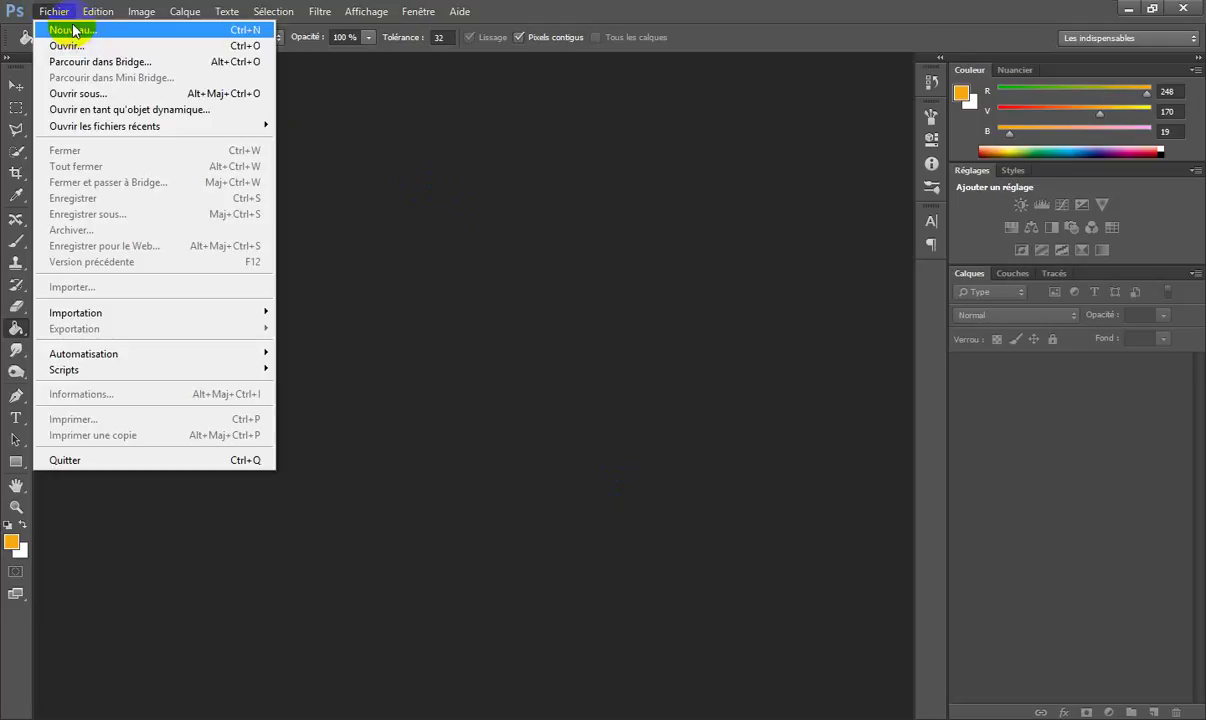
Step: Create a new document from the international paper preset, with width 297 mm and height 210 mm
click(497, 244)
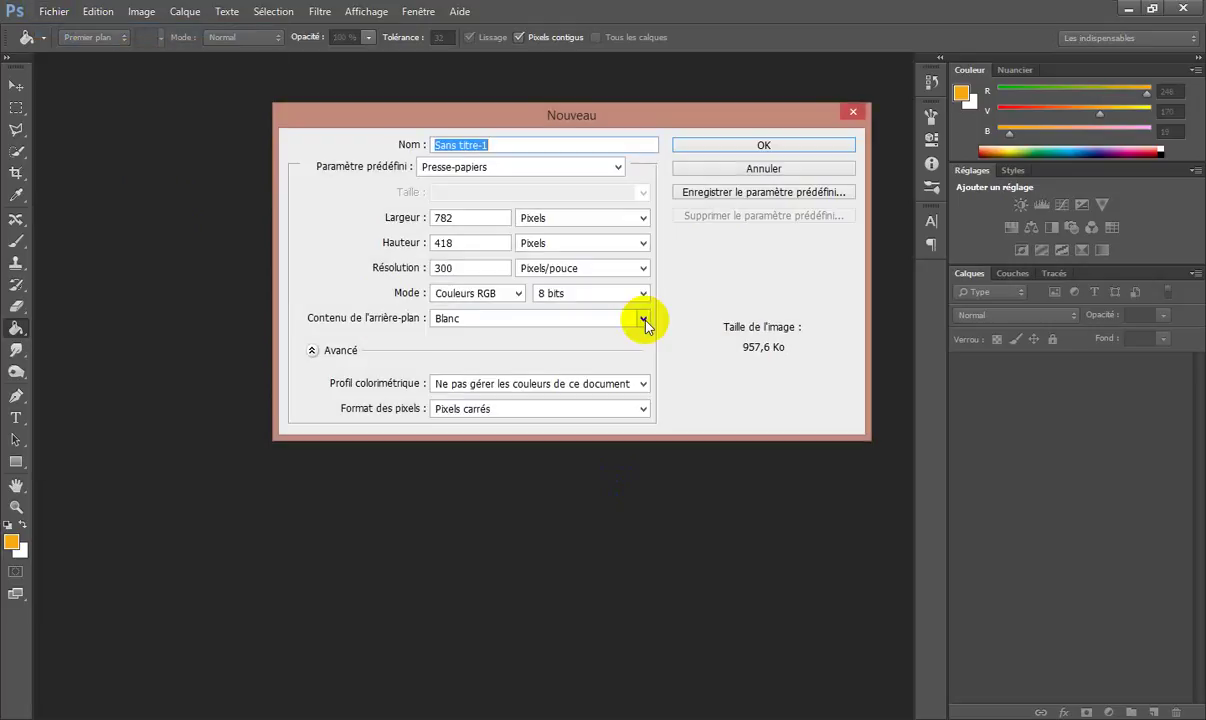
click(608, 167)
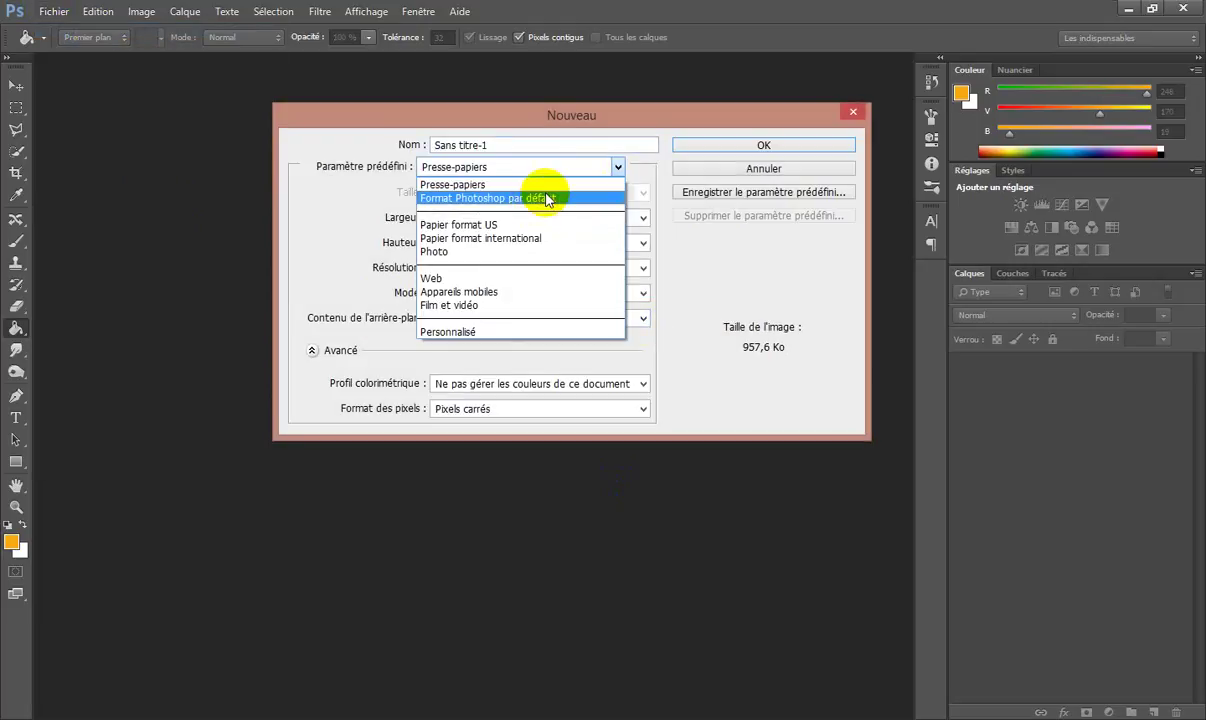
click(510, 238)
drag(473, 220, 435, 219)
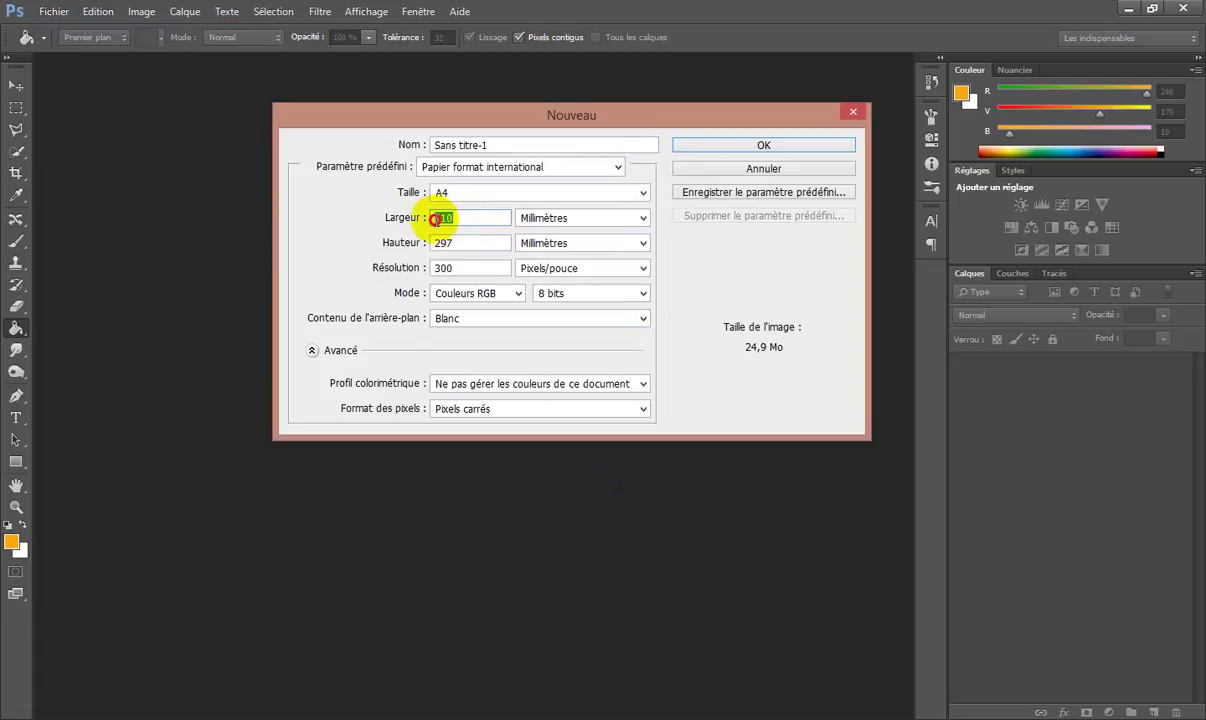
text(297)
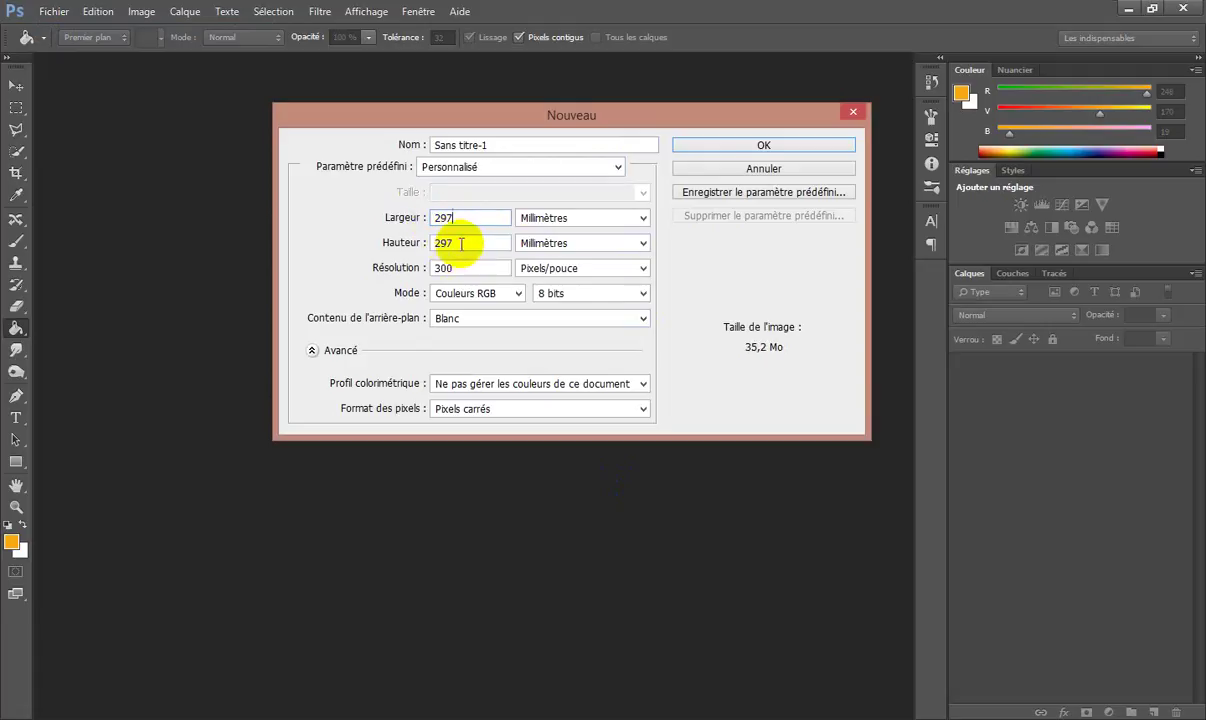
drag(455, 244, 408, 251)
text(2210)
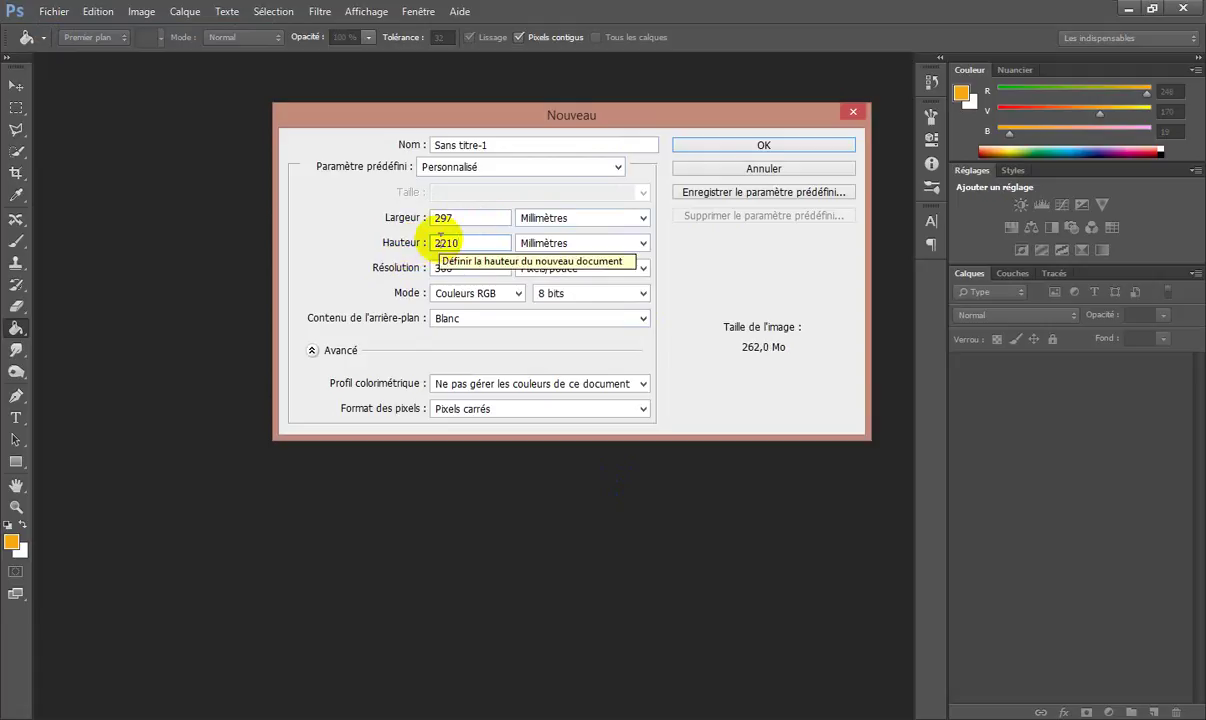
key(BackSpace)
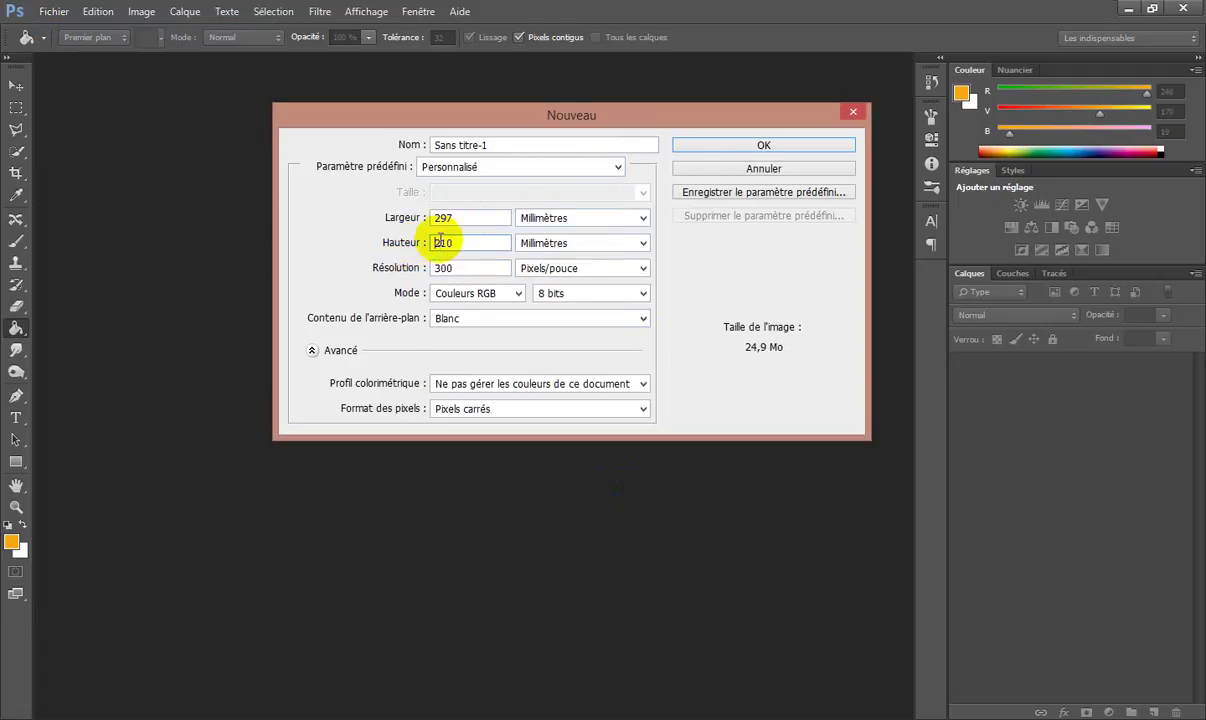
click(840, 147)
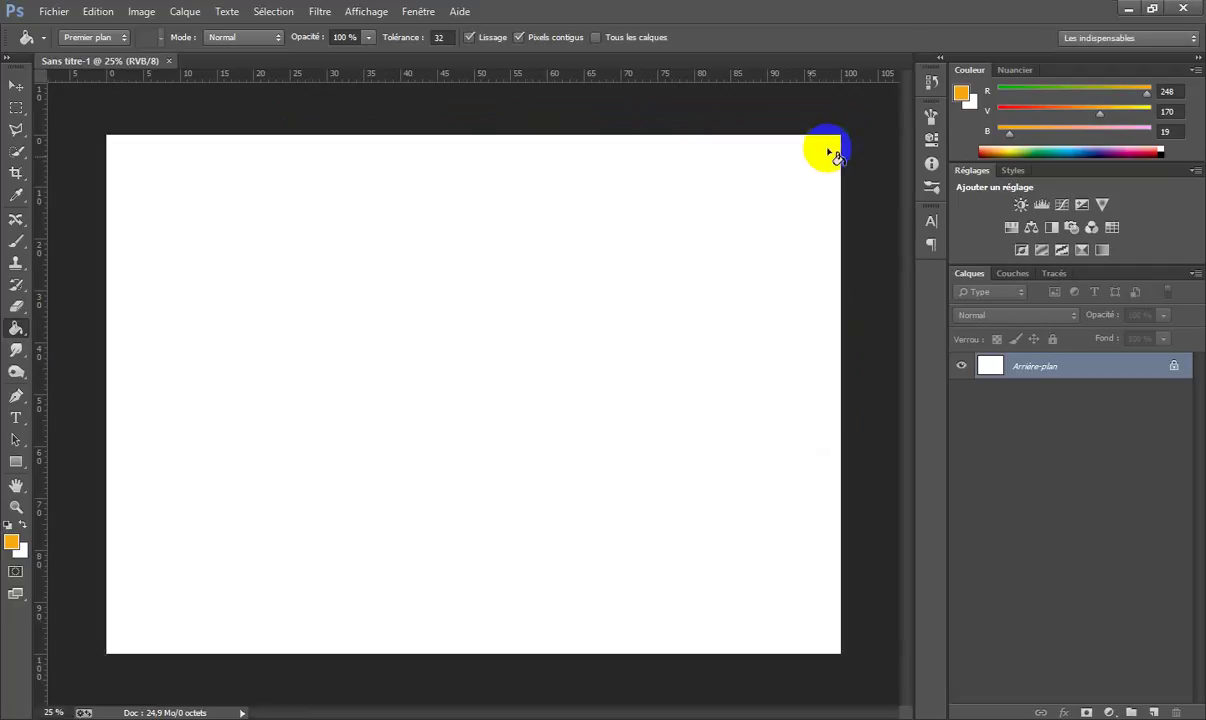
Step: Place nuages-blancs-epais-1_2870362.jpg into the document and enlarge it to about 144% so the clouds cover the whole canvas
click(55, 11)
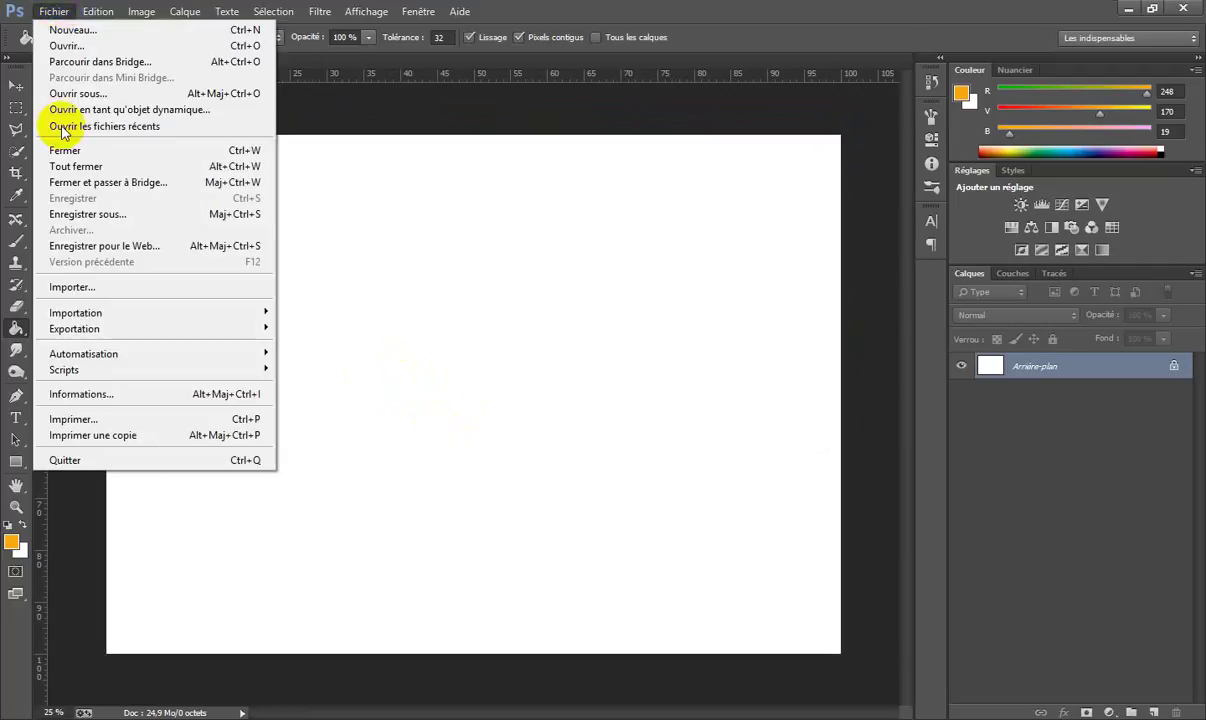
click(74, 286)
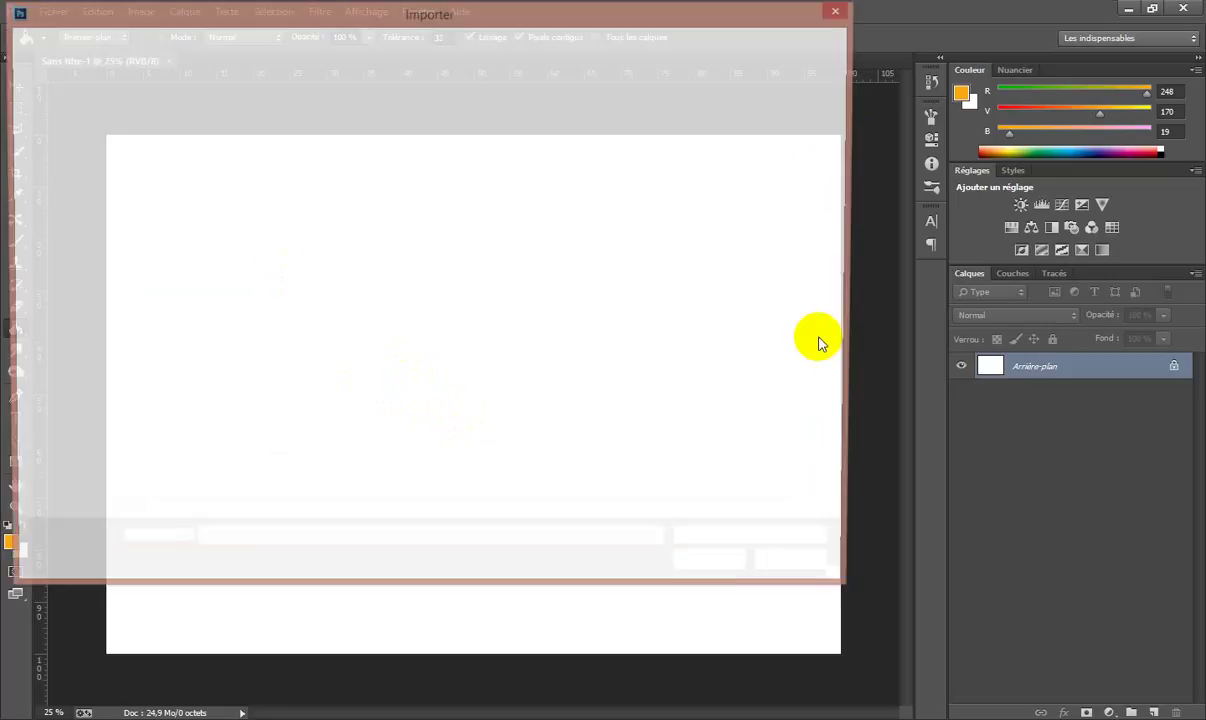
click(495, 145)
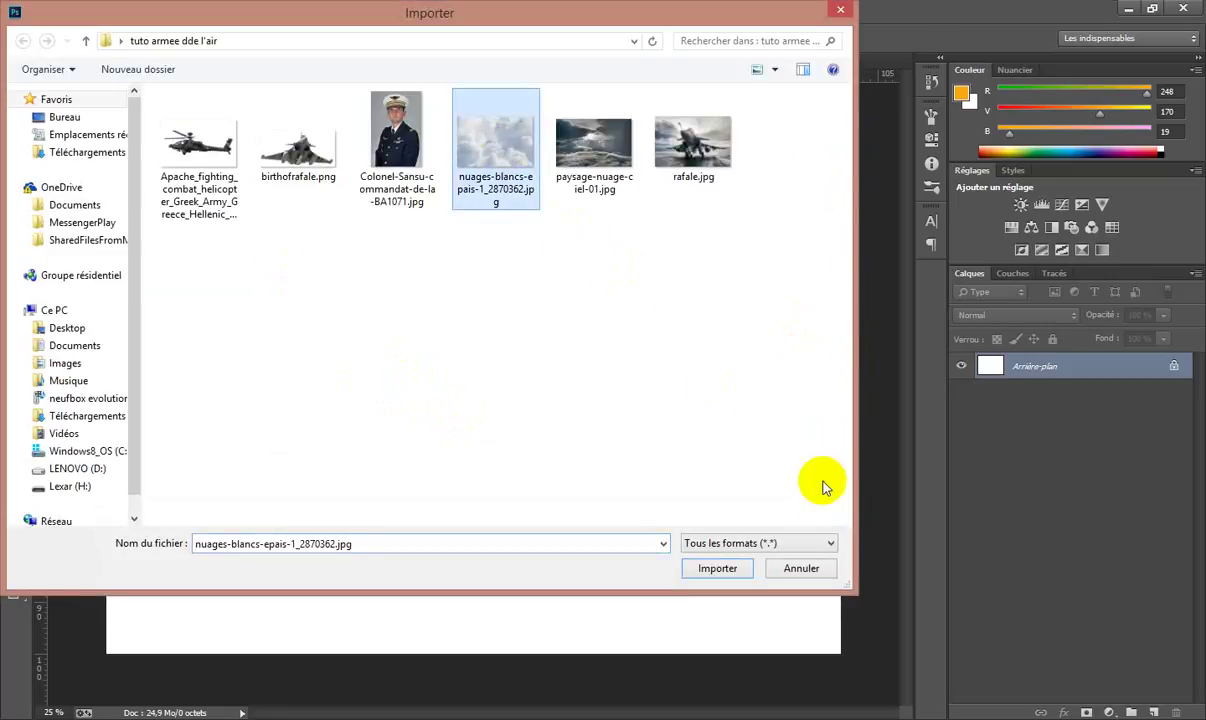
click(743, 570)
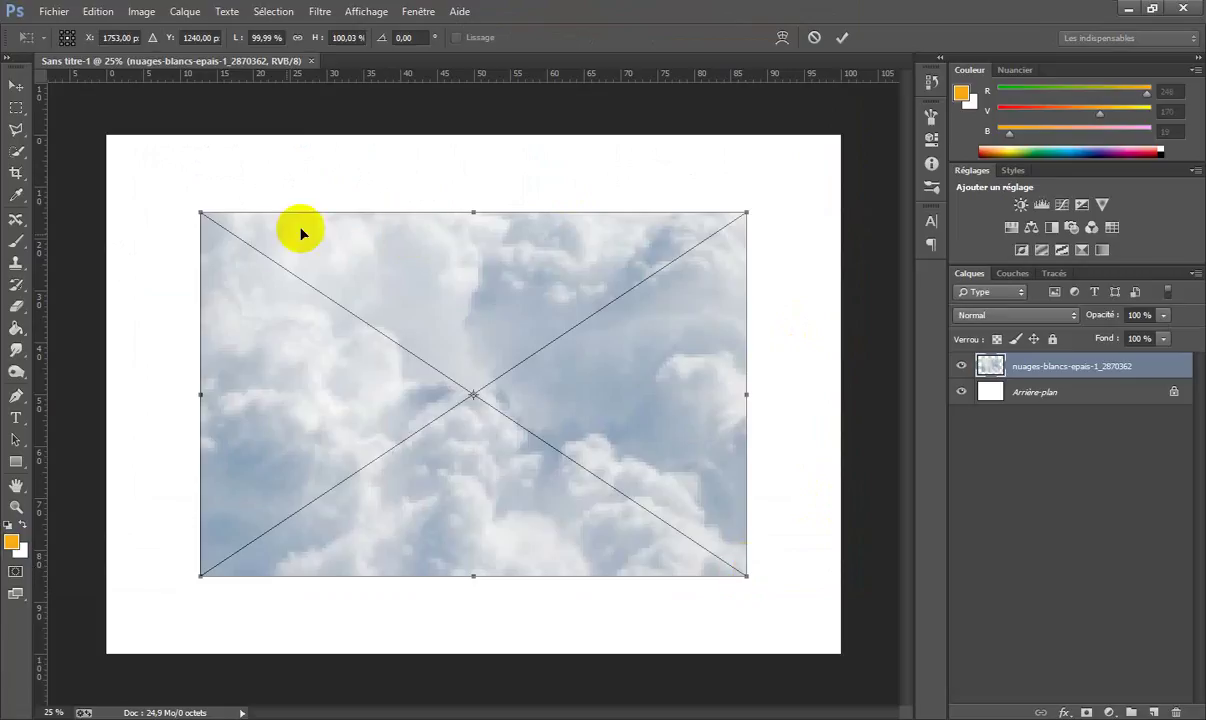
drag(200, 210, 90, 116)
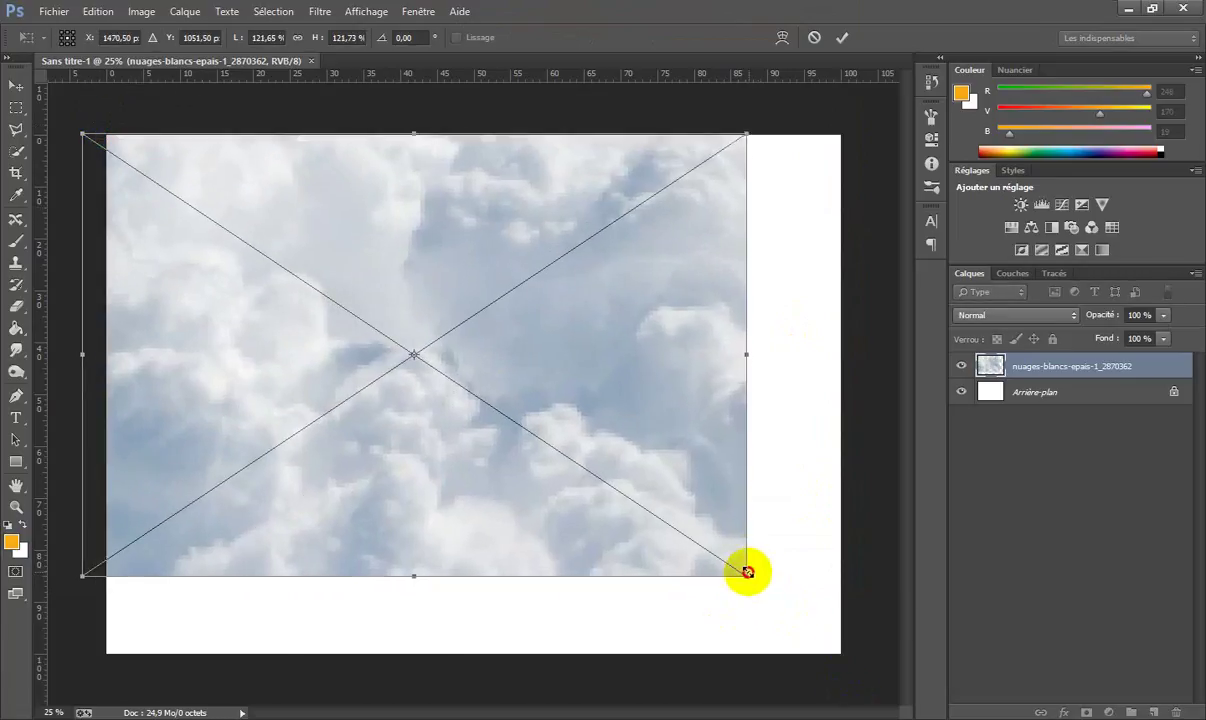
drag(746, 575, 862, 665)
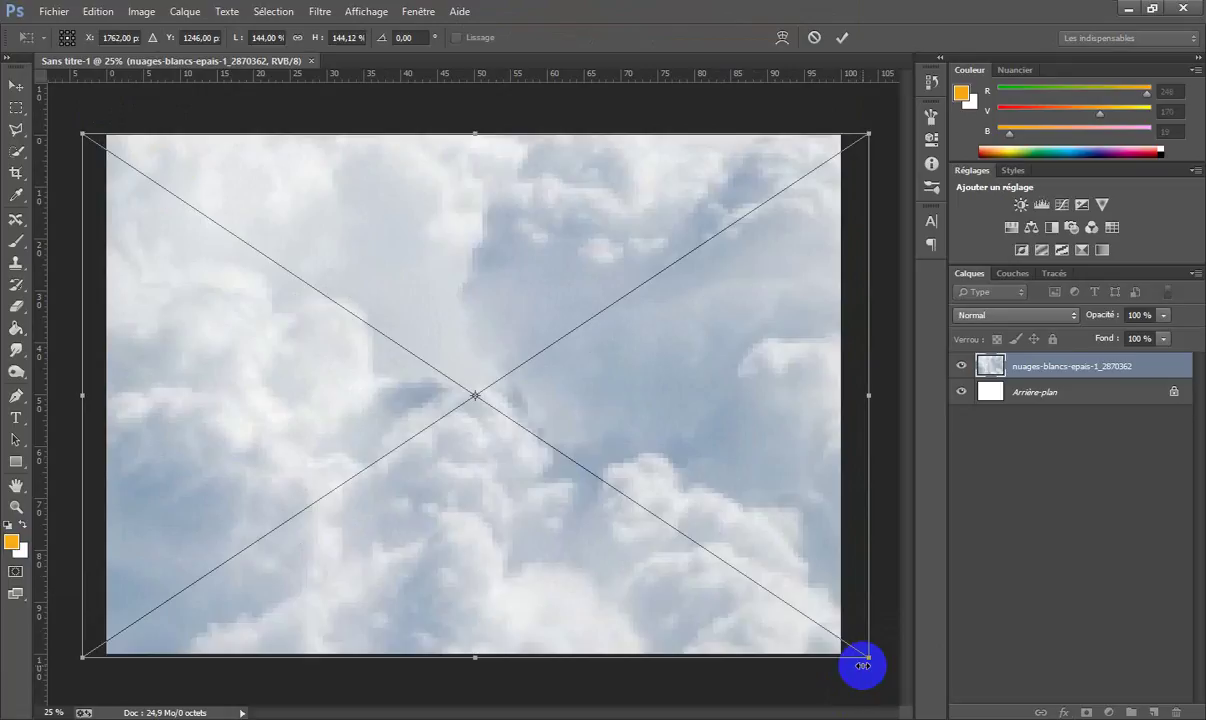
key(Return)
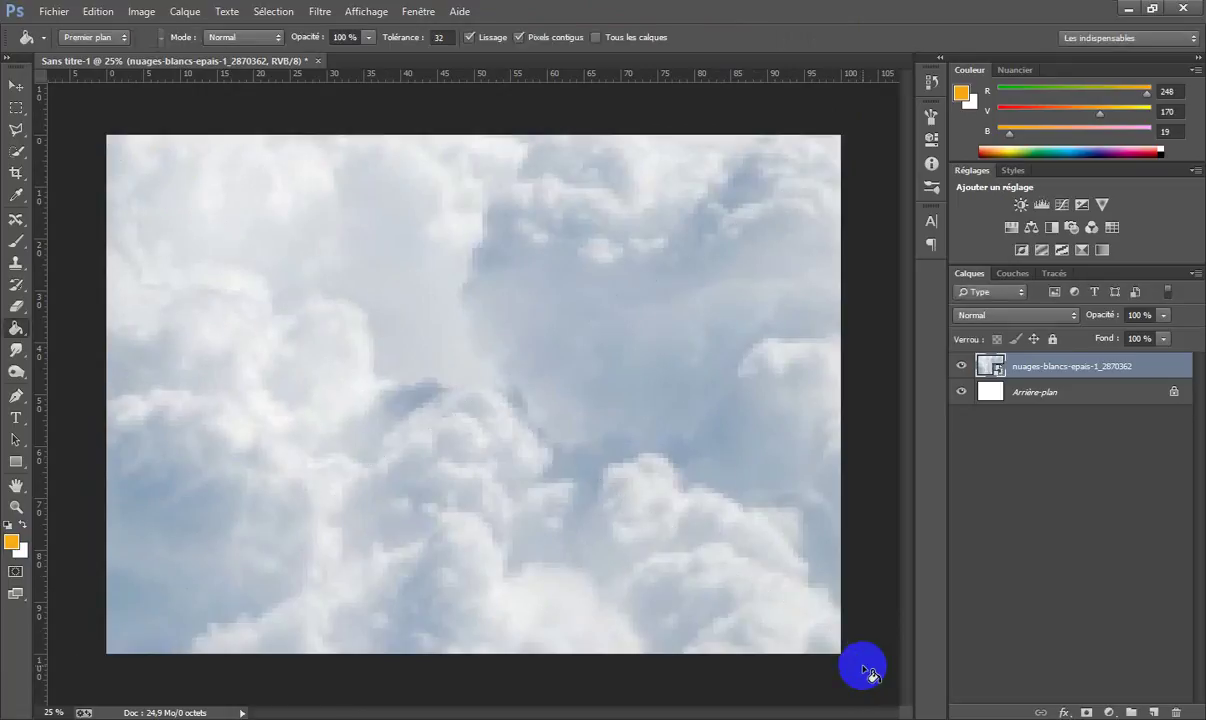
Step: Place rafale.jpg above the clouds, scale it to about 89% and position it over the canvas's lower-left area
click(55, 11)
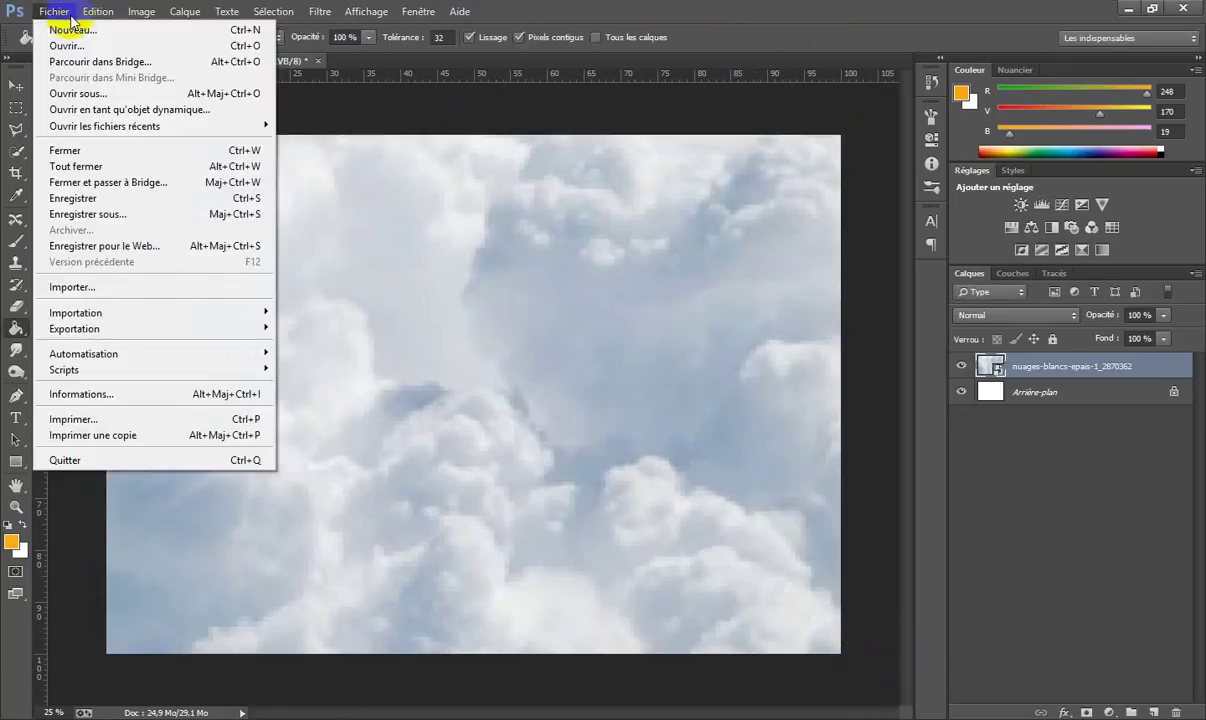
click(100, 286)
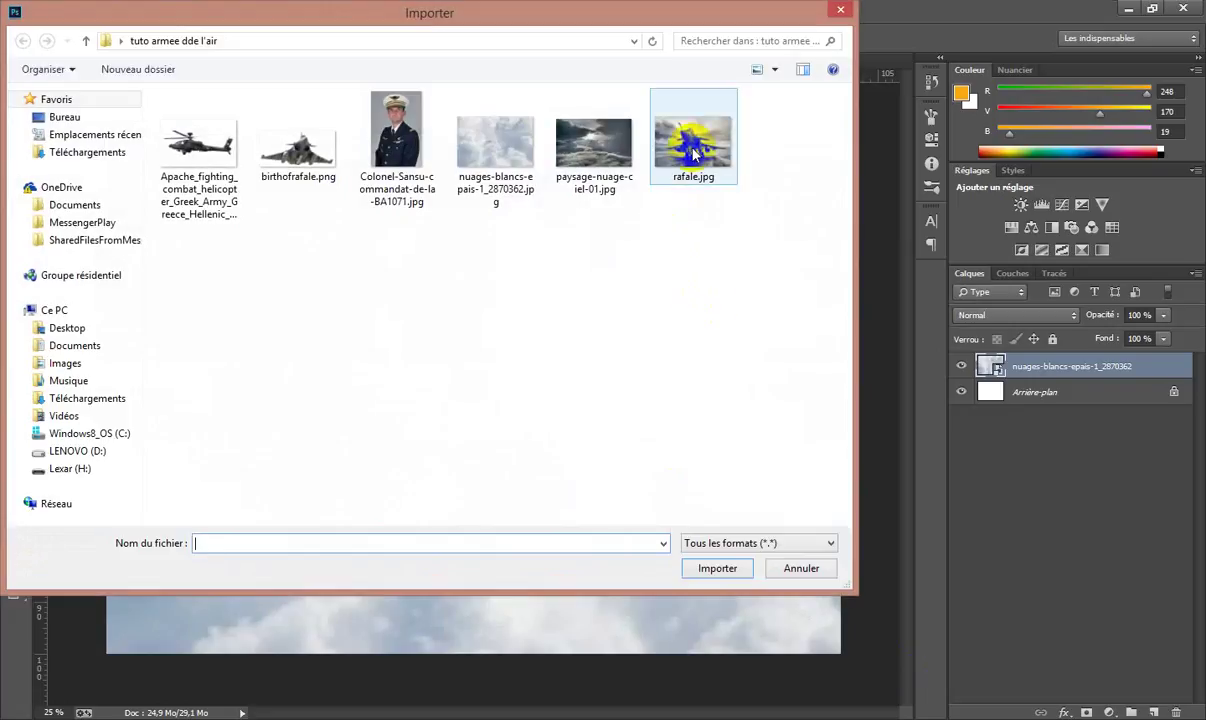
click(694, 152)
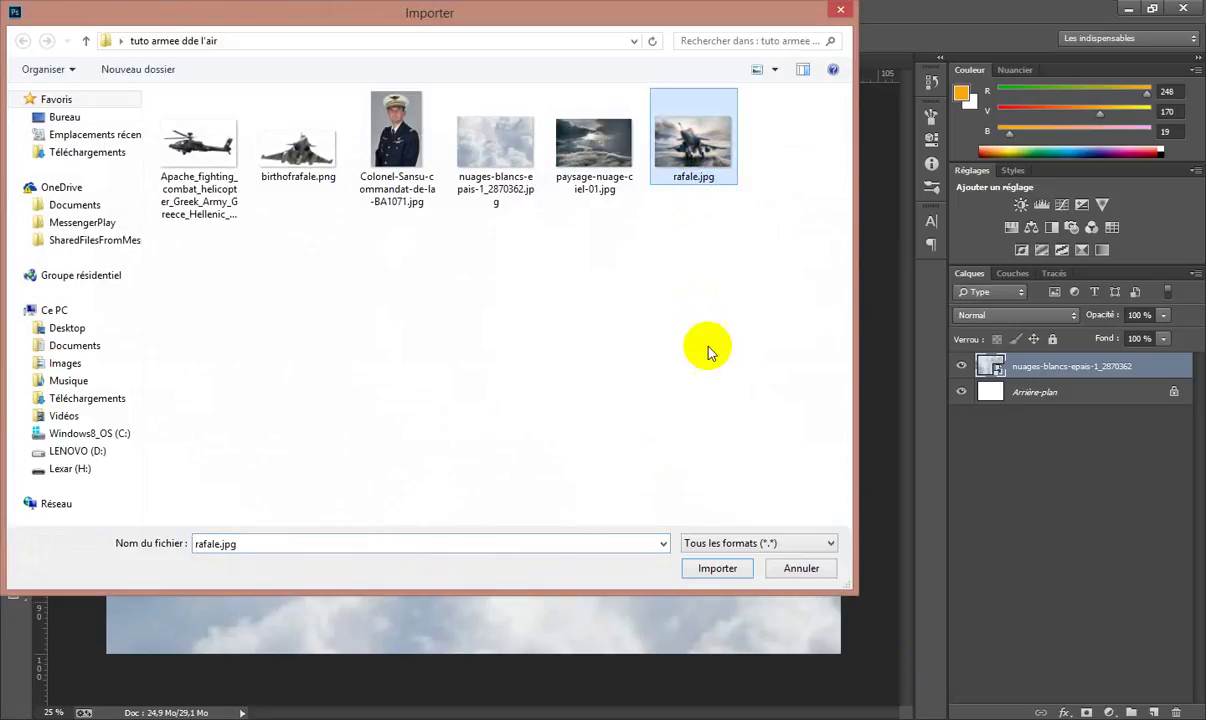
click(717, 567)
drag(698, 484, 598, 541)
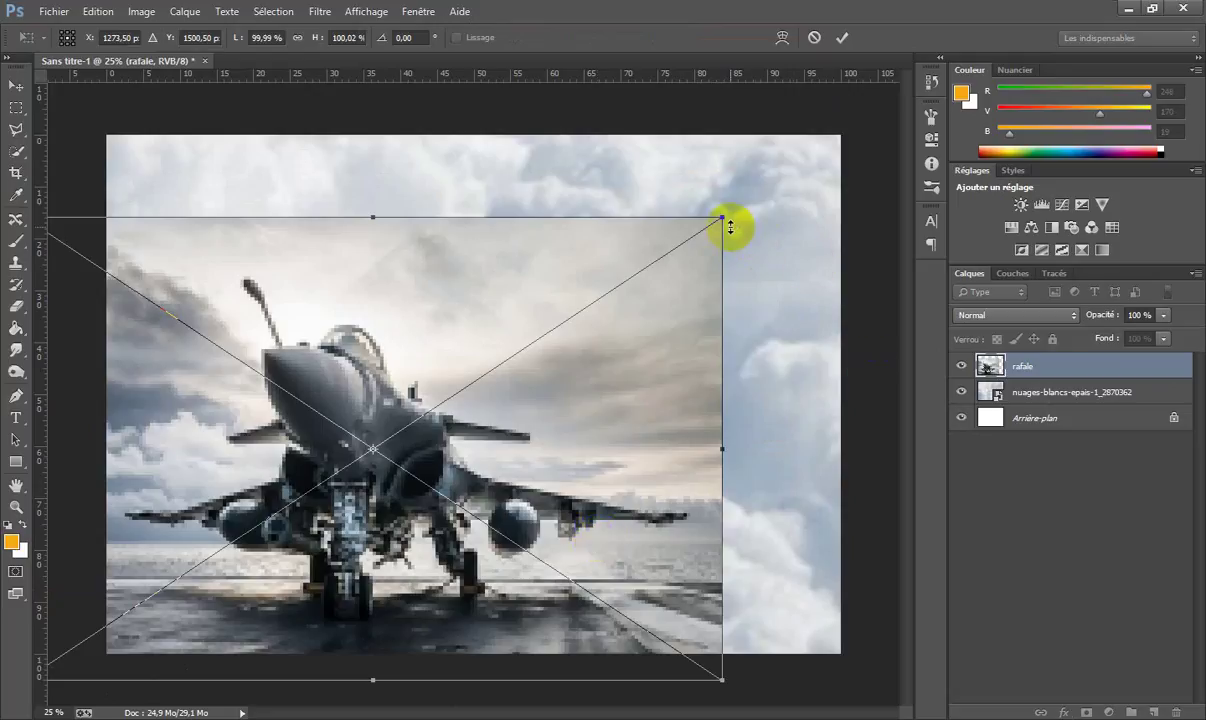
drag(721, 207, 650, 278)
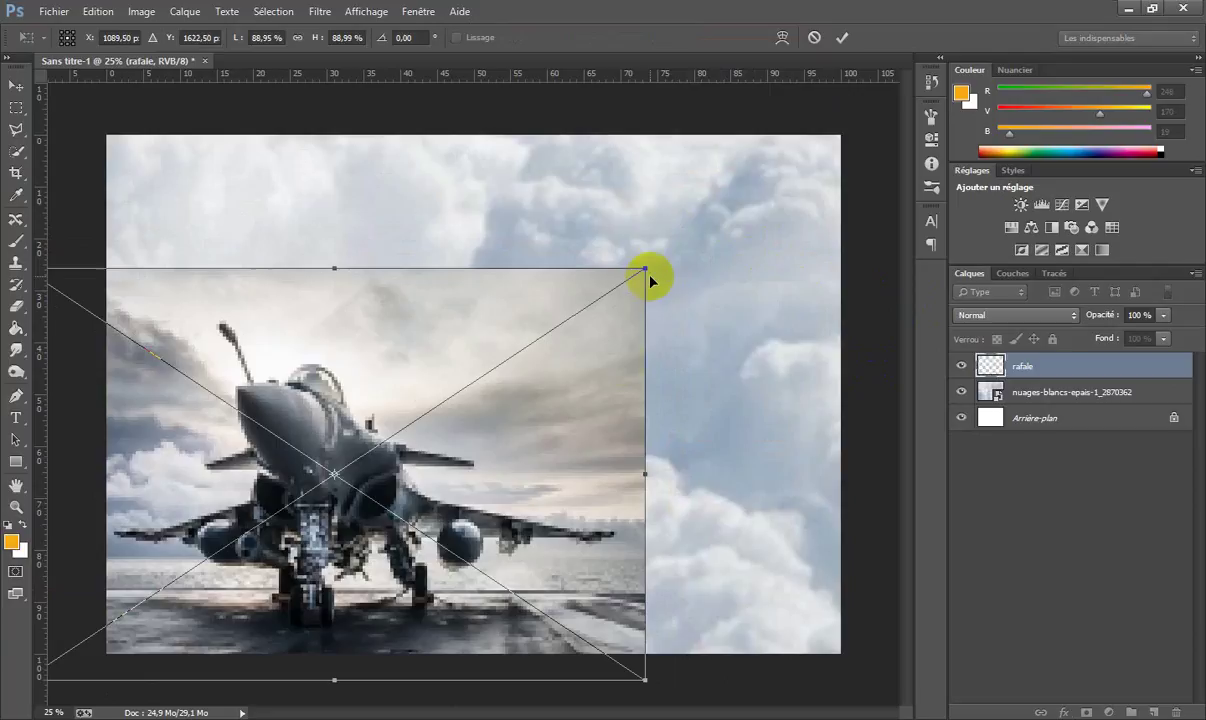
drag(606, 374, 675, 377)
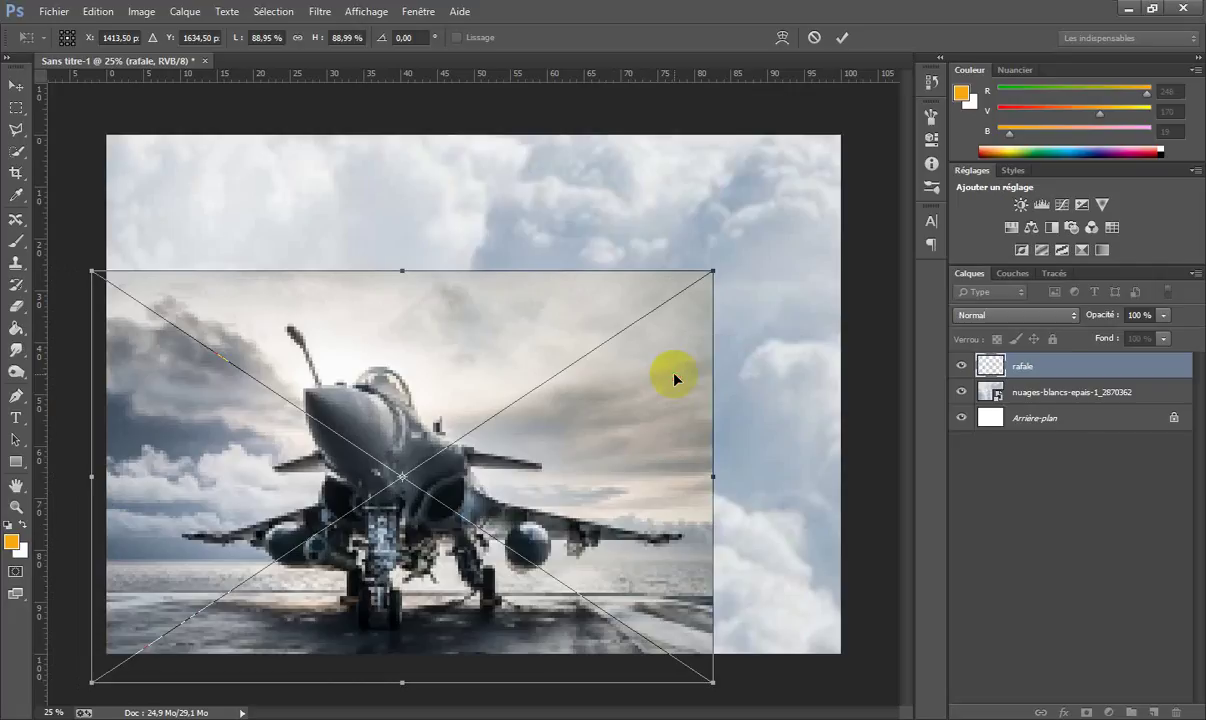
key(g)
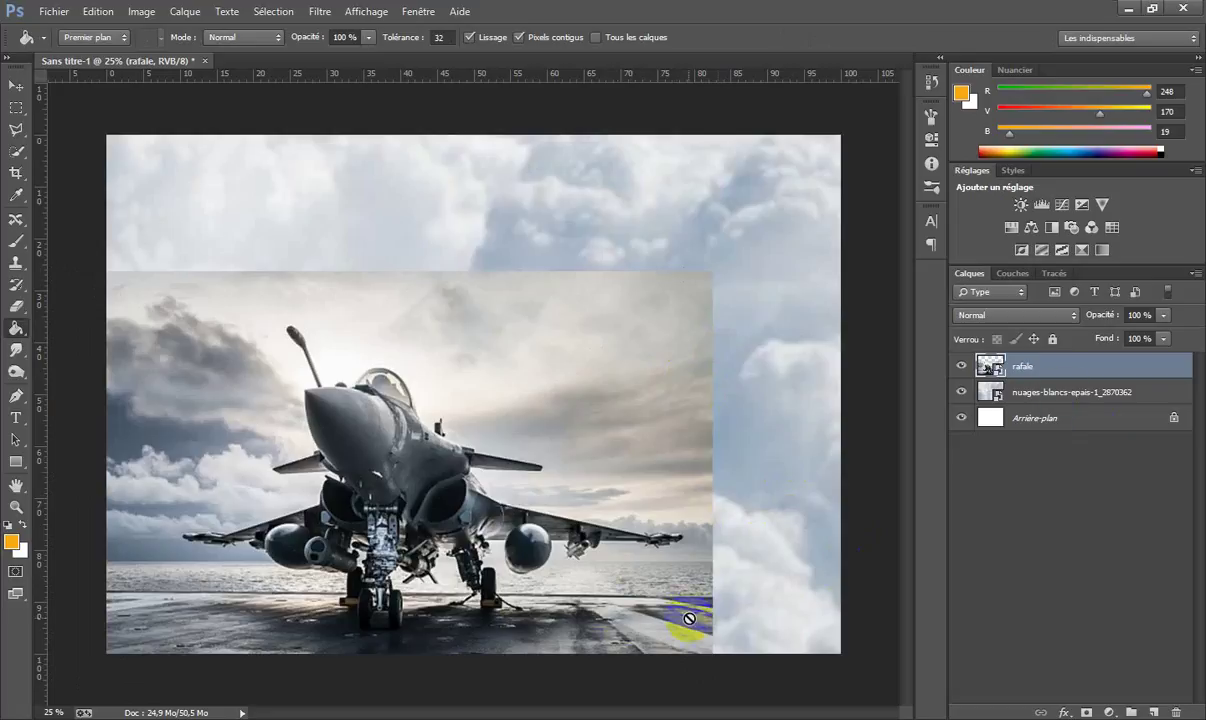
Step: Copy a rectangular area of the deck and sea at the jet photo's lower-left corner and paste it as a new layer
click(11, 111)
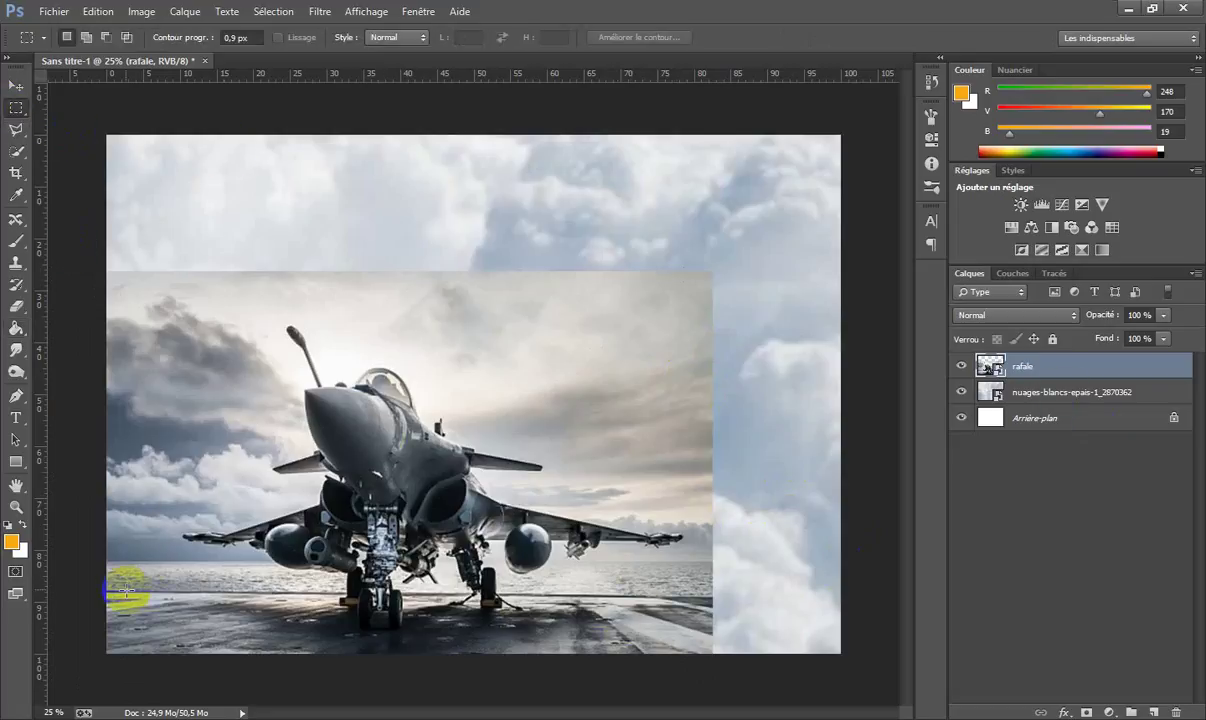
drag(103, 567, 281, 661)
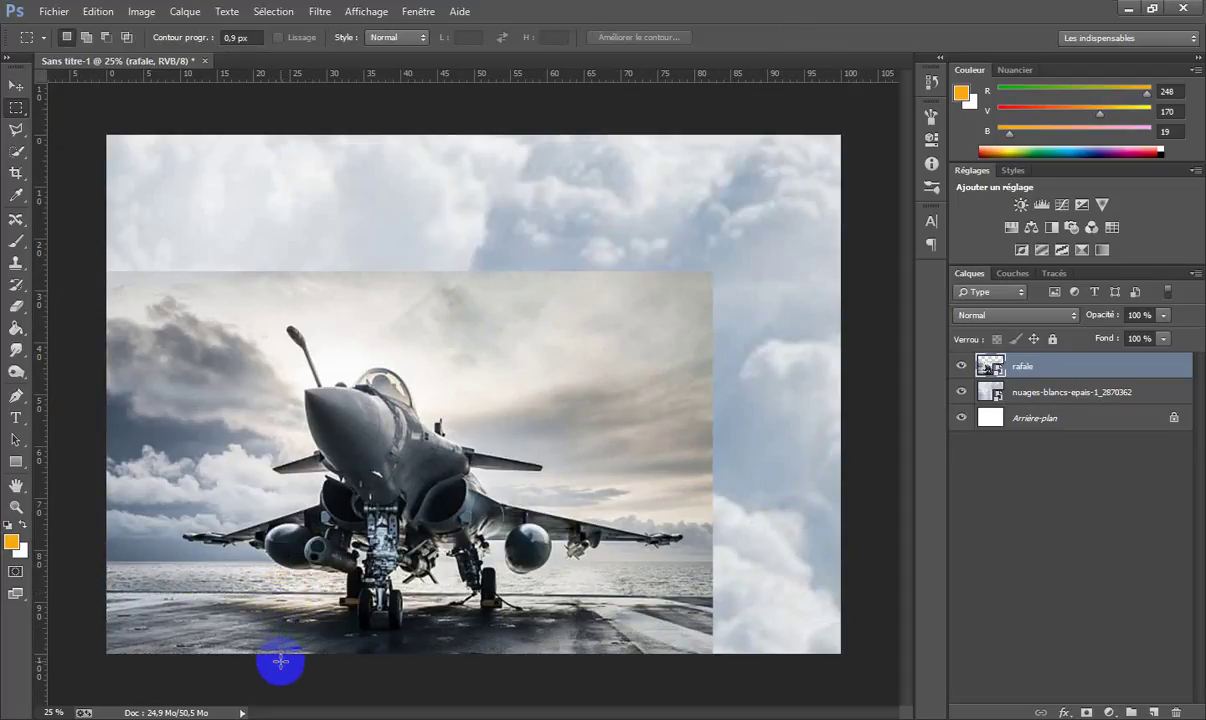
click(95, 12)
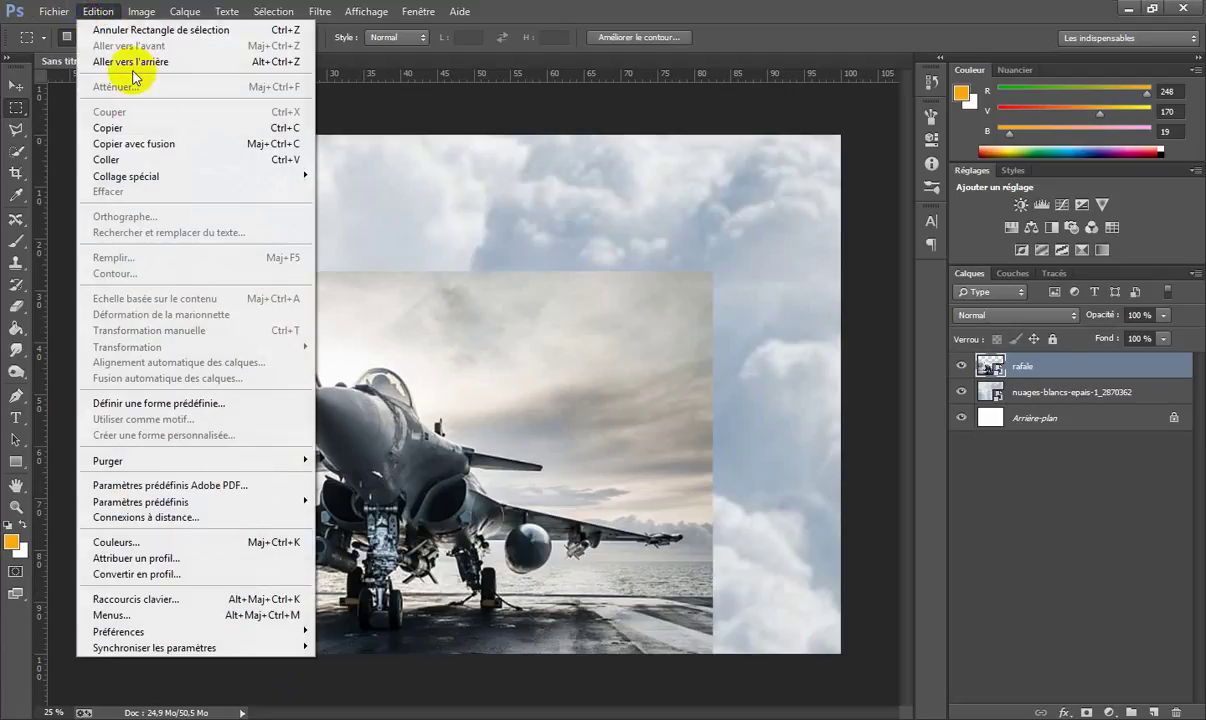
click(129, 127)
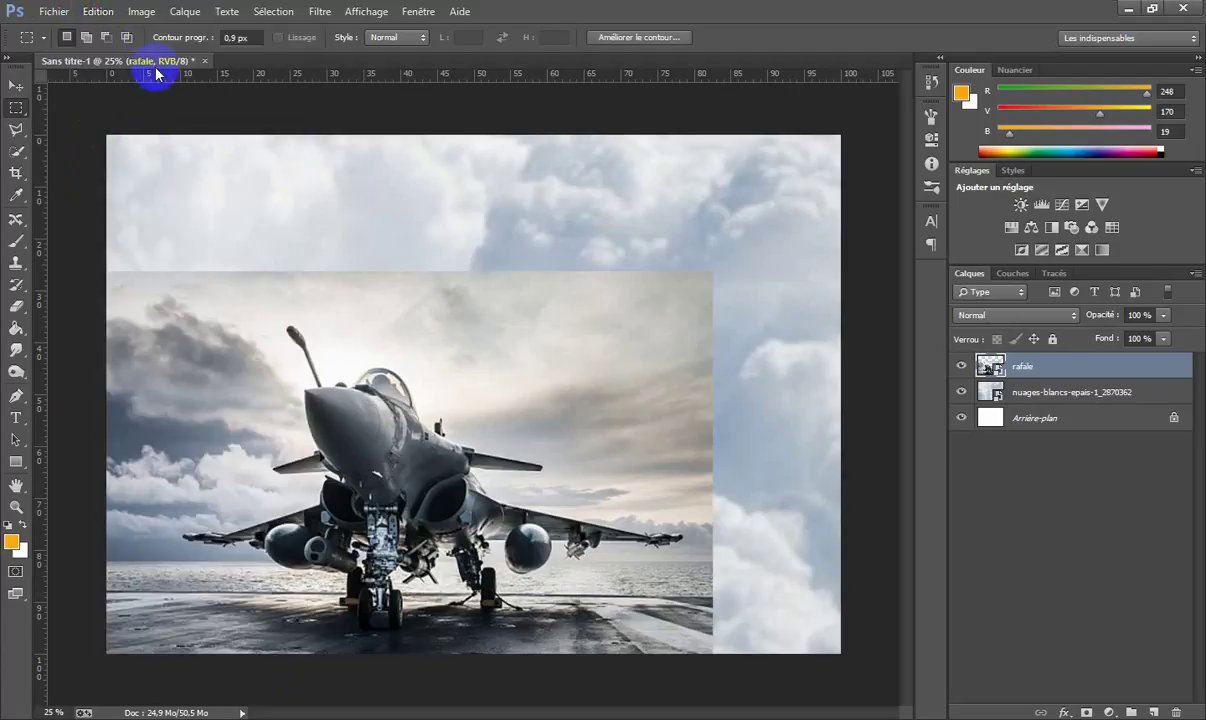
click(97, 11)
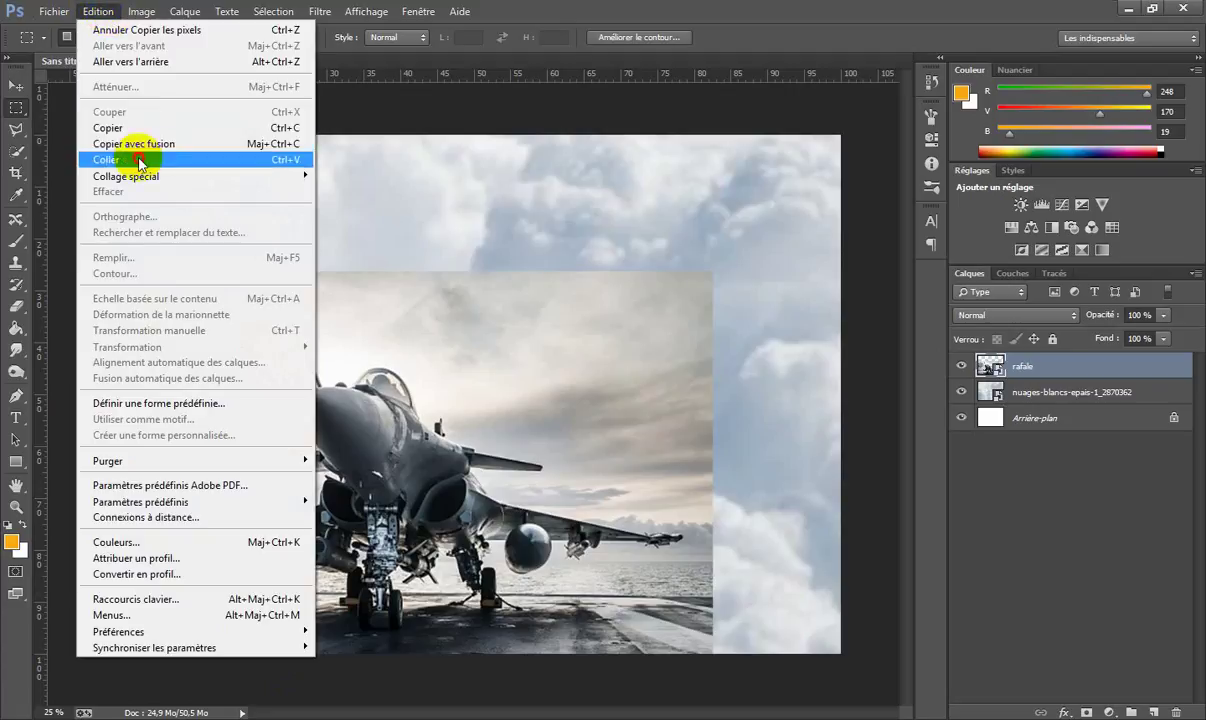
click(140, 160)
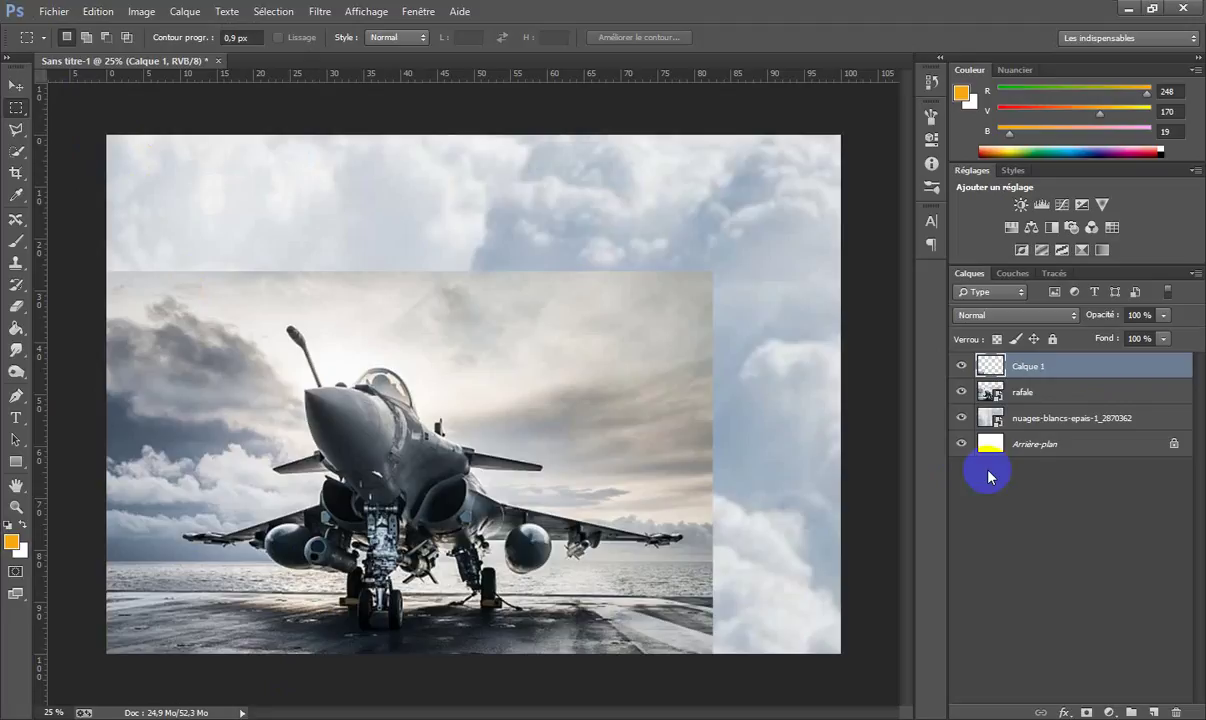
Step: Move the pasted deck piece to the canvas's lower-right corner and reduce its height to about 96%, aligning it with the photo's deck
key(ctrl+t)
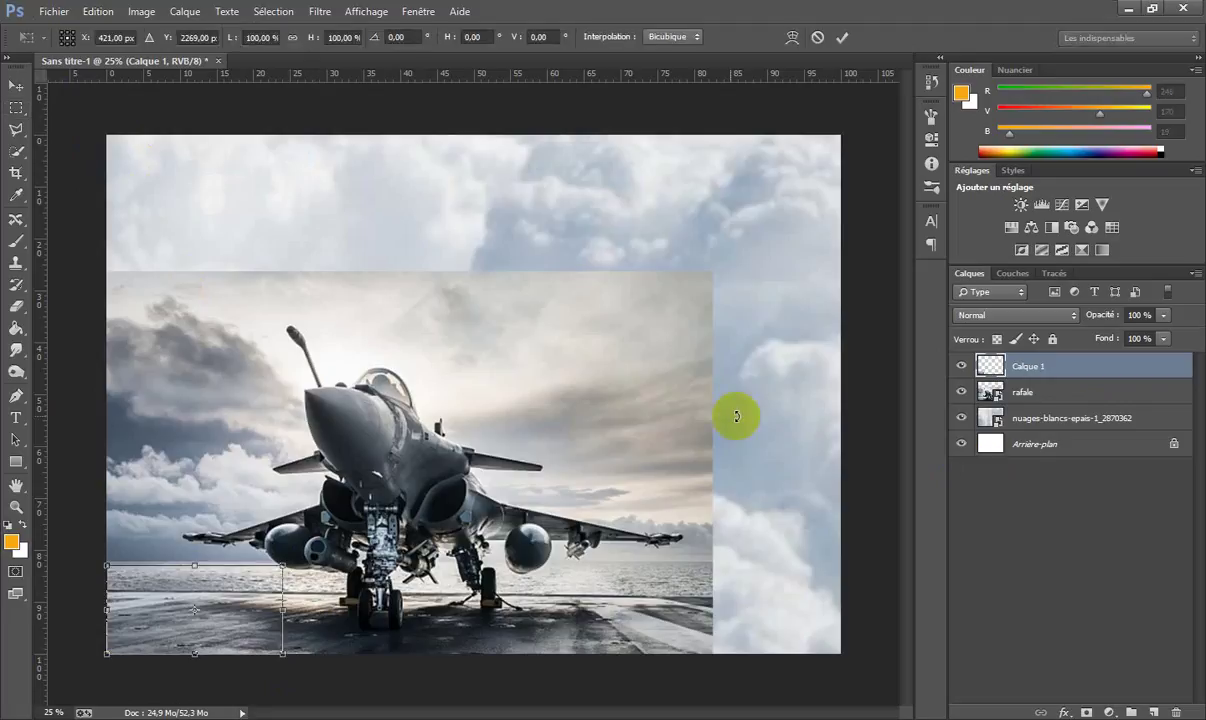
drag(269, 599, 851, 608)
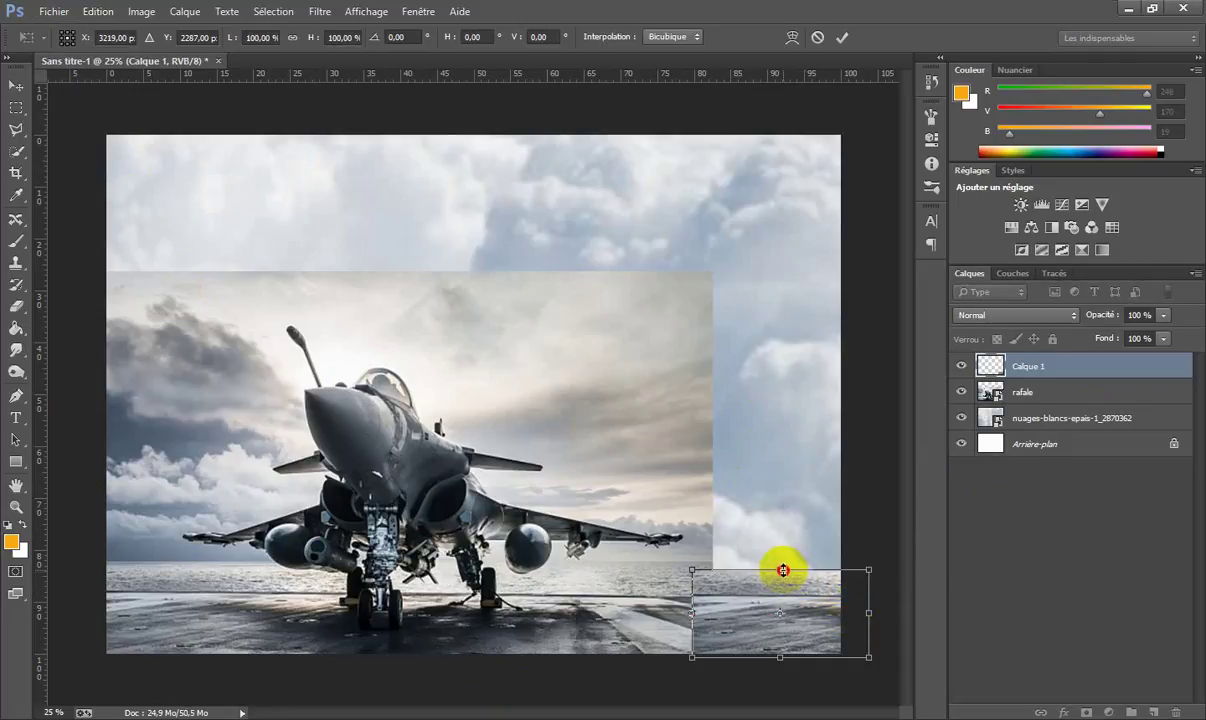
drag(783, 571, 783, 573)
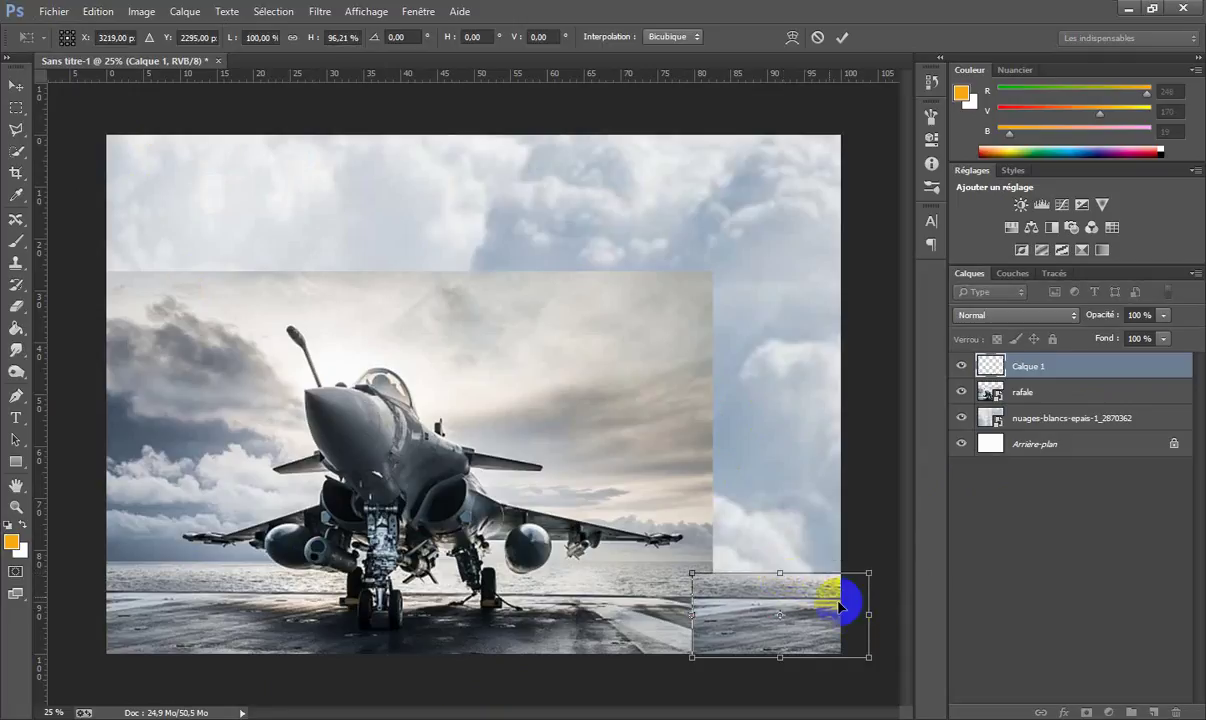
key(Return)
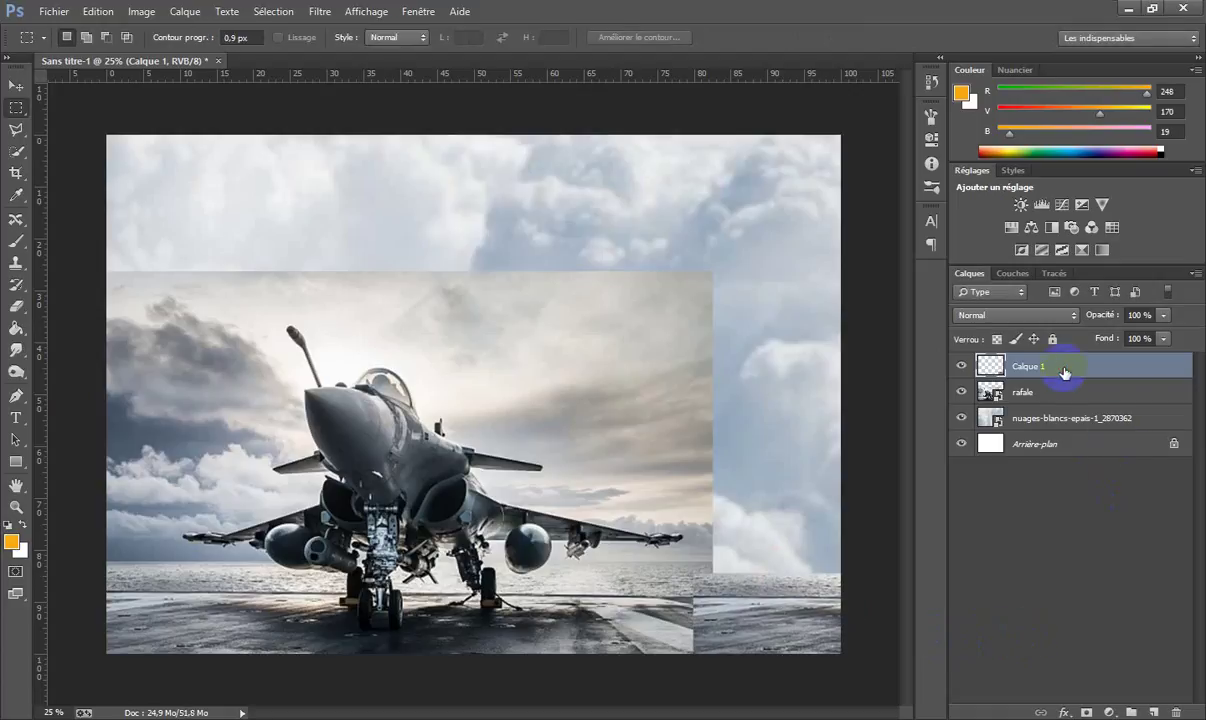
Step: Add a layer mask to Calque 1 and choose a soft round 11 px brush with 0% hardness for painting on it
click(1087, 712)
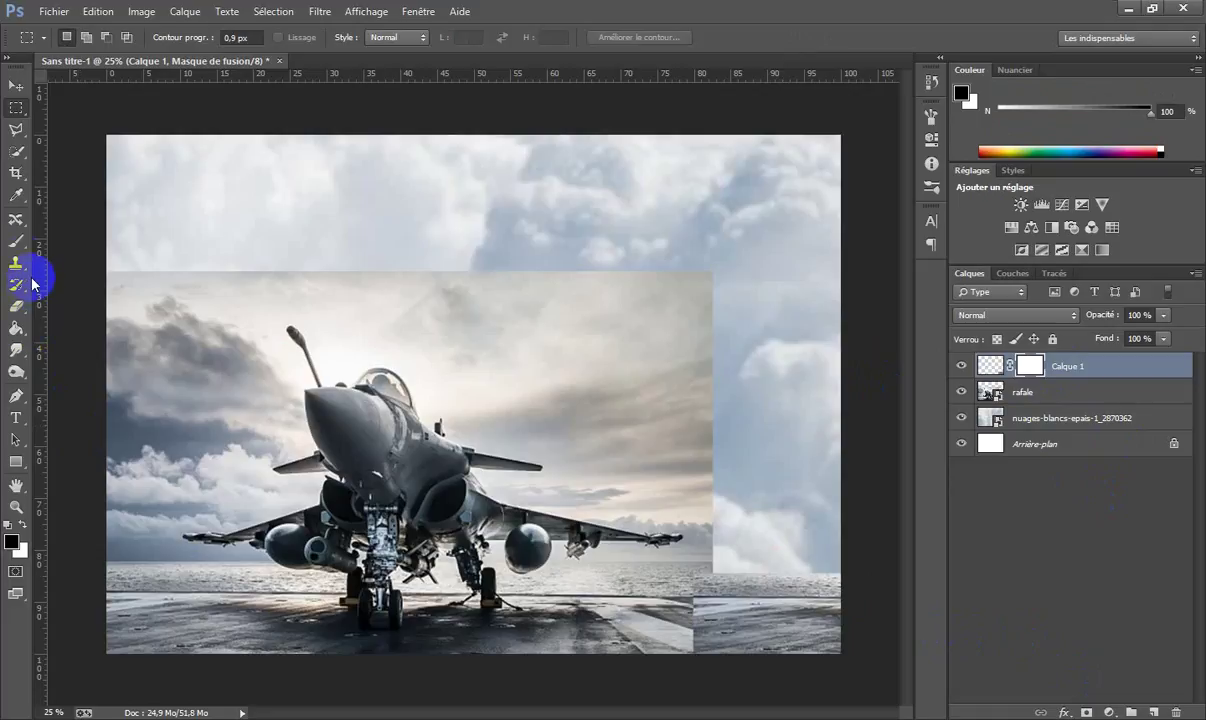
click(18, 240)
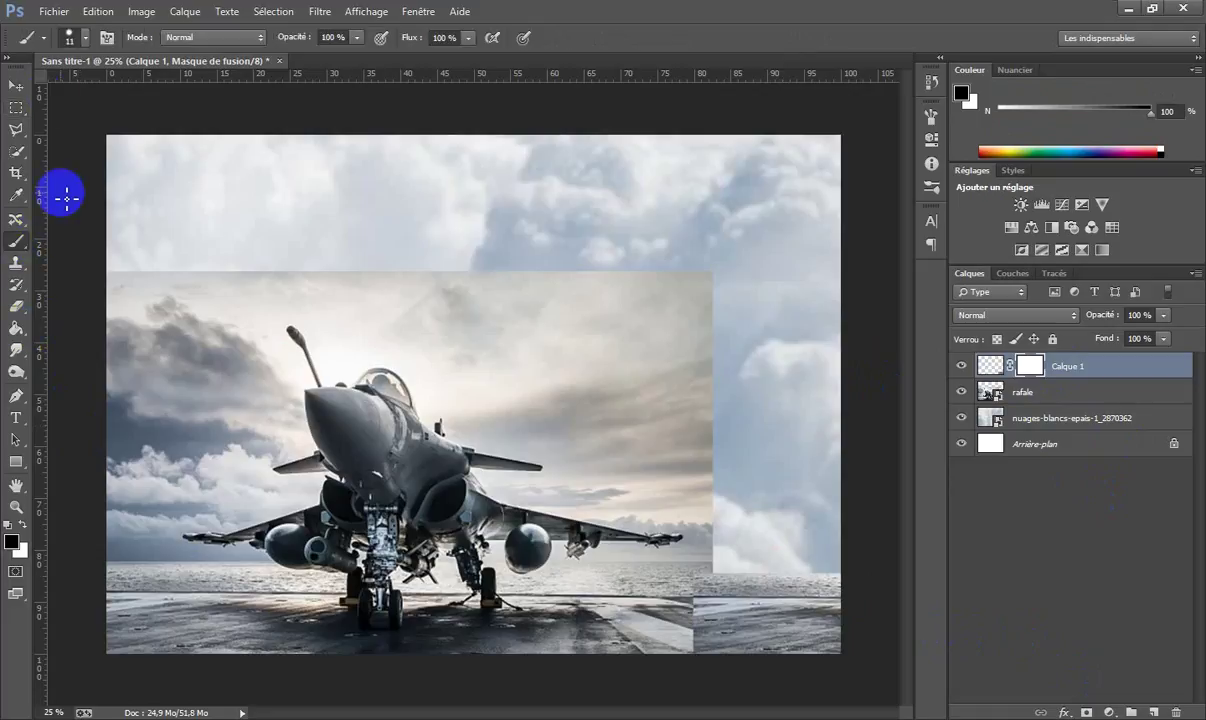
click(85, 37)
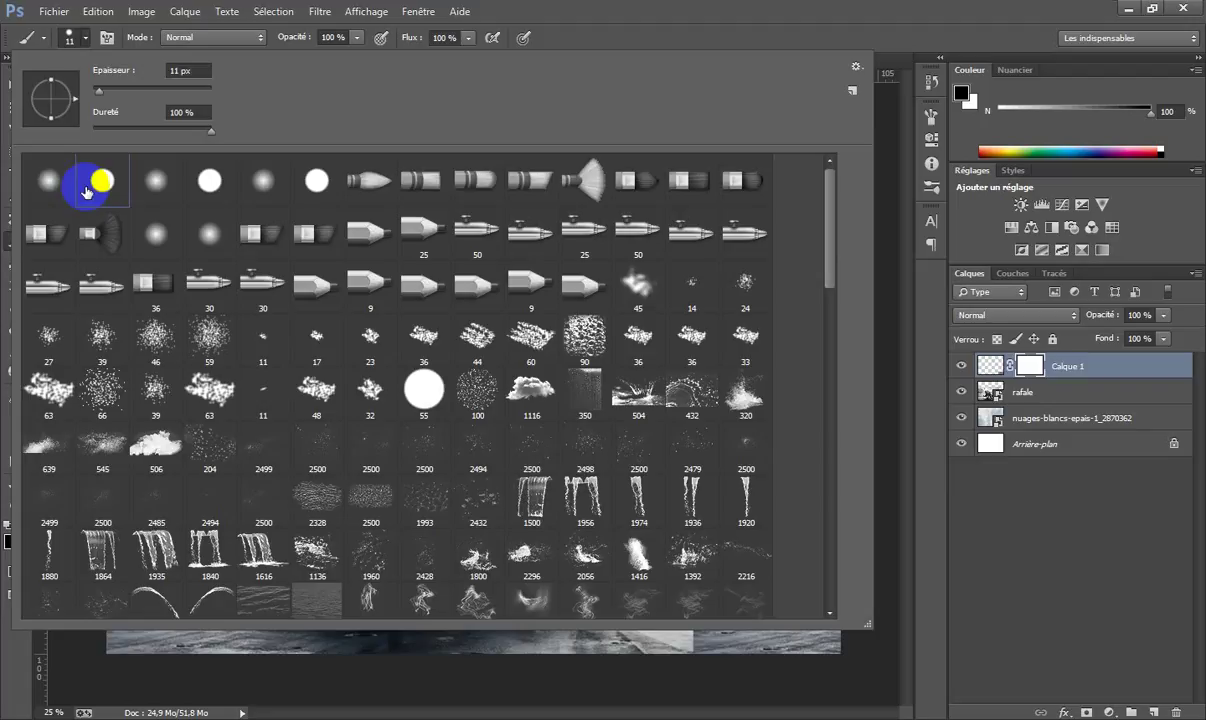
click(49, 180)
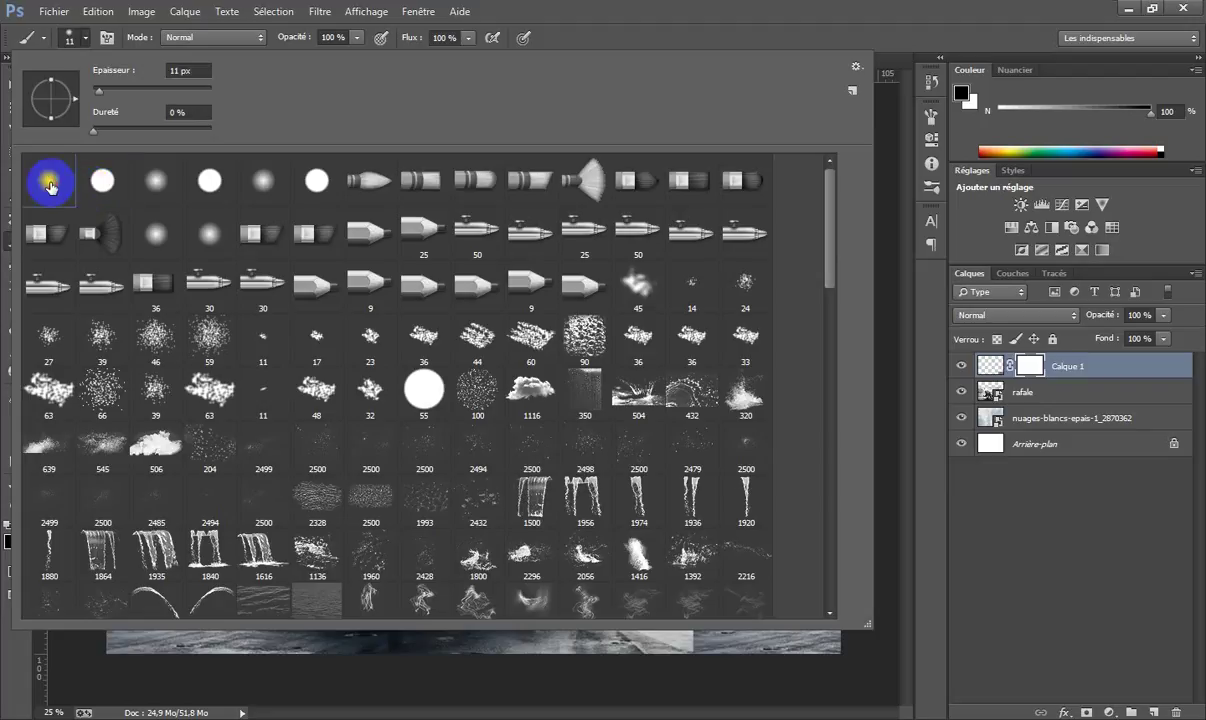
Step: Set the brush to 91% opacity and 195 px, and paint black on Calque 1's mask along the deck piece's left seam
click(356, 38)
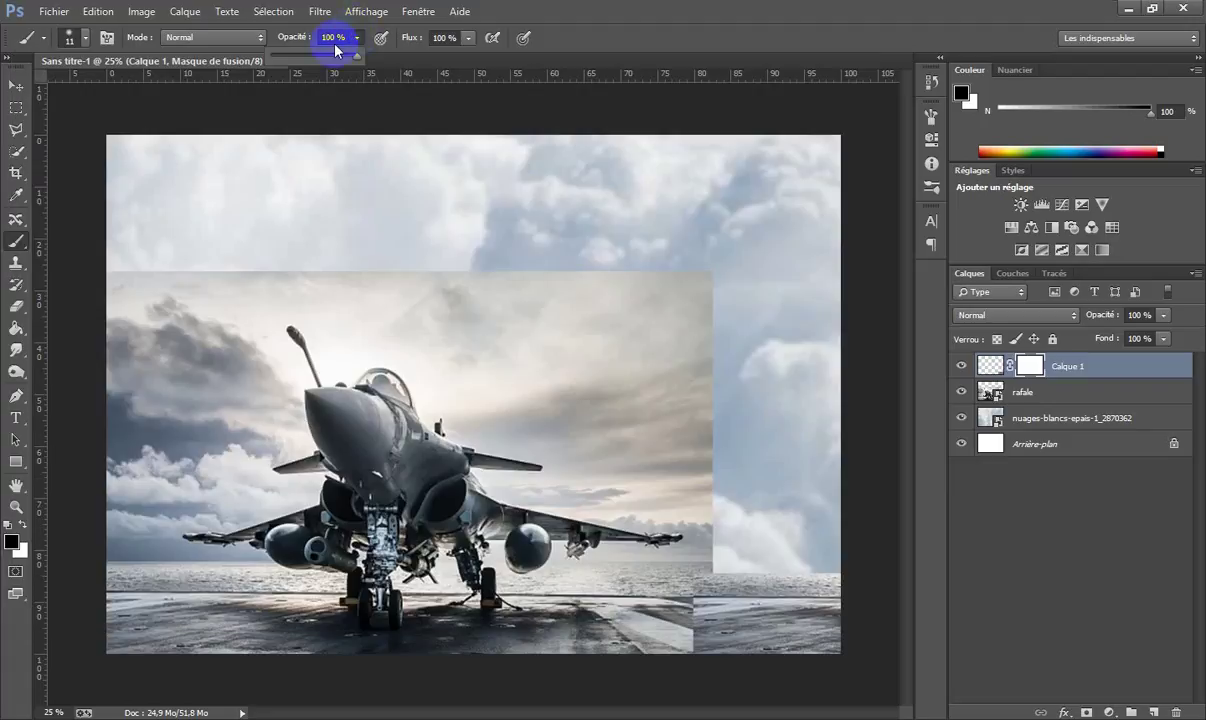
drag(356, 54, 316, 57)
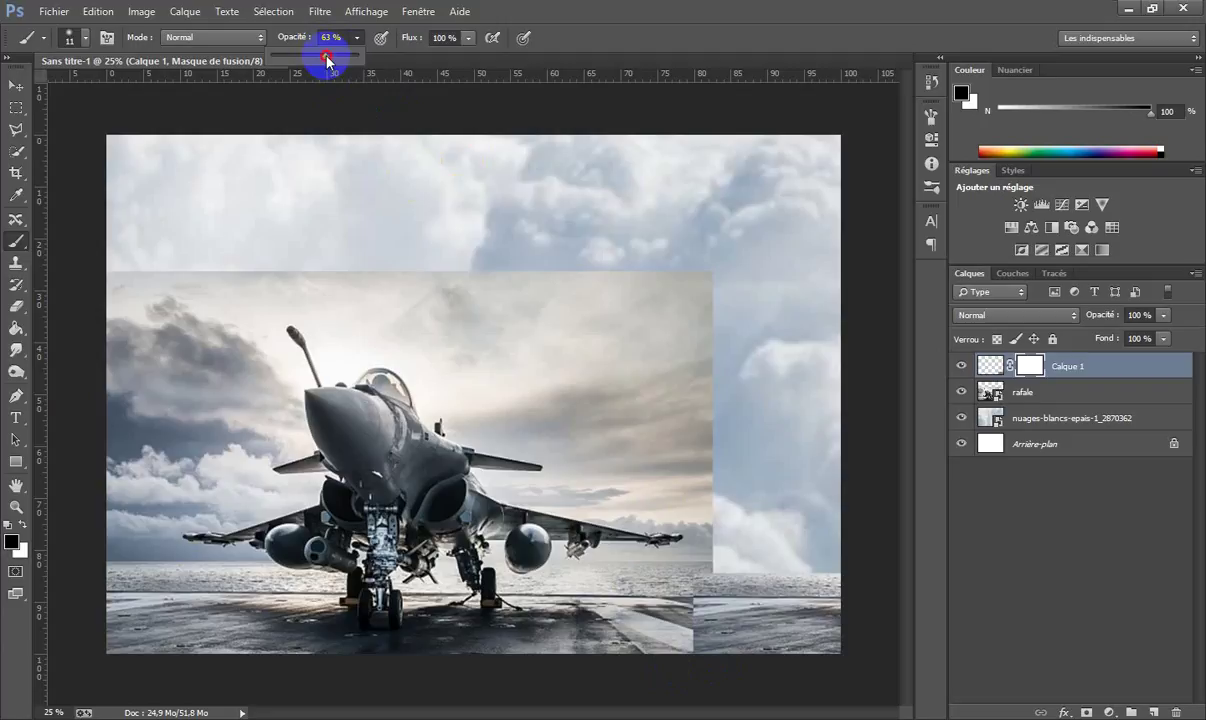
drag(327, 60, 359, 60)
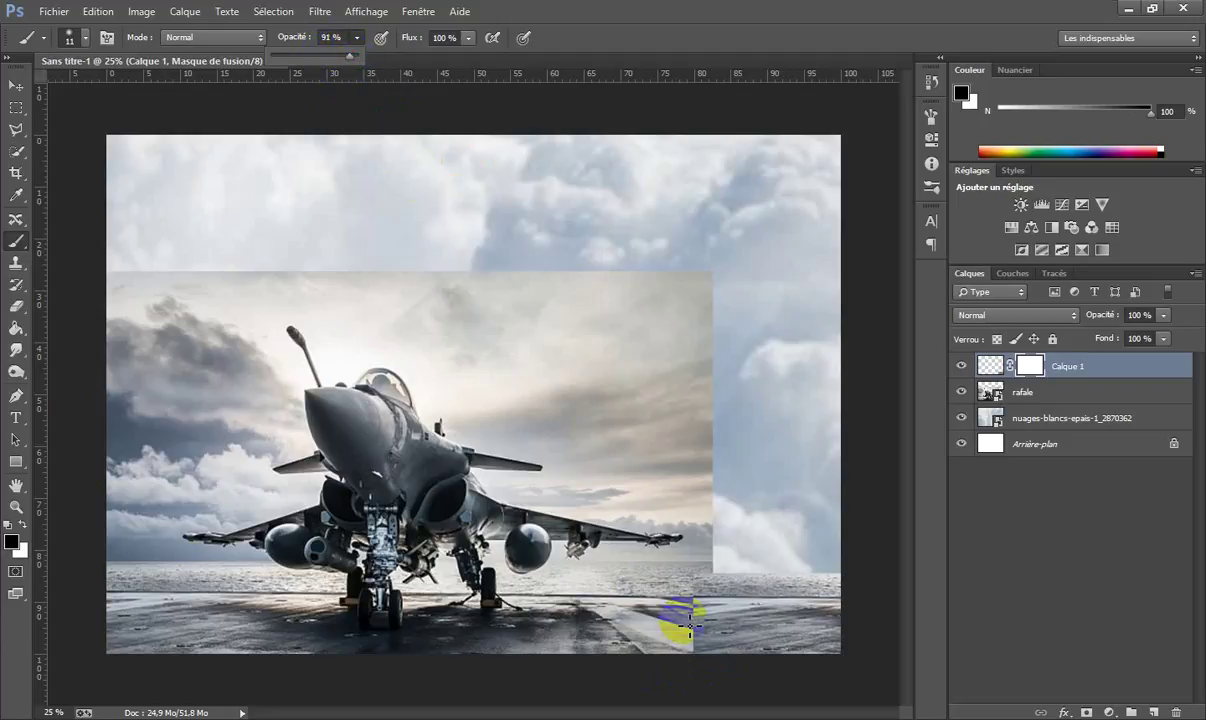
click(960, 408)
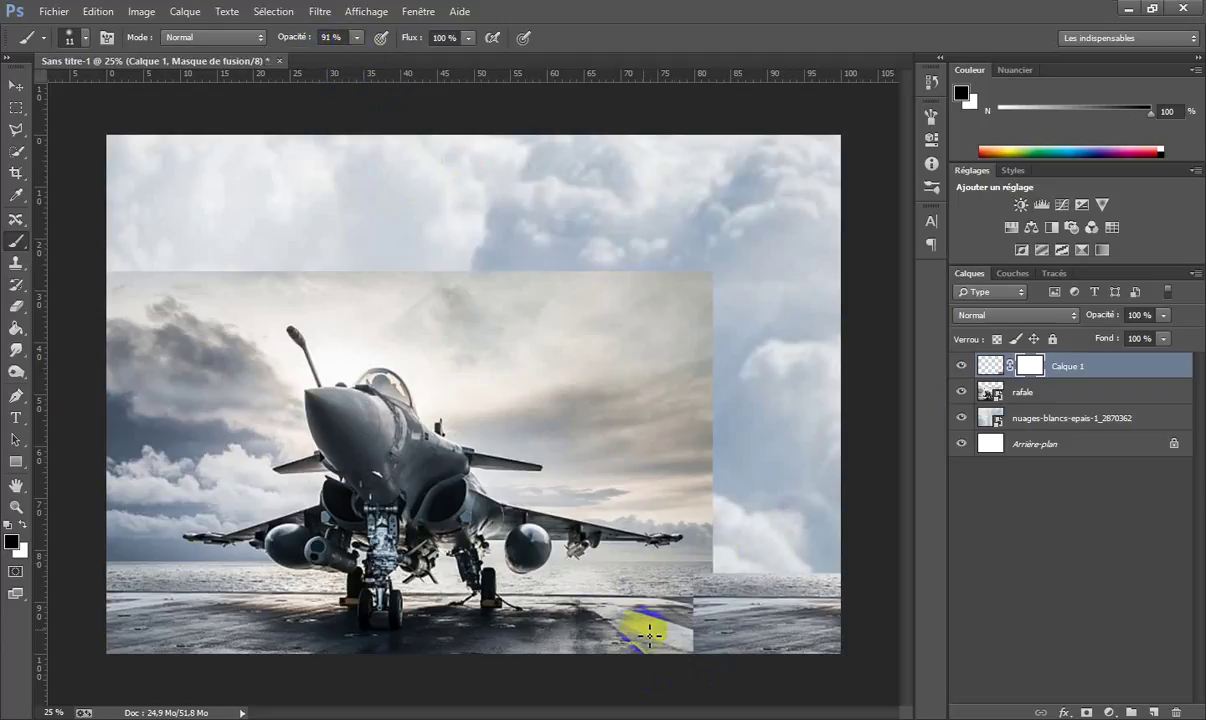
drag(638, 482, 655, 483)
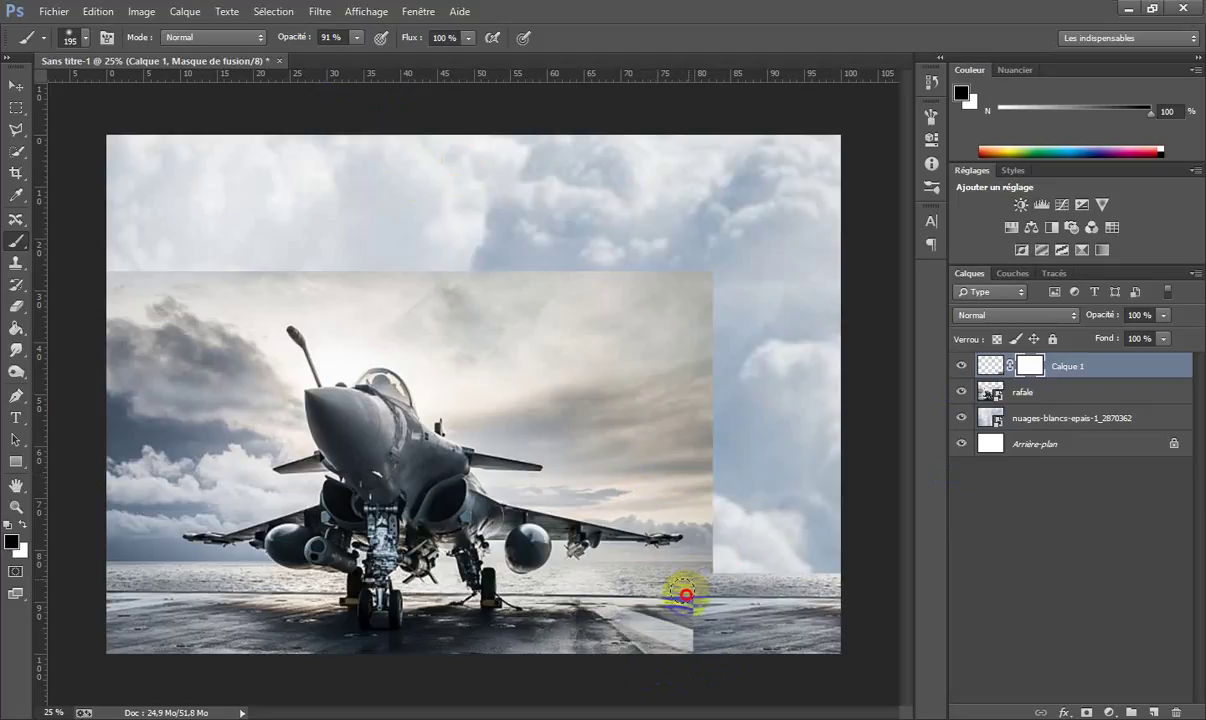
mouse_move(683, 585)
mouse_down()
mouse_move(670, 635)
mouse_move(687, 660)
mouse_up()
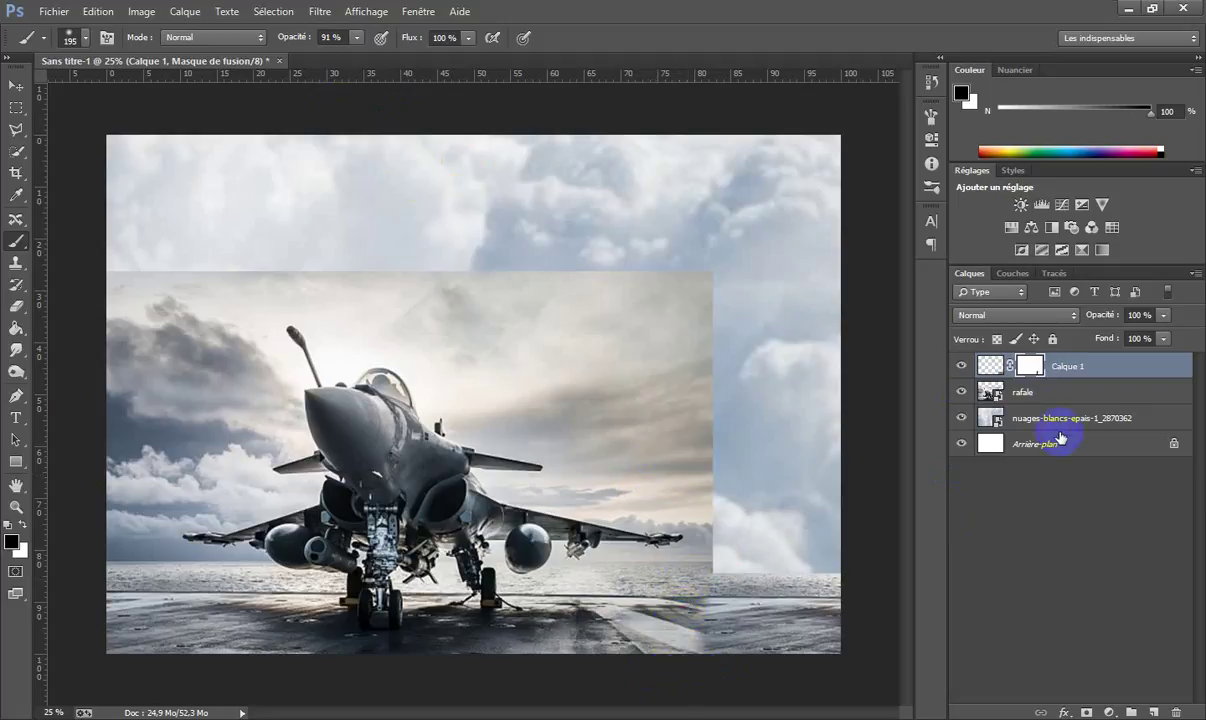
Step: Add a layer mask to the rafale layer and paint black on it along the photo's lower-right edge over the deck
click(990, 392)
click(1086, 711)
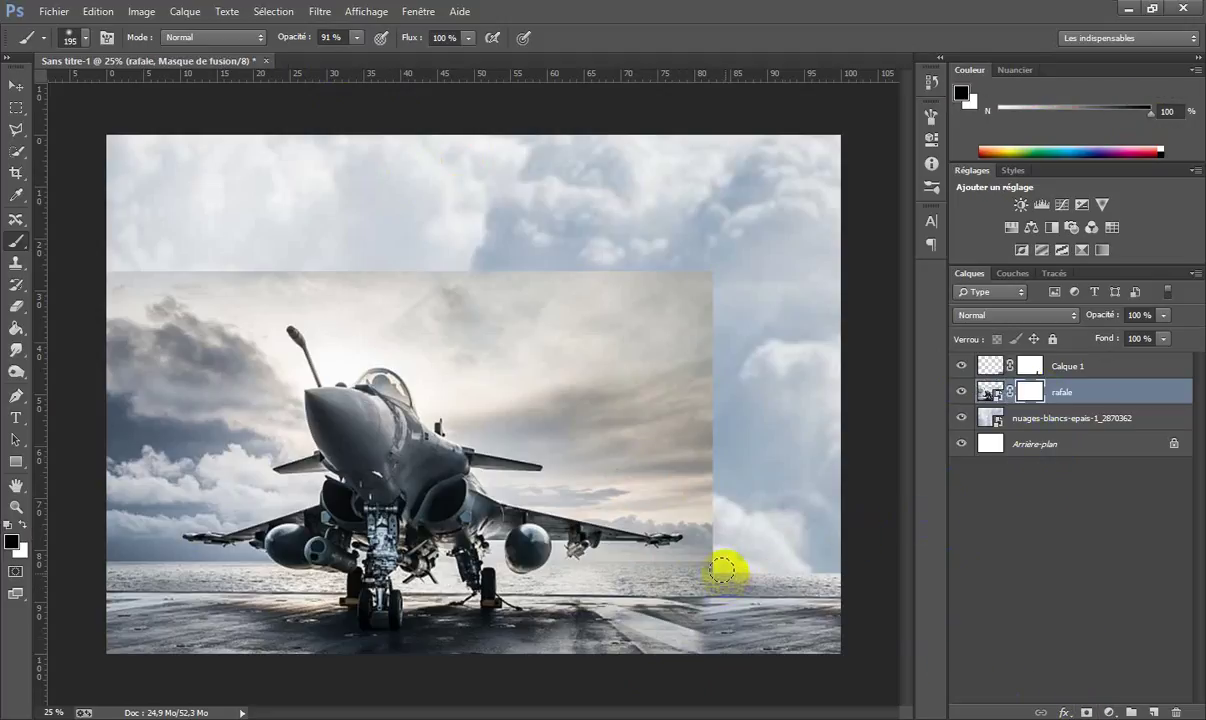
drag(725, 574, 731, 646)
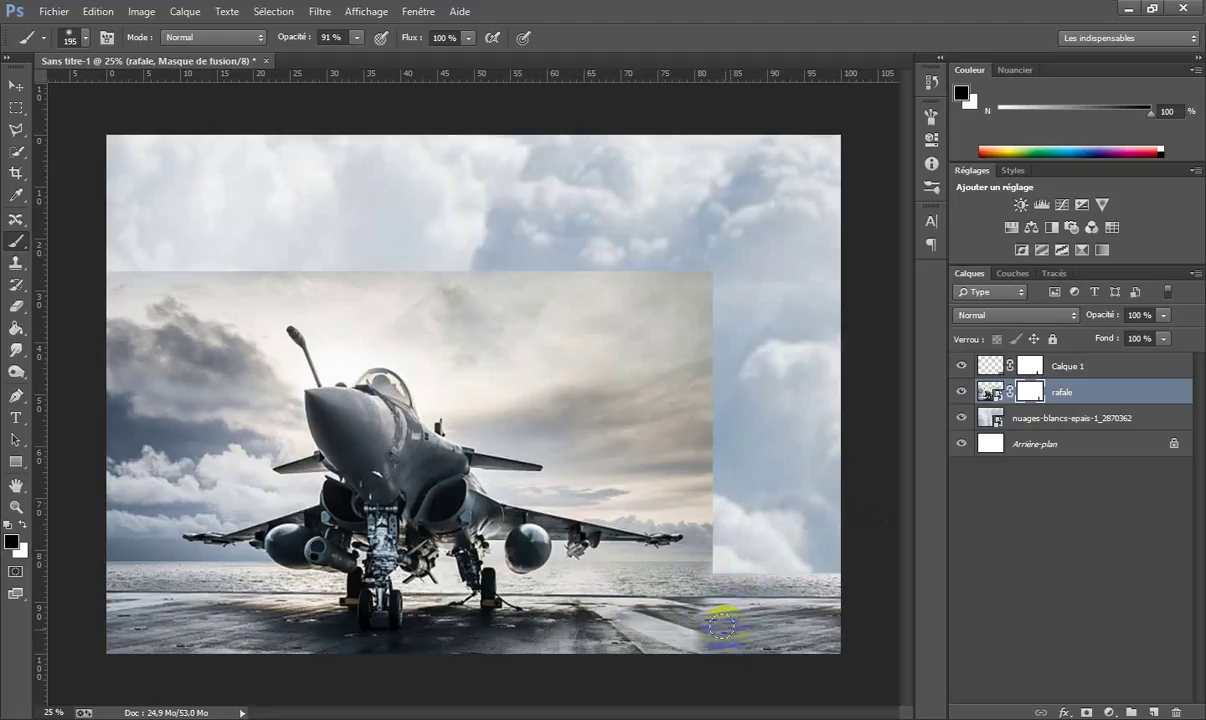
drag(726, 601, 730, 583)
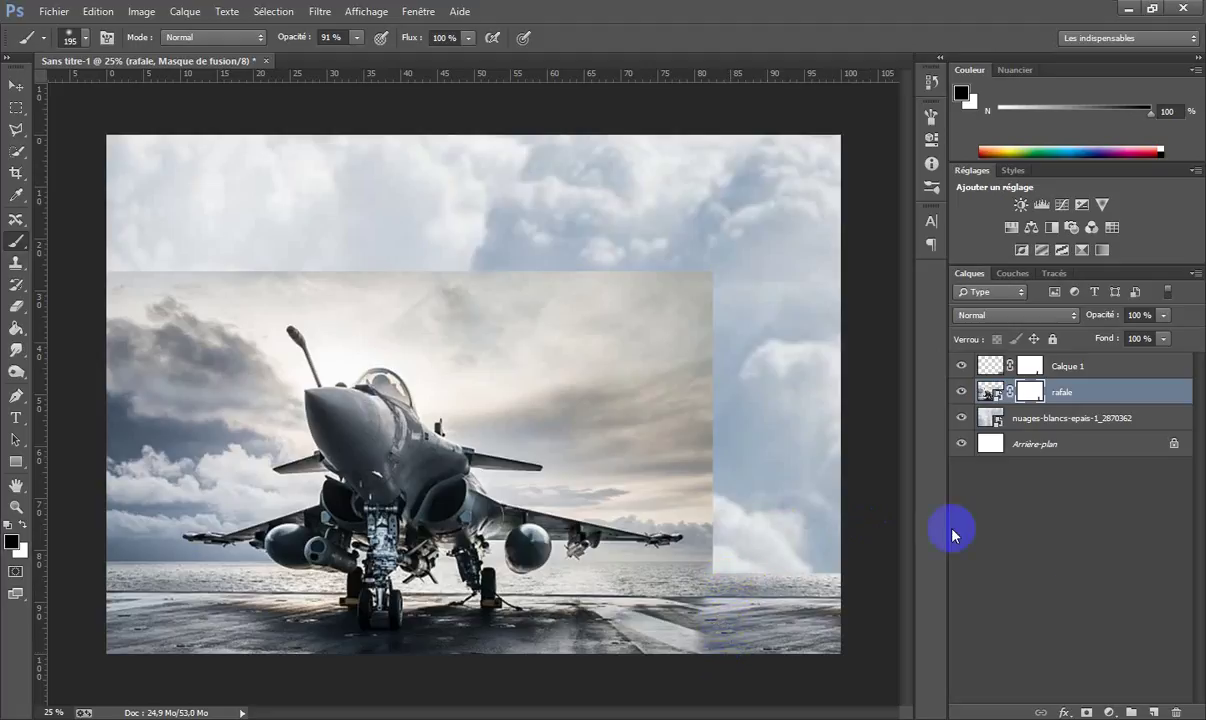
Step: Set the blending mode of the Calque 1 and rafale layers to Produit
click(1089, 375)
click(1050, 315)
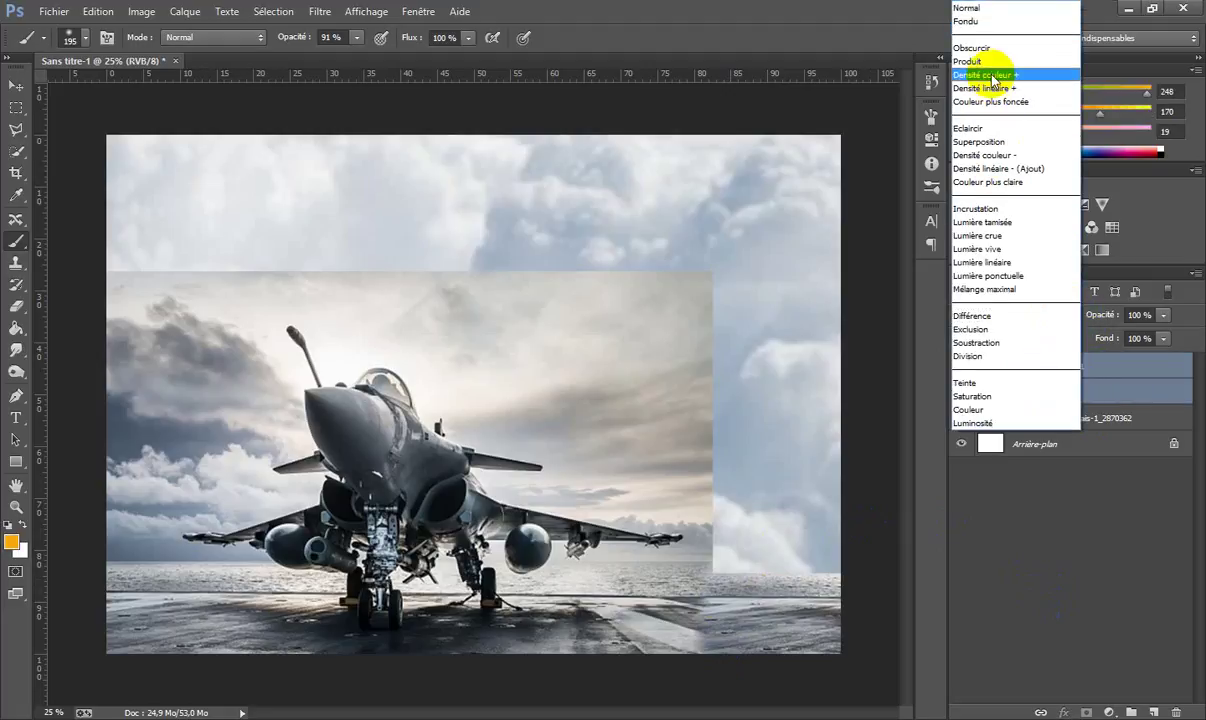
click(995, 61)
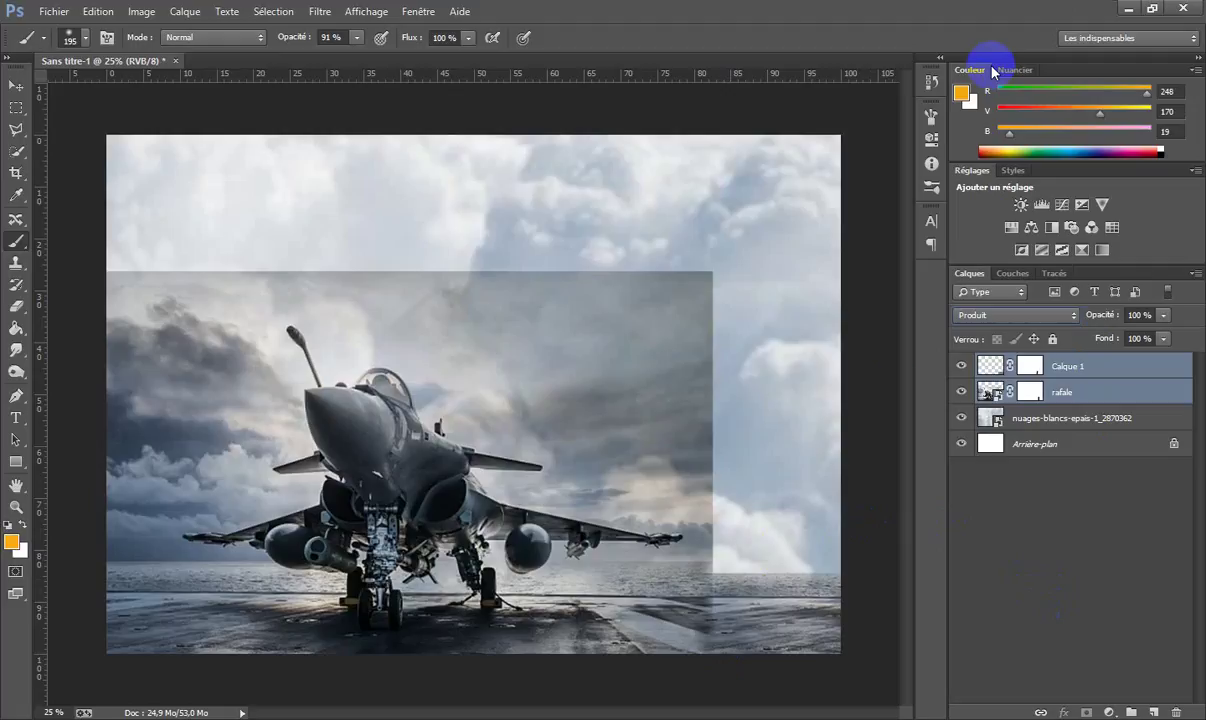
Step: Refine the Calque 1 and rafale masks with black around the horizon seam, softening the deck piece's upper edge
click(1036, 367)
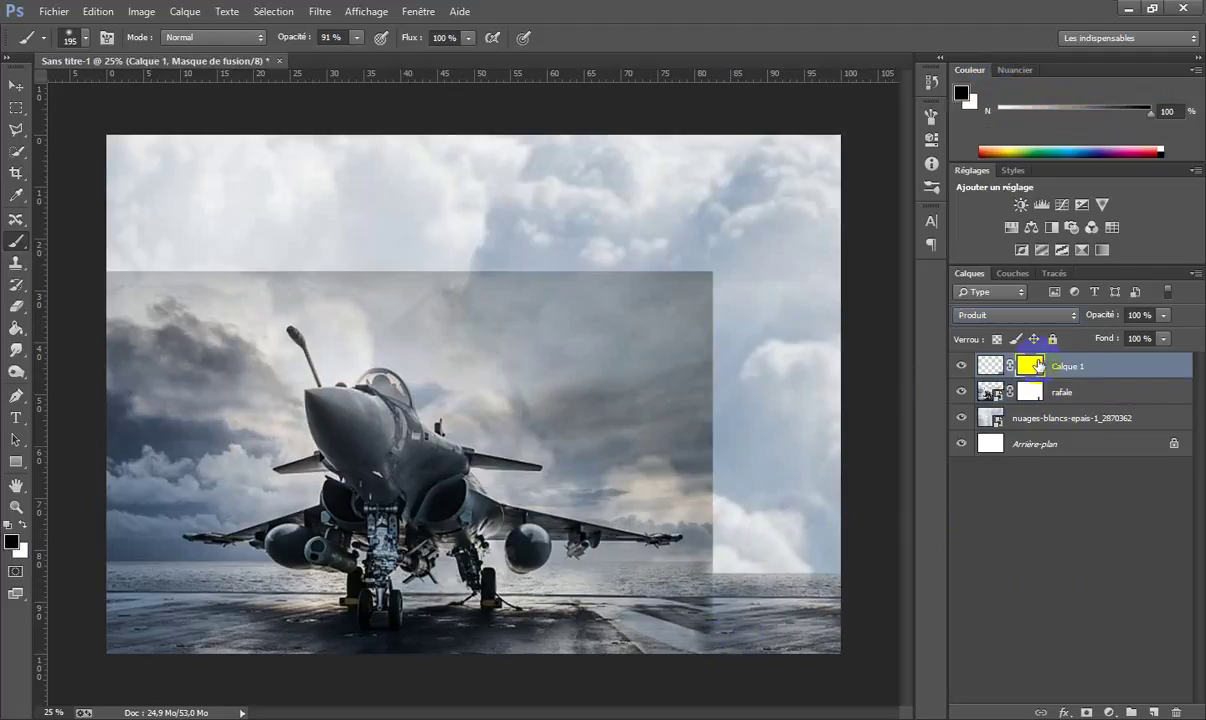
click(680, 584)
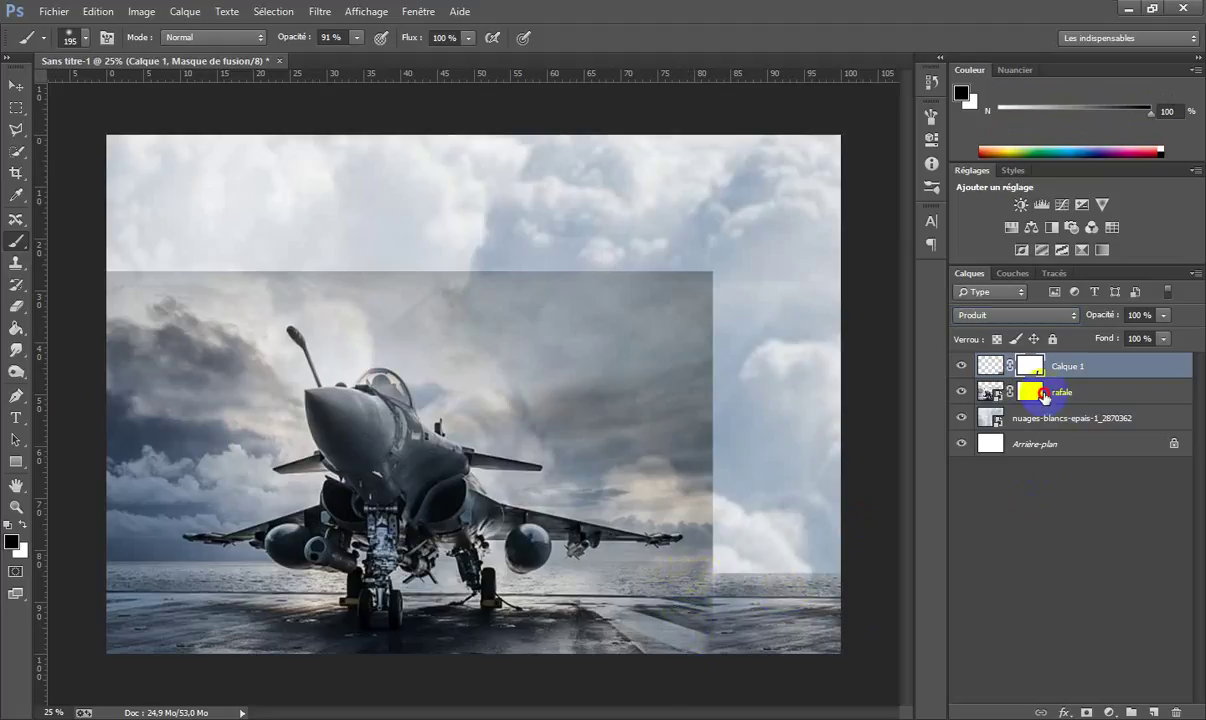
click(993, 391)
click(1030, 392)
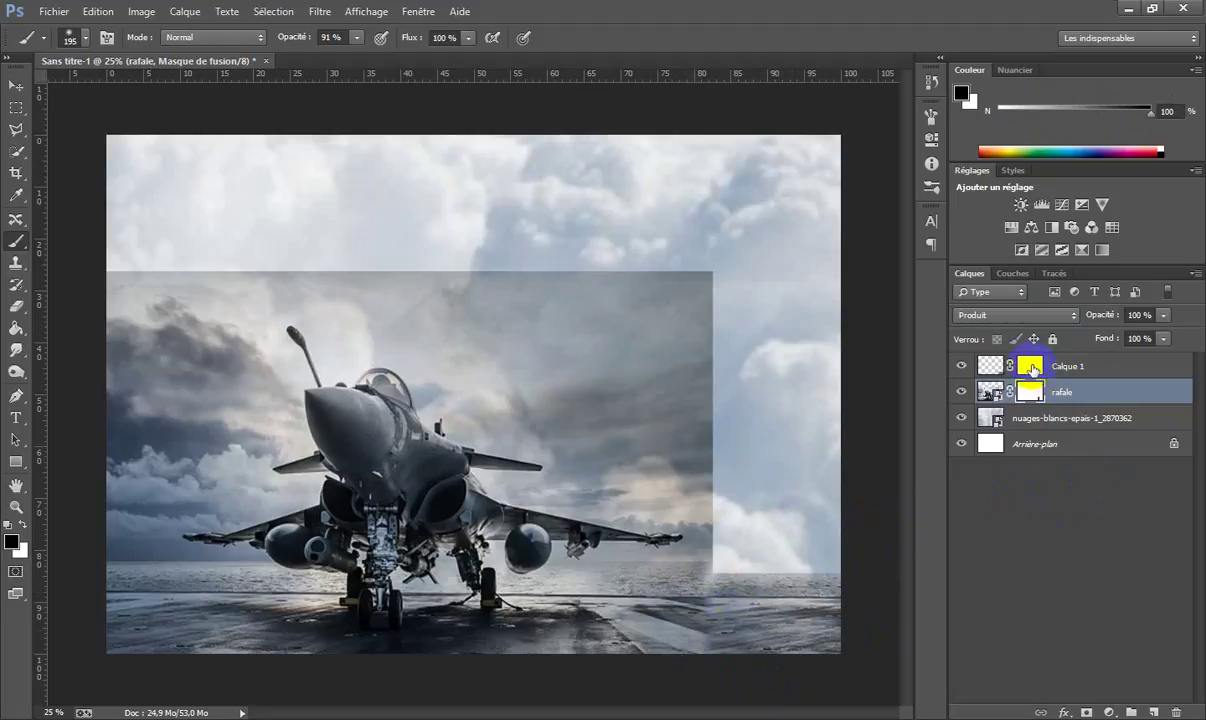
click(1031, 367)
mouse_move(720, 562)
mouse_down()
mouse_move(843, 558)
mouse_move(700, 558)
mouse_up()
click(1036, 366)
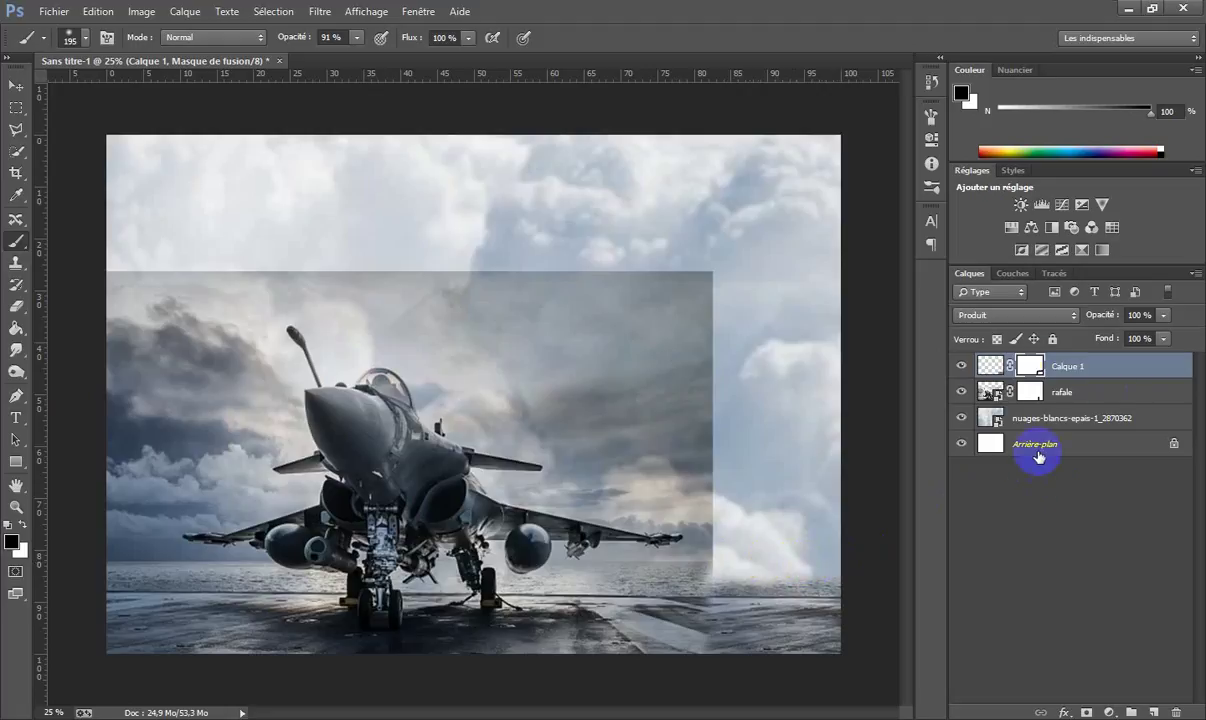
Step: Paint black on the rafale mask with a 331 px brush to hide the photo's right and upper sky edges around the jet
click(1030, 392)
mouse_move(725, 566)
mouse_down()
mouse_move(714, 552)
mouse_move(751, 525)
mouse_up()
mouse_move(714, 519)
mouse_down()
mouse_move(697, 490)
mouse_move(681, 259)
mouse_move(703, 280)
mouse_move(721, 458)
mouse_move(646, 289)
mouse_move(210, 272)
mouse_move(141, 291)
mouse_move(242, 270)
mouse_move(660, 318)
mouse_up()
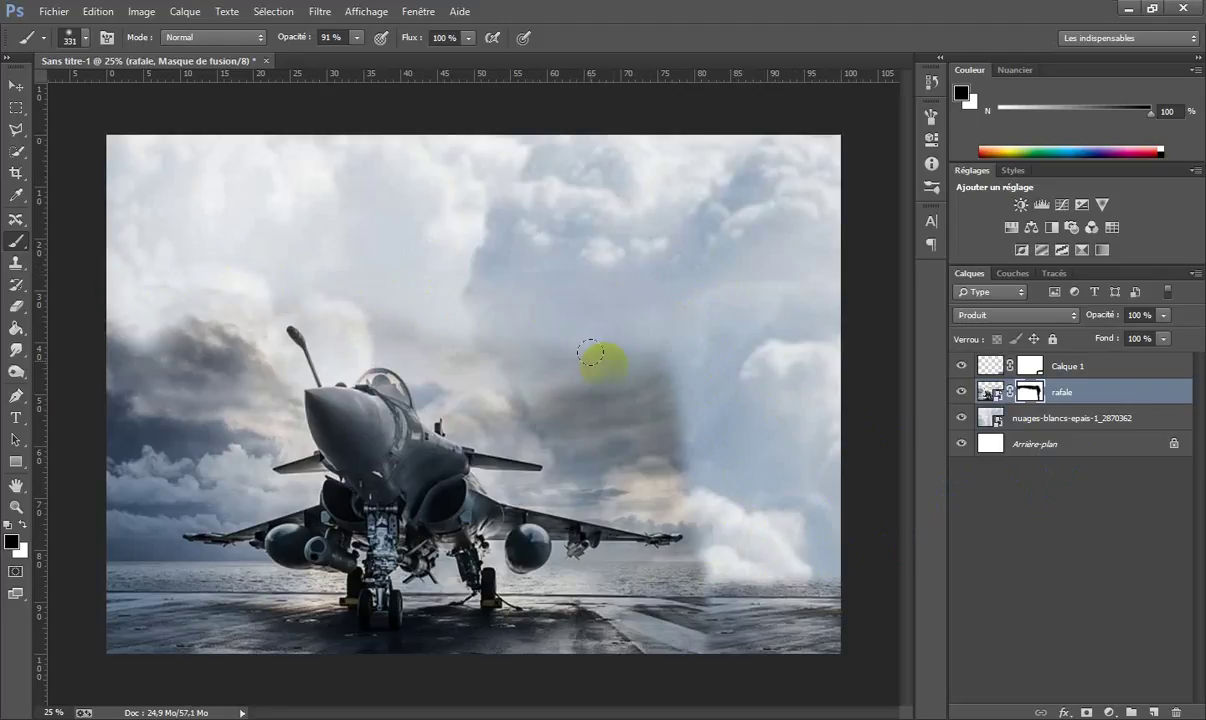
mouse_move(494, 350)
mouse_down()
mouse_move(559, 362)
mouse_move(524, 382)
mouse_move(513, 371)
mouse_move(564, 397)
mouse_move(664, 405)
mouse_move(675, 384)
mouse_move(599, 428)
mouse_move(586, 454)
mouse_move(671, 471)
mouse_move(635, 479)
mouse_up()
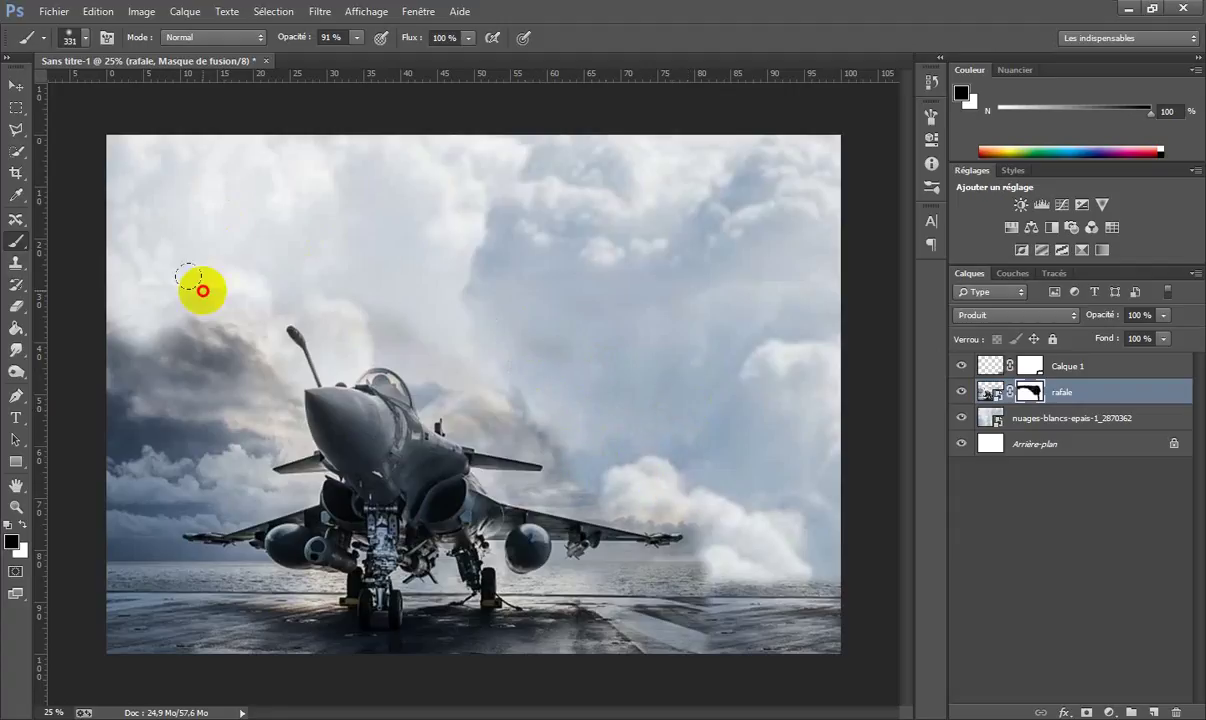
mouse_move(125, 300)
mouse_down()
mouse_move(79, 367)
mouse_move(85, 412)
mouse_move(137, 444)
mouse_move(147, 414)
mouse_move(95, 412)
mouse_move(109, 382)
mouse_move(92, 376)
mouse_move(126, 417)
mouse_move(93, 461)
mouse_up()
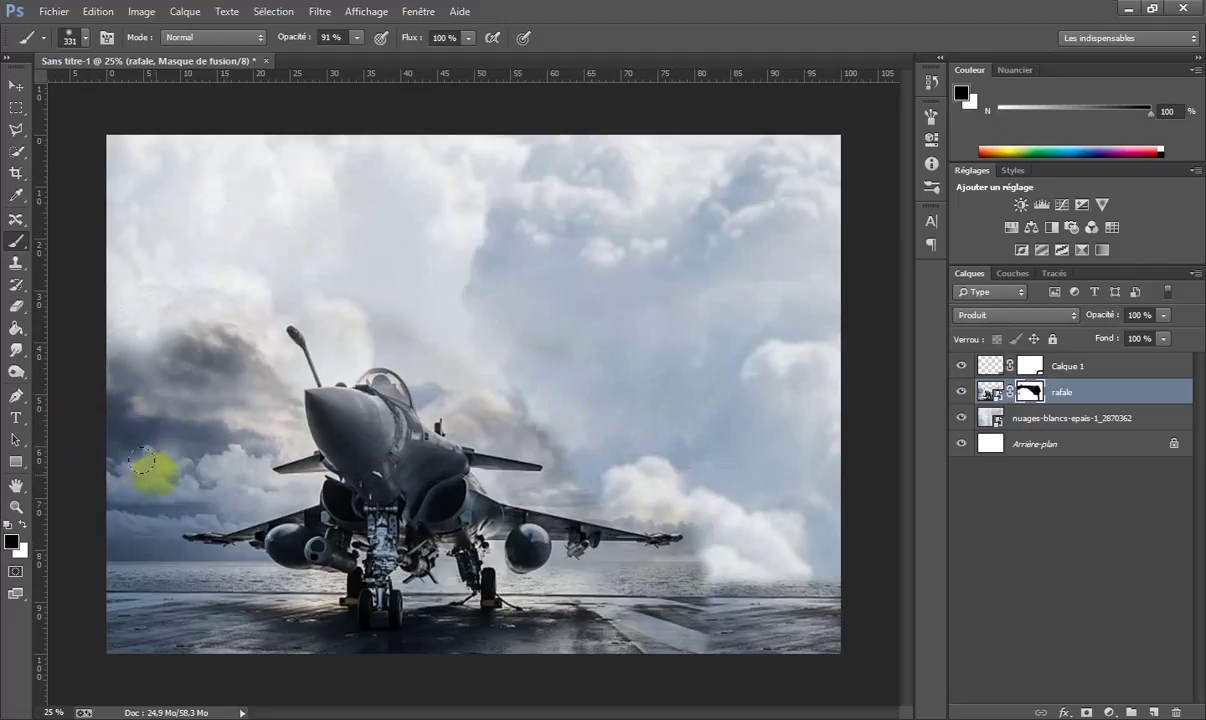
Step: Alternate white and black on the rafale mask to bring back parts of the dark clouds around the jet
key(x)
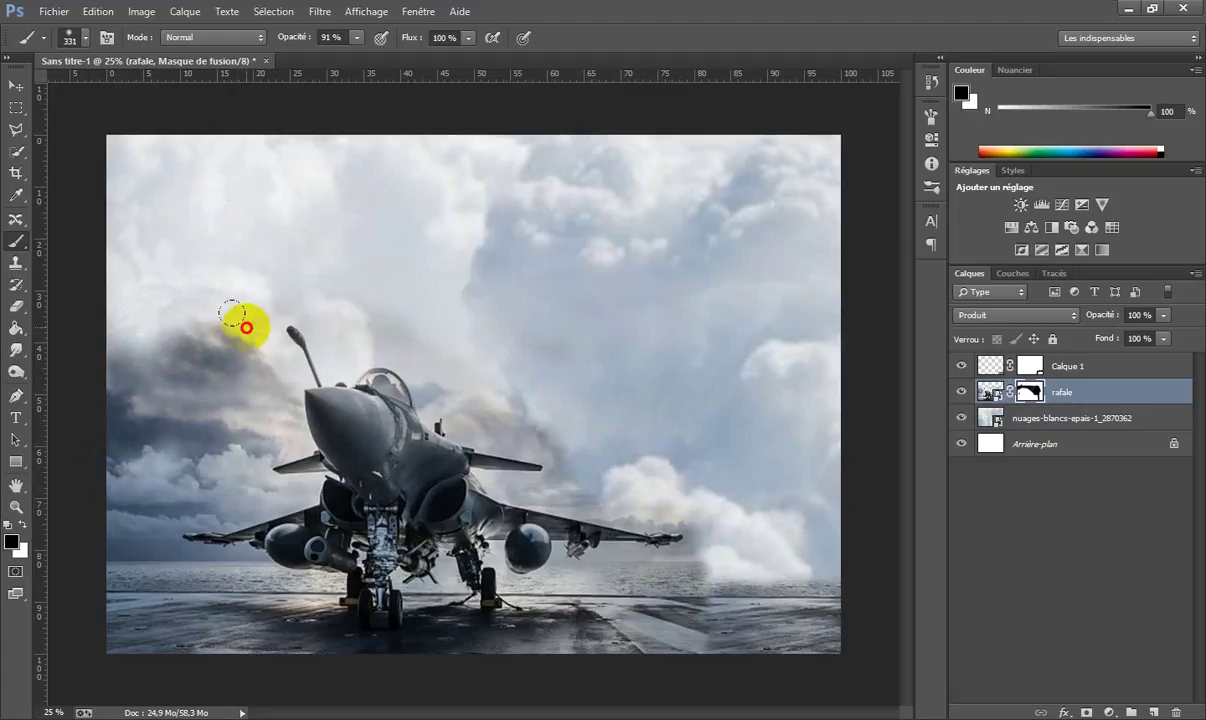
mouse_move(232, 313)
mouse_down()
mouse_move(284, 294)
mouse_move(525, 388)
mouse_move(708, 412)
mouse_move(810, 499)
mouse_move(669, 431)
mouse_move(638, 439)
mouse_move(686, 398)
mouse_move(626, 388)
mouse_move(645, 415)
mouse_move(712, 434)
mouse_move(594, 414)
mouse_move(543, 354)
mouse_move(628, 376)
mouse_move(576, 444)
mouse_move(560, 436)
mouse_move(653, 421)
mouse_move(655, 439)
mouse_move(753, 457)
mouse_move(646, 373)
mouse_move(608, 364)
mouse_move(593, 378)
mouse_move(632, 383)
mouse_move(567, 348)
mouse_move(632, 378)
mouse_move(617, 388)
mouse_move(586, 362)
mouse_up()
key(x)
key(x)
key(x)
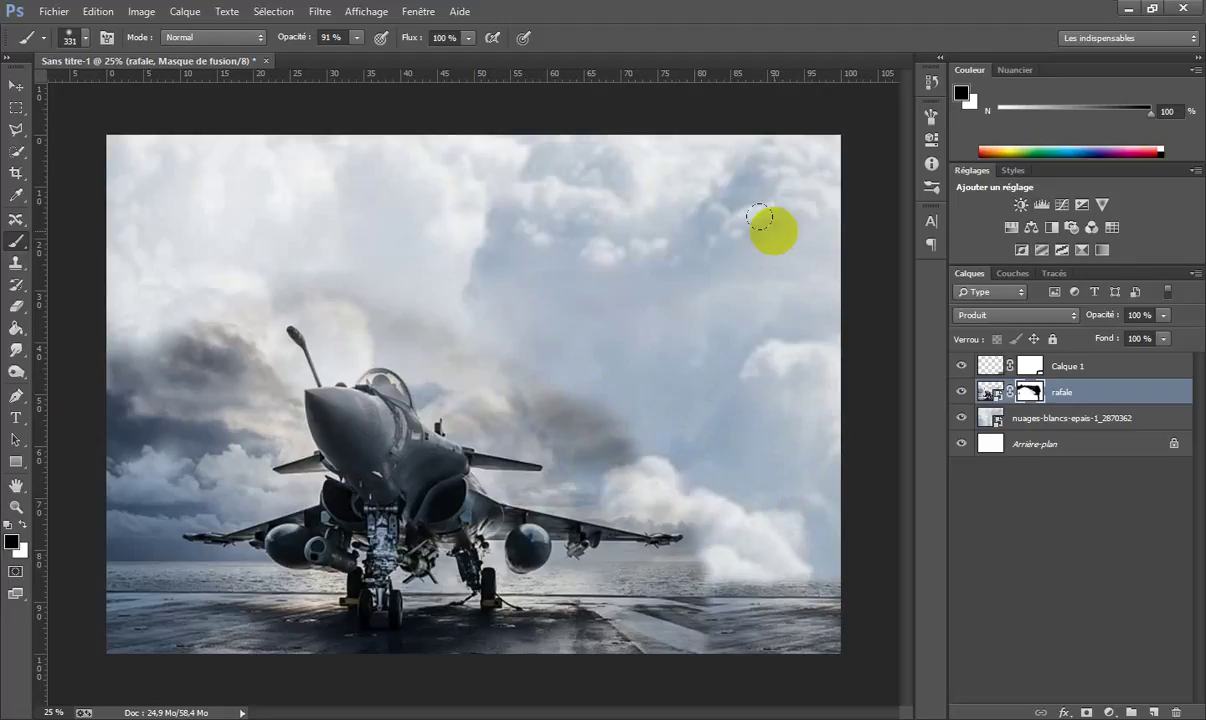
Step: Place paysage-nuage-ciel-01.jpg above the rafale layer and align its upper edge with the top of the canvas
click(52, 12)
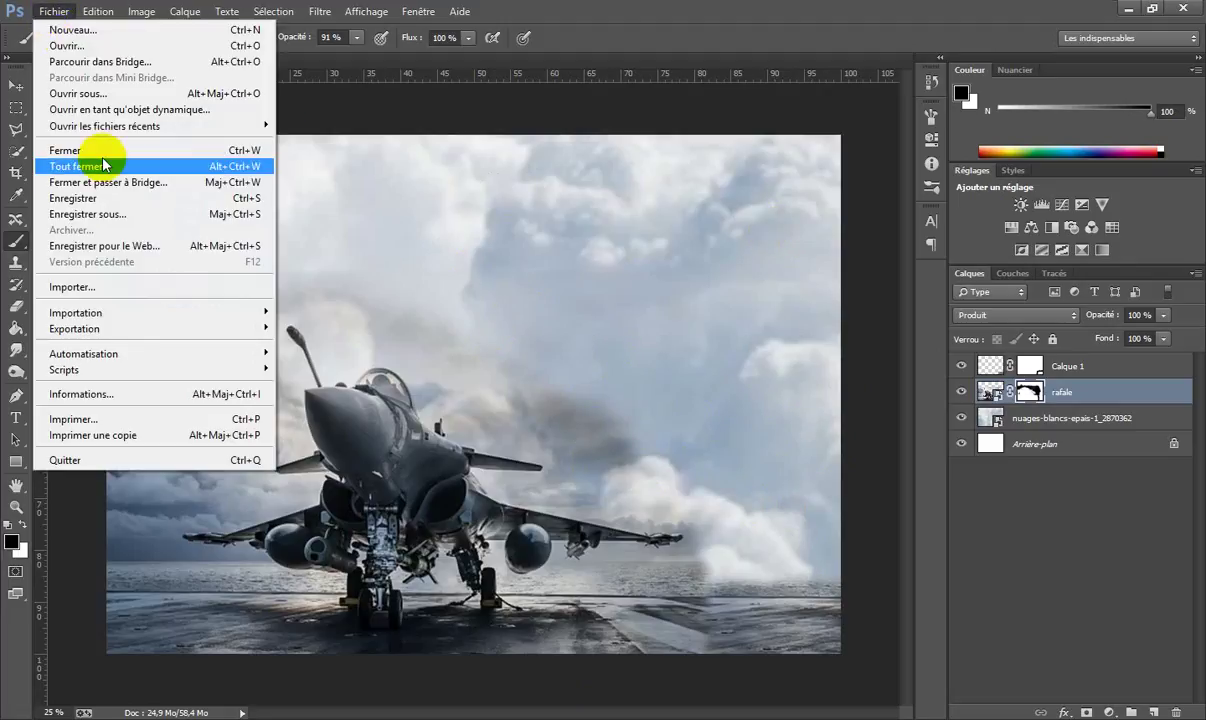
click(100, 288)
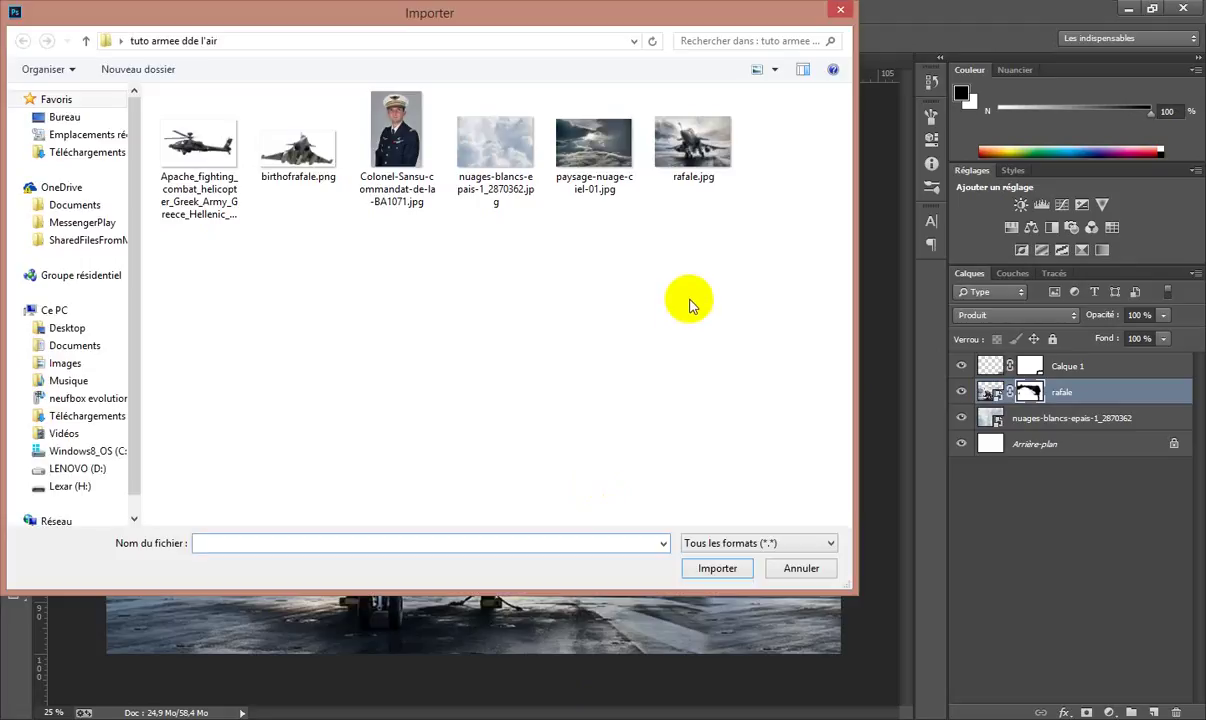
click(593, 145)
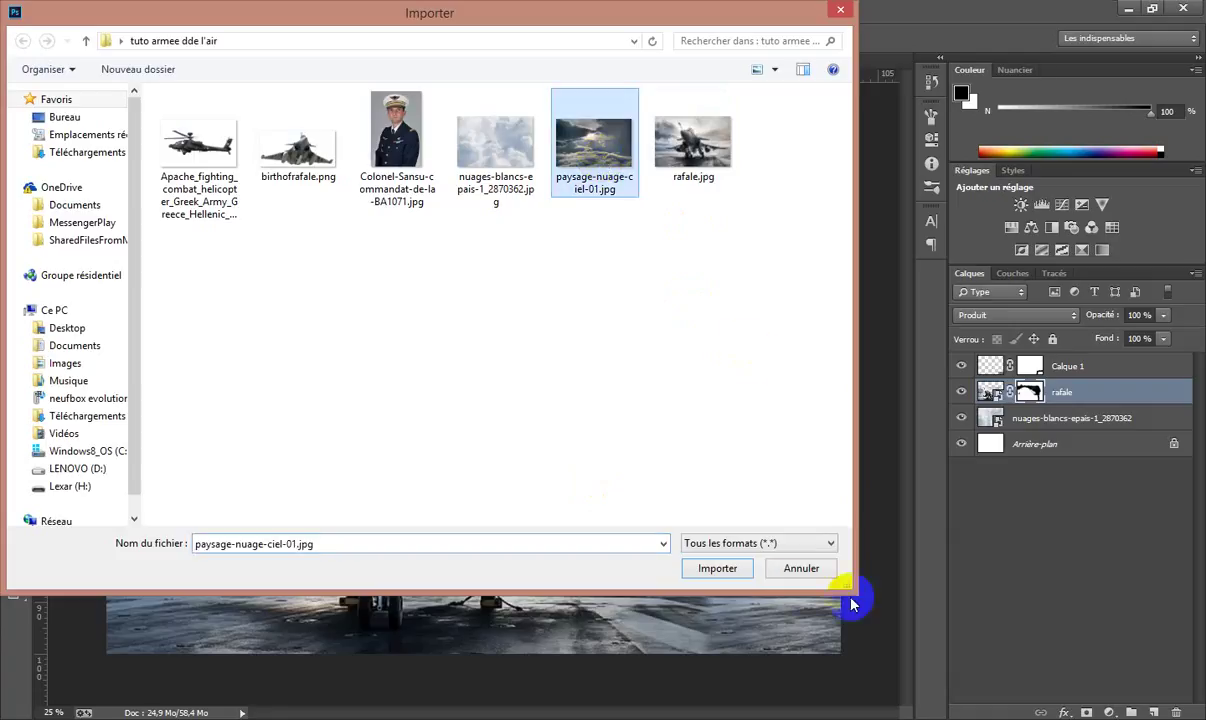
click(717, 568)
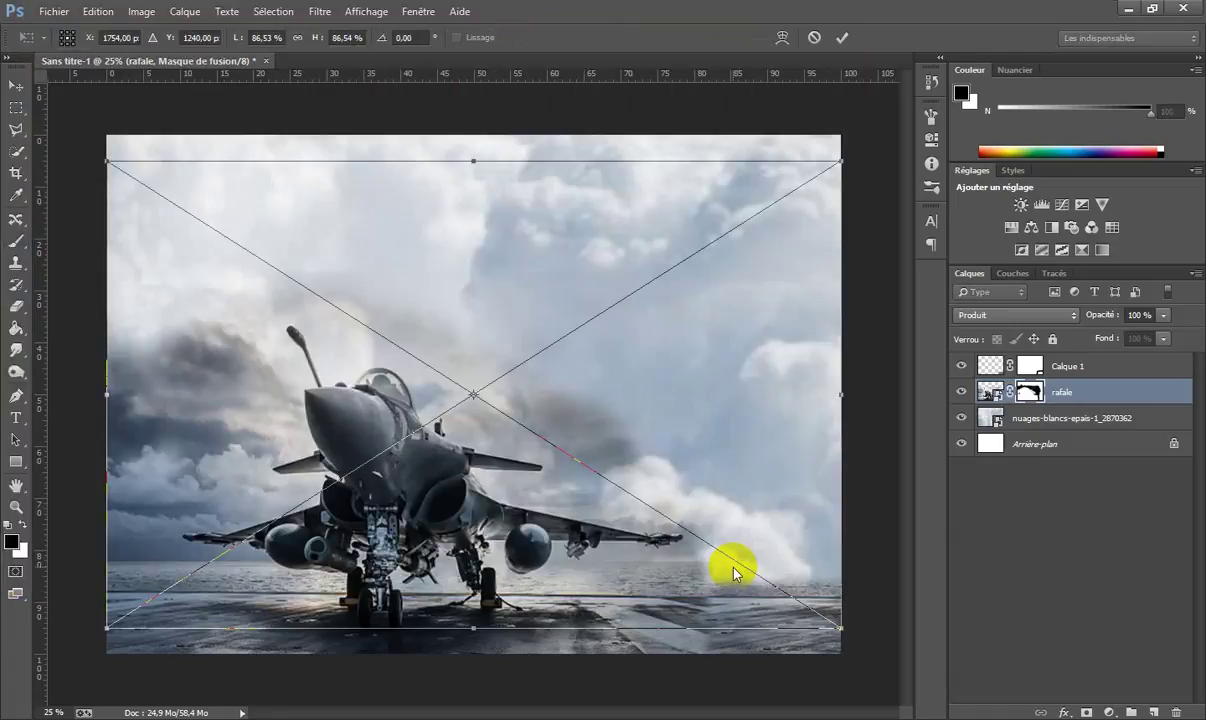
drag(575, 550, 575, 543)
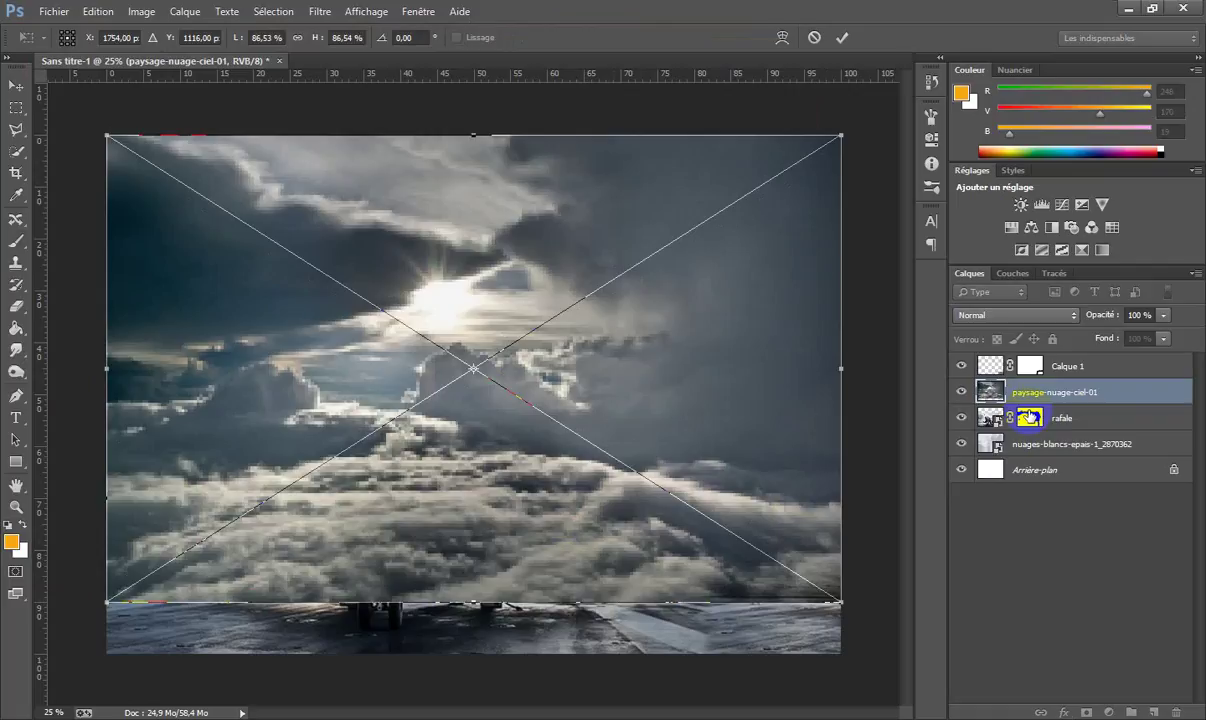
click(1030, 417)
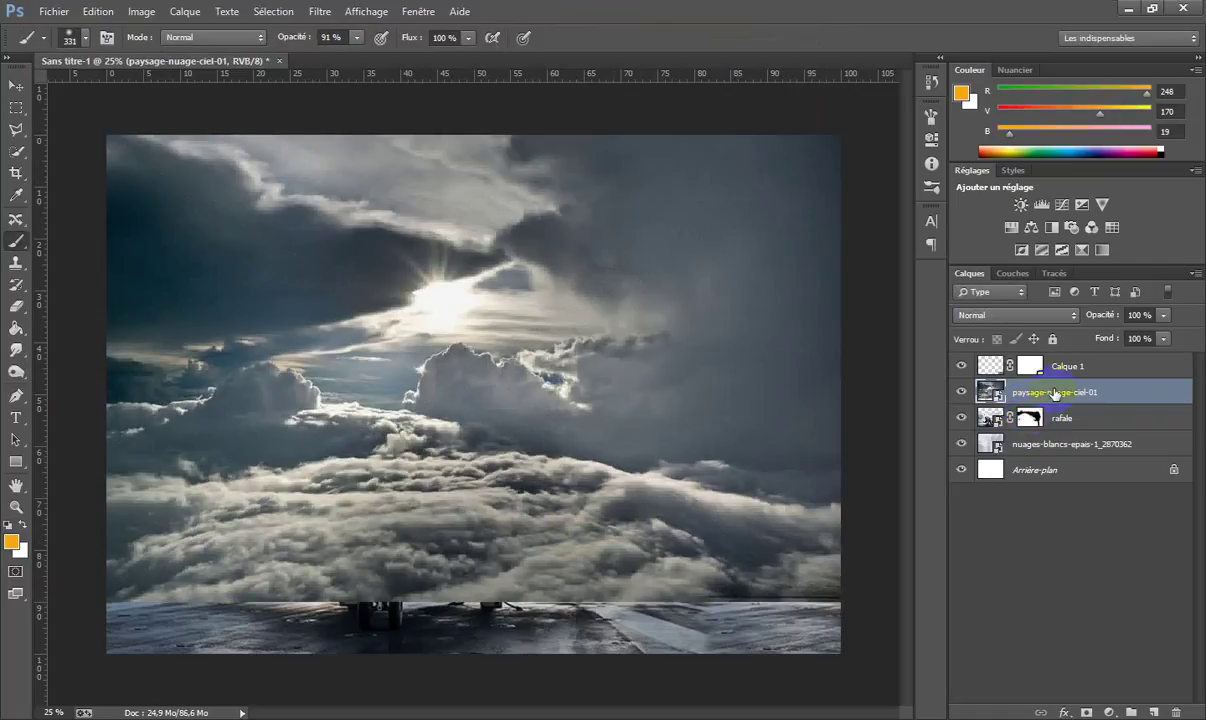
Step: Move the paysage-nuage-ciel-01 layer below rafale and set its blending mode to Incrustation
drag(1055, 393, 1047, 427)
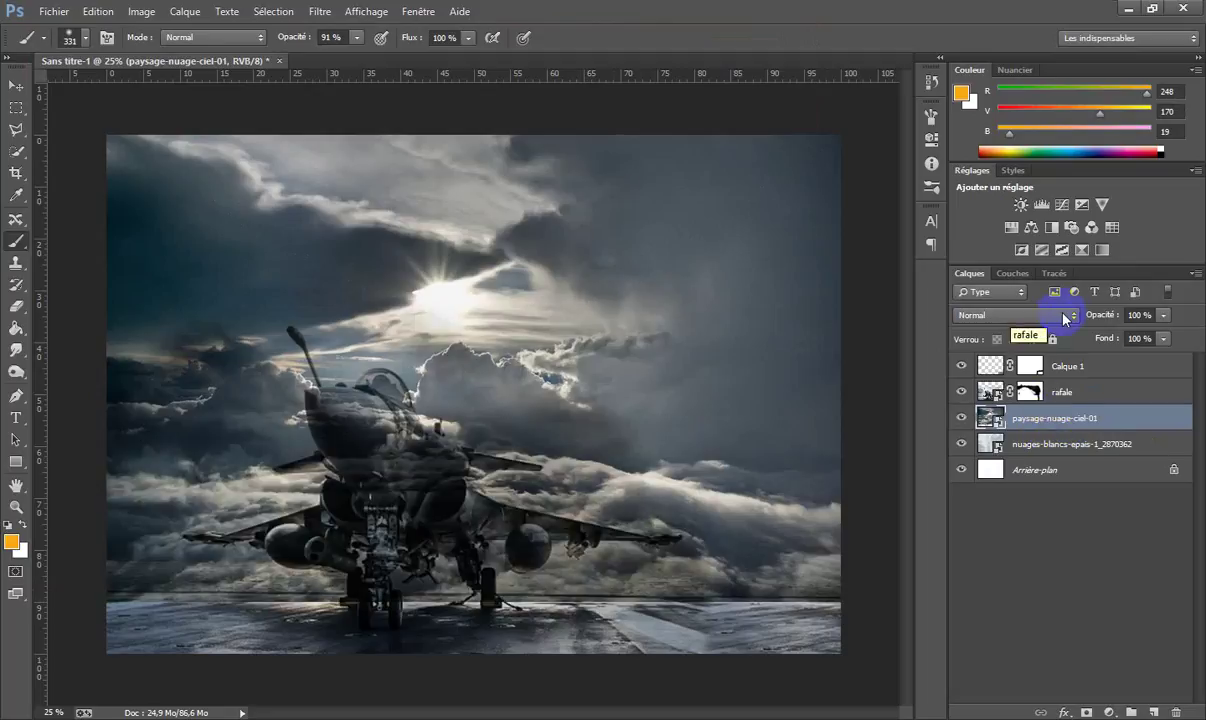
click(1060, 315)
click(1010, 196)
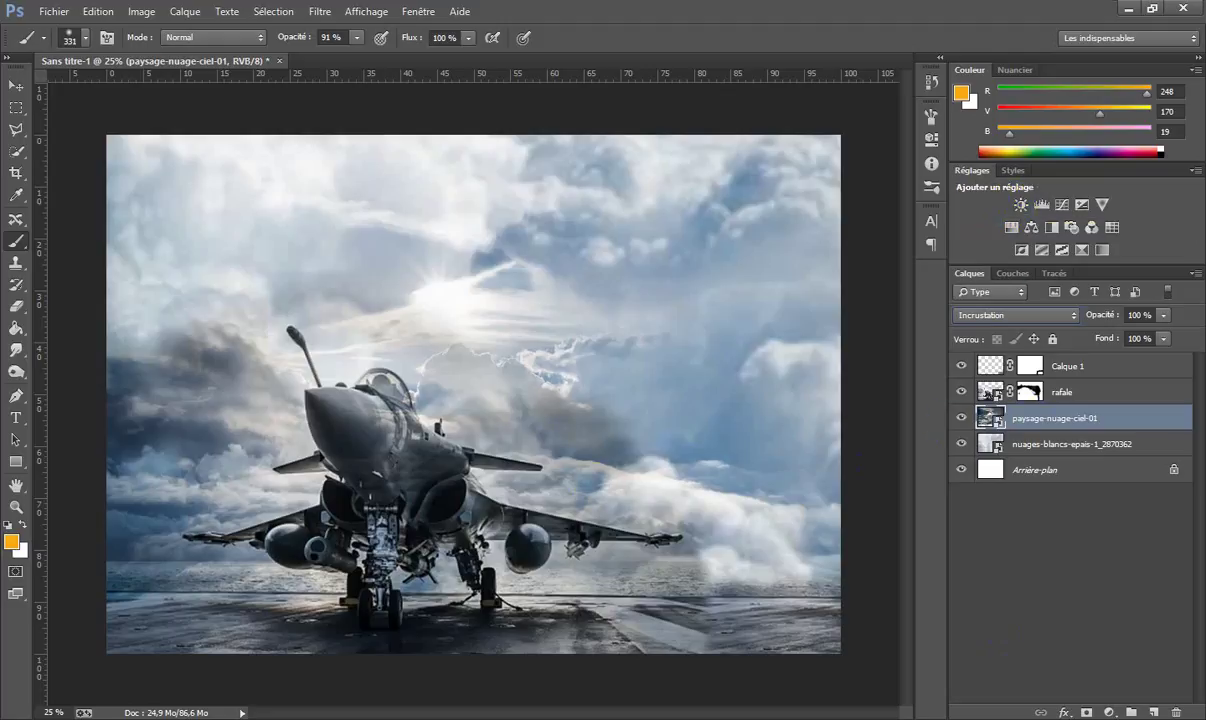
Step: Add a layer mask to paysage-nuage-ciel-01 and paint black over the jet's body, wings and landing gear
click(1088, 713)
mouse_move(409, 495)
mouse_down()
mouse_move(385, 452)
mouse_move(404, 482)
mouse_move(423, 487)
mouse_move(429, 470)
mouse_move(368, 427)
mouse_move(358, 397)
mouse_move(429, 469)
mouse_move(454, 521)
mouse_move(370, 556)
mouse_move(347, 545)
mouse_move(277, 552)
mouse_move(418, 540)
mouse_up()
click(373, 411)
click(450, 516)
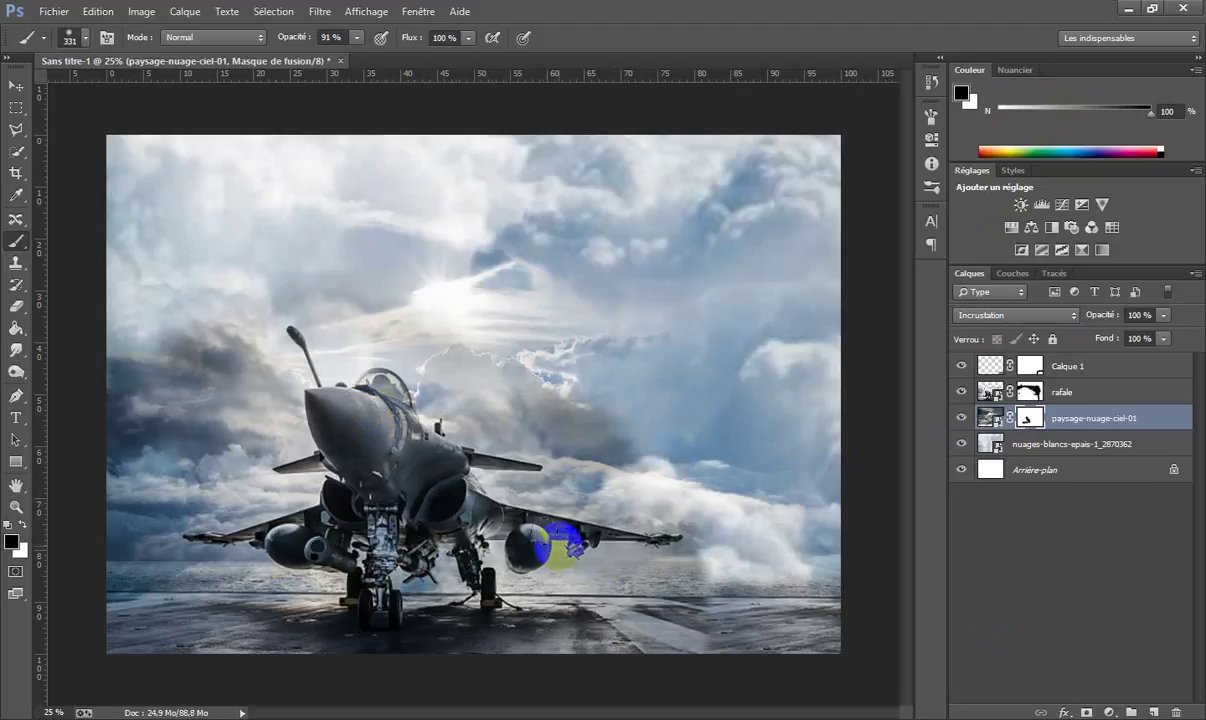
mouse_move(285, 305)
mouse_down()
mouse_move(430, 415)
mouse_move(381, 367)
mouse_move(328, 470)
mouse_move(268, 508)
mouse_move(315, 512)
mouse_move(288, 470)
mouse_move(295, 502)
mouse_move(200, 525)
mouse_move(245, 545)
mouse_move(340, 550)
mouse_move(358, 603)
mouse_move(405, 605)
mouse_move(455, 583)
mouse_move(400, 480)
mouse_move(495, 458)
mouse_move(405, 483)
mouse_move(366, 425)
mouse_move(394, 468)
mouse_move(408, 567)
mouse_move(350, 618)
mouse_move(399, 606)
mouse_up()
click(1139, 339)
Step: Place birthofrafale.png above Calque 1 in the upper right of the sky and flip it horizontally
click(1113, 368)
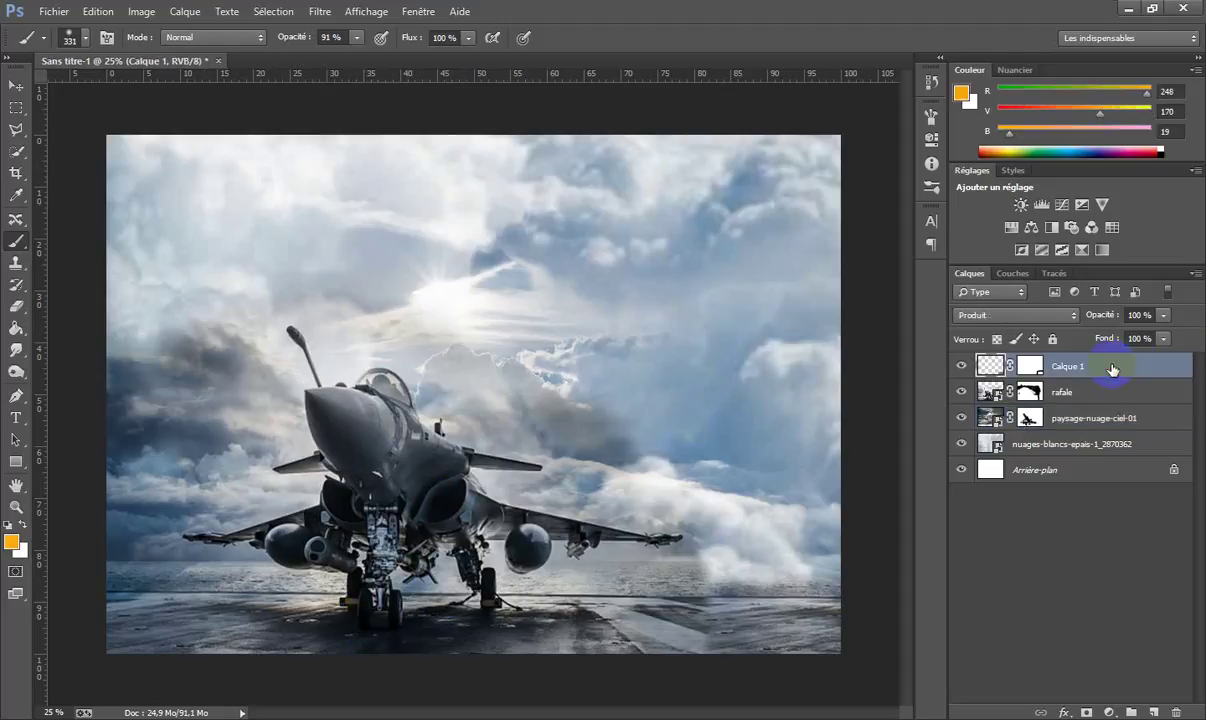
click(66, 13)
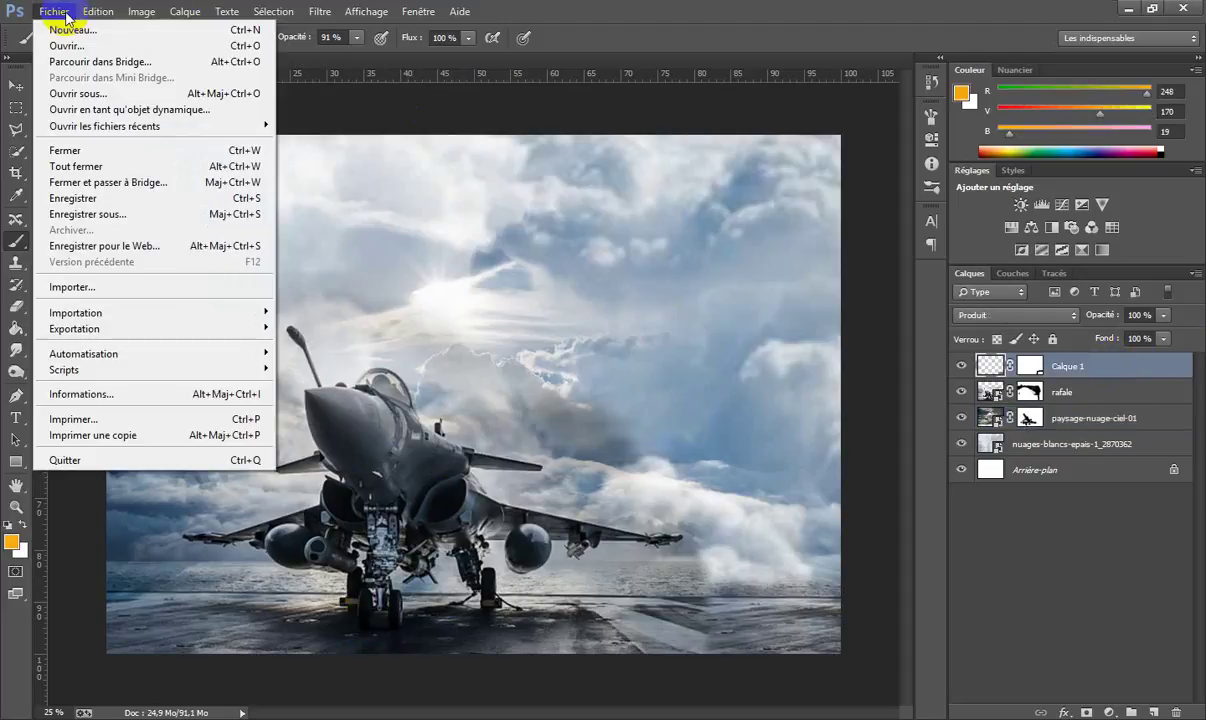
click(84, 287)
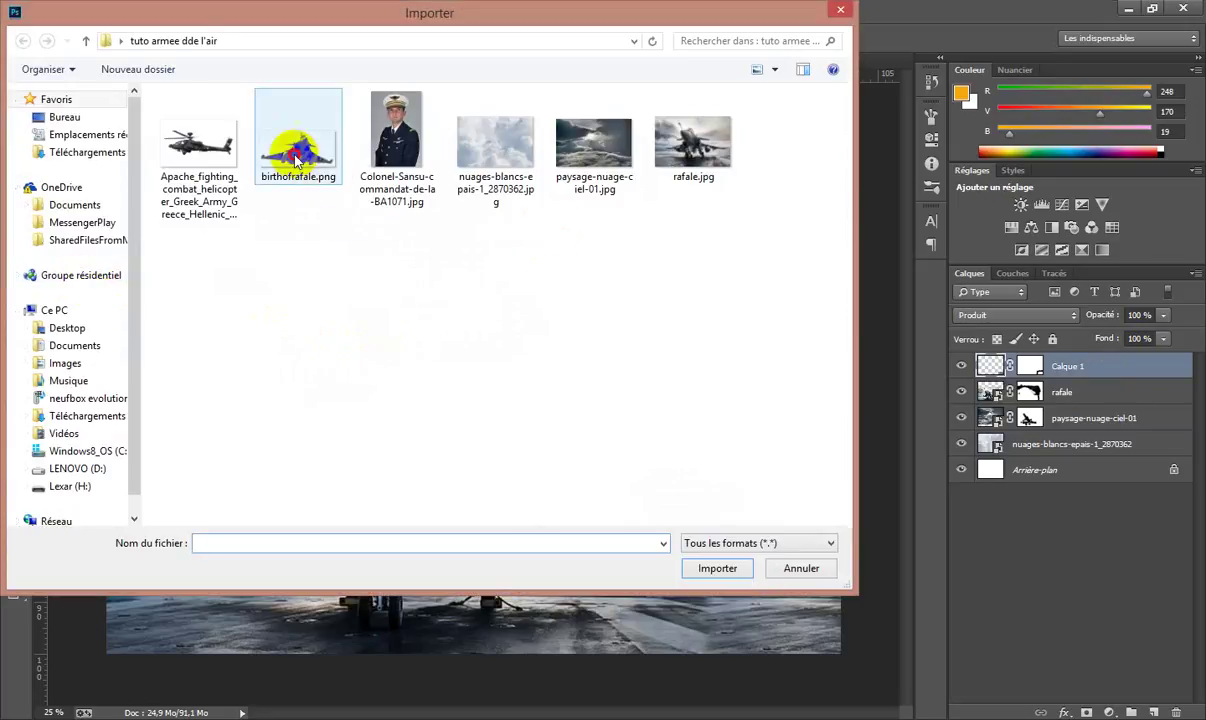
click(298, 161)
click(715, 567)
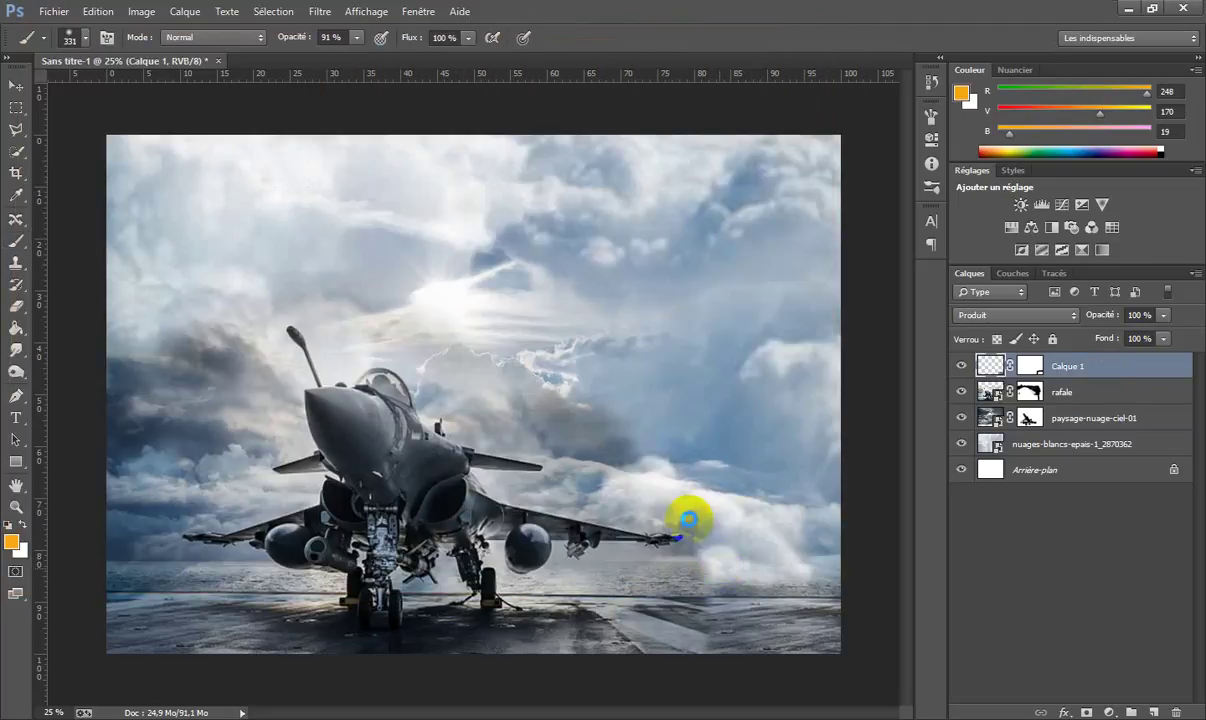
drag(603, 385, 719, 269)
right_click(719, 270)
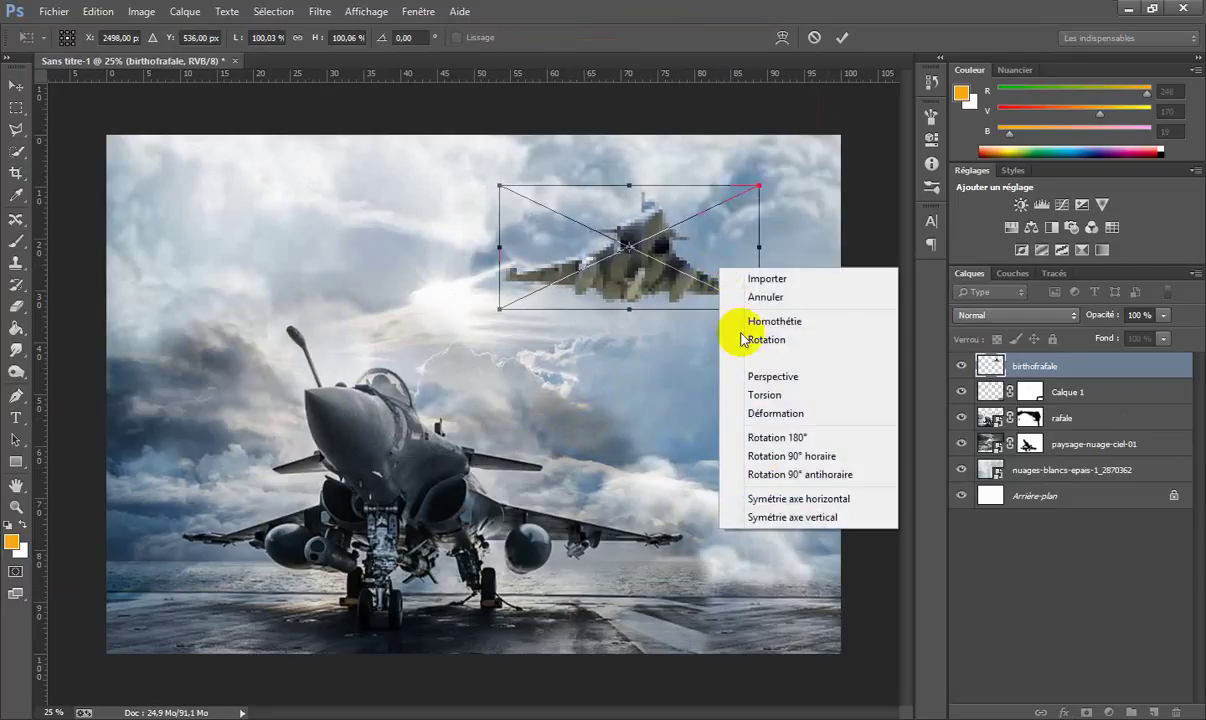
click(759, 503)
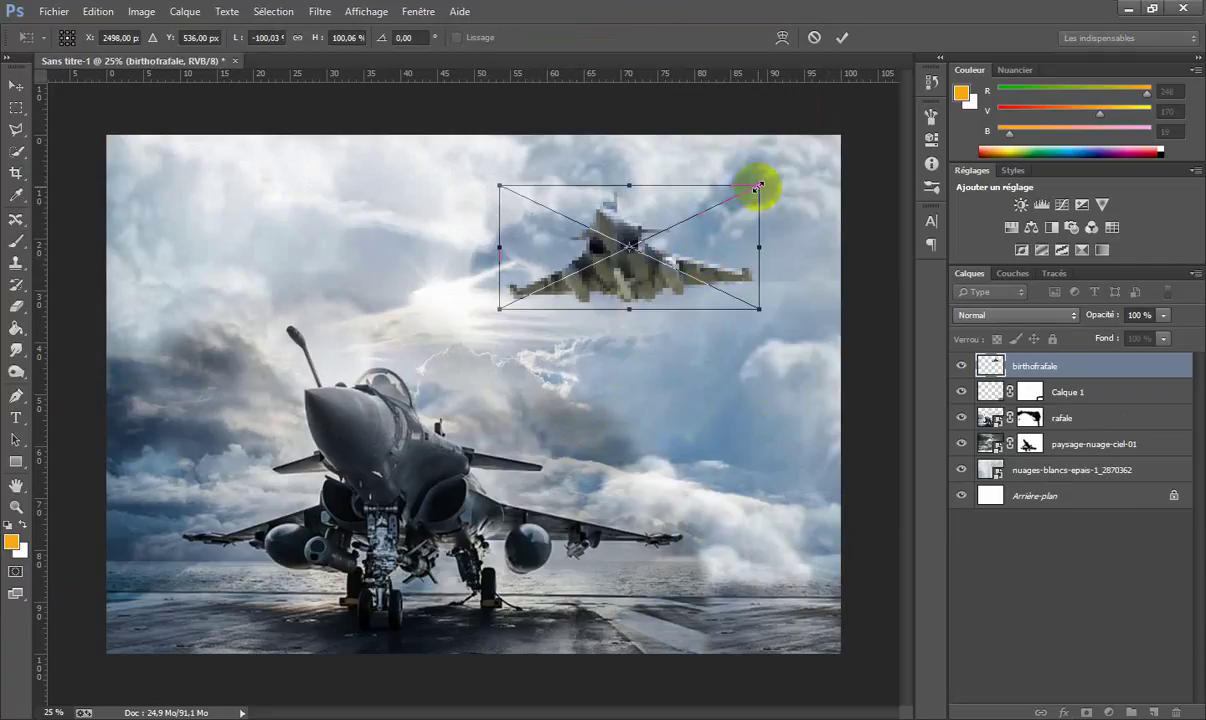
Step: Scale birthofrafale to about 72 %, tilt it about -16.7° in the upper-right sky, and set its blending mode to Produit
drag(756, 186, 686, 218)
drag(653, 257, 735, 221)
drag(786, 288, 789, 269)
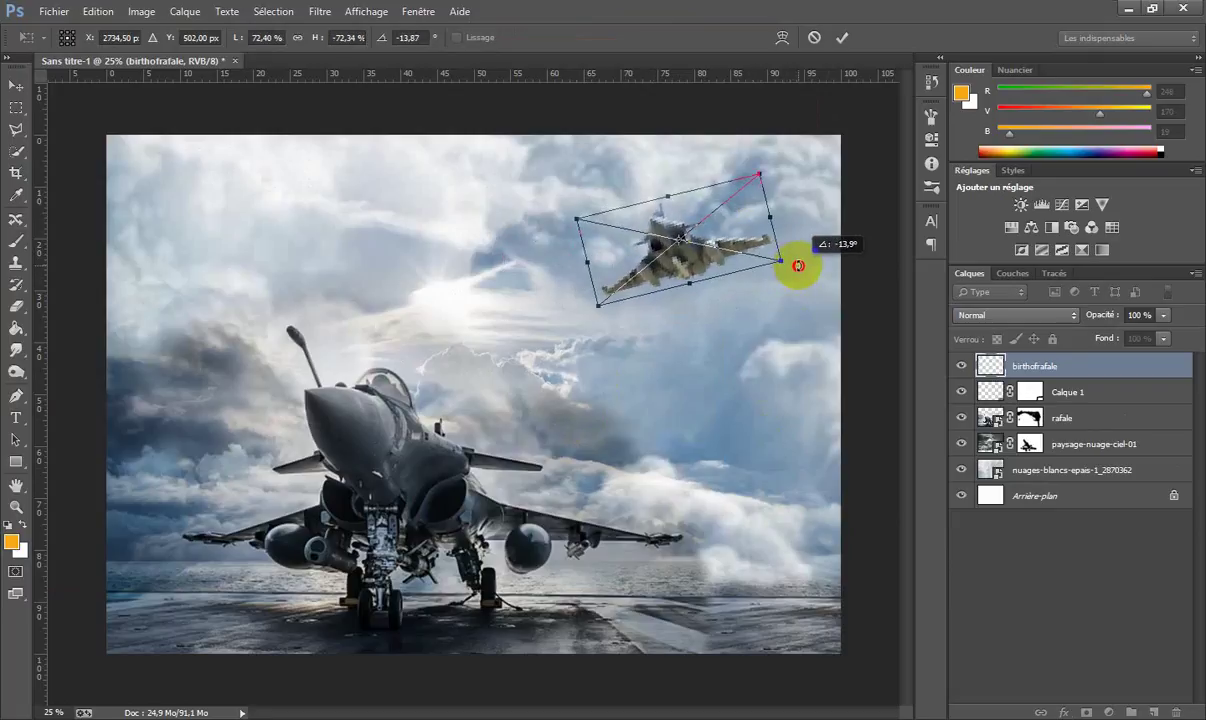
mouse_move(754, 218)
mouse_down()
mouse_move(762, 197)
mouse_move(772, 210)
mouse_up()
drag(812, 250, 812, 245)
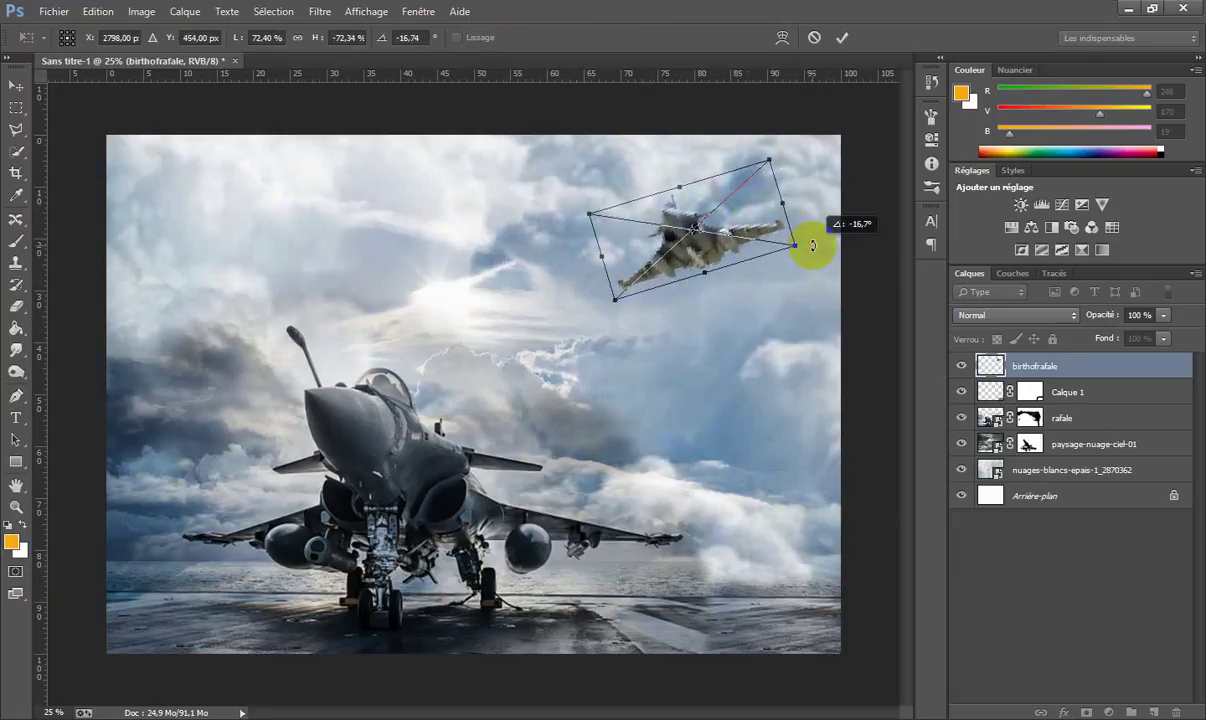
key(Return)
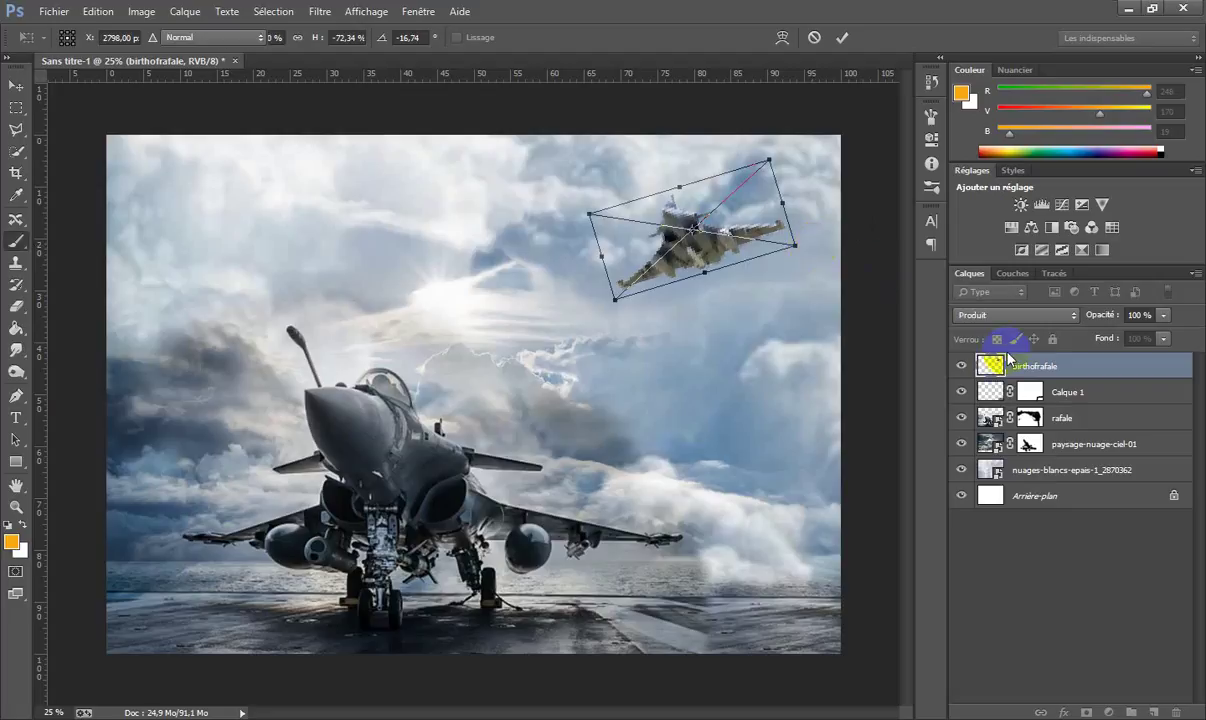
click(1070, 315)
click(999, 63)
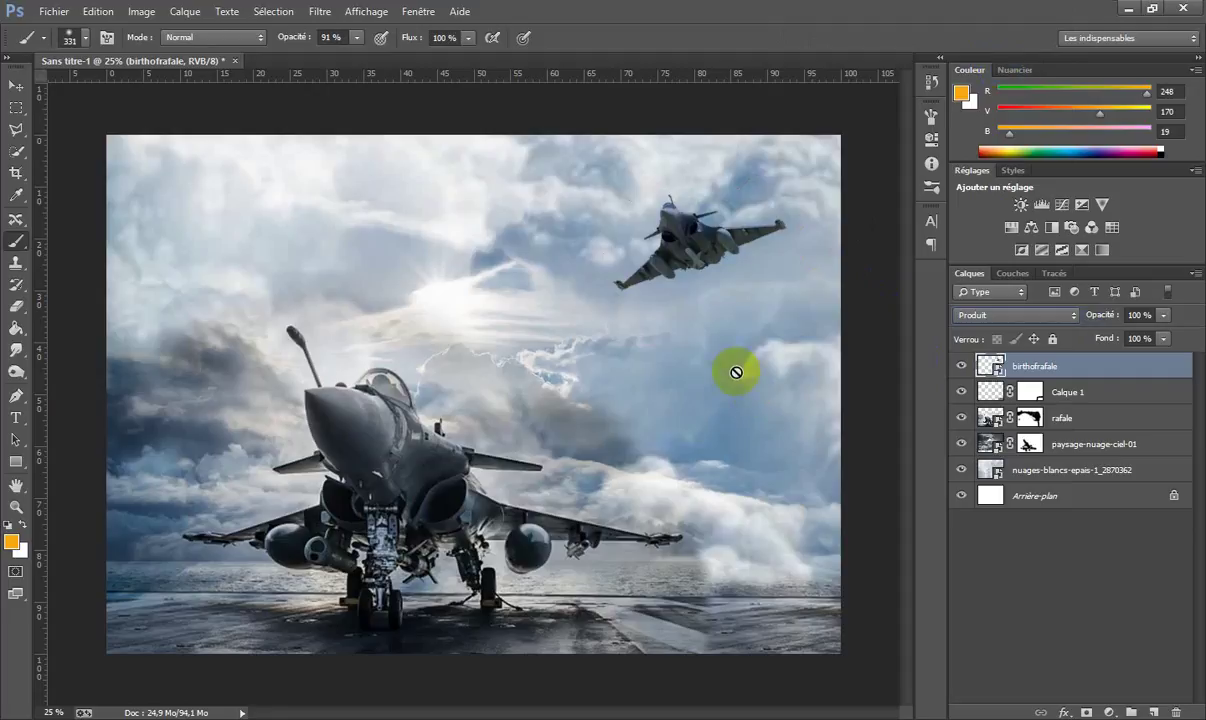
Step: Import the Apache_fighting_combat_helicopter image as a new layer above birthofrafale
click(46, 13)
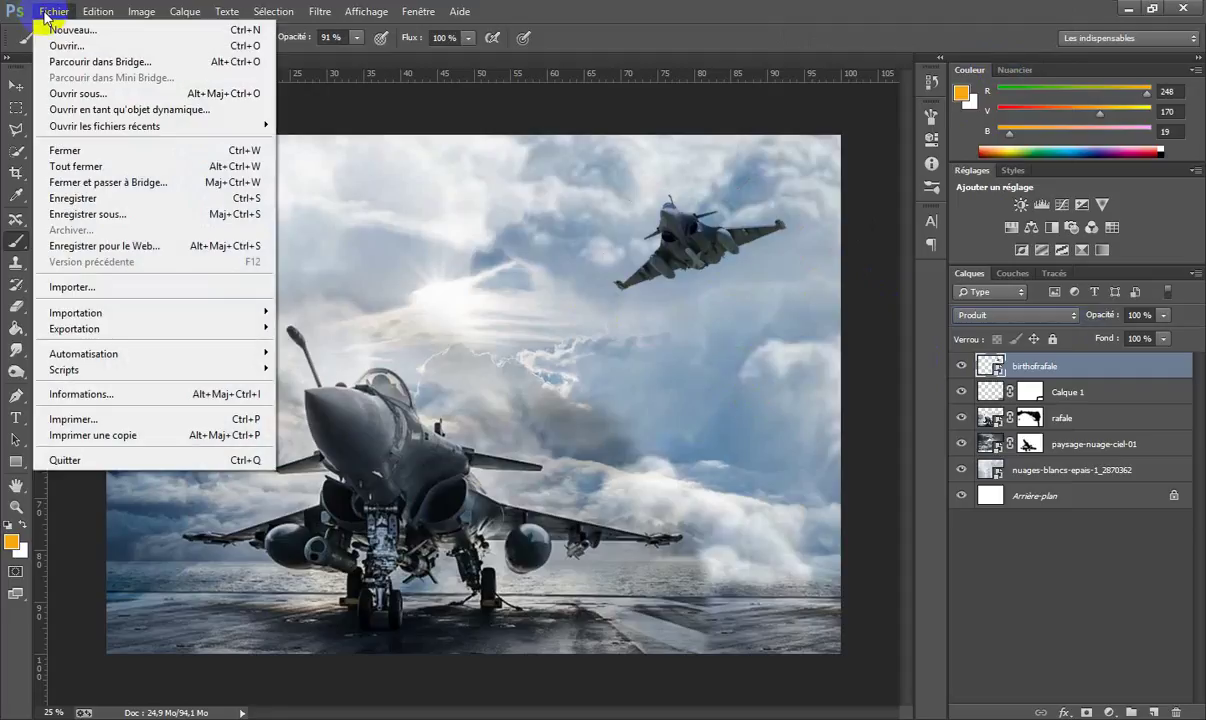
click(85, 286)
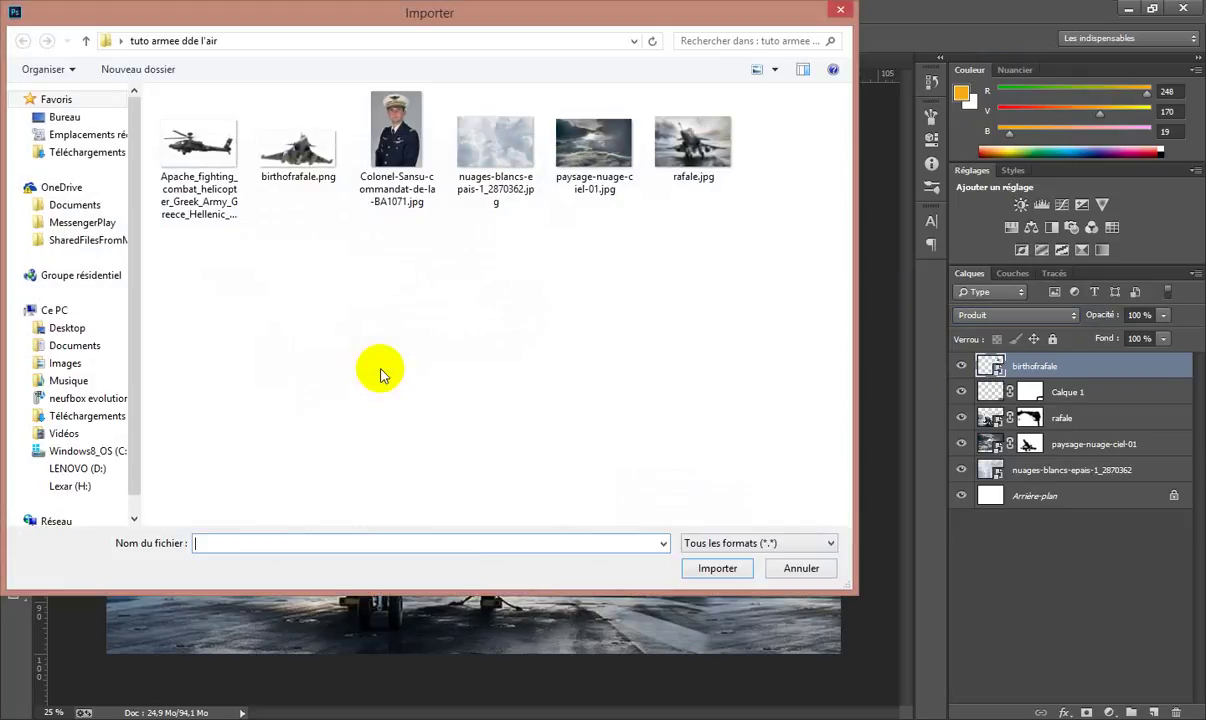
click(200, 140)
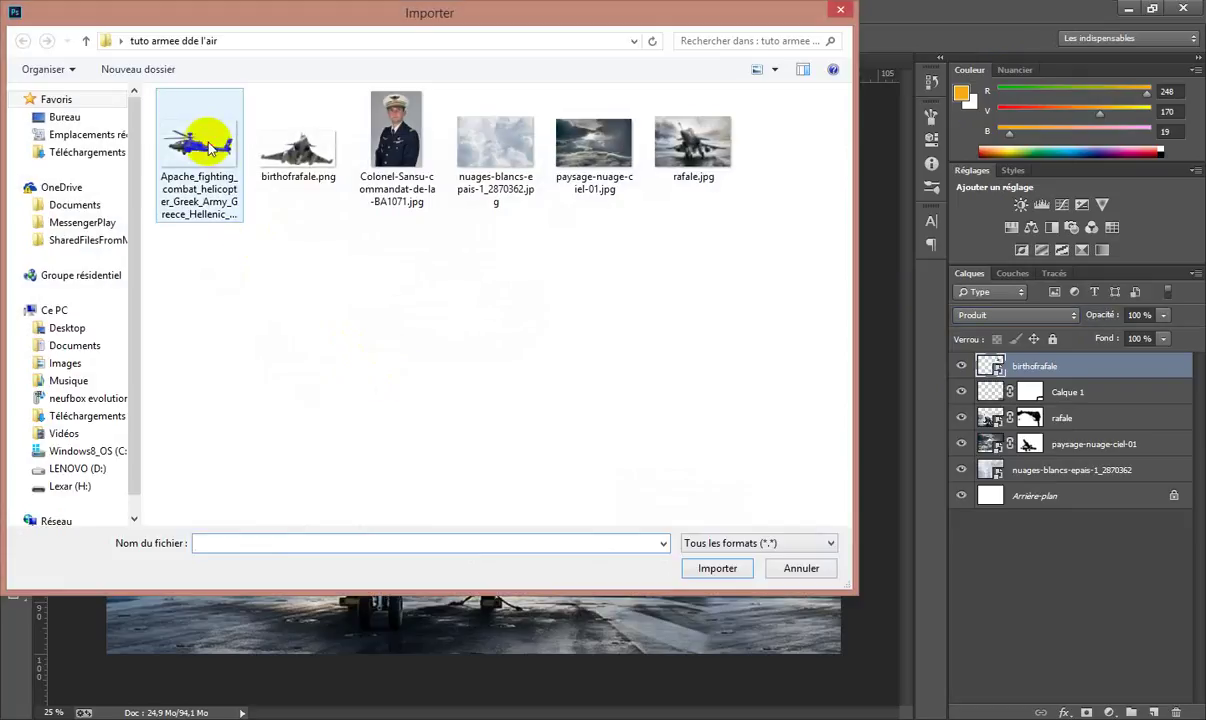
click(733, 570)
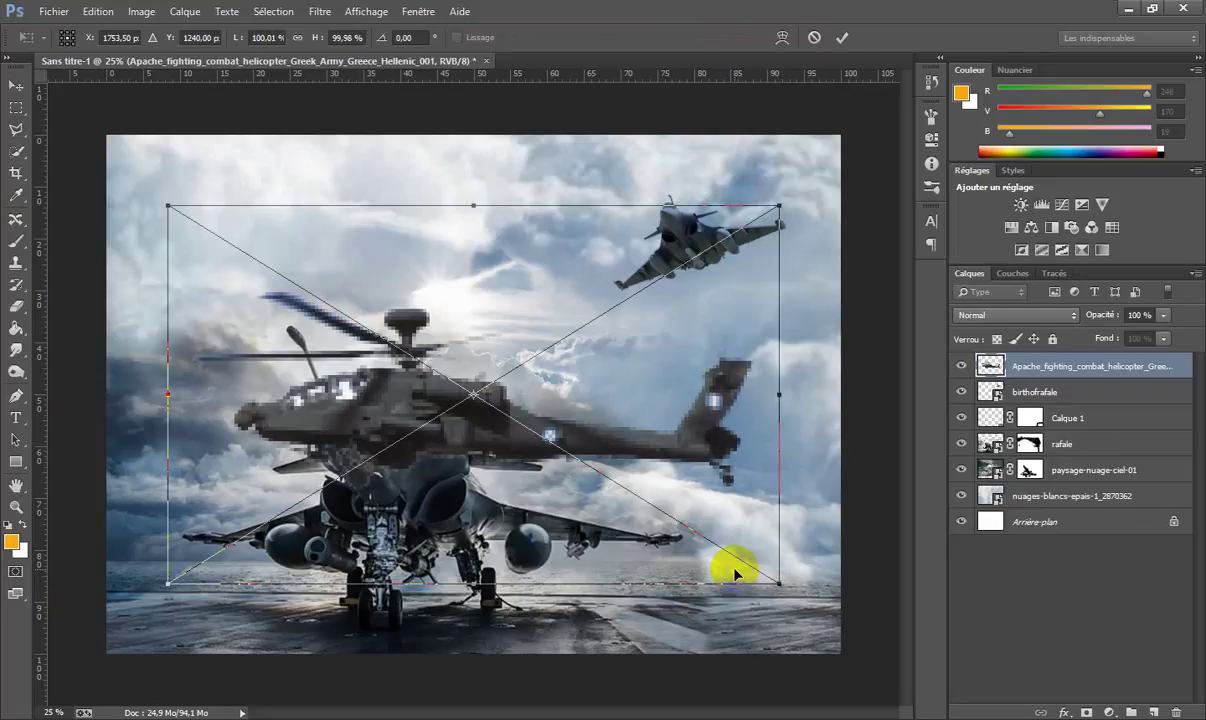
Step: Shrink the helicopter to about 28 %, tilt it about -18.6° in the upper-left sky, and set its blending mode to Produit
drag(777, 580, 474, 328)
drag(339, 325, 314, 285)
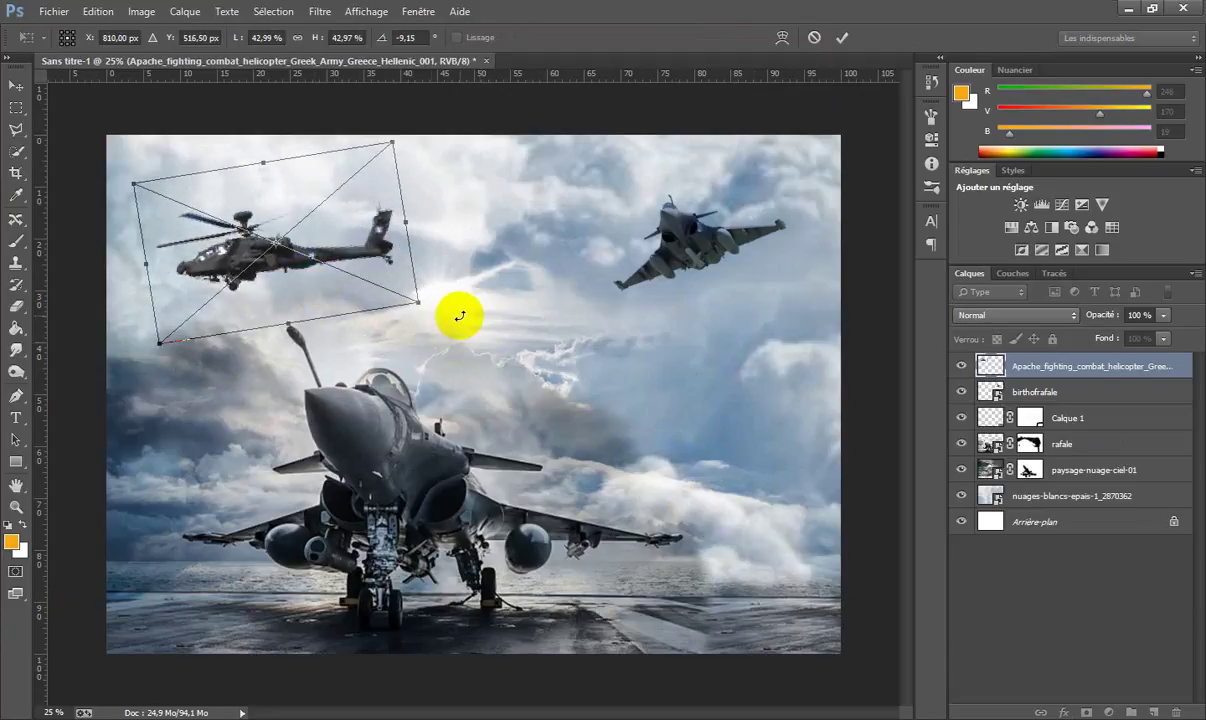
drag(412, 301, 357, 244)
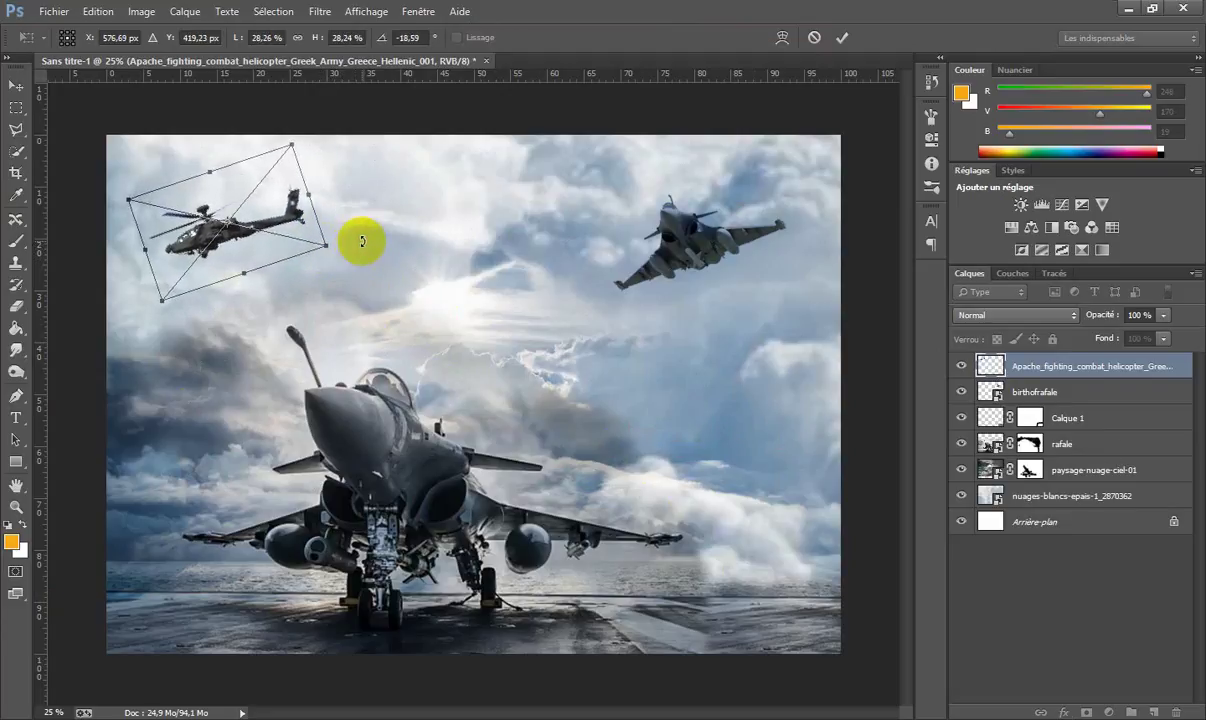
key(b)
click(1075, 315)
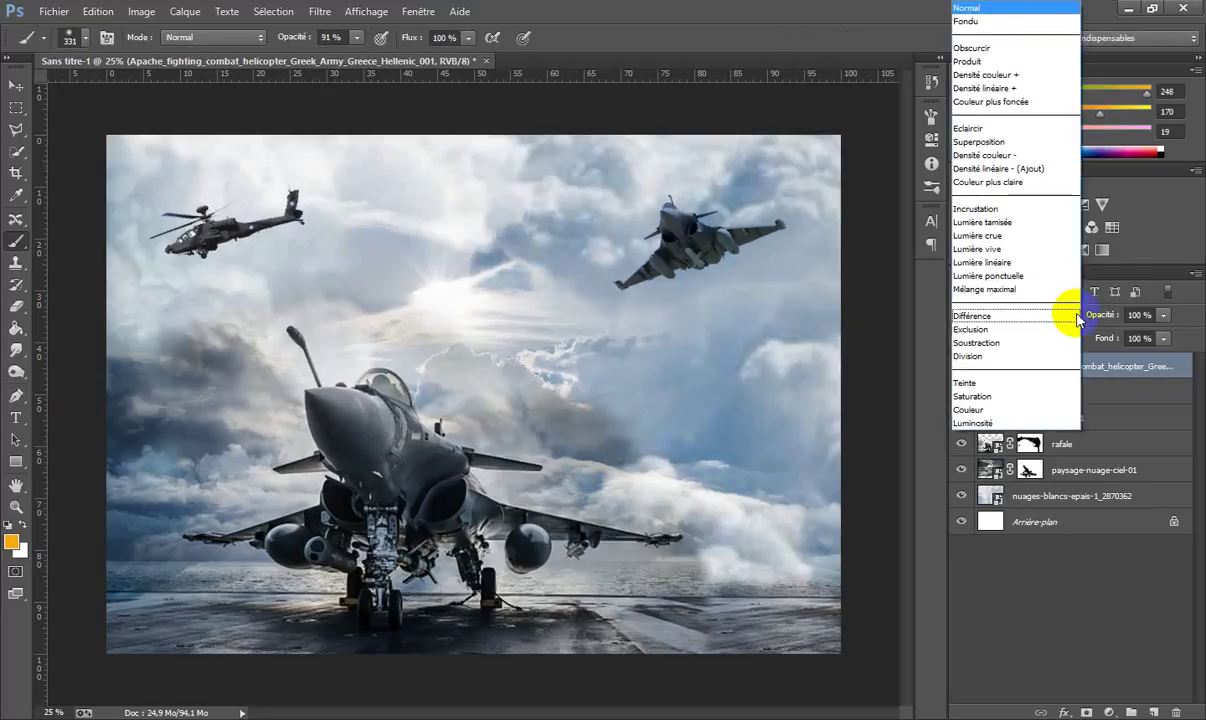
click(980, 62)
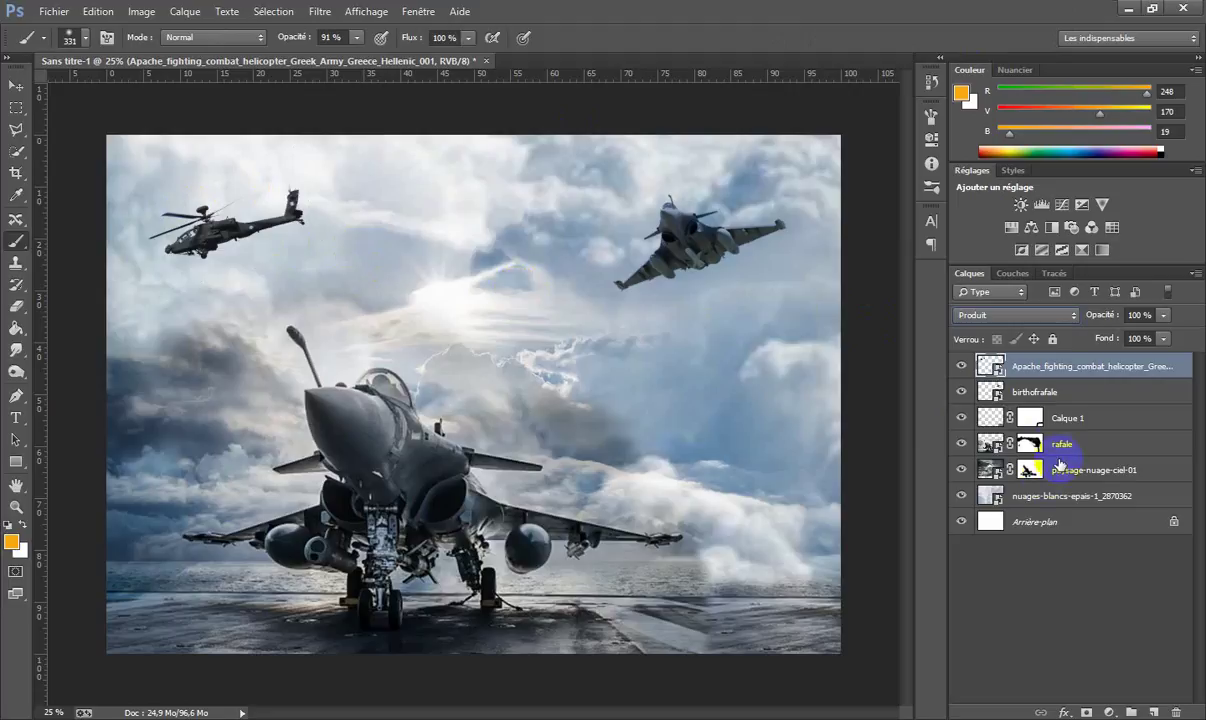
Step: Alternate black and white on the rafale mask to blend the clouds and sea around both wingtips at the horizon
click(1022, 449)
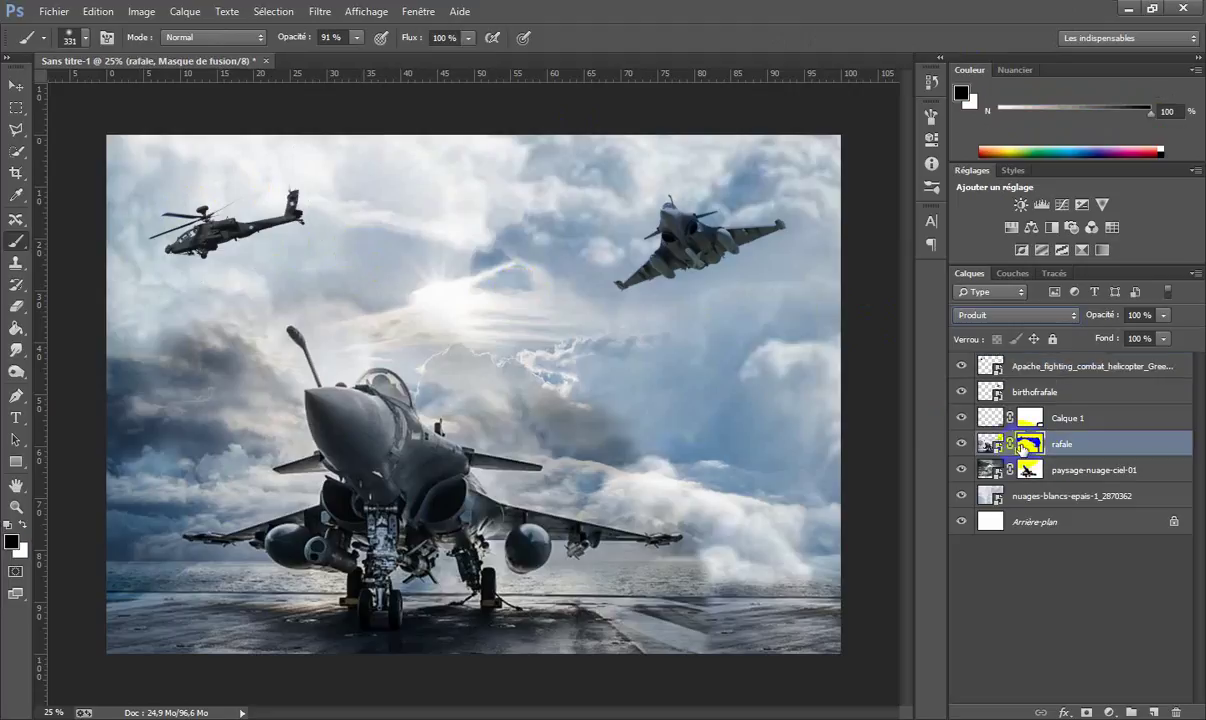
mouse_move(699, 548)
mouse_down()
mouse_move(667, 562)
mouse_move(638, 553)
mouse_up()
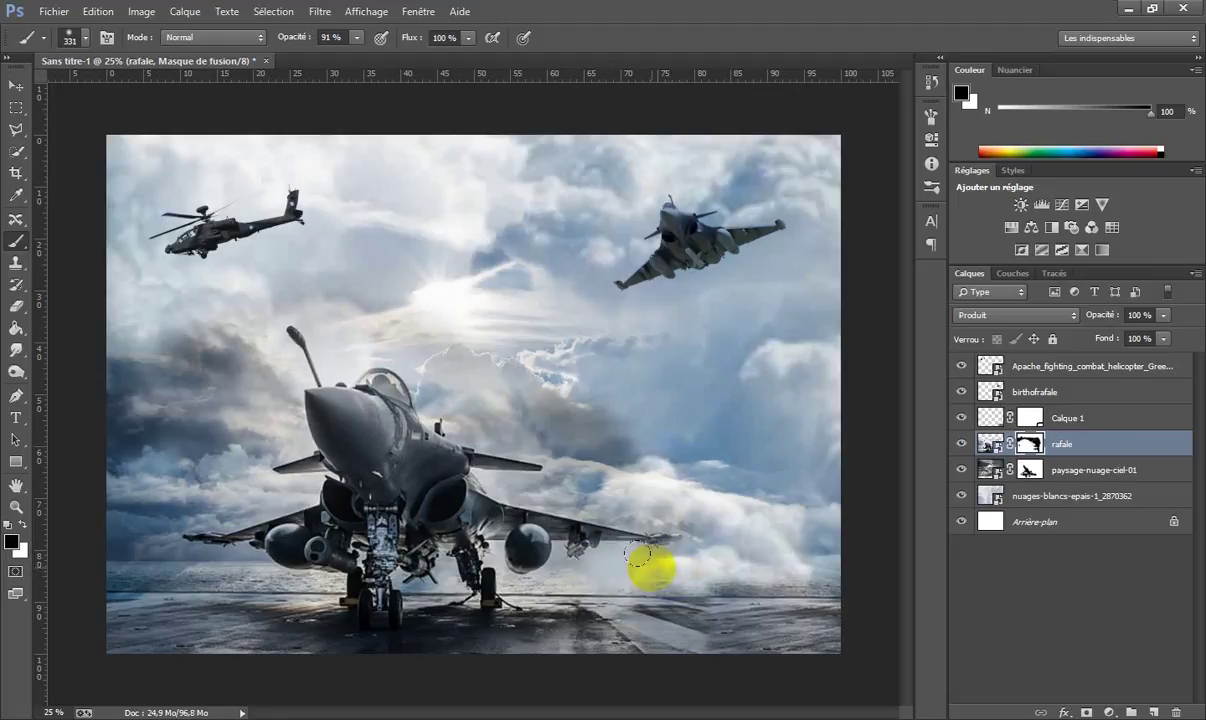
click(653, 549)
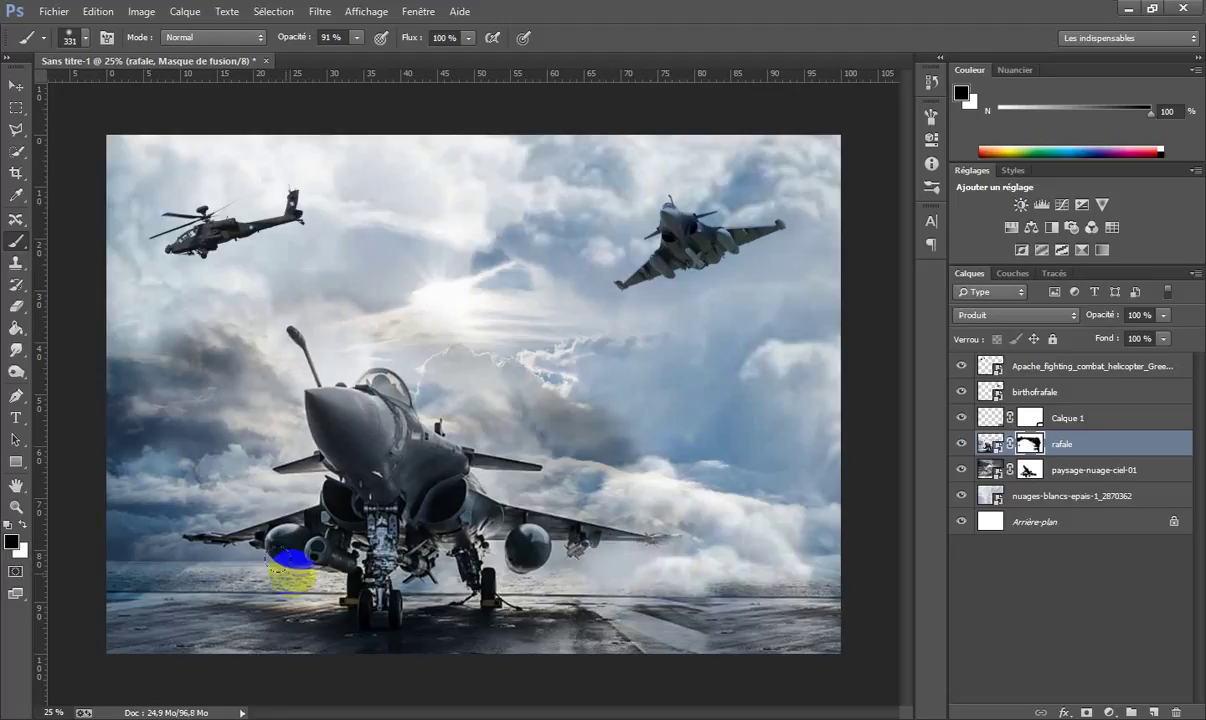
mouse_move(155, 544)
mouse_down()
mouse_move(50, 529)
mouse_move(210, 550)
mouse_up()
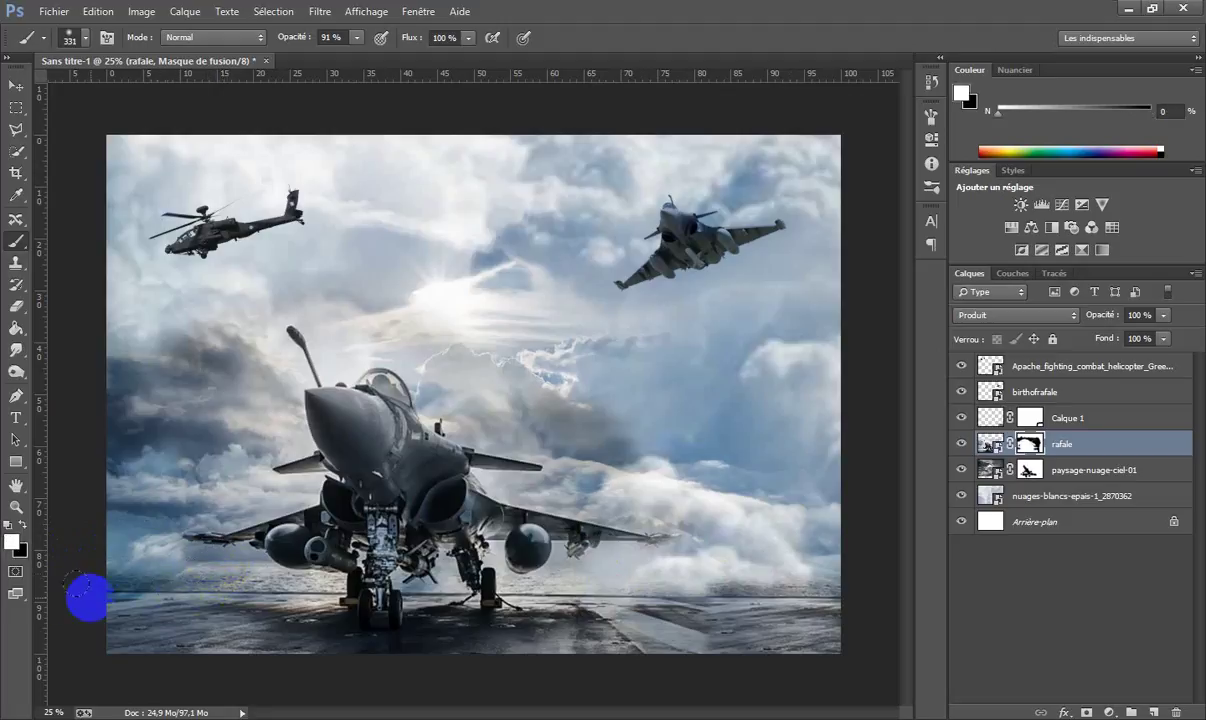
click(171, 597)
click(160, 579)
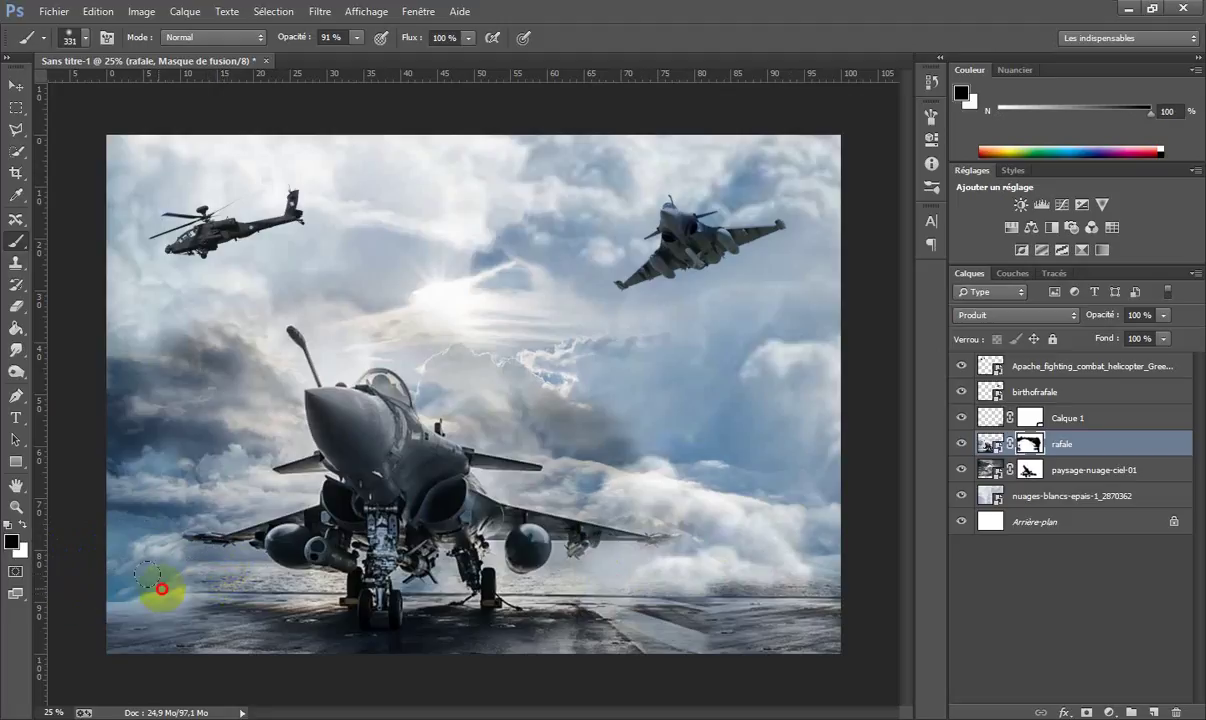
click(151, 589)
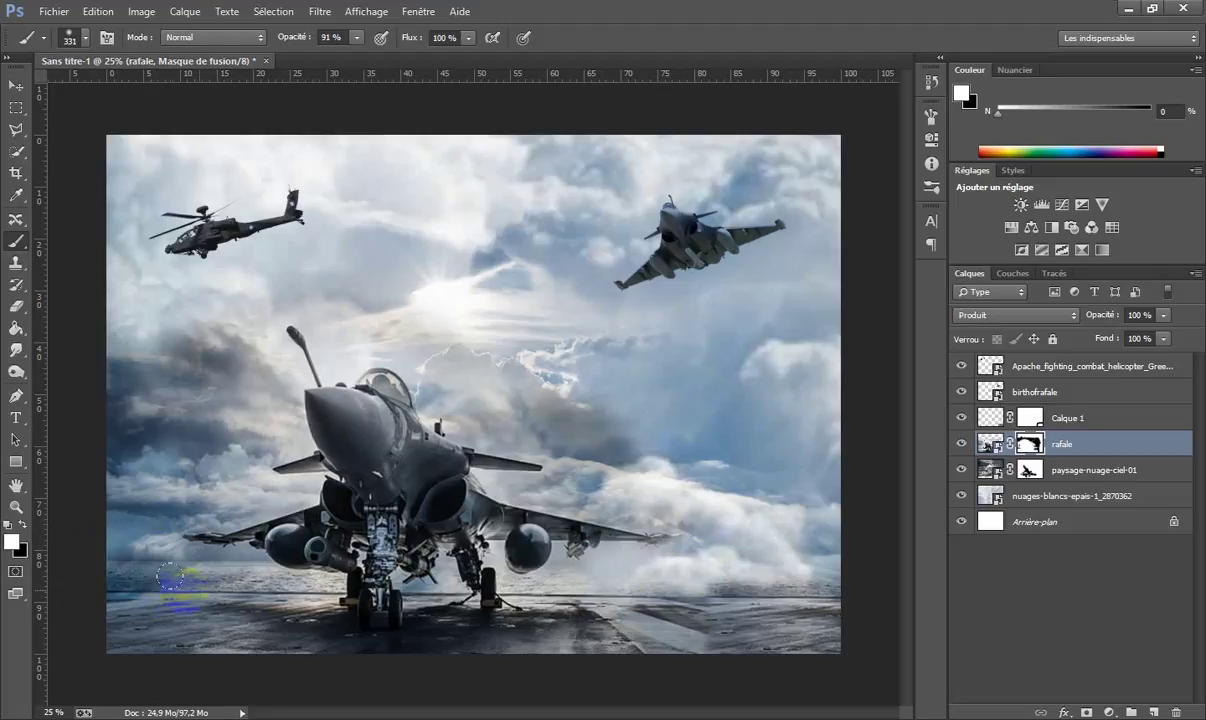
Step: Retouch the paysage-nuage-ciel-01 mask with white over the sea left of the jet and black along the horizon to its right
click(1028, 470)
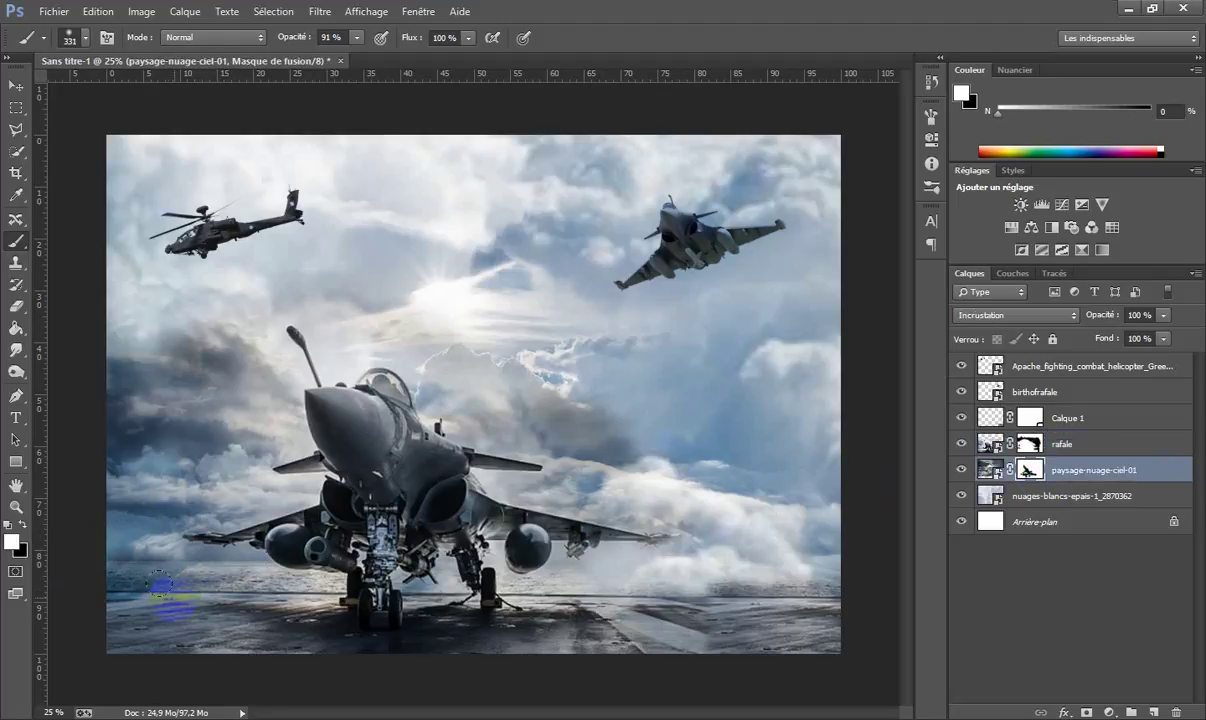
key(x)
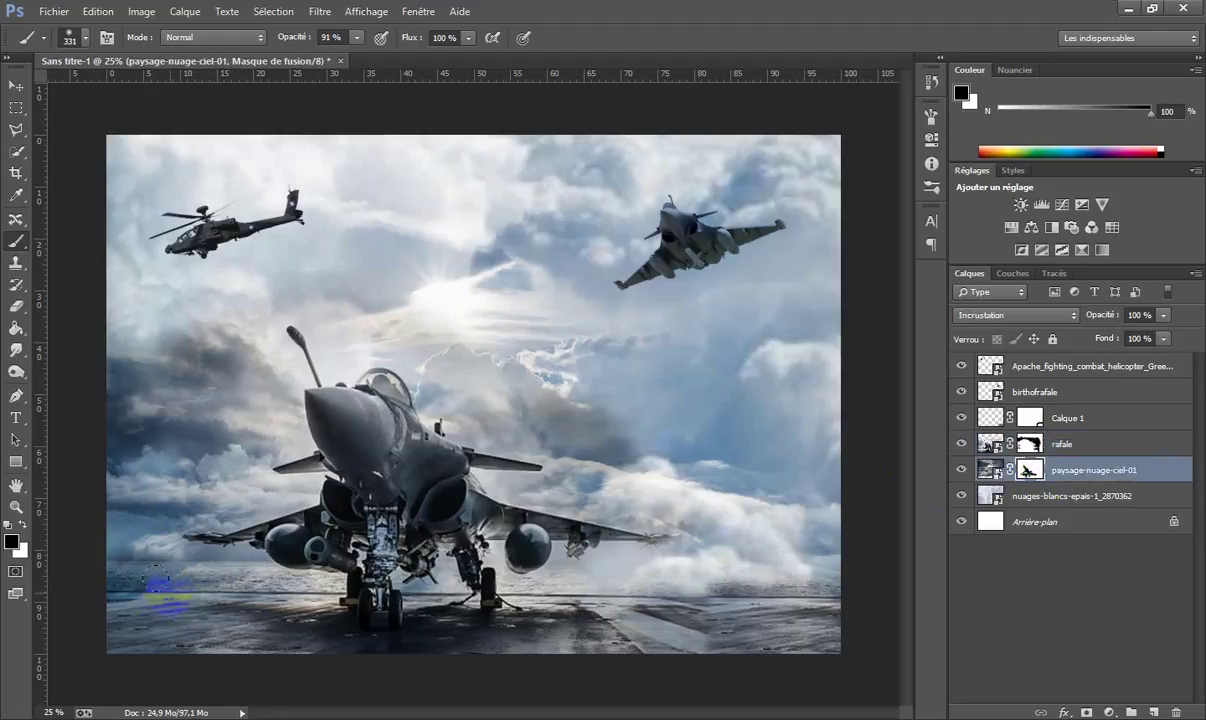
key(x)
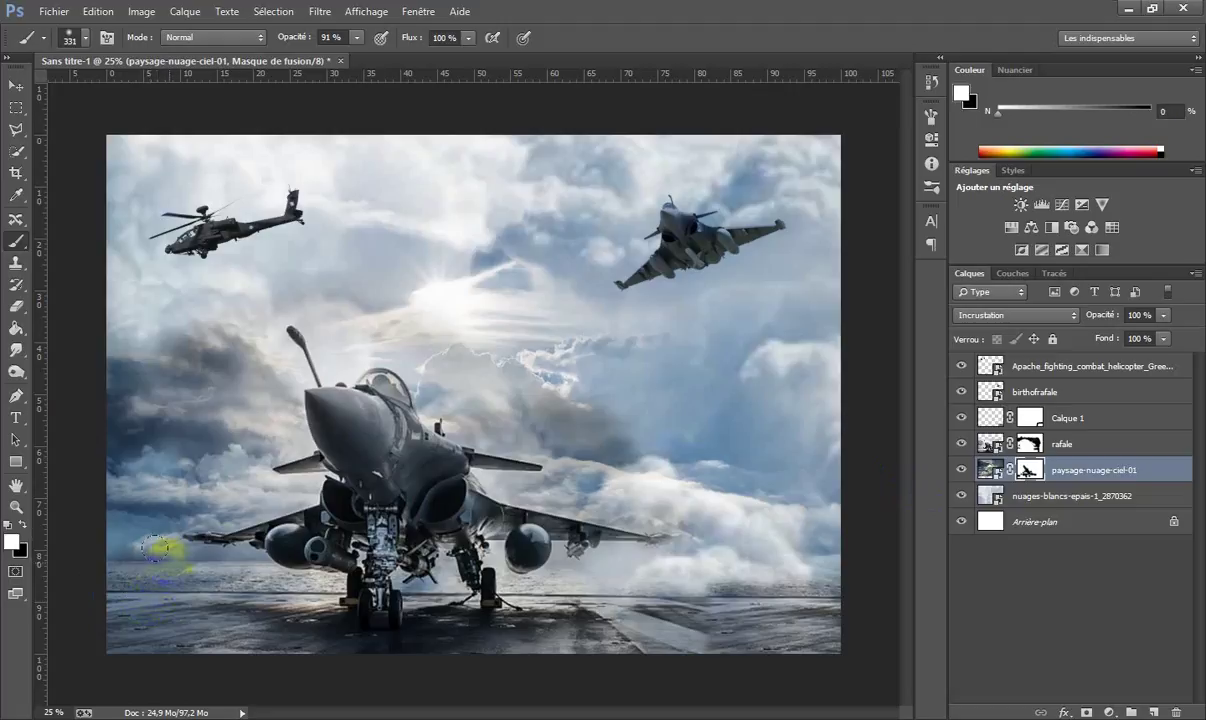
drag(122, 541, 79, 541)
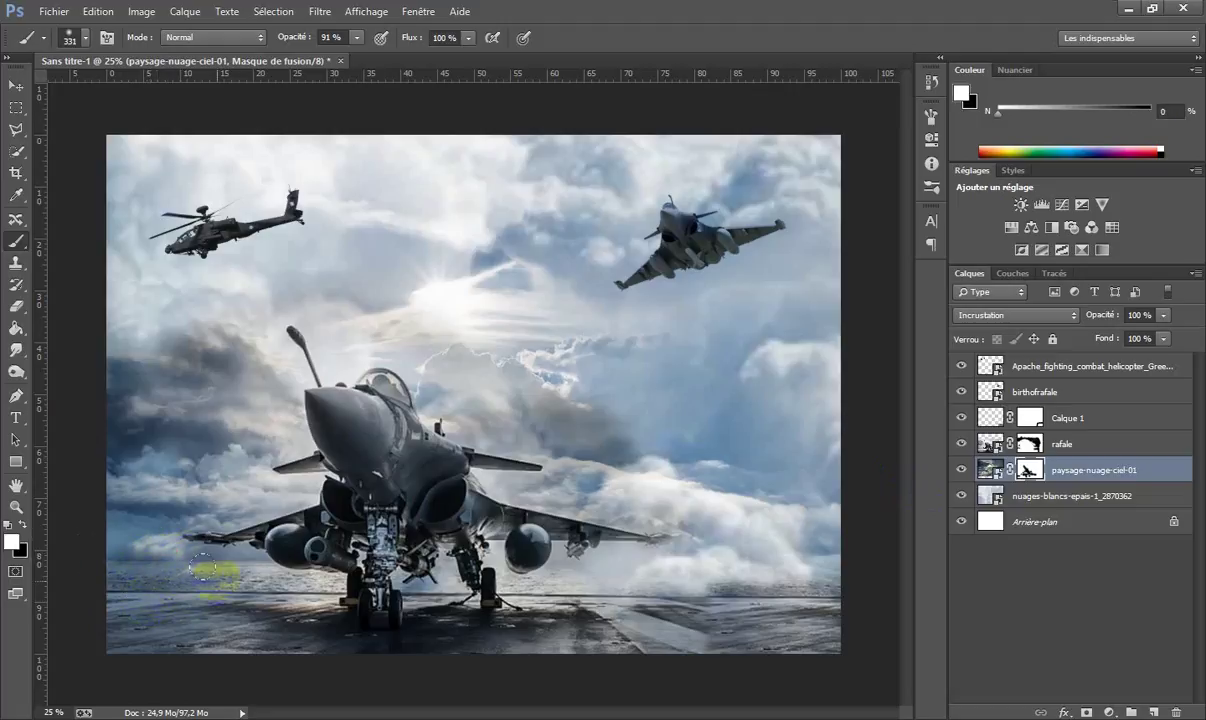
drag(217, 581, 202, 581)
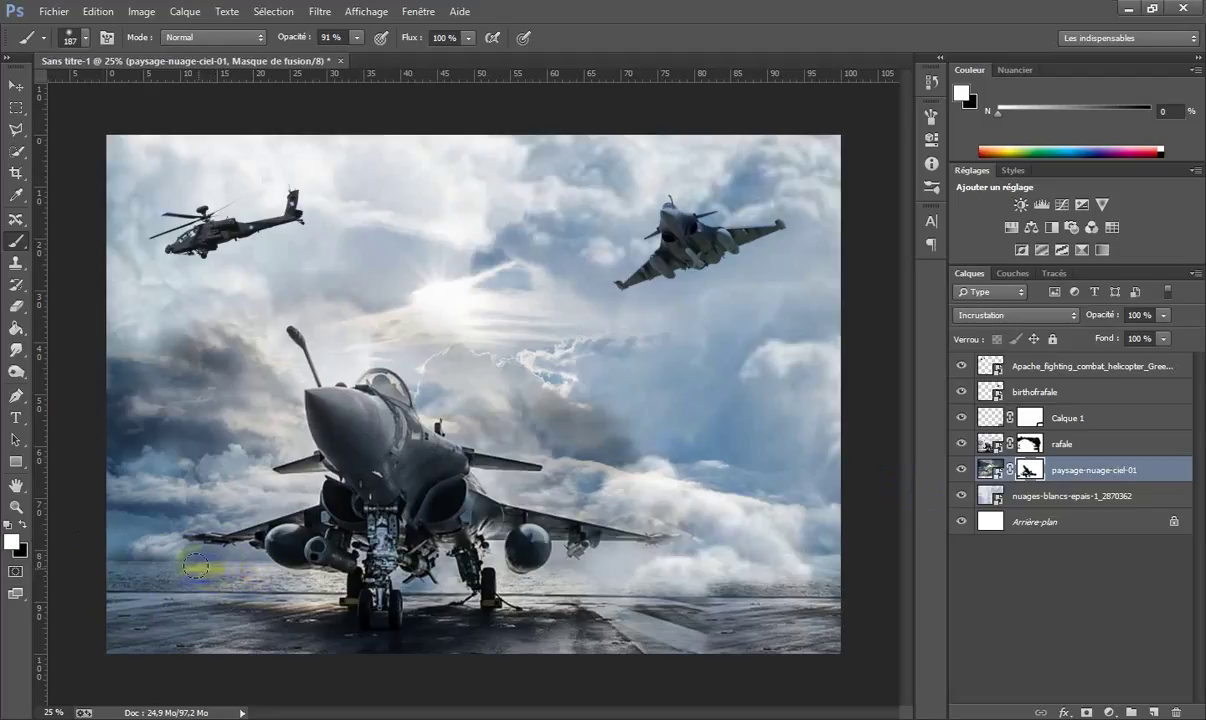
key(x)
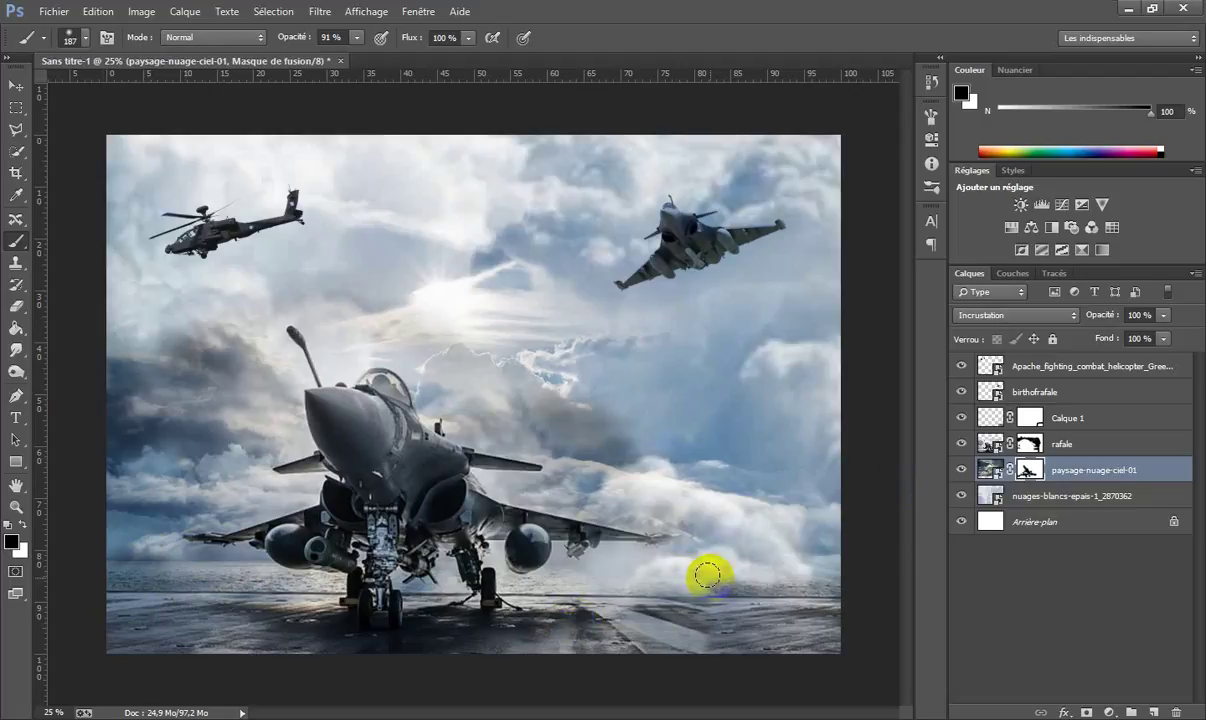
key(x)
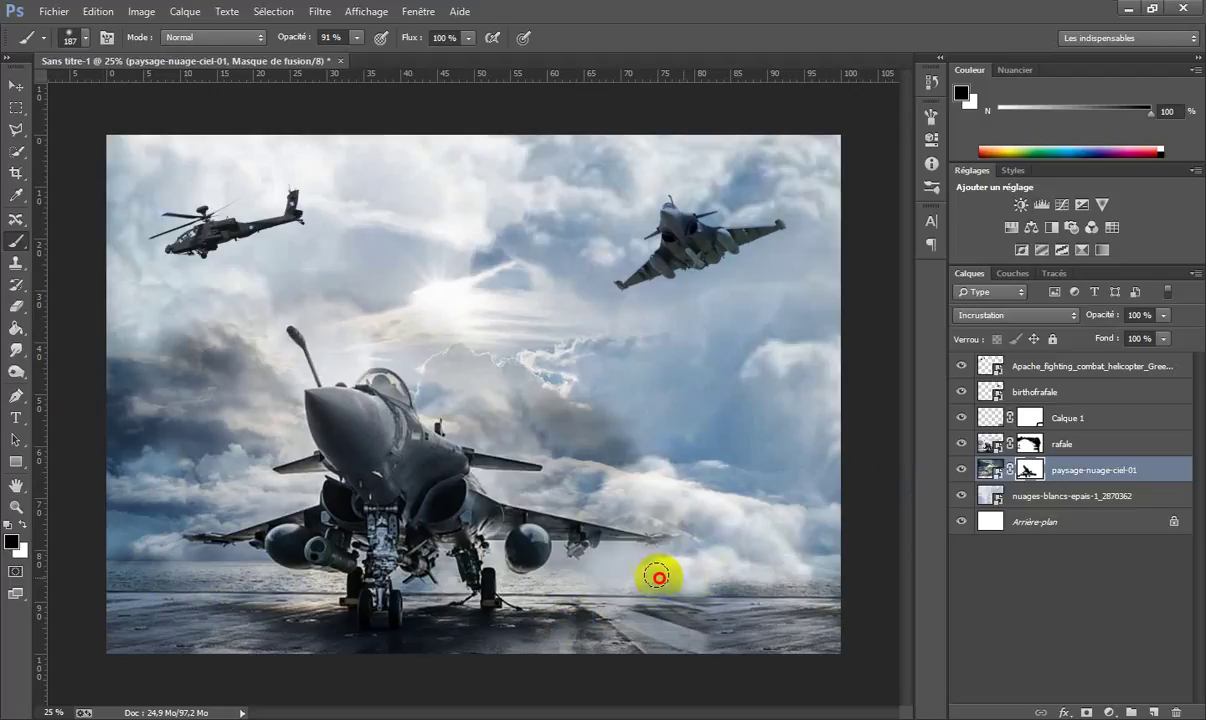
mouse_move(677, 579)
mouse_down()
mouse_move(583, 580)
mouse_move(698, 582)
mouse_move(658, 569)
mouse_move(732, 561)
mouse_move(591, 577)
mouse_move(630, 577)
mouse_move(575, 578)
mouse_up()
Step: Paint black on the rafale mask below the right-hand wing and on the Calque 1 mask along the nearby horizon
click(1030, 443)
key(x)
key(x)
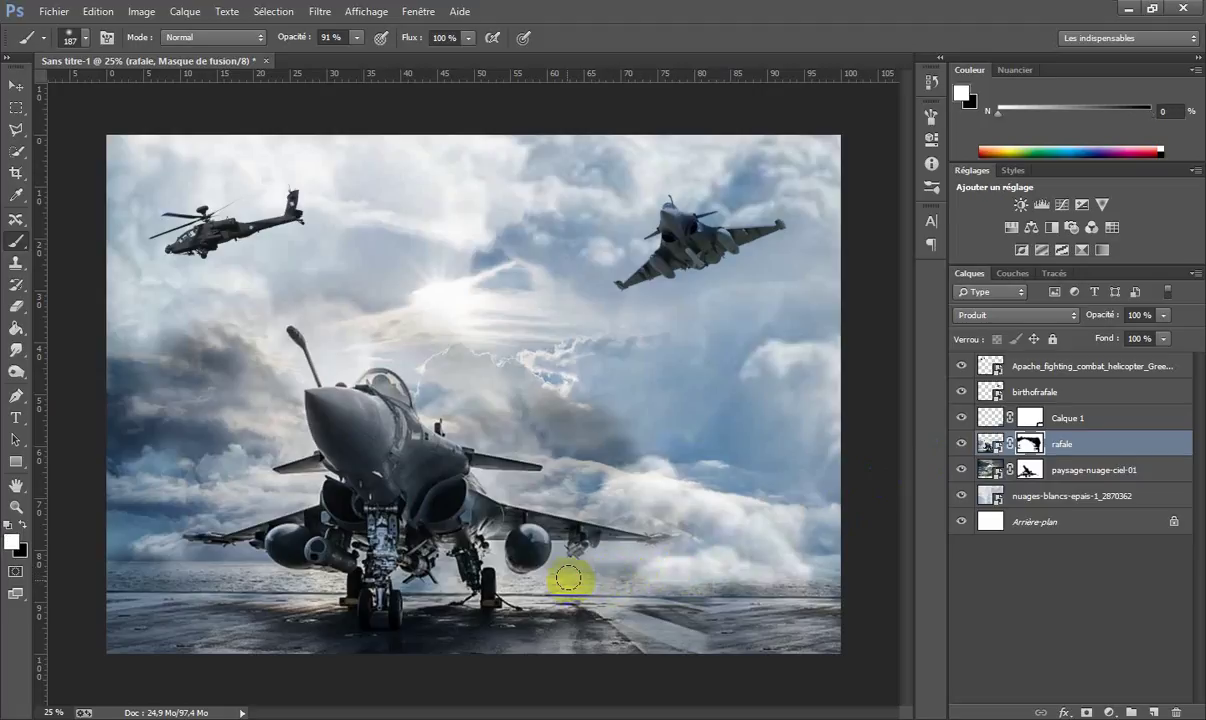
key(x)
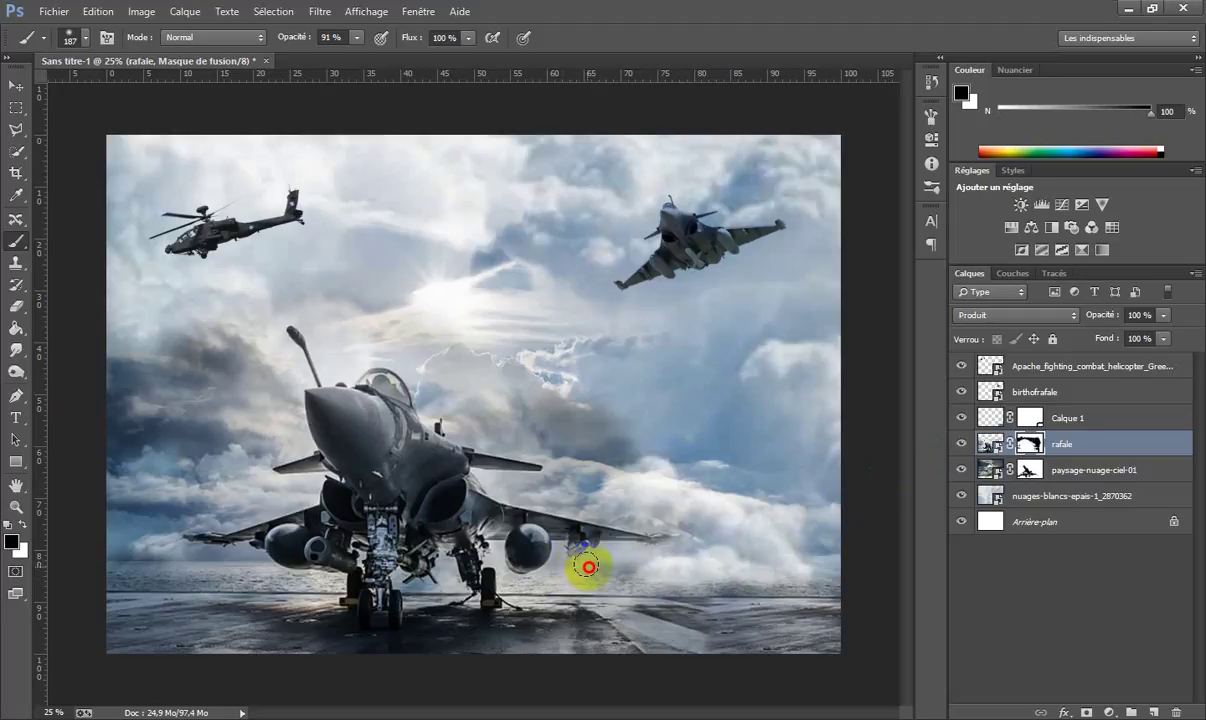
drag(589, 567, 627, 569)
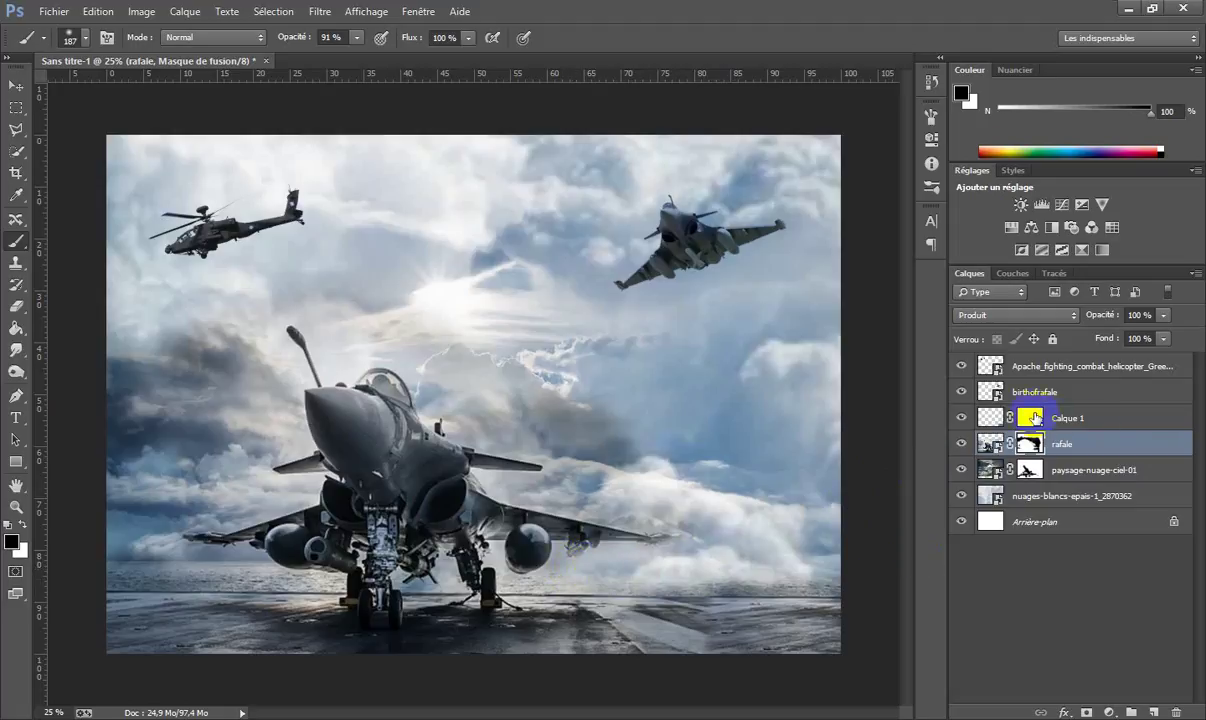
click(1032, 417)
mouse_move(707, 571)
mouse_down()
mouse_move(833, 577)
mouse_move(665, 571)
mouse_up()
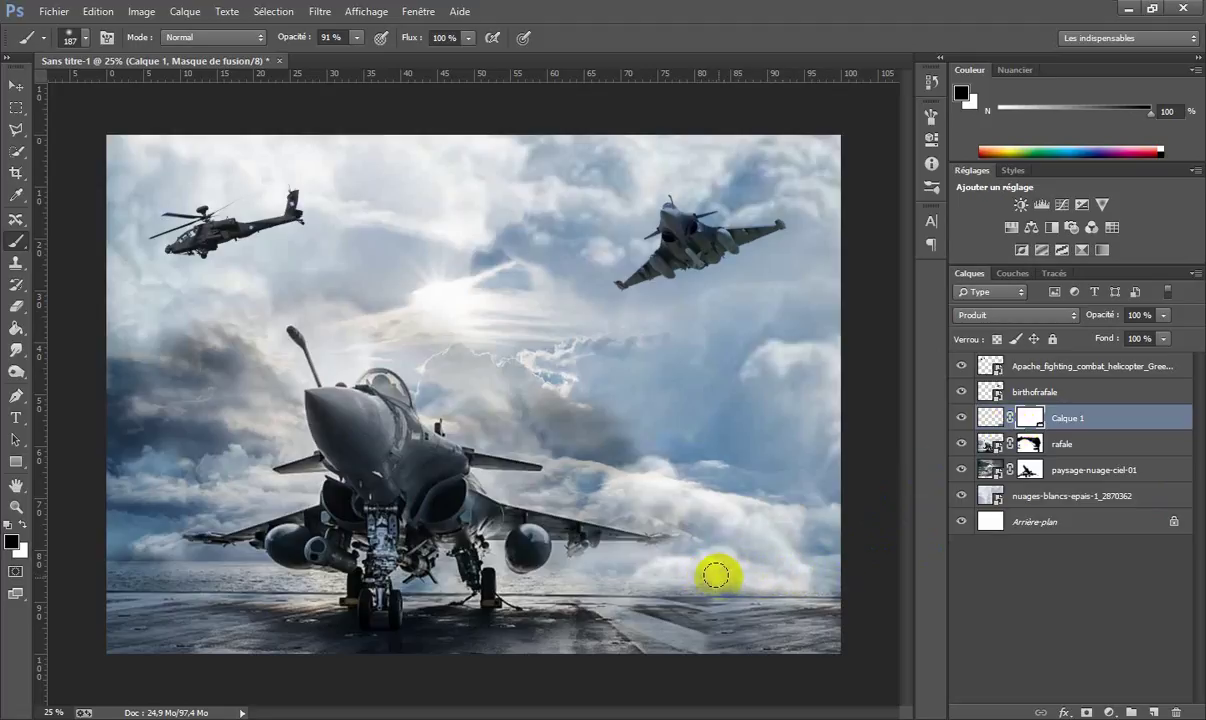
Step: Paint black along the horizon beyond the right-hand wing on the Calque 1, paysage-nuage-ciel-01 and rafale masks
mouse_move(722, 578)
mouse_down()
mouse_move(711, 571)
mouse_move(736, 571)
mouse_move(709, 570)
mouse_up()
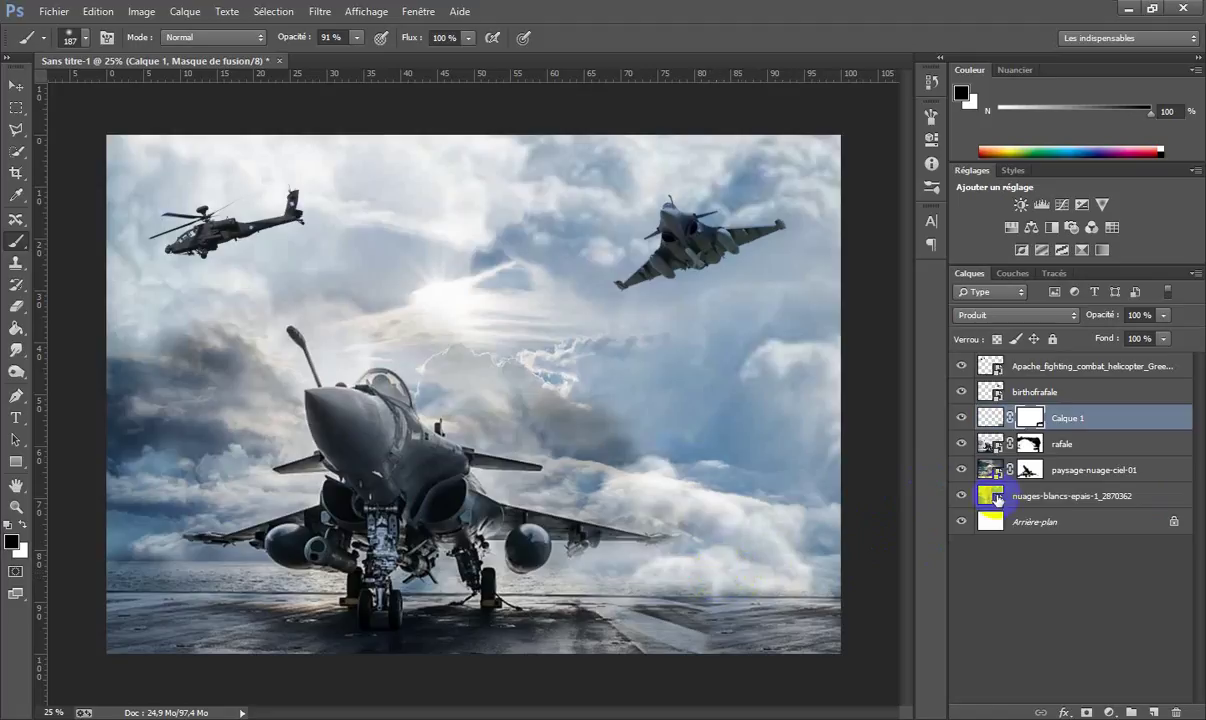
click(1003, 478)
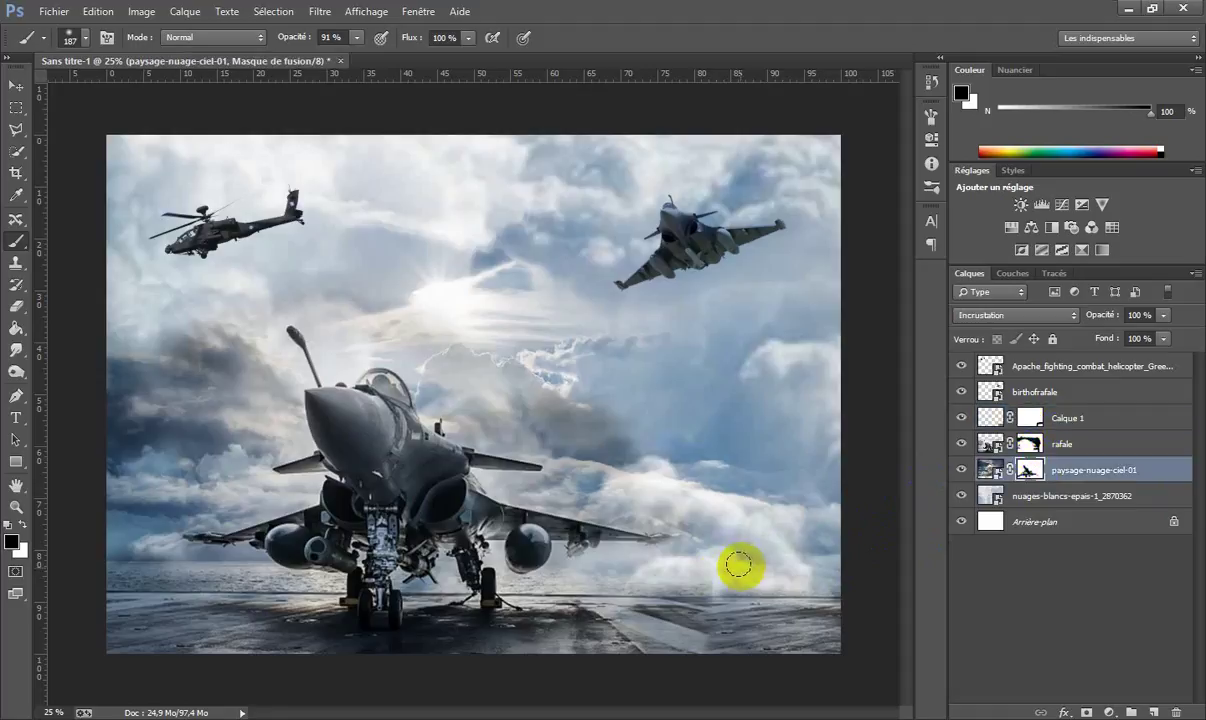
mouse_move(727, 571)
mouse_down()
mouse_move(705, 575)
mouse_move(720, 574)
mouse_up()
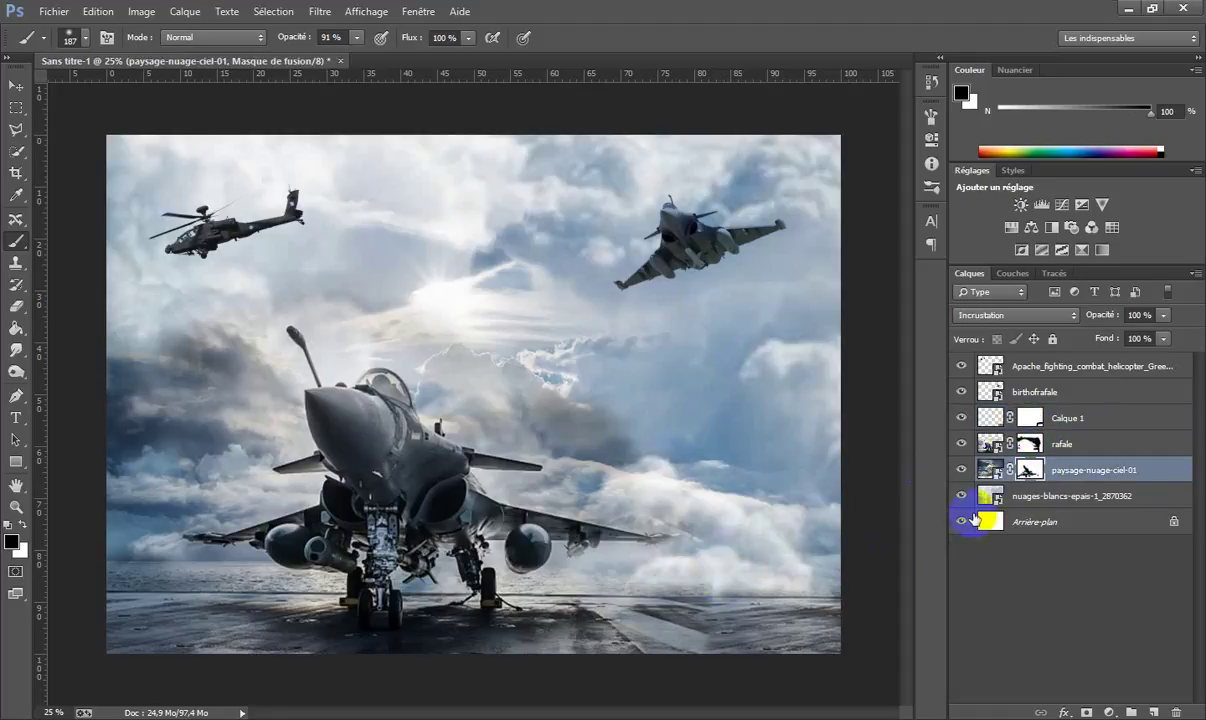
click(990, 444)
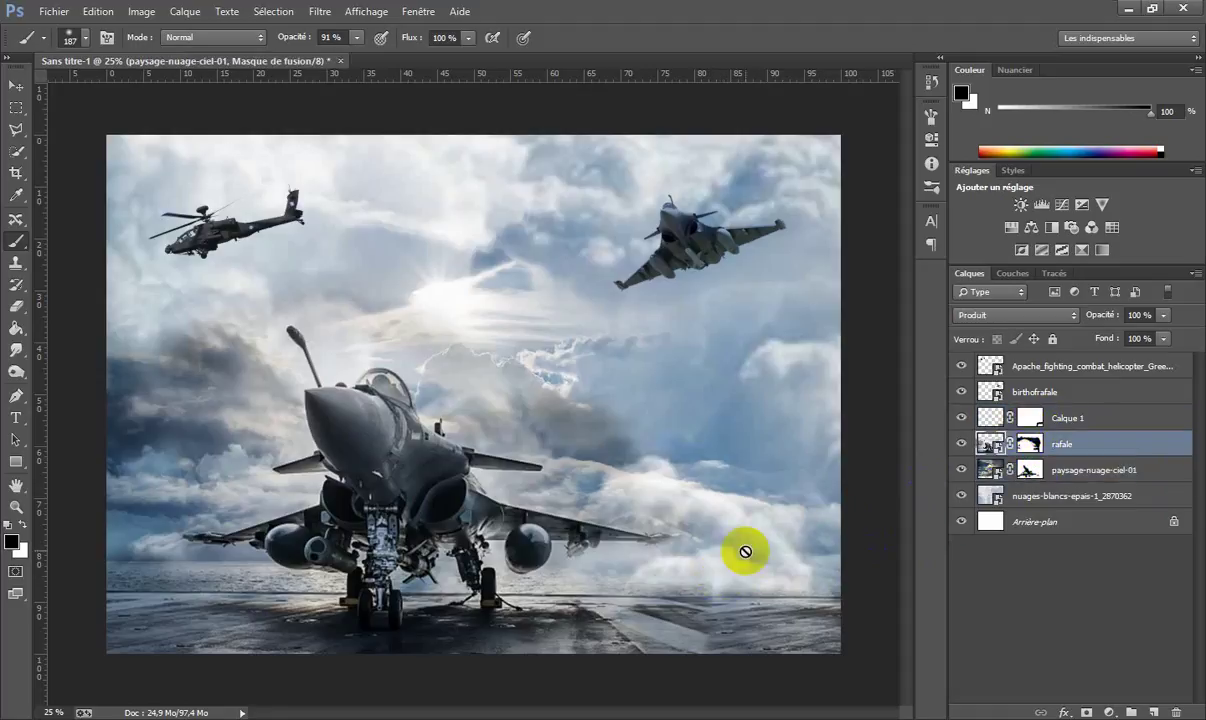
click(1029, 444)
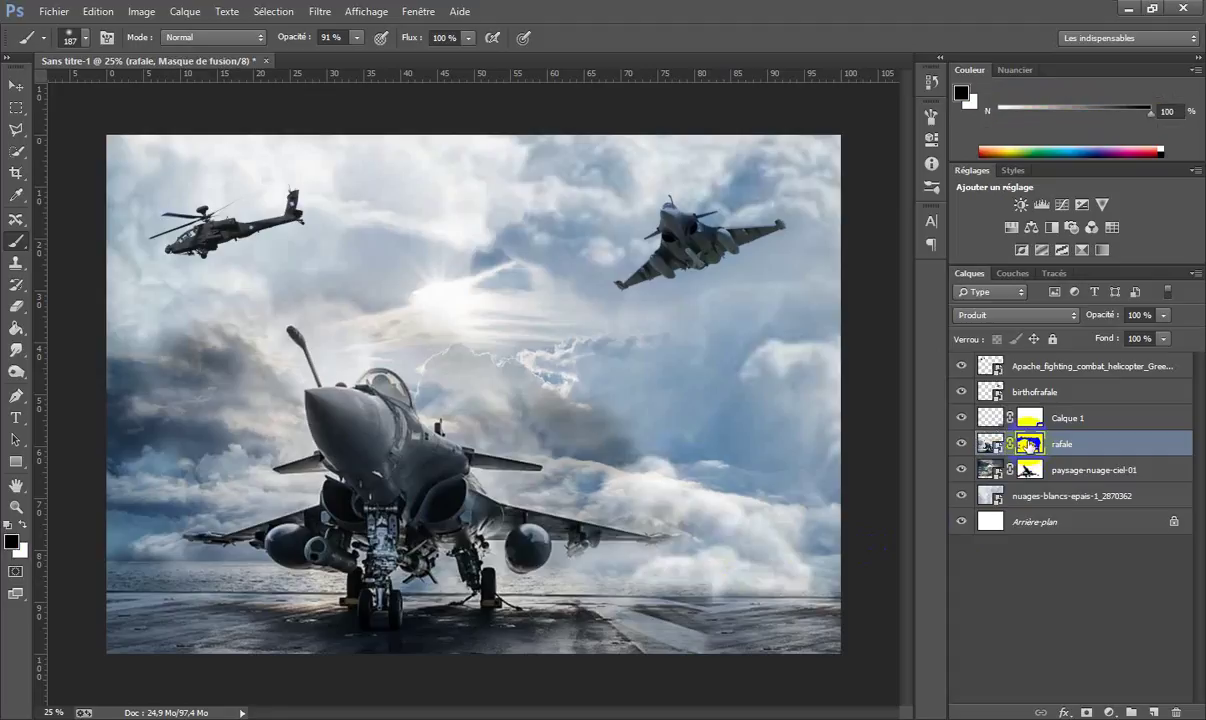
drag(711, 577, 718, 576)
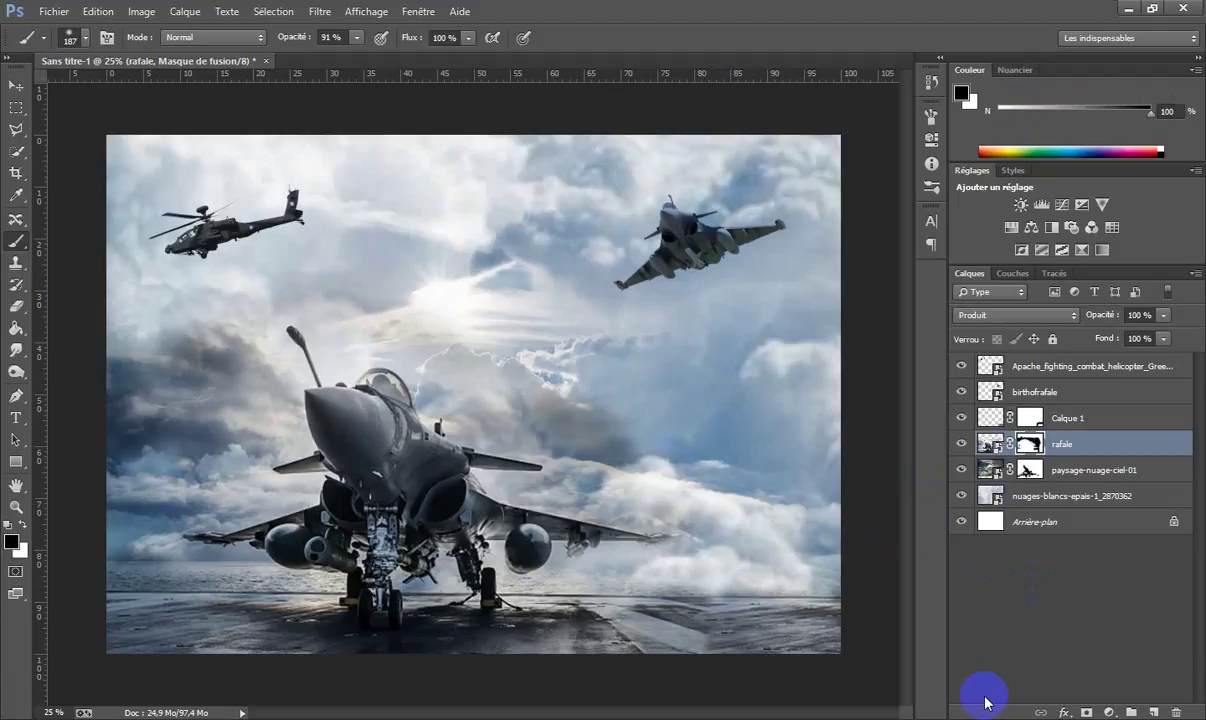
Step: Stamp all visible layers into a new merged layer above the helicopter layer and duplicate it
click(1071, 370)
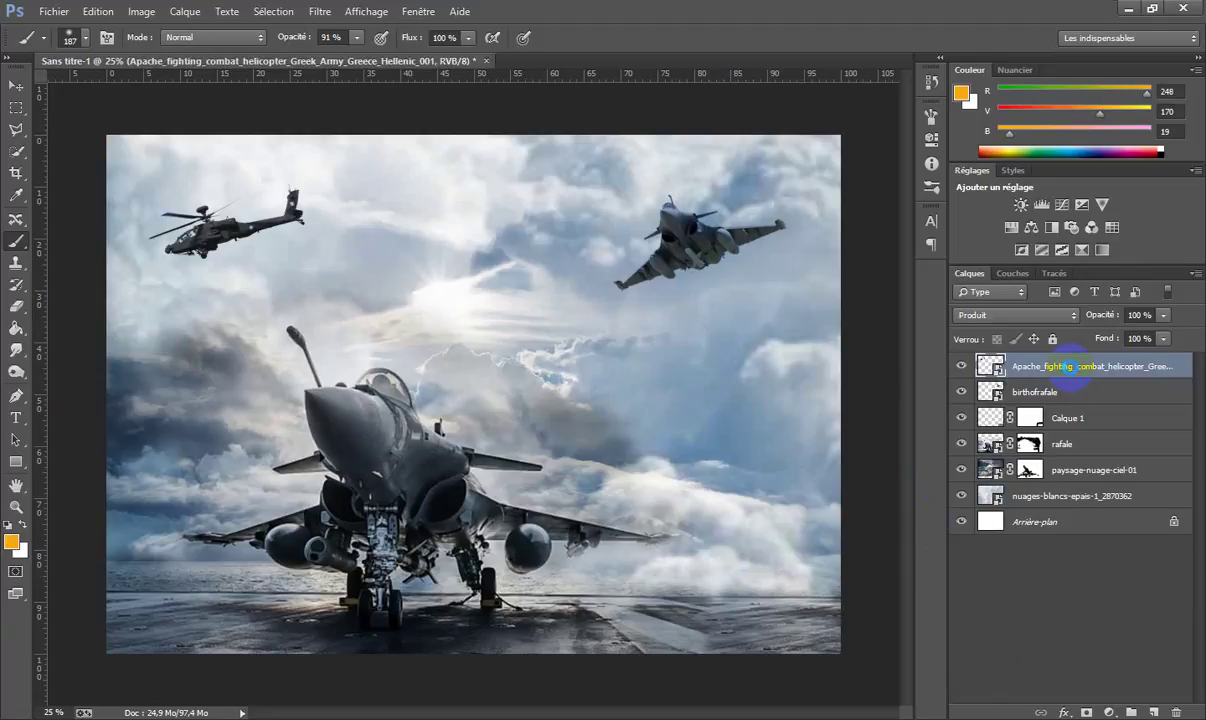
key(ctrl+shift+alt+e)
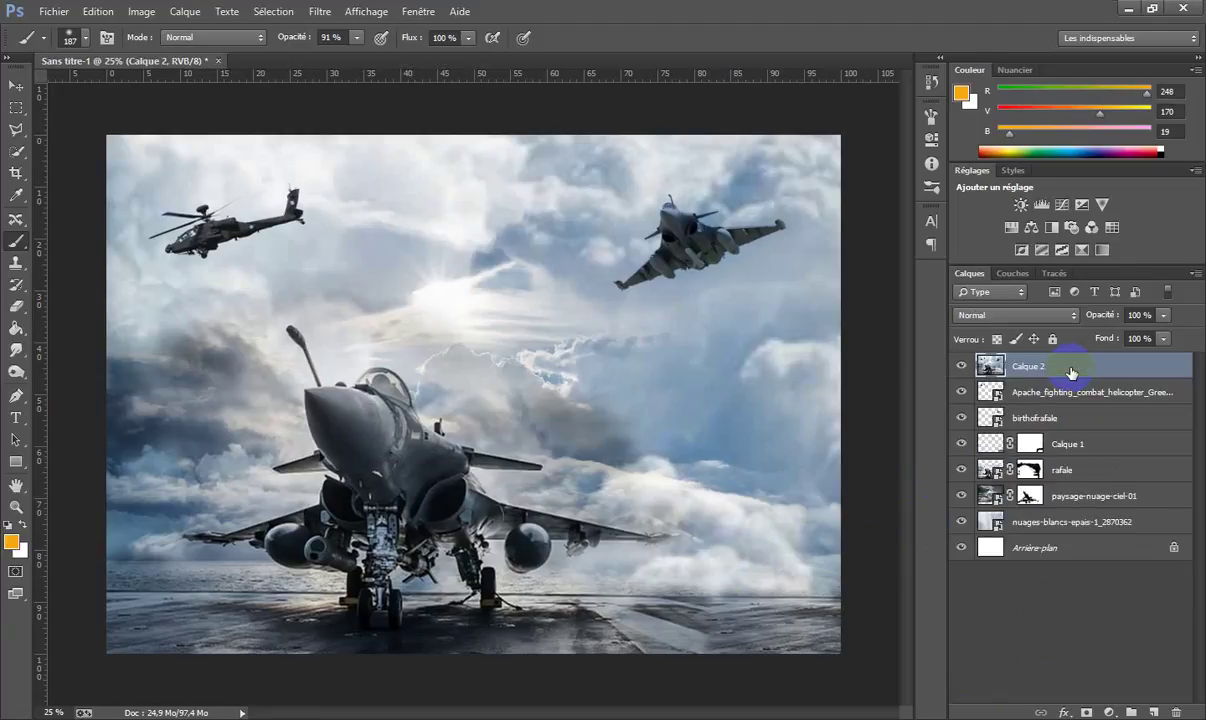
key(ctrl+j)
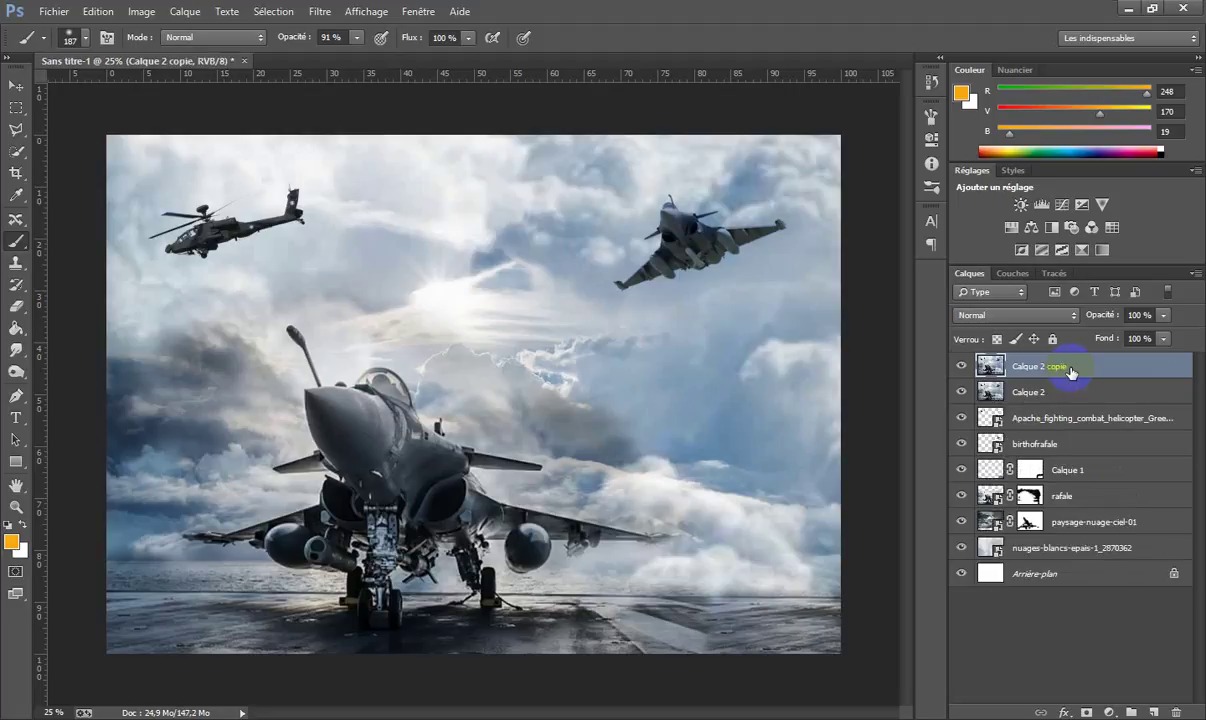
Step: Place the officer portrait from the tuto armee dde l'air folder, move it over the jet's right-hand wing and enlarge it to about 125.5 %
click(55, 12)
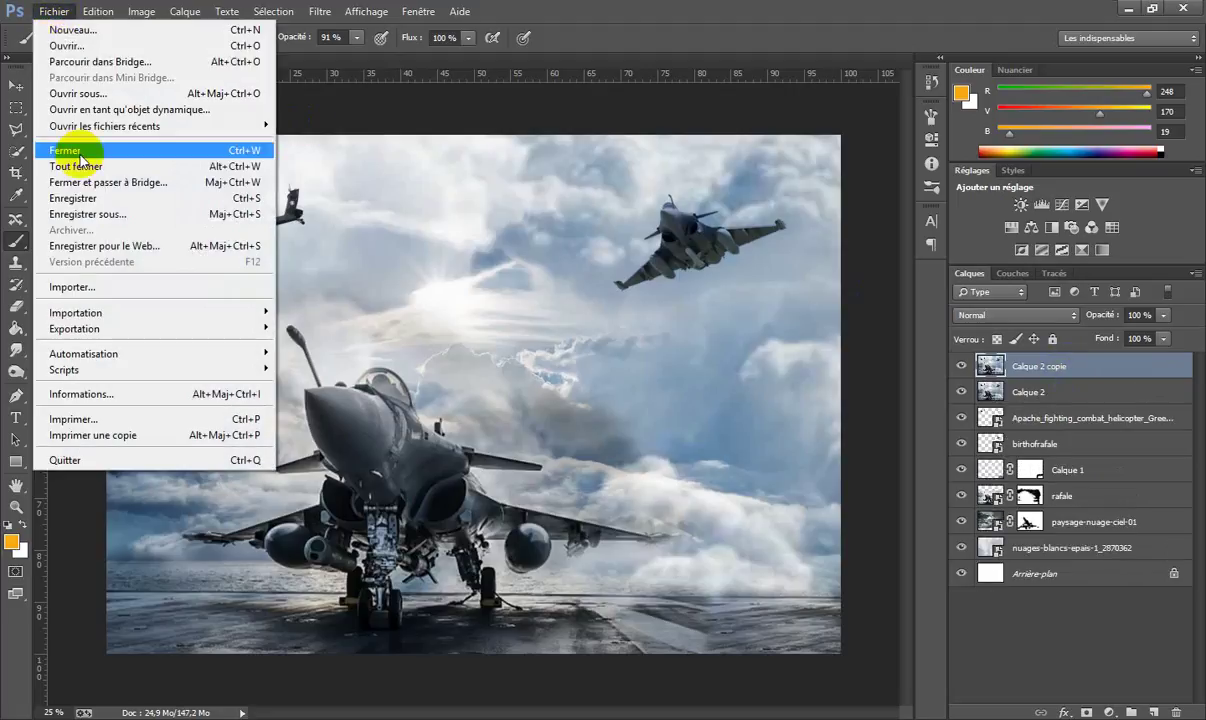
click(101, 289)
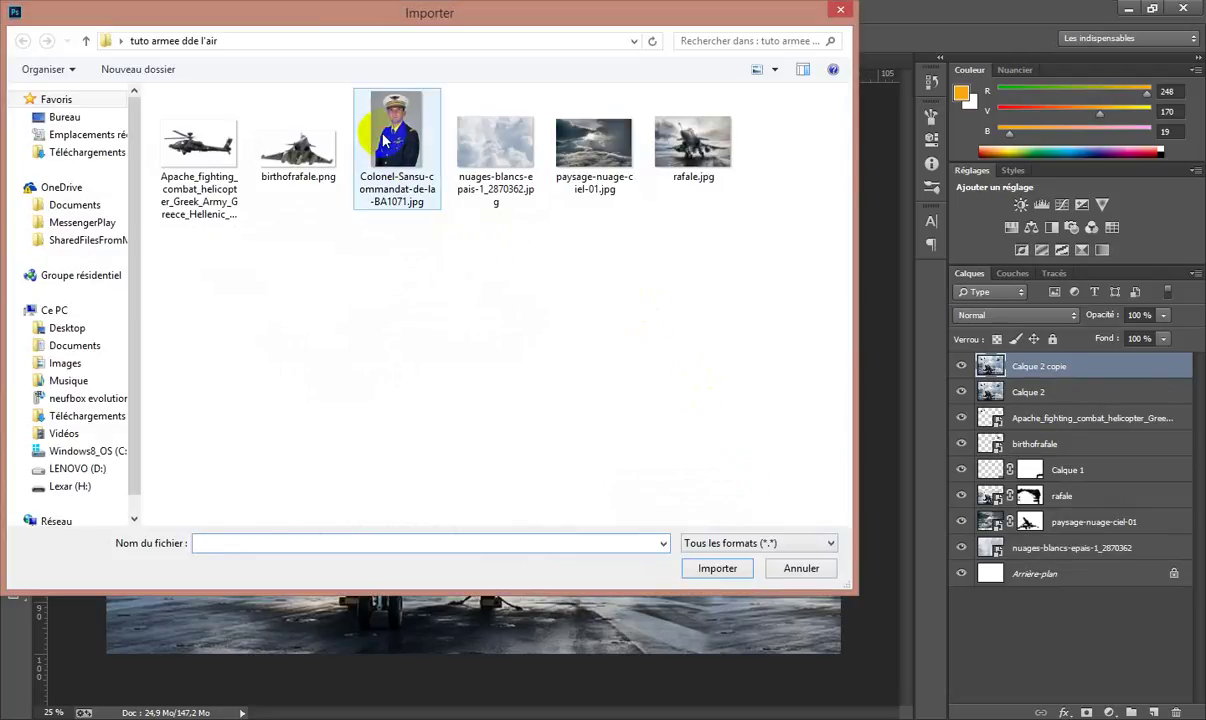
click(385, 140)
click(736, 569)
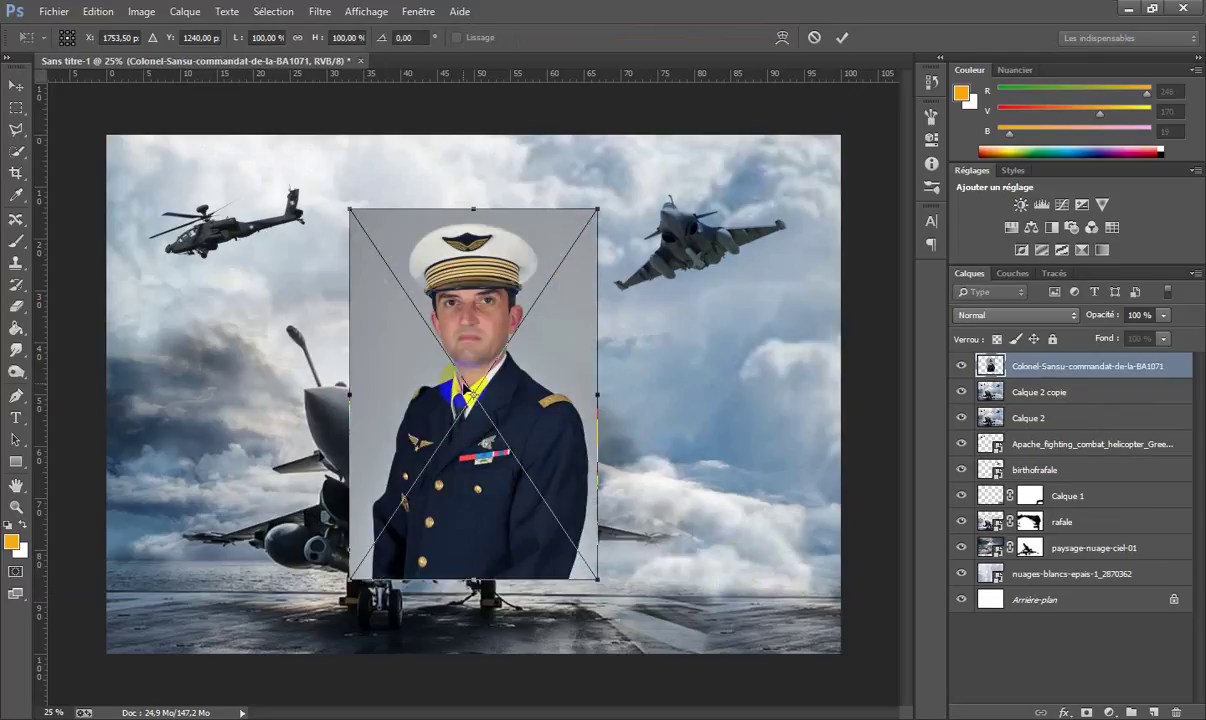
drag(529, 397, 617, 432)
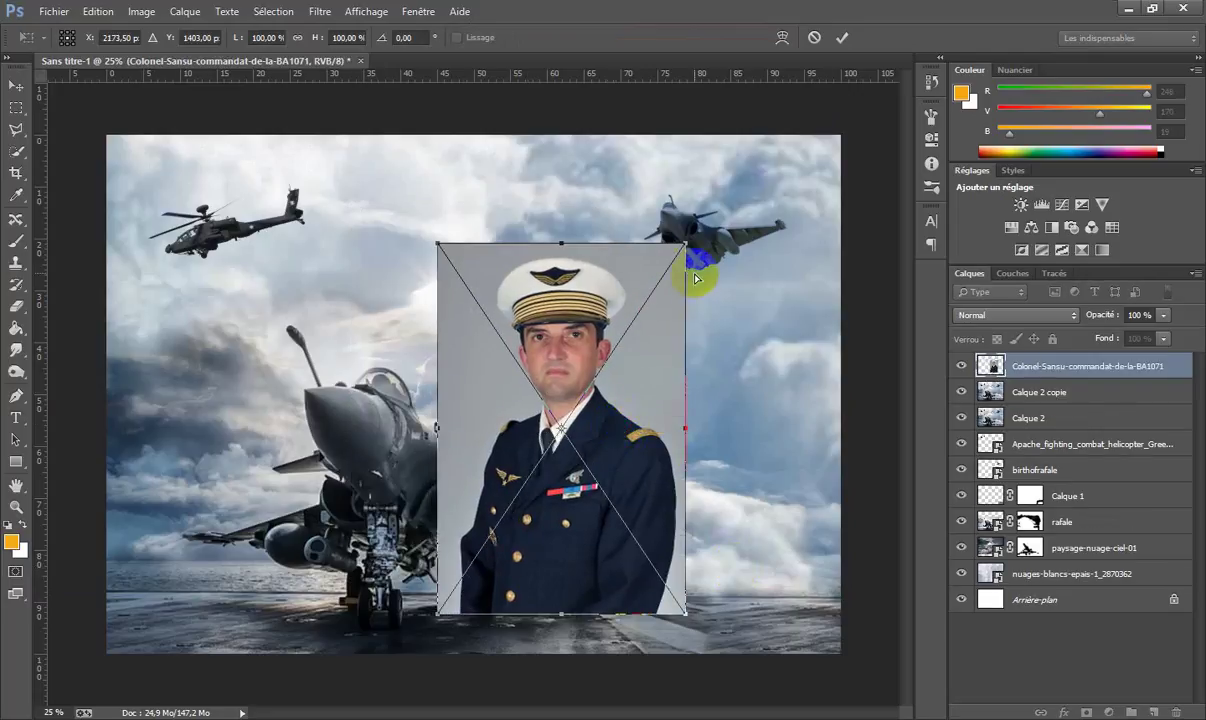
drag(684, 242, 748, 149)
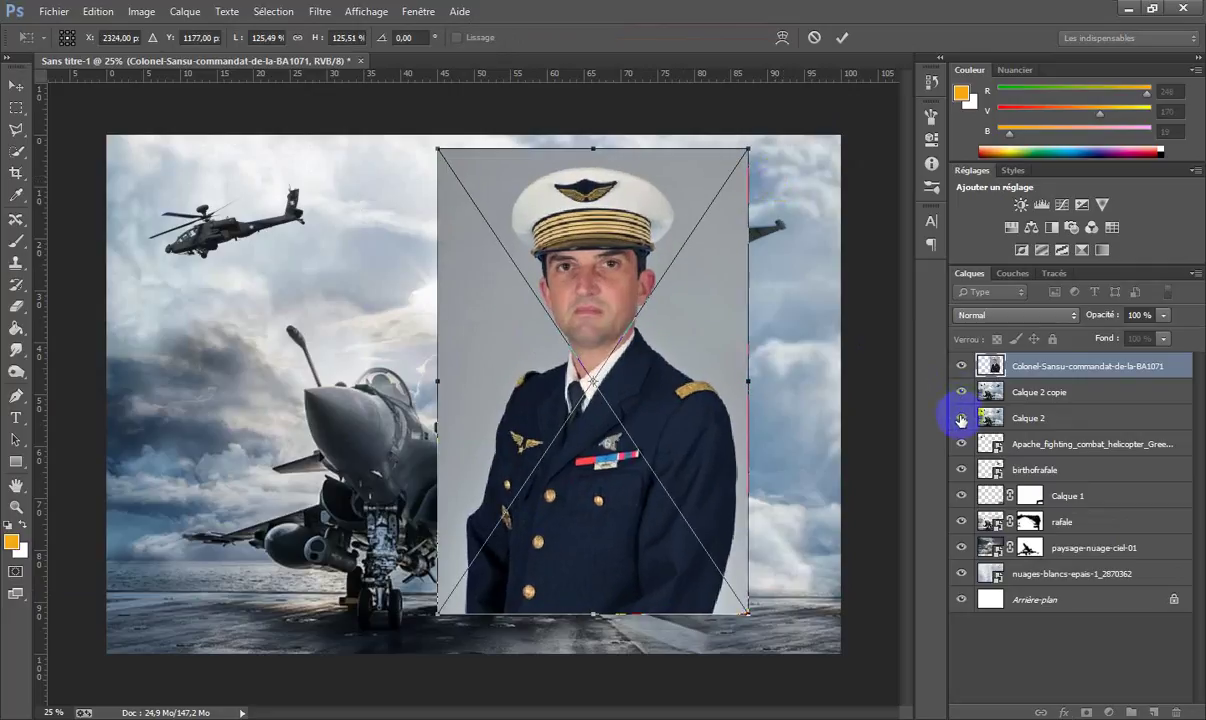
key(Return)
key(b)
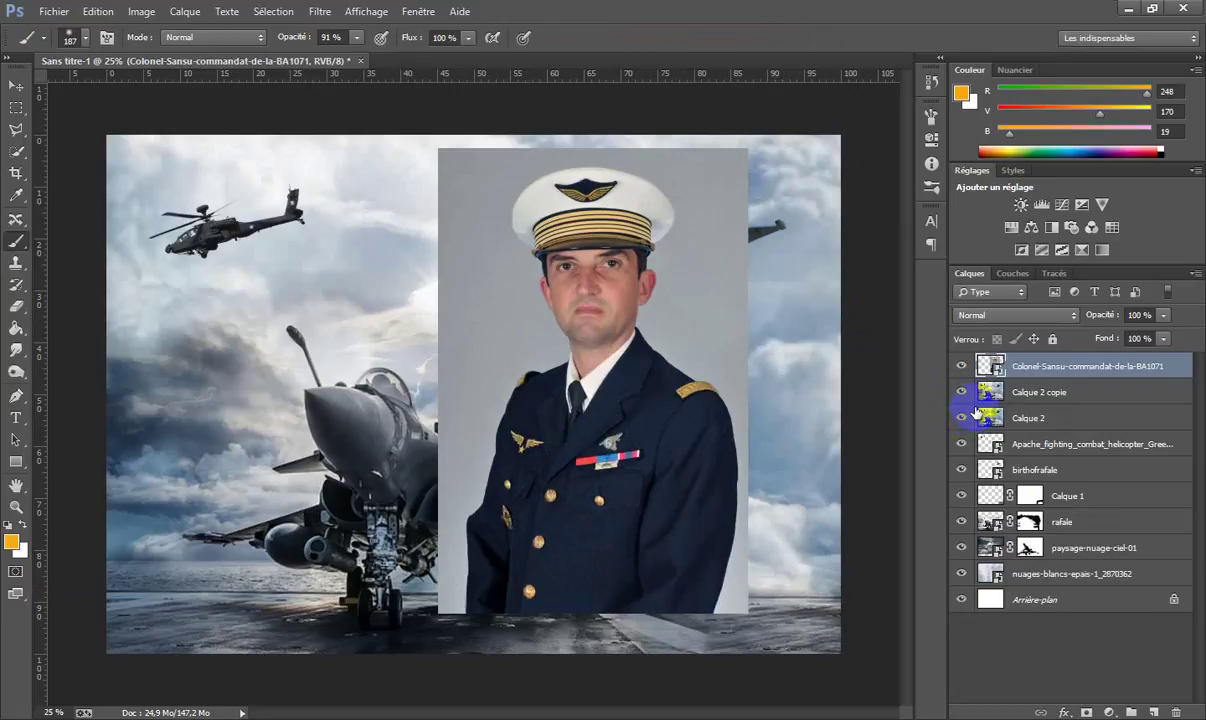
Step: Hide every layer except the officer portrait, duplicate the Bleu channel as Bleu copie and display only the copy
drag(963, 395, 961, 602)
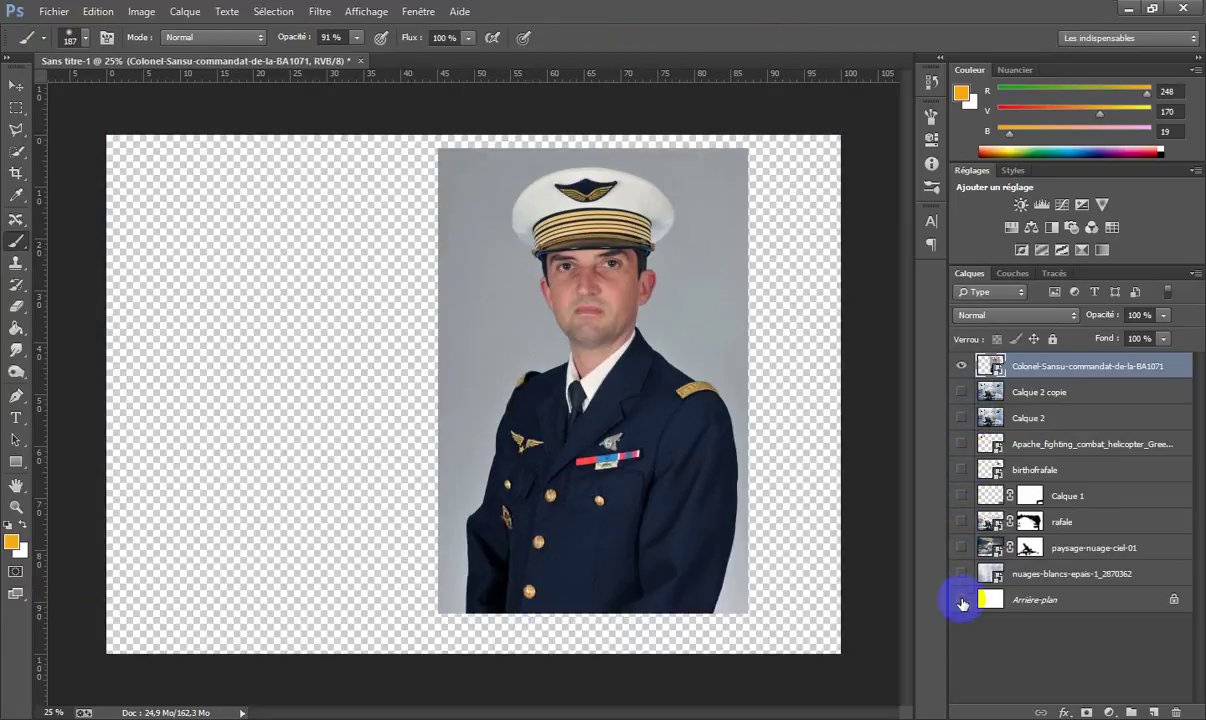
click(1014, 272)
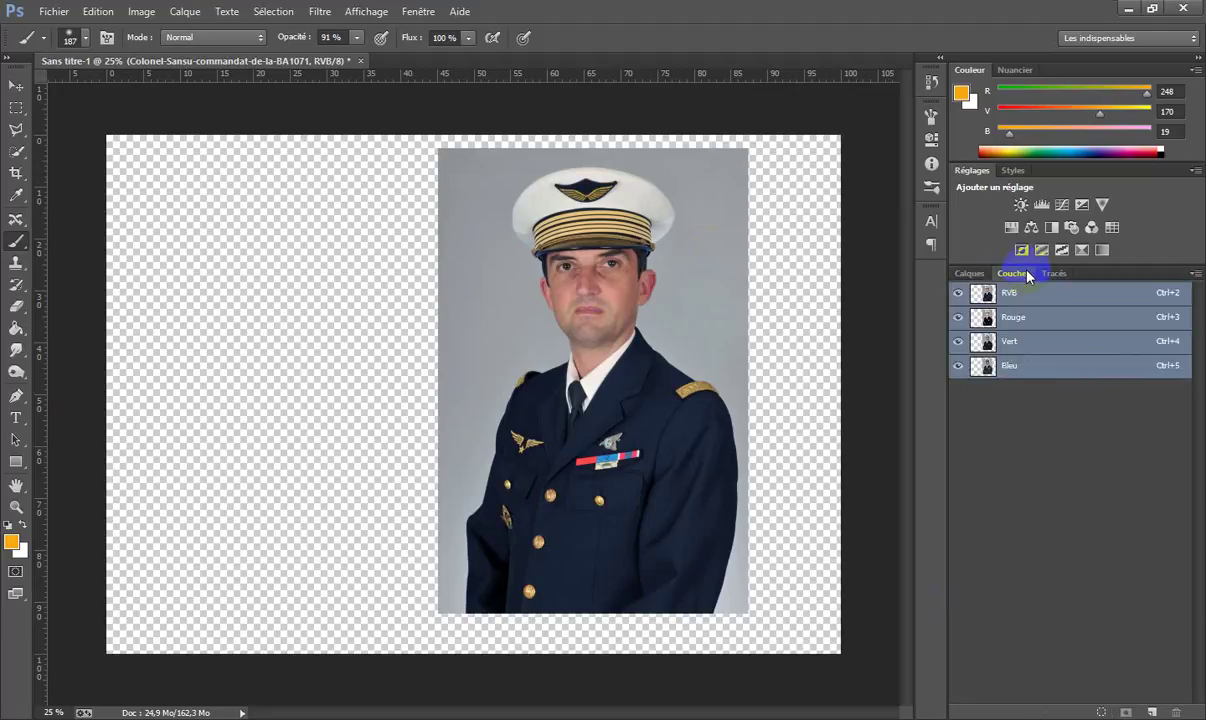
click(1025, 366)
right_click(1027, 370)
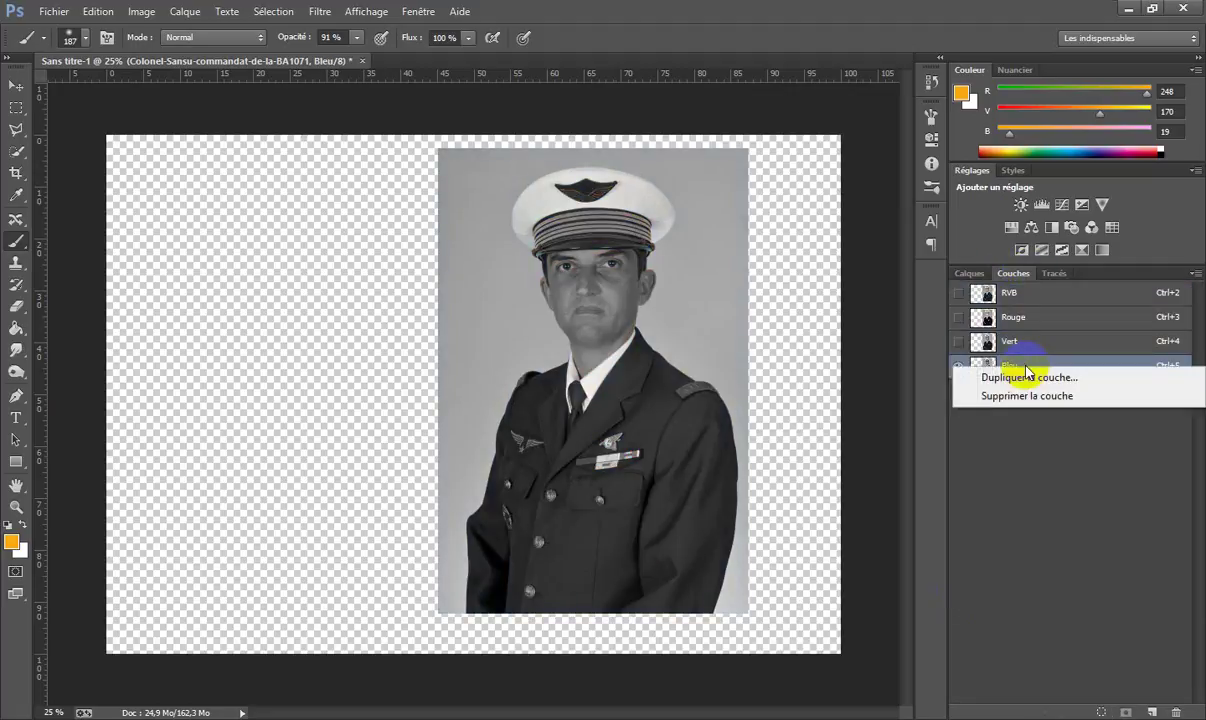
click(1029, 378)
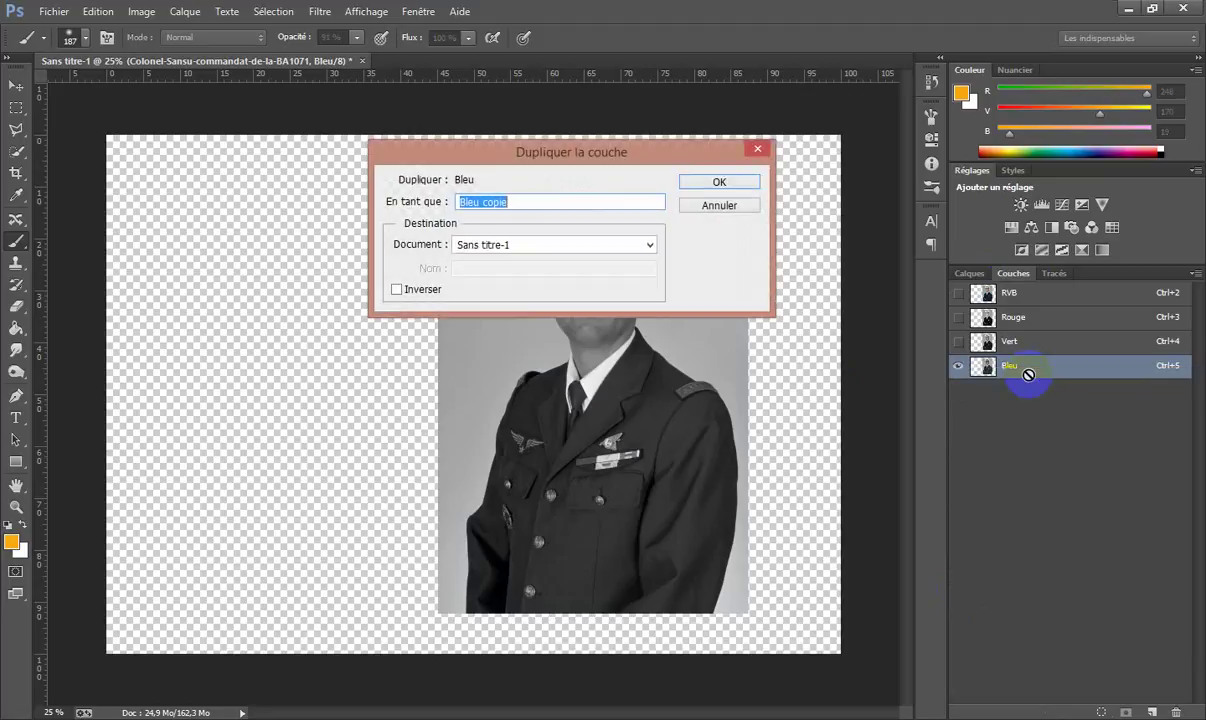
click(719, 183)
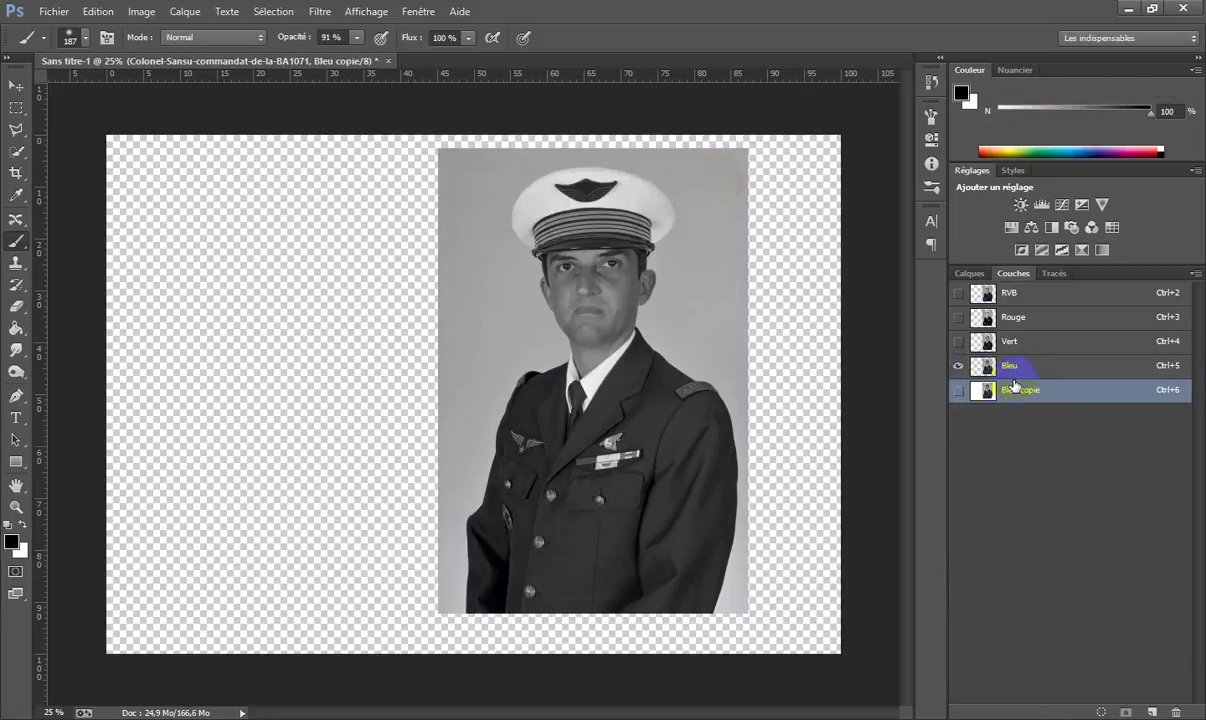
click(957, 367)
click(957, 367)
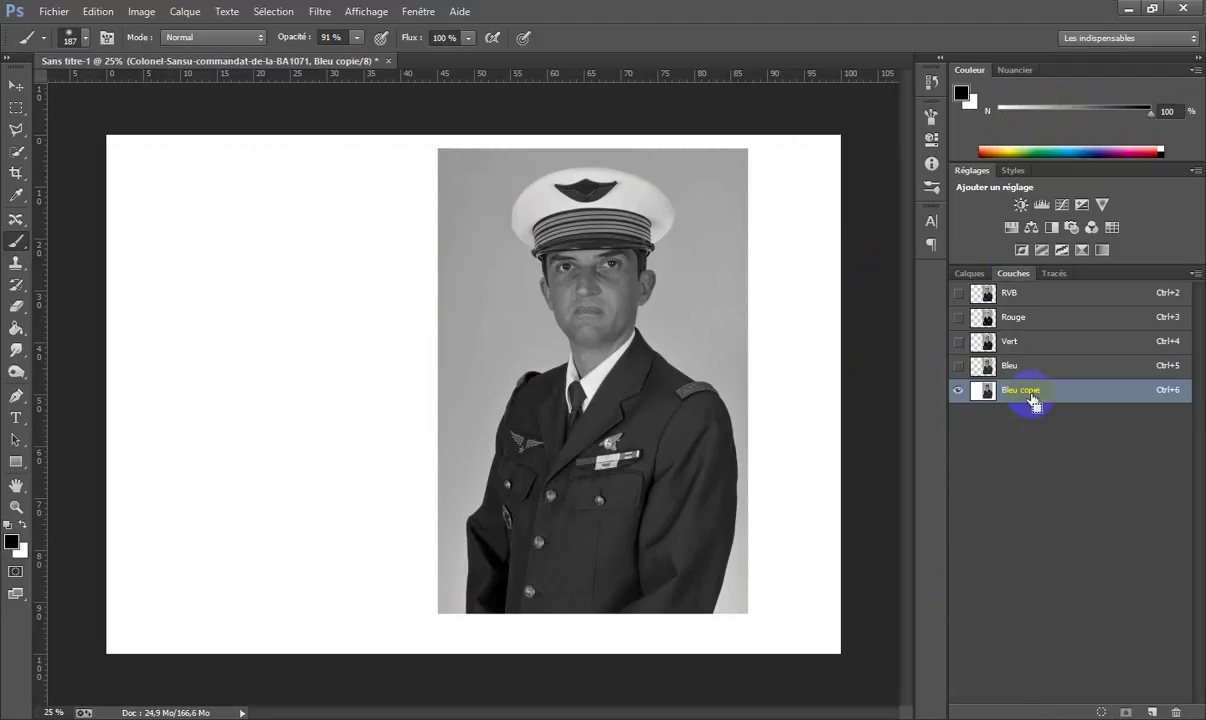
Step: Darken the Bleu copie channel with Levels by raising the black input level to 115
key(ctrl+l)
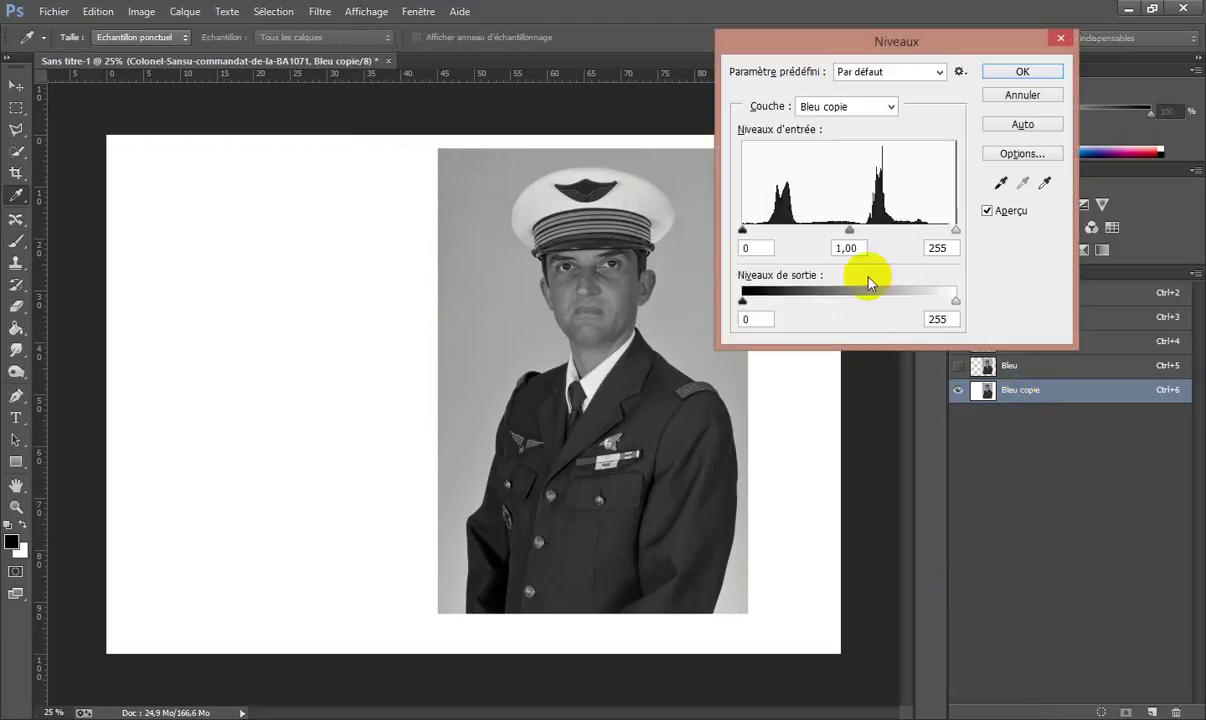
drag(742, 231, 842, 233)
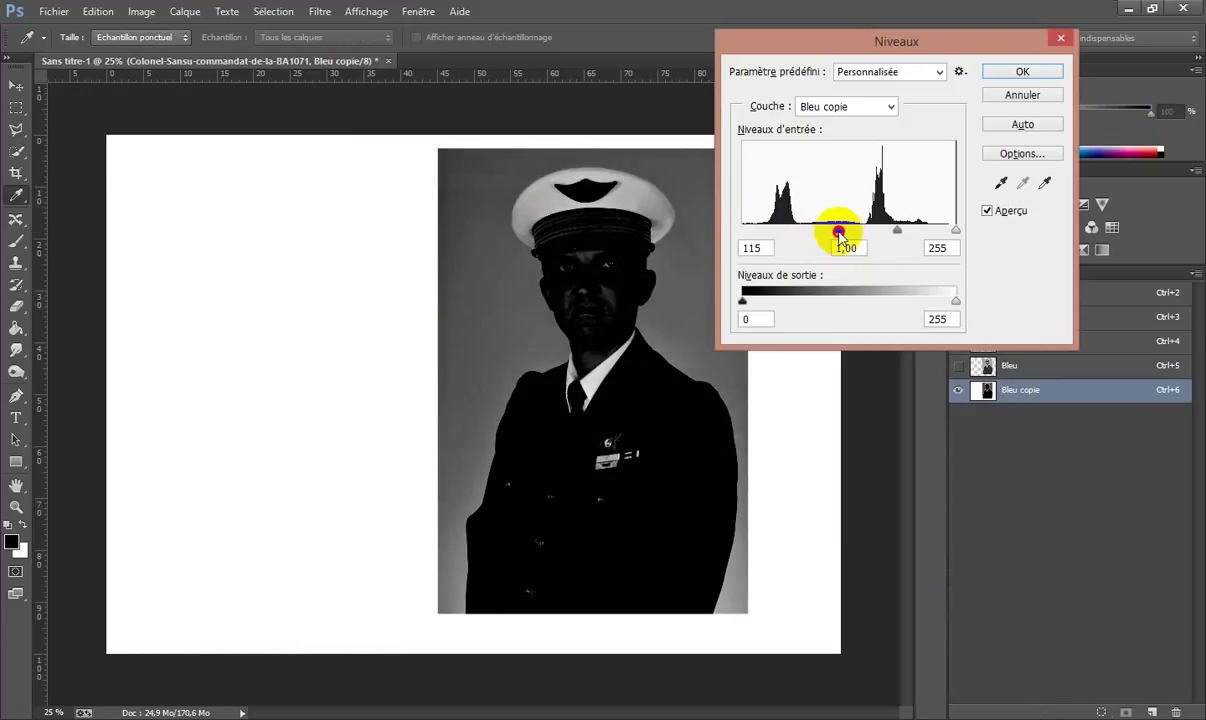
click(1032, 72)
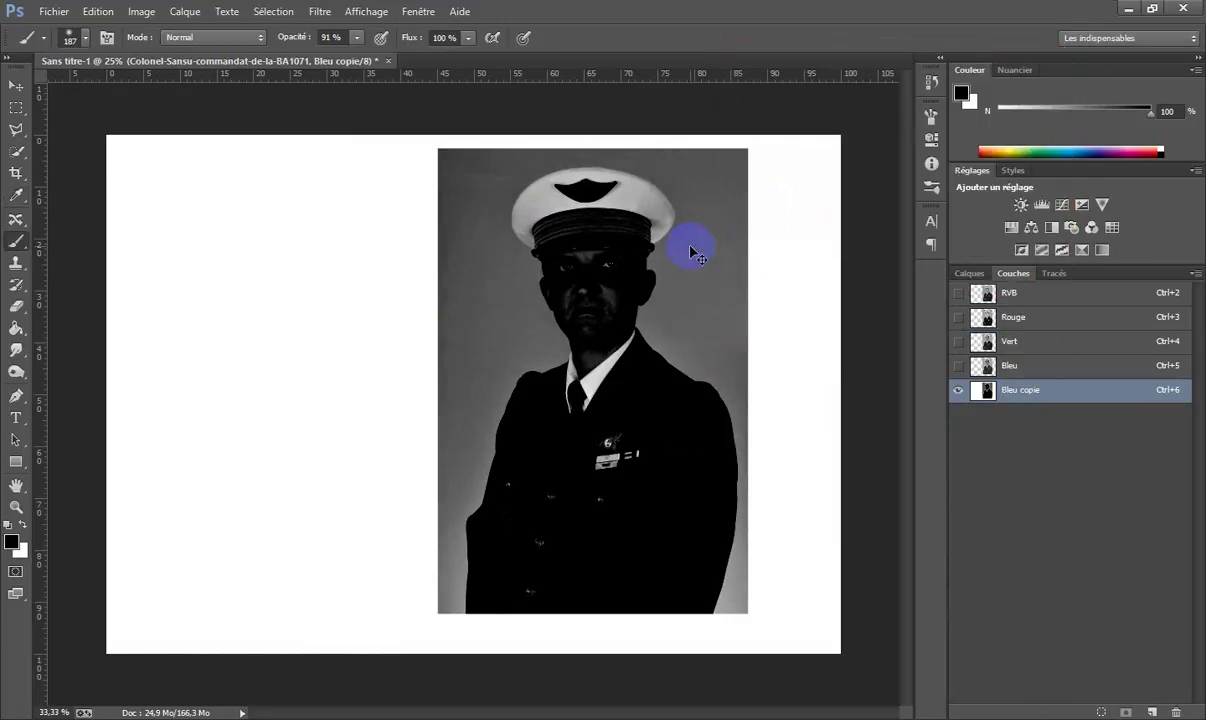
Step: Paint the officer's uniform details, collar and lower face solid black on Bleu copie with a 187 px brush at 100 % opacity and hardness
key(ctrl+plus)
key(ctrl+plus)
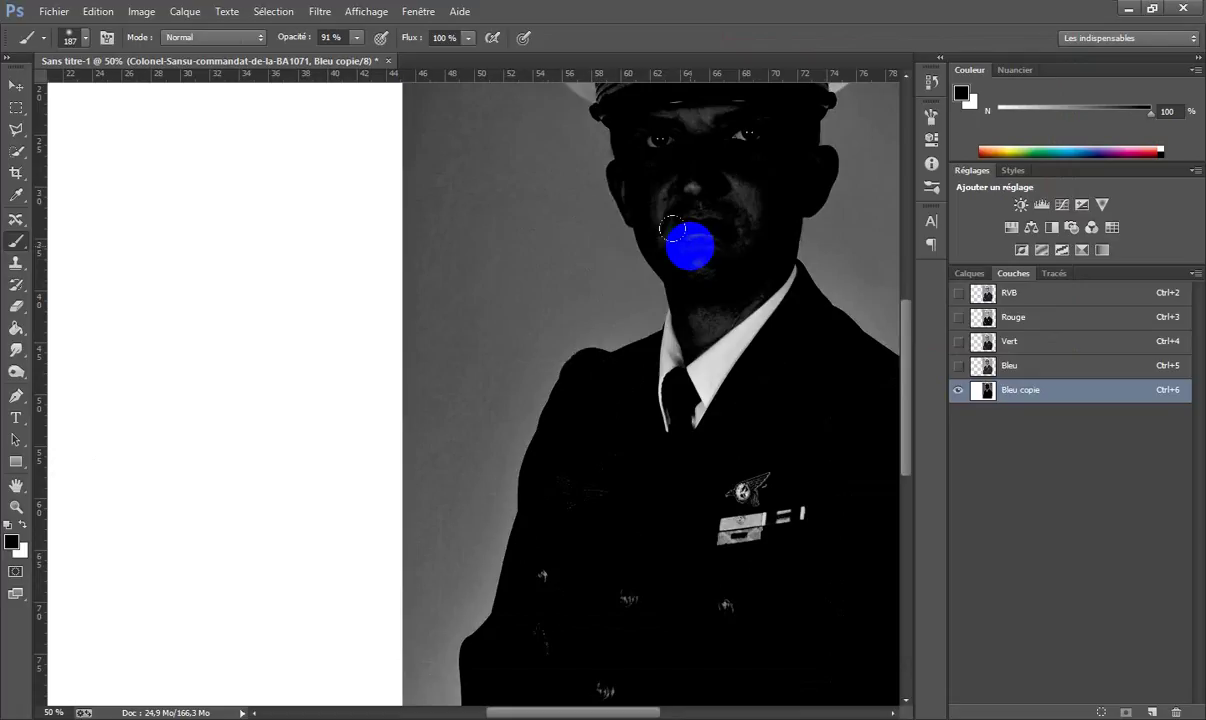
mouse_move(672, 230)
mouse_down()
mouse_move(668, 351)
mouse_move(614, 227)
mouse_move(525, 208)
mouse_up()
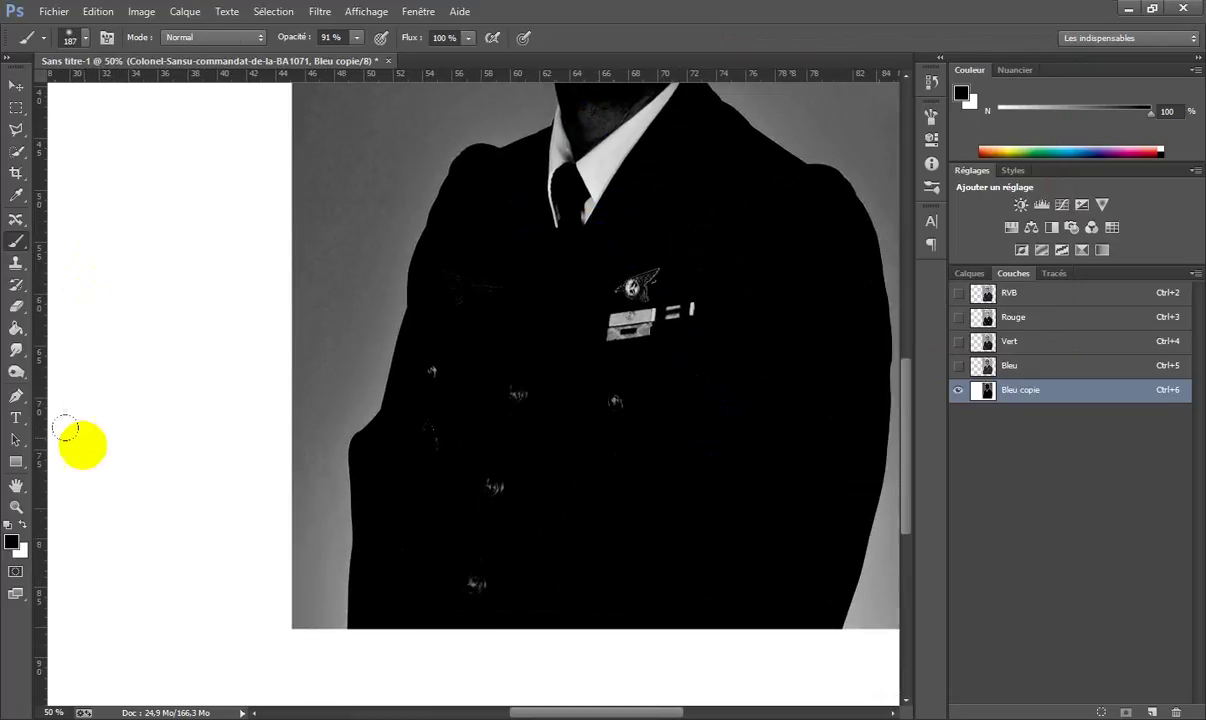
mouse_move(356, 37)
mouse_down()
mouse_move(362, 62)
mouse_move(390, 54)
mouse_up()
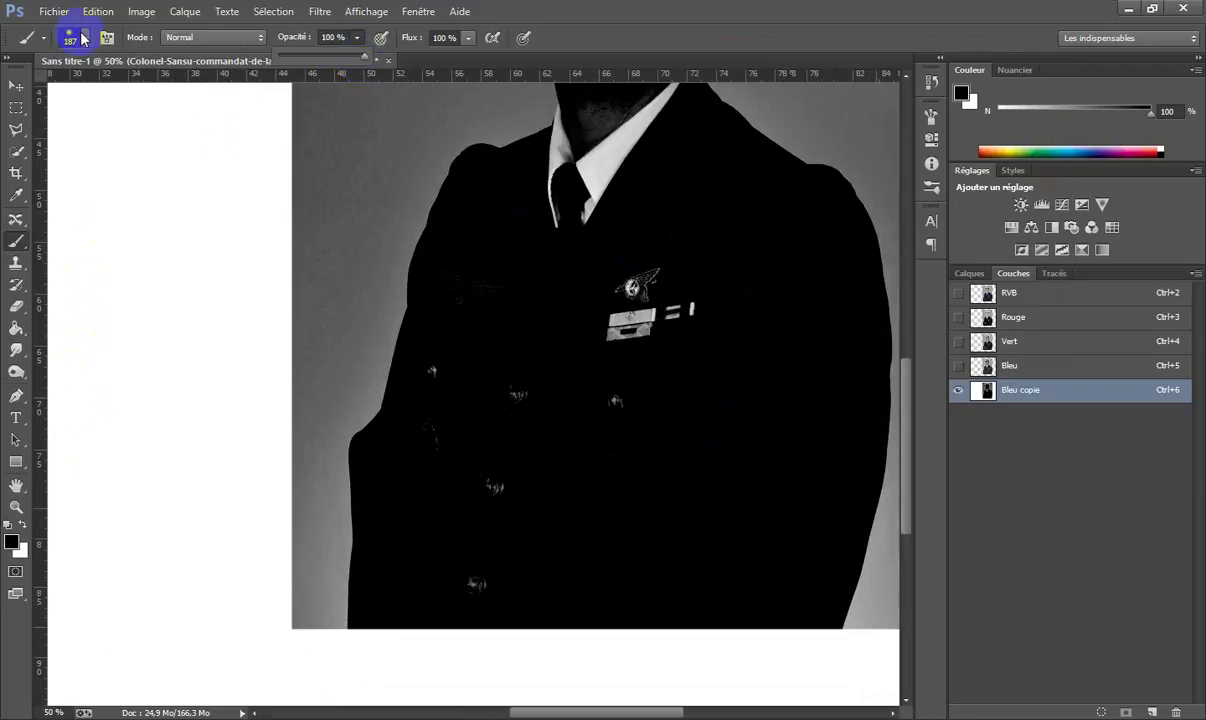
right_click(143, 187)
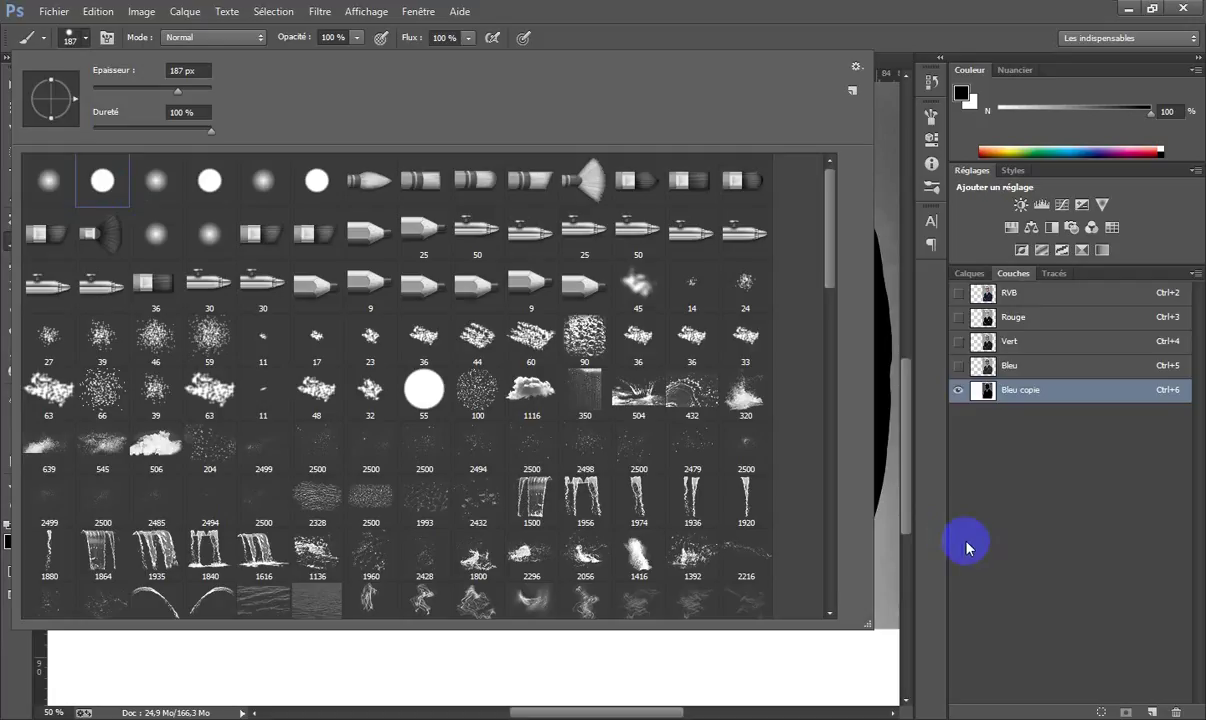
click(966, 542)
mouse_move(681, 290)
mouse_down()
mouse_move(686, 277)
mouse_move(670, 269)
mouse_move(573, 357)
mouse_move(511, 291)
mouse_move(468, 355)
mouse_move(436, 495)
mouse_move(388, 604)
mouse_move(412, 531)
mouse_move(393, 469)
mouse_move(429, 416)
mouse_move(460, 280)
mouse_move(514, 231)
mouse_move(542, 410)
mouse_move(471, 625)
mouse_move(705, 572)
mouse_move(816, 485)
mouse_move(813, 393)
mouse_move(802, 568)
mouse_move(818, 471)
mouse_move(810, 228)
mouse_move(635, 191)
mouse_move(694, 386)
mouse_move(651, 441)
mouse_move(636, 541)
mouse_up()
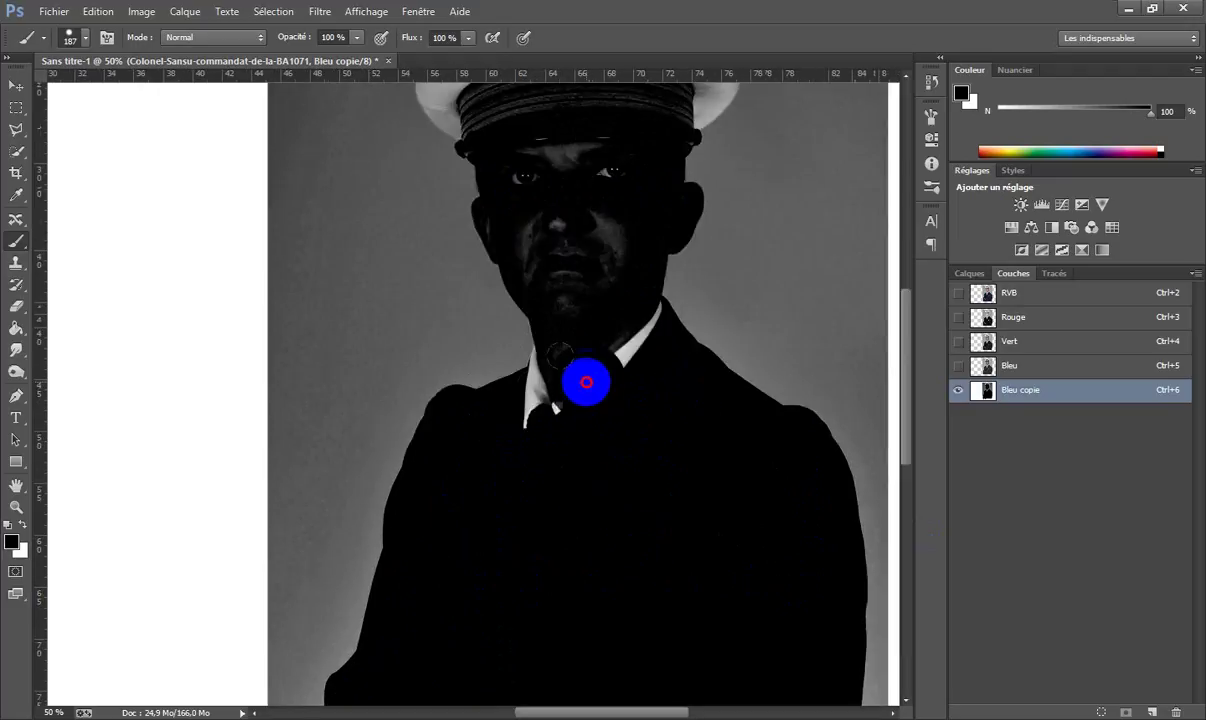
mouse_move(545, 416)
mouse_down()
mouse_move(560, 396)
mouse_move(538, 408)
mouse_move(551, 400)
mouse_move(508, 383)
mouse_move(440, 431)
mouse_up()
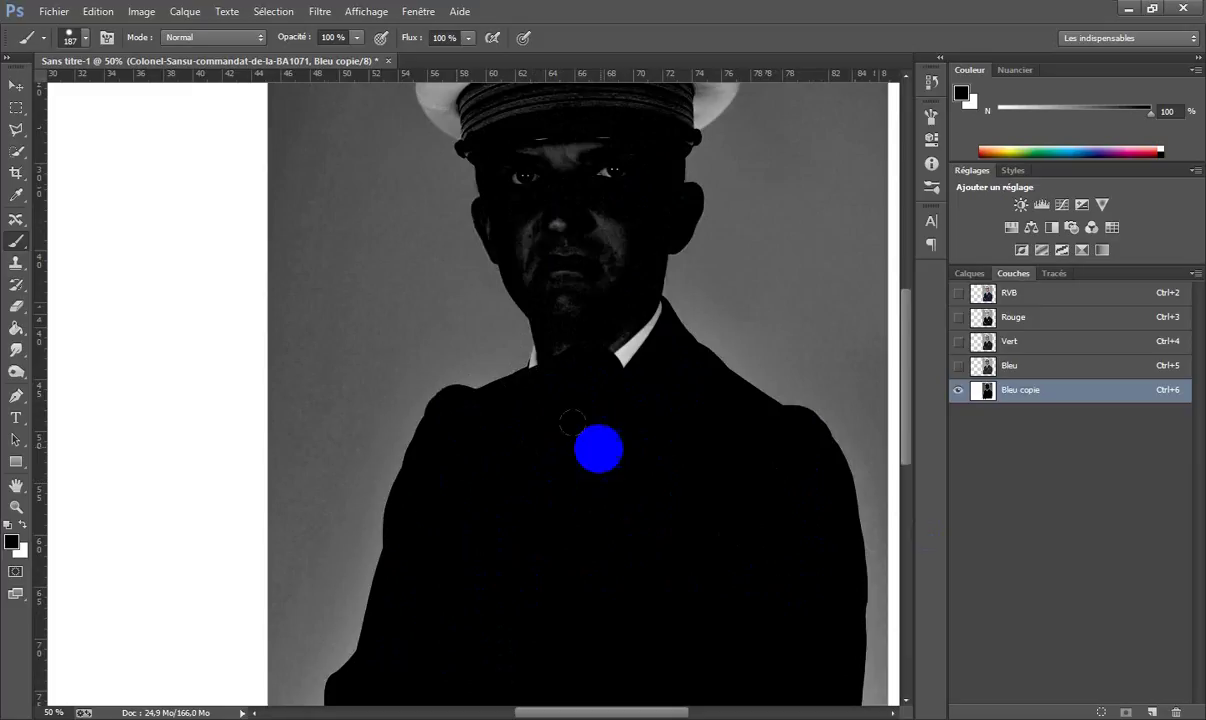
mouse_move(619, 345)
mouse_down()
mouse_move(596, 287)
mouse_move(599, 320)
mouse_move(633, 359)
mouse_move(625, 322)
mouse_move(600, 297)
mouse_move(597, 337)
mouse_move(706, 423)
mouse_move(670, 427)
mouse_move(554, 336)
mouse_move(539, 359)
mouse_move(587, 240)
mouse_up()
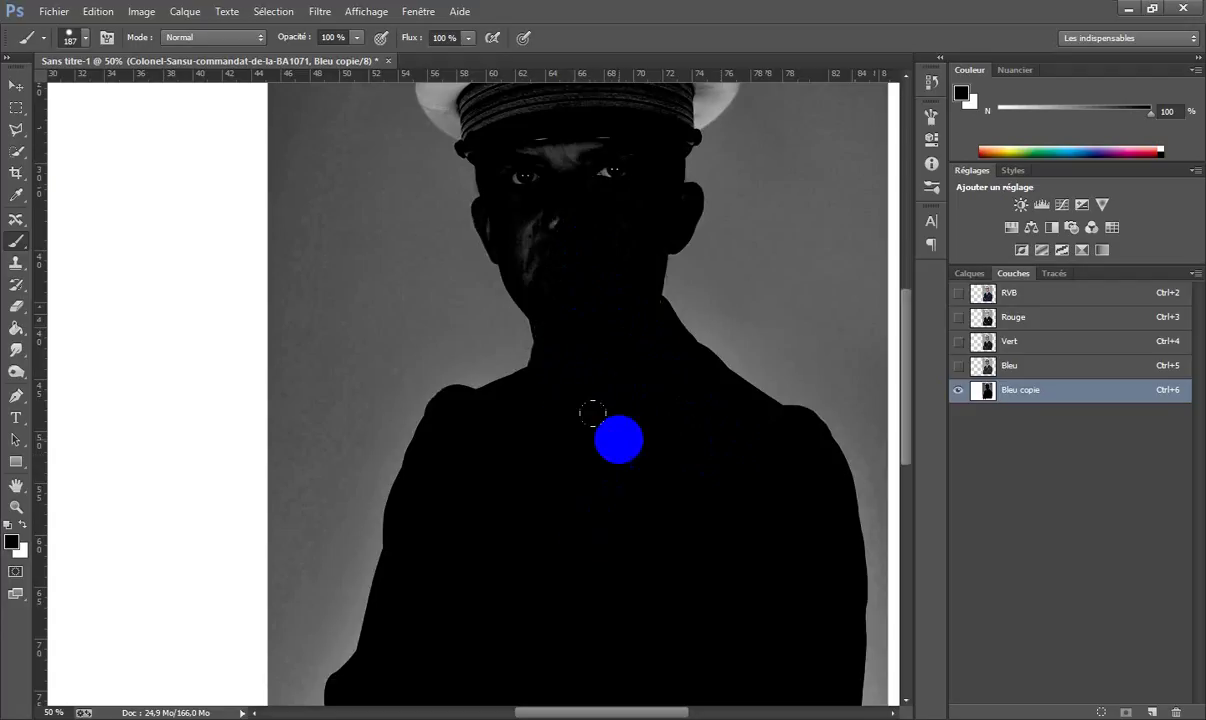
Step: Black out the upper face and middle of the cap band, and trace the white cap's outer rim with a 59 px brush
key(space)
drag(636, 341, 620, 569)
mouse_move(579, 248)
mouse_down()
mouse_move(546, 479)
mouse_move(518, 364)
mouse_move(542, 328)
mouse_up()
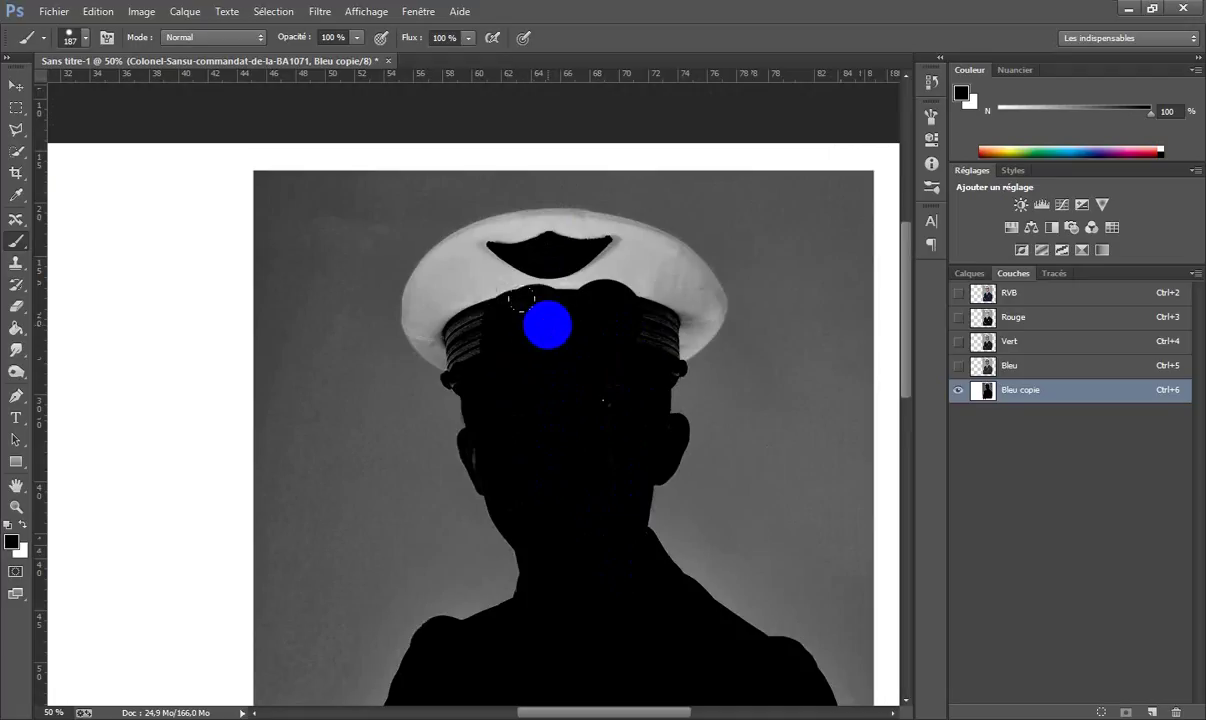
drag(584, 279, 558, 277)
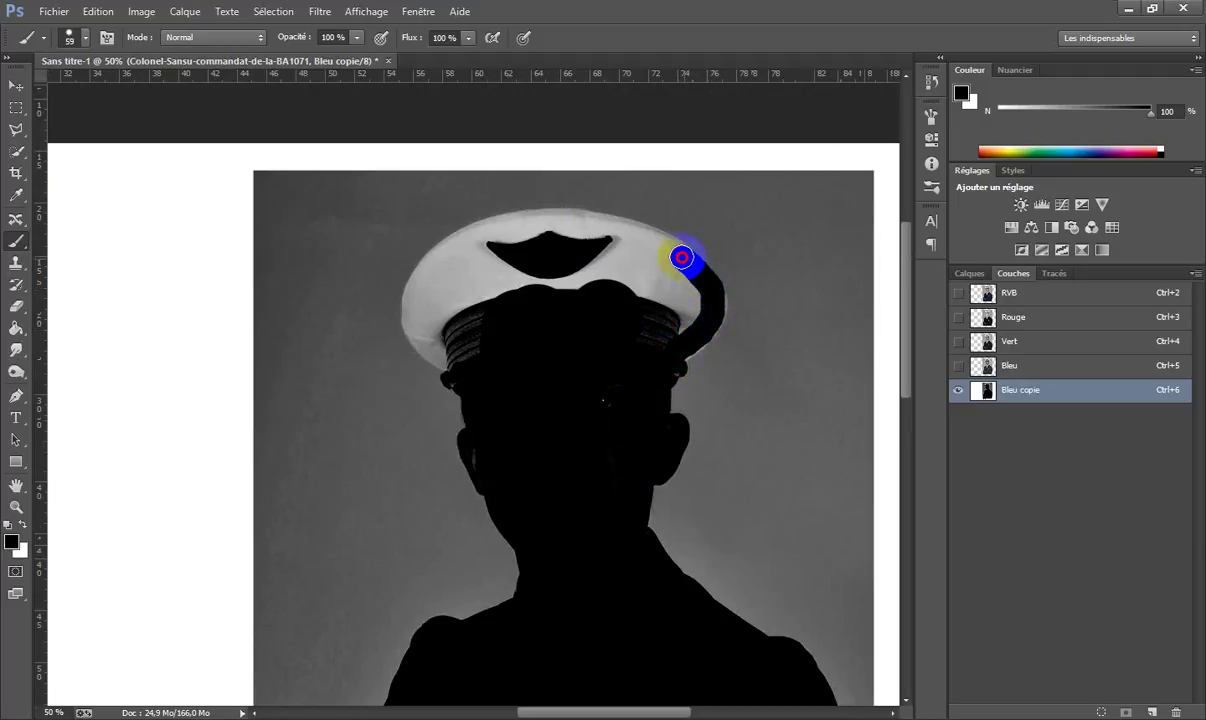
mouse_move(668, 249)
mouse_down()
mouse_move(553, 221)
mouse_move(470, 239)
mouse_up()
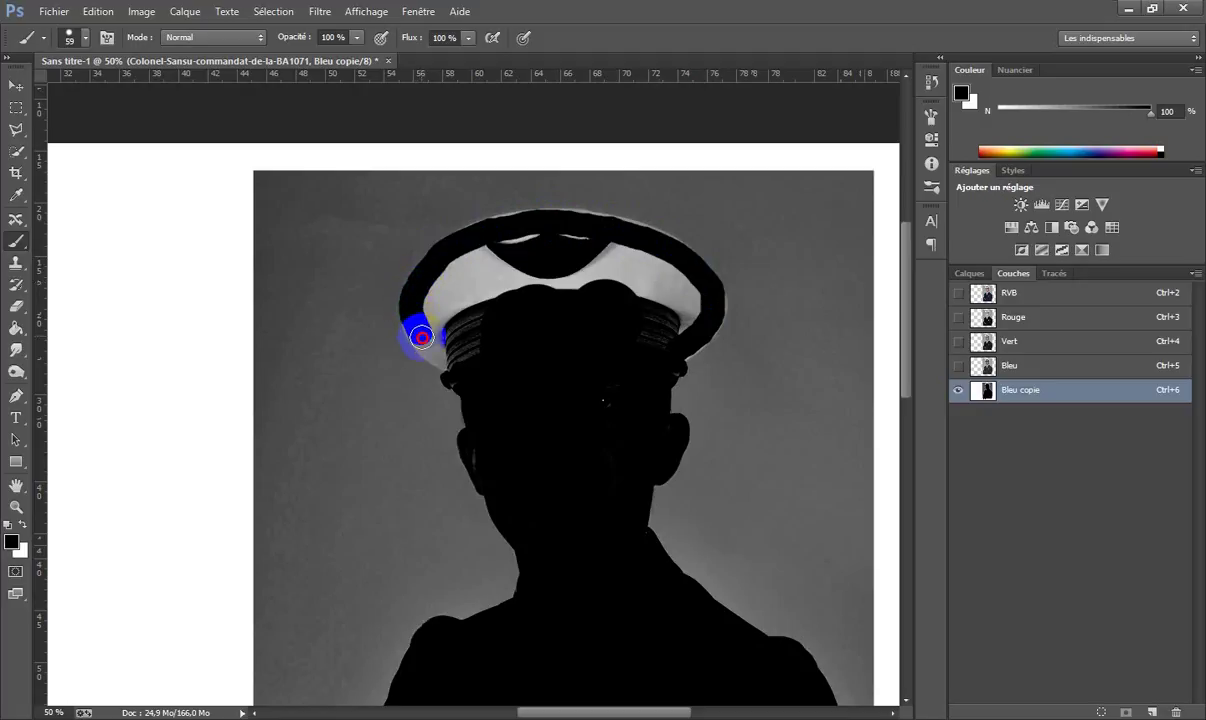
mouse_move(439, 355)
mouse_down()
mouse_move(490, 400)
mouse_move(491, 447)
mouse_move(469, 441)
mouse_move(506, 479)
mouse_up()
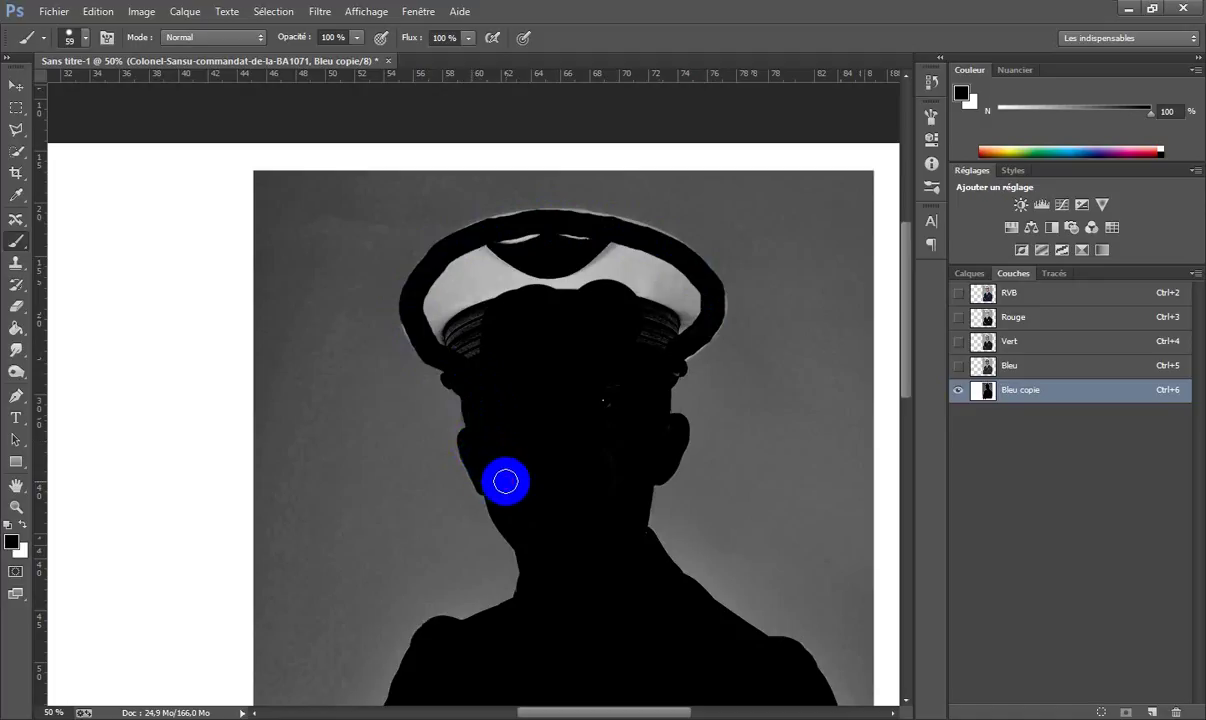
Step: Black out the remaining light spots on the face and fill the cap's interior solid black with a 119 px brush
mouse_move(620, 419)
mouse_down()
mouse_move(669, 365)
mouse_move(618, 415)
mouse_move(643, 462)
mouse_move(671, 435)
mouse_move(657, 463)
mouse_move(615, 463)
mouse_move(609, 447)
mouse_move(603, 540)
mouse_move(620, 556)
mouse_move(640, 548)
mouse_move(616, 499)
mouse_up()
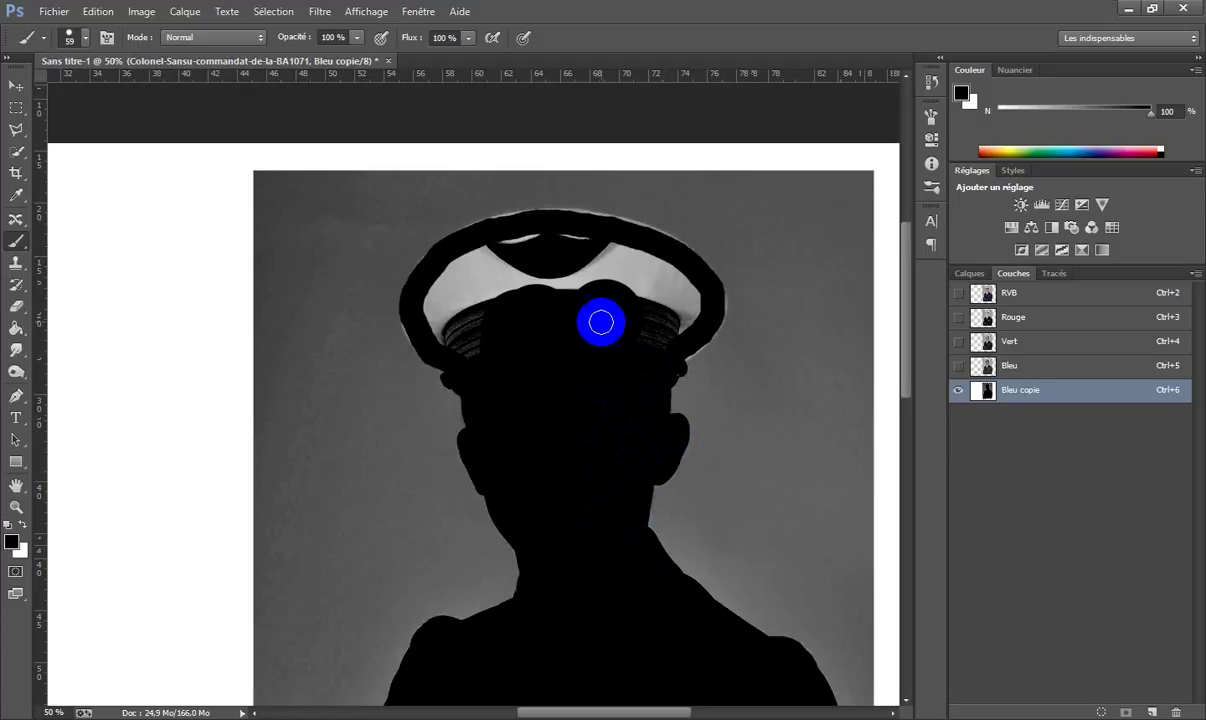
alt+right_click(561, 313)
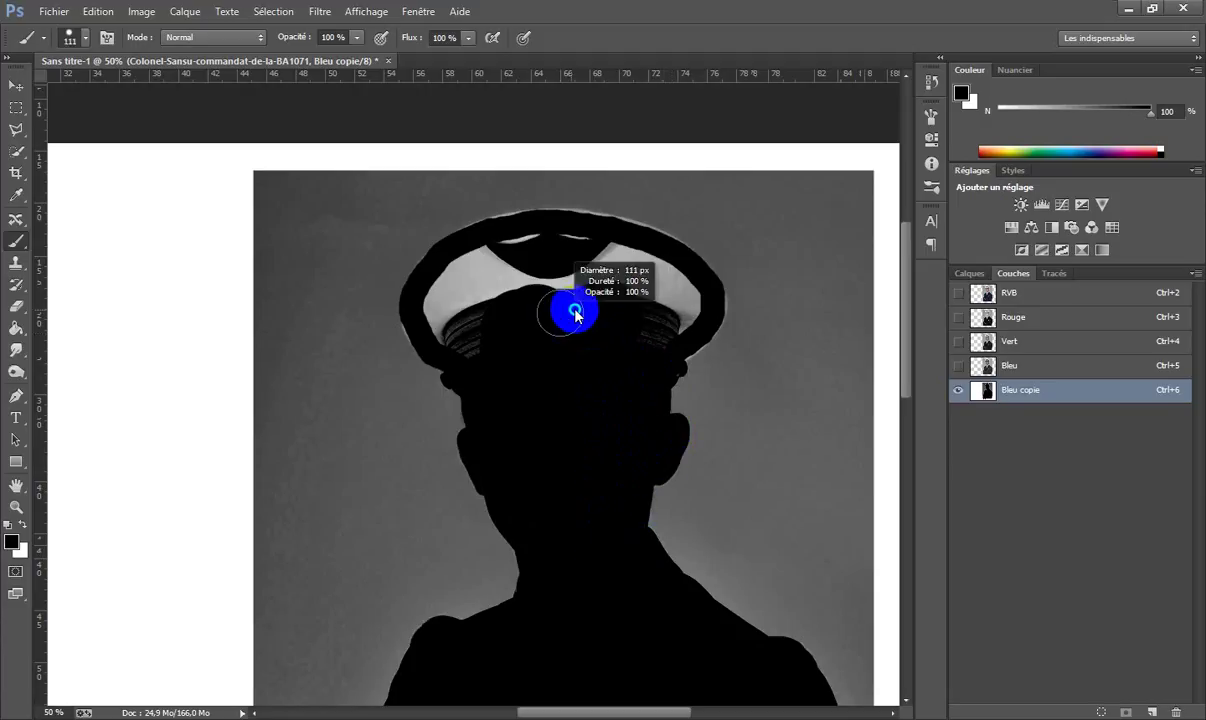
mouse_move(588, 262)
mouse_down()
mouse_move(546, 245)
mouse_move(496, 260)
mouse_move(447, 300)
mouse_move(447, 339)
mouse_move(508, 337)
mouse_move(488, 303)
mouse_move(532, 275)
mouse_move(580, 270)
mouse_move(503, 303)
mouse_move(614, 262)
mouse_move(665, 321)
mouse_move(686, 313)
mouse_move(659, 273)
mouse_move(623, 256)
mouse_move(638, 254)
mouse_move(631, 245)
mouse_move(581, 235)
mouse_move(485, 247)
mouse_move(655, 376)
mouse_move(717, 305)
mouse_move(649, 303)
mouse_move(676, 300)
mouse_move(622, 381)
mouse_move(665, 329)
mouse_move(611, 380)
mouse_move(644, 347)
mouse_up()
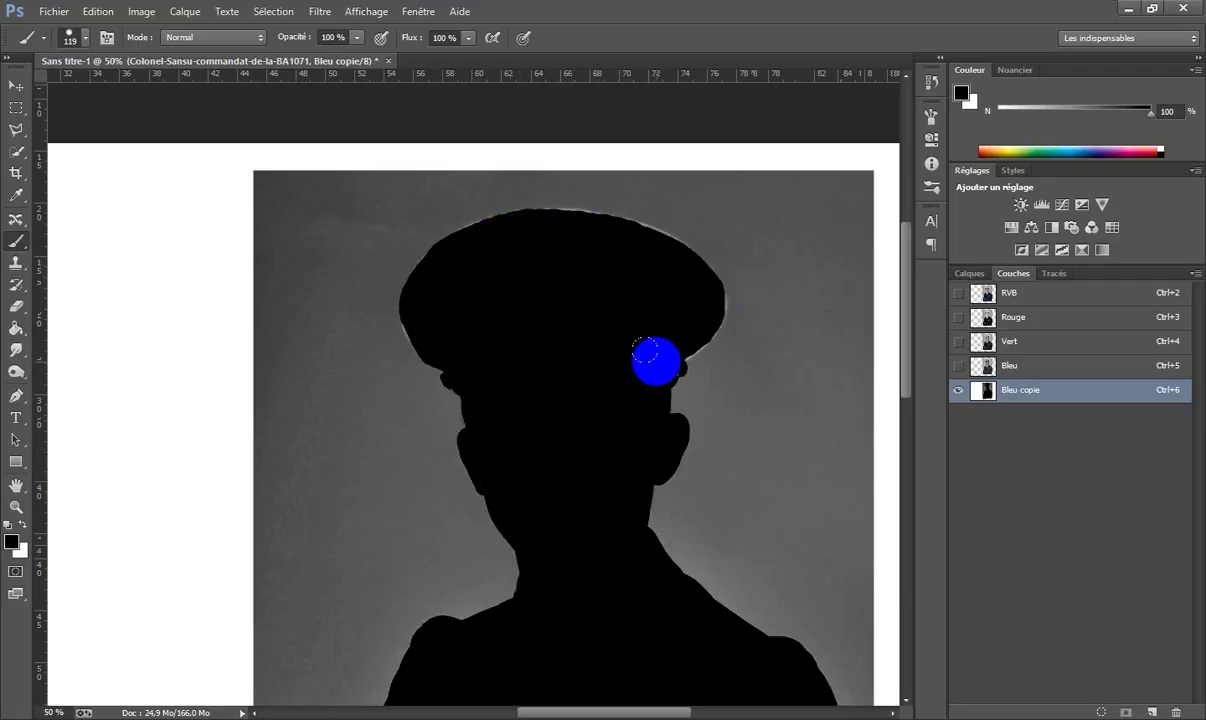
Step: Black out the strap button under the cap's right edge with a 19 px brush and touch up the torso with a 103 px brush
scroll(546, 372, down, 8)
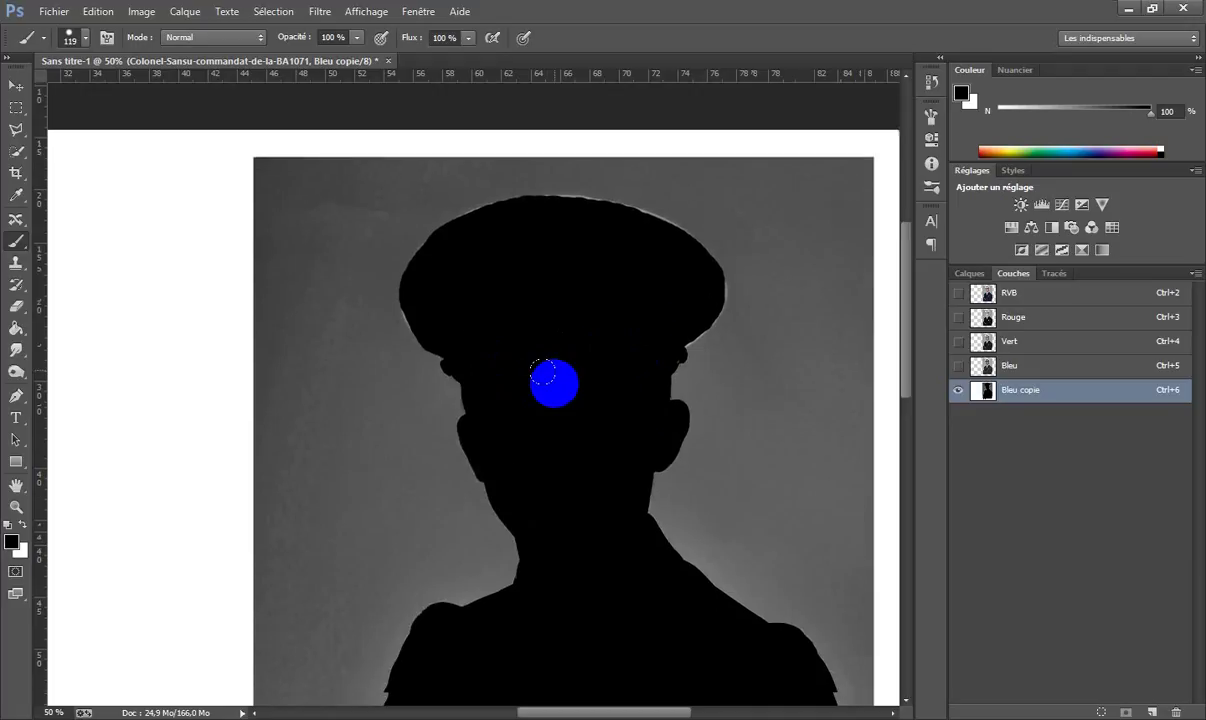
drag(624, 213, 603, 212)
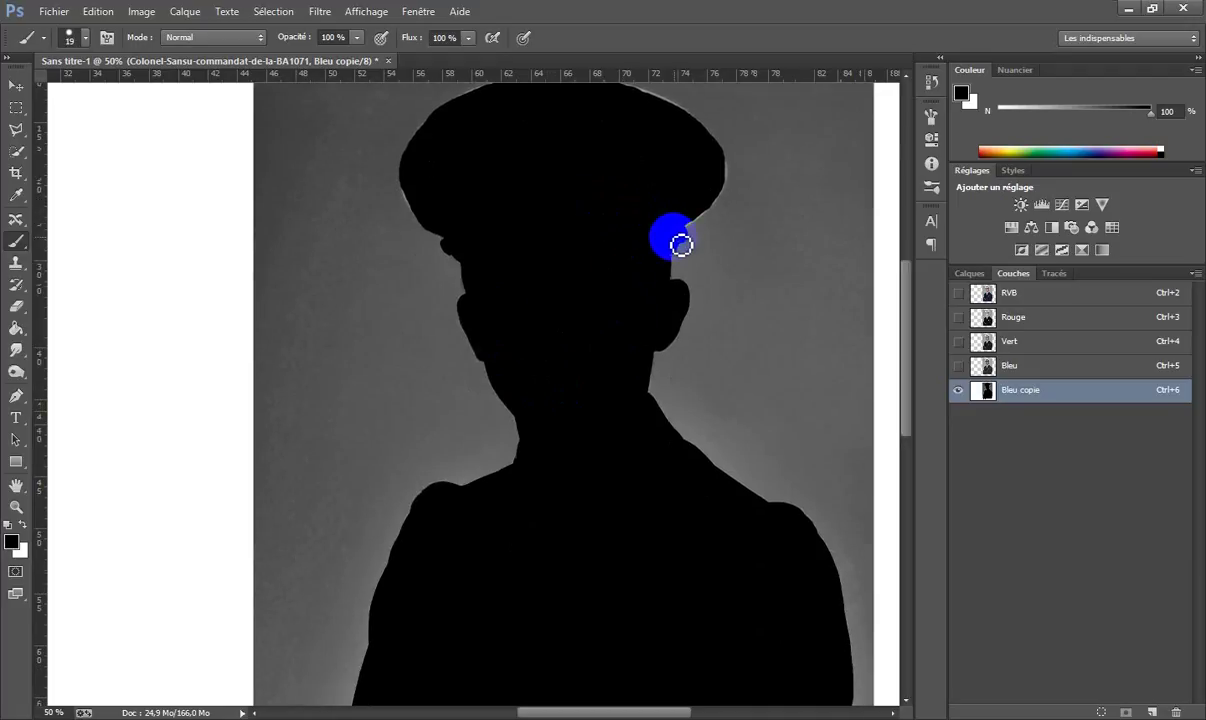
mouse_move(683, 246)
mouse_down()
mouse_move(599, 311)
mouse_move(606, 302)
mouse_move(587, 375)
mouse_move(608, 409)
mouse_move(740, 417)
mouse_move(723, 434)
mouse_move(680, 408)
mouse_move(700, 406)
mouse_move(689, 394)
mouse_move(764, 378)
mouse_move(668, 296)
mouse_move(594, 267)
mouse_move(603, 372)
mouse_move(633, 438)
mouse_move(505, 442)
mouse_move(499, 516)
mouse_move(547, 504)
mouse_up()
scroll(584, 366, down, 10)
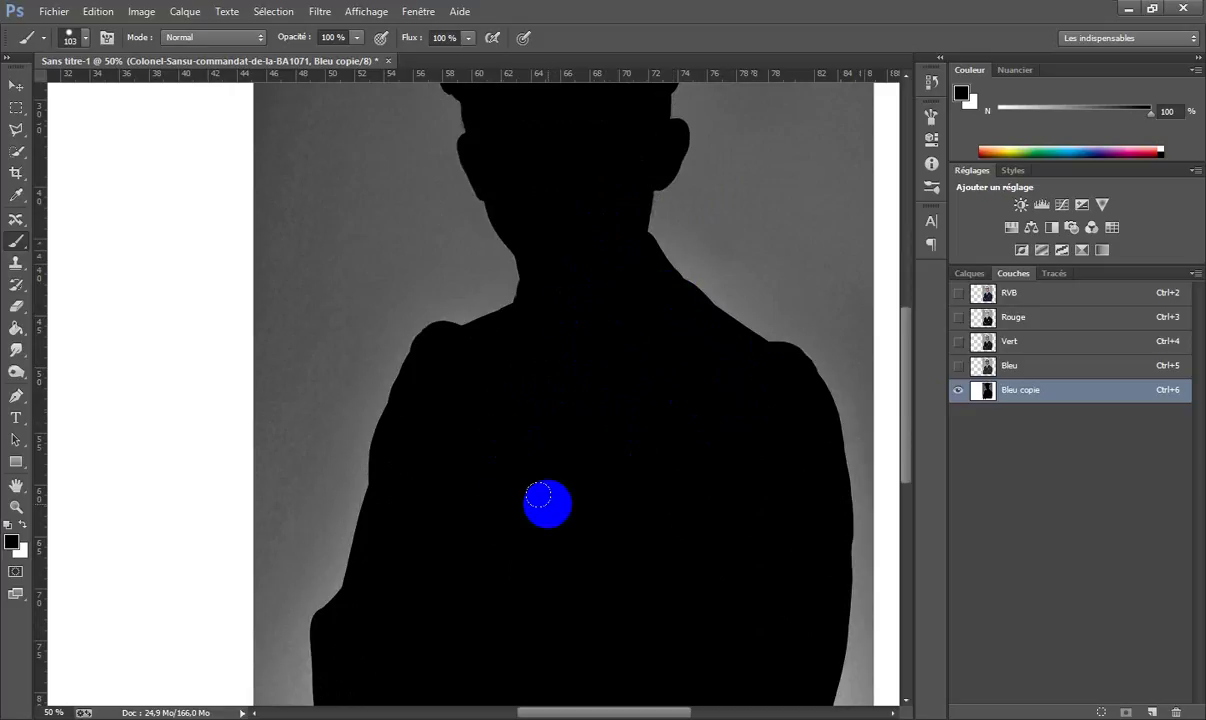
Step: Whiten the background of Bleu copie with Levels by lowering the white input level to 68
key(ctrl+l)
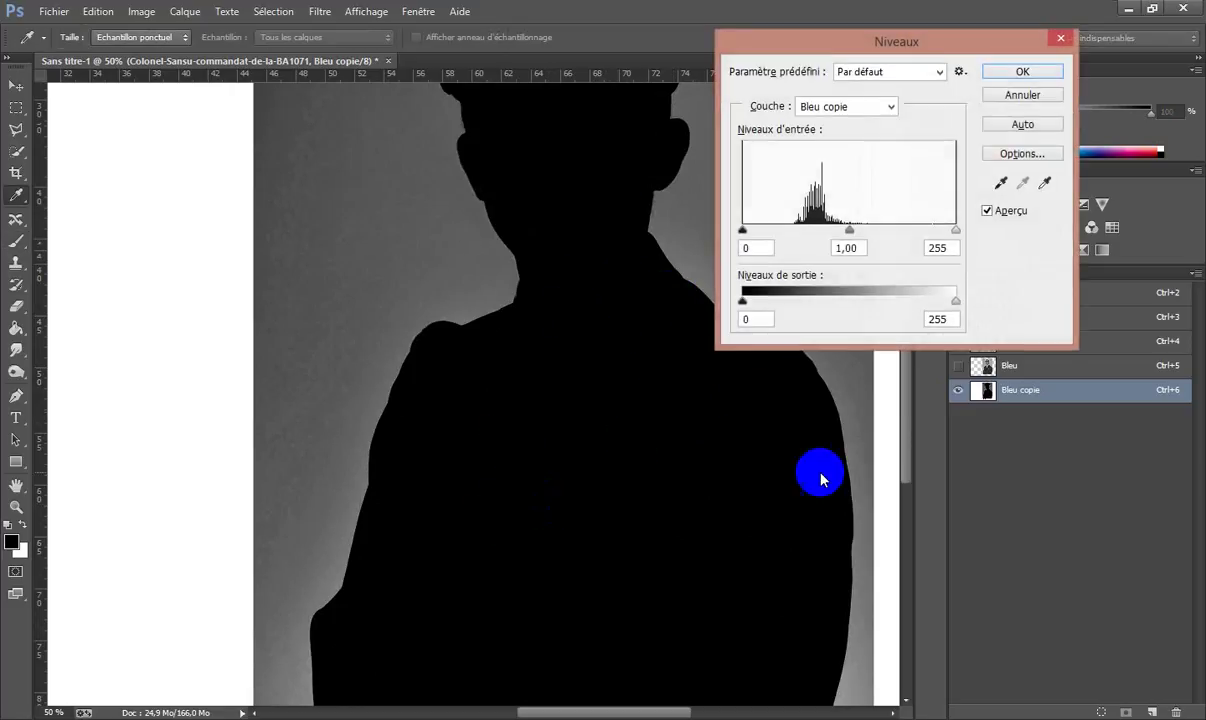
drag(959, 230, 801, 231)
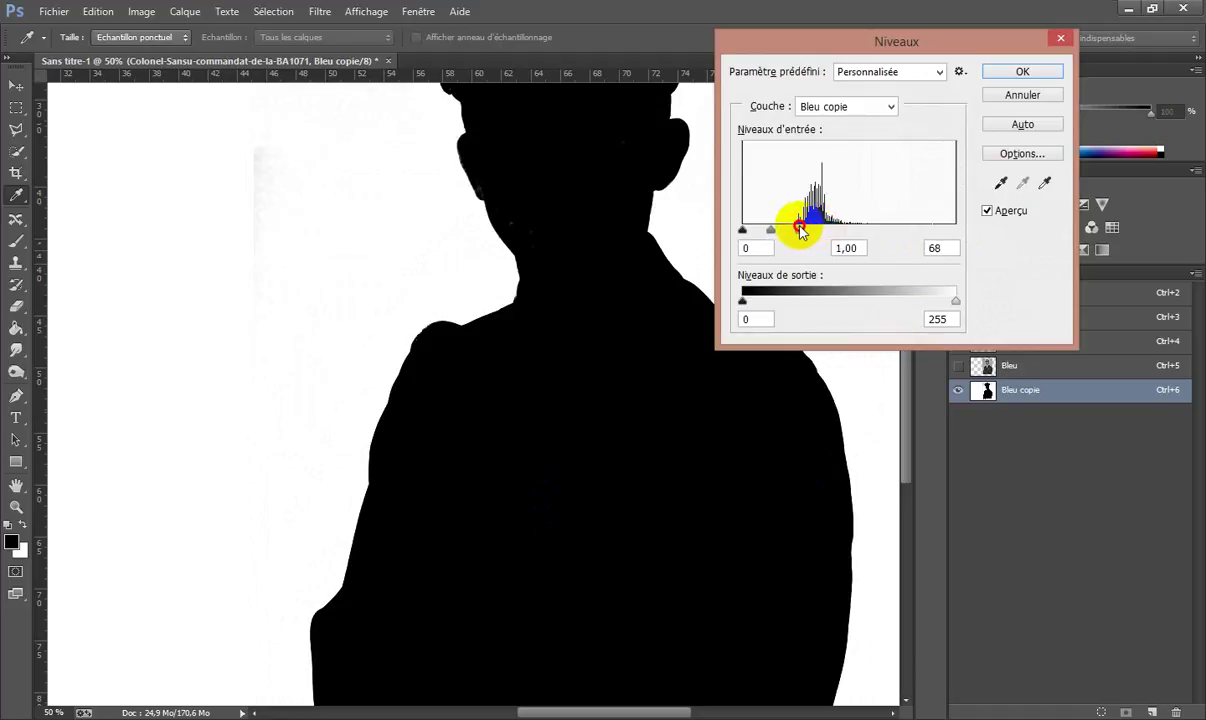
click(1024, 72)
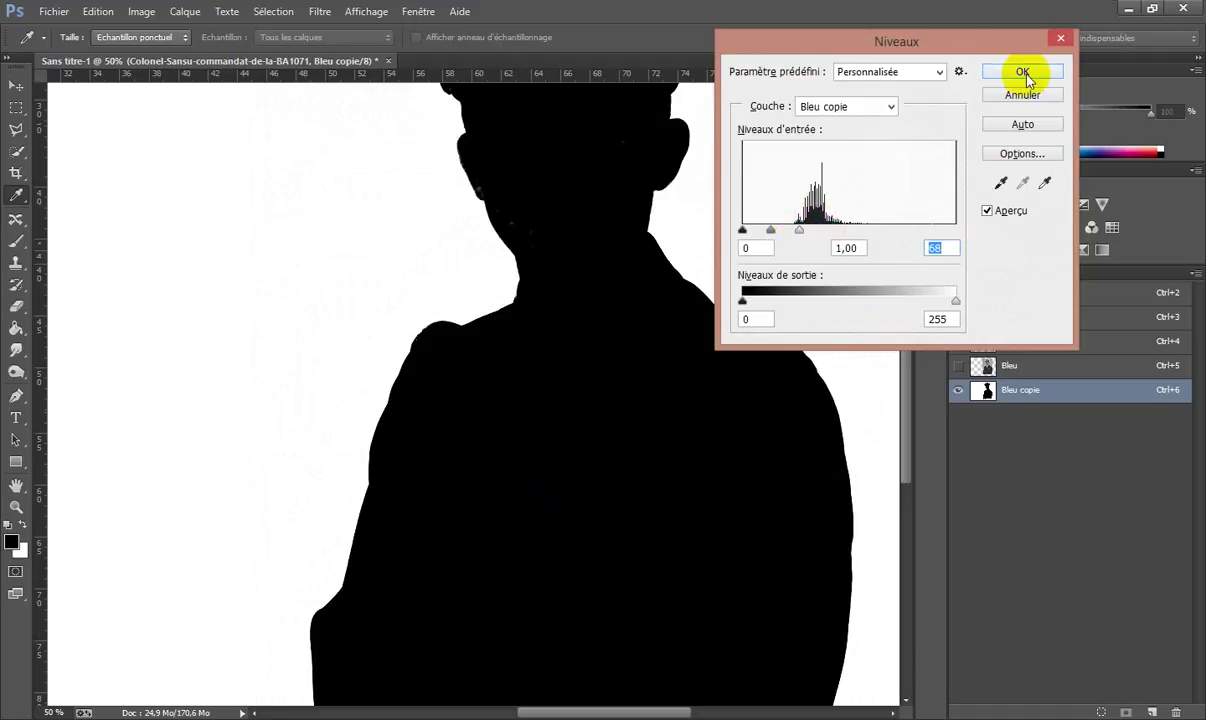
key(b)
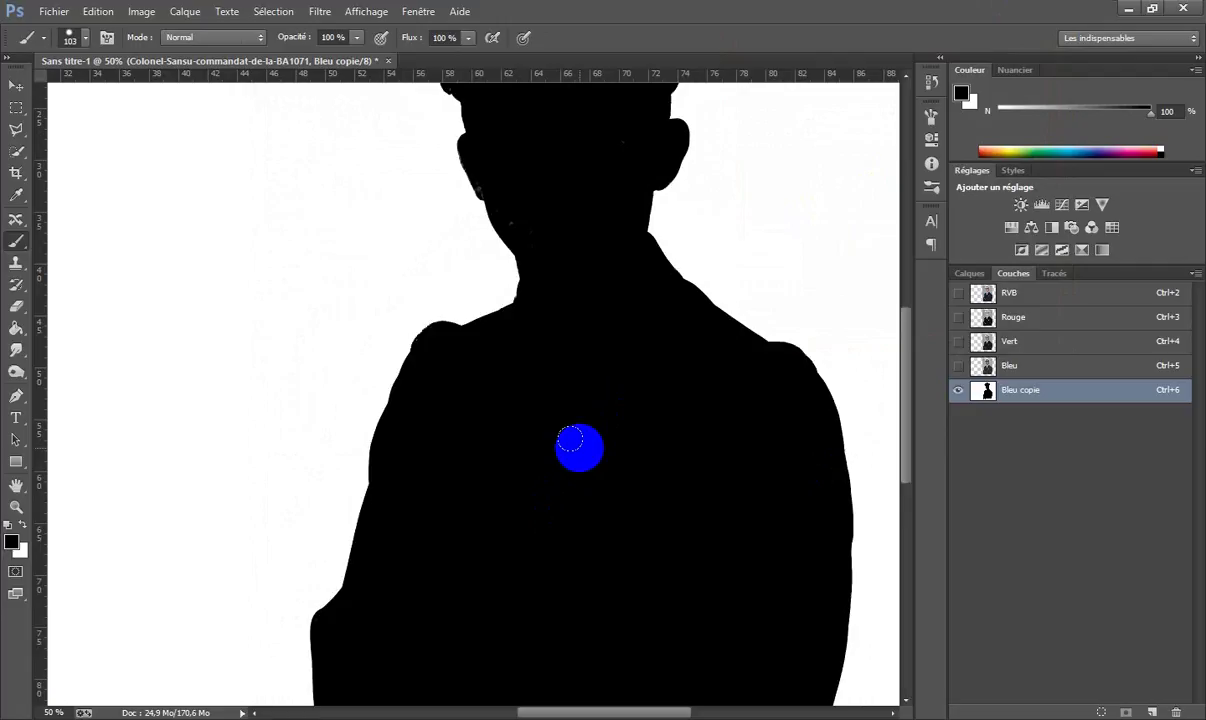
Step: Apply Levels to Bleu copie again, lowering the white input level to clear the leftover grey beside the cap
scroll(579, 447, up, 5)
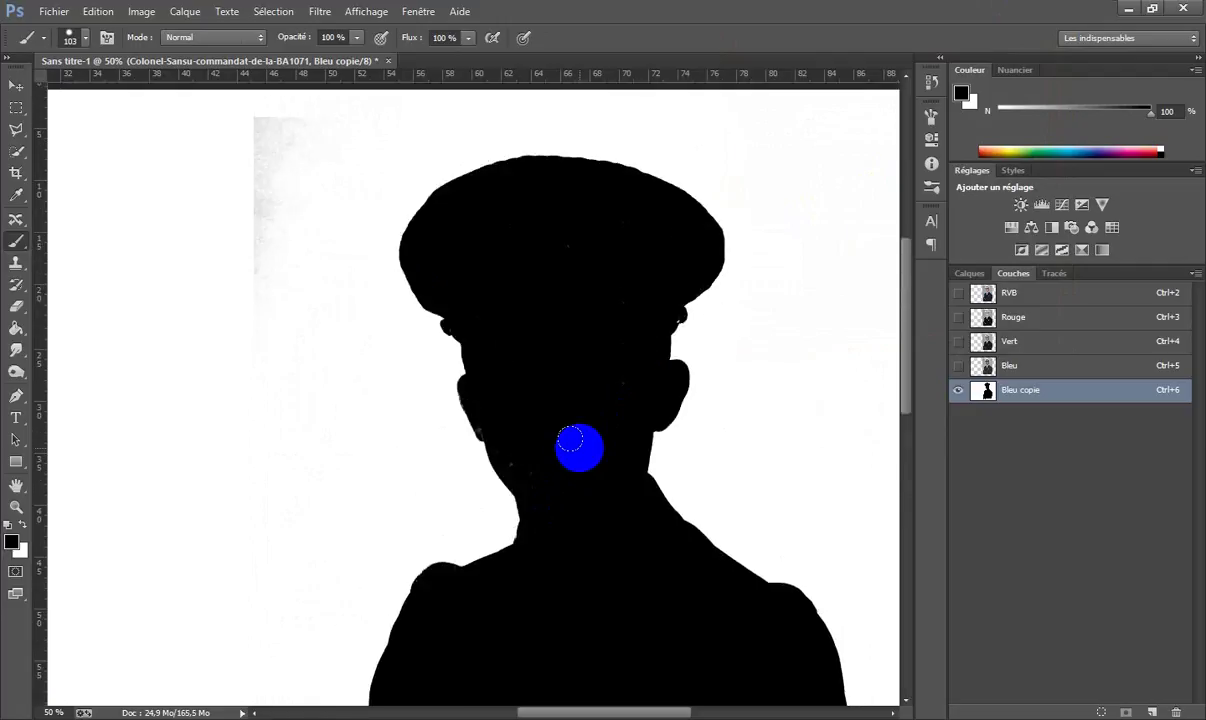
key(ctrl+l)
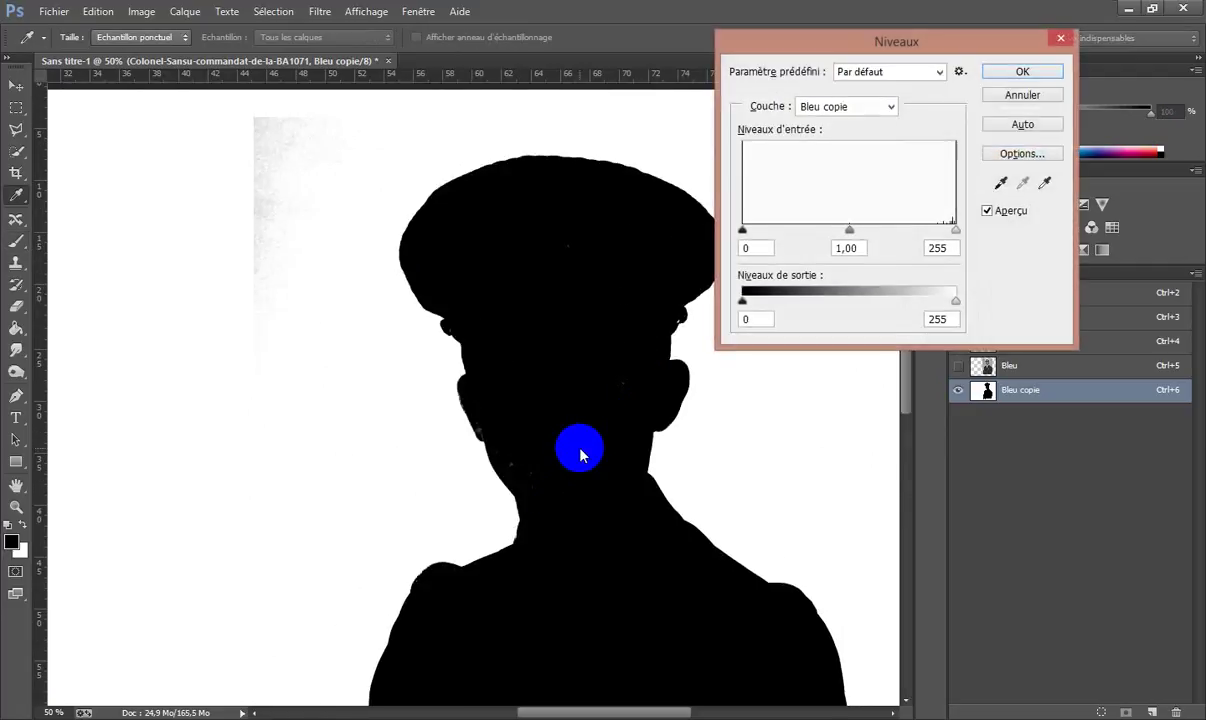
drag(957, 236, 913, 233)
click(1031, 74)
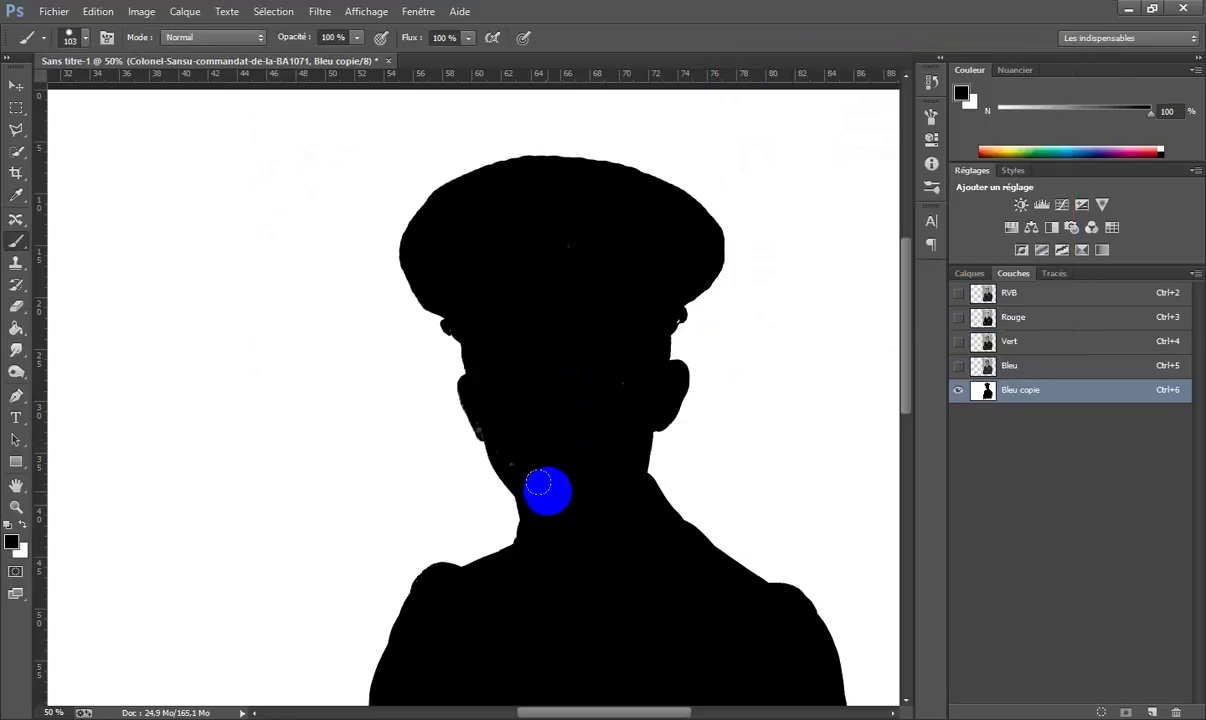
Step: Paint over the stray specks inside the face and cap, and blacken the left ear's edge with a 31 px brush
mouse_move(538, 480)
mouse_down()
mouse_move(510, 448)
mouse_move(506, 420)
mouse_move(615, 379)
mouse_move(583, 423)
mouse_move(583, 258)
mouse_move(508, 236)
mouse_move(590, 221)
mouse_move(501, 202)
mouse_move(514, 291)
mouse_up()
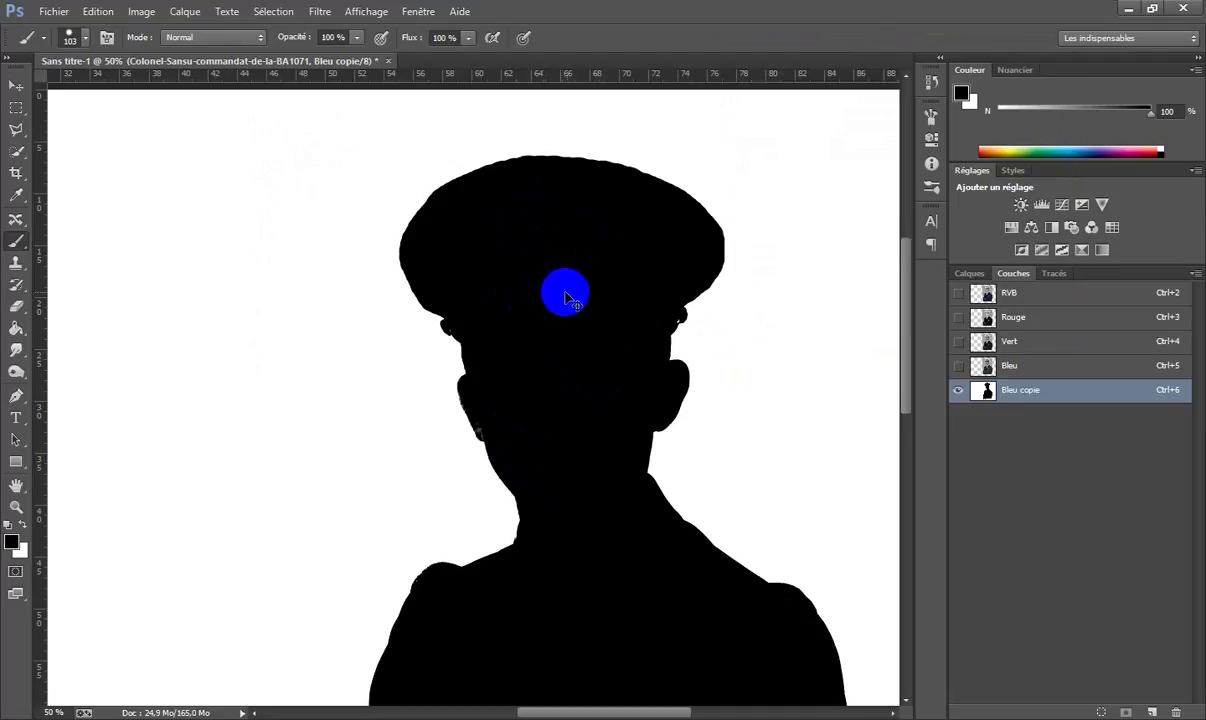
drag(595, 256, 572, 256)
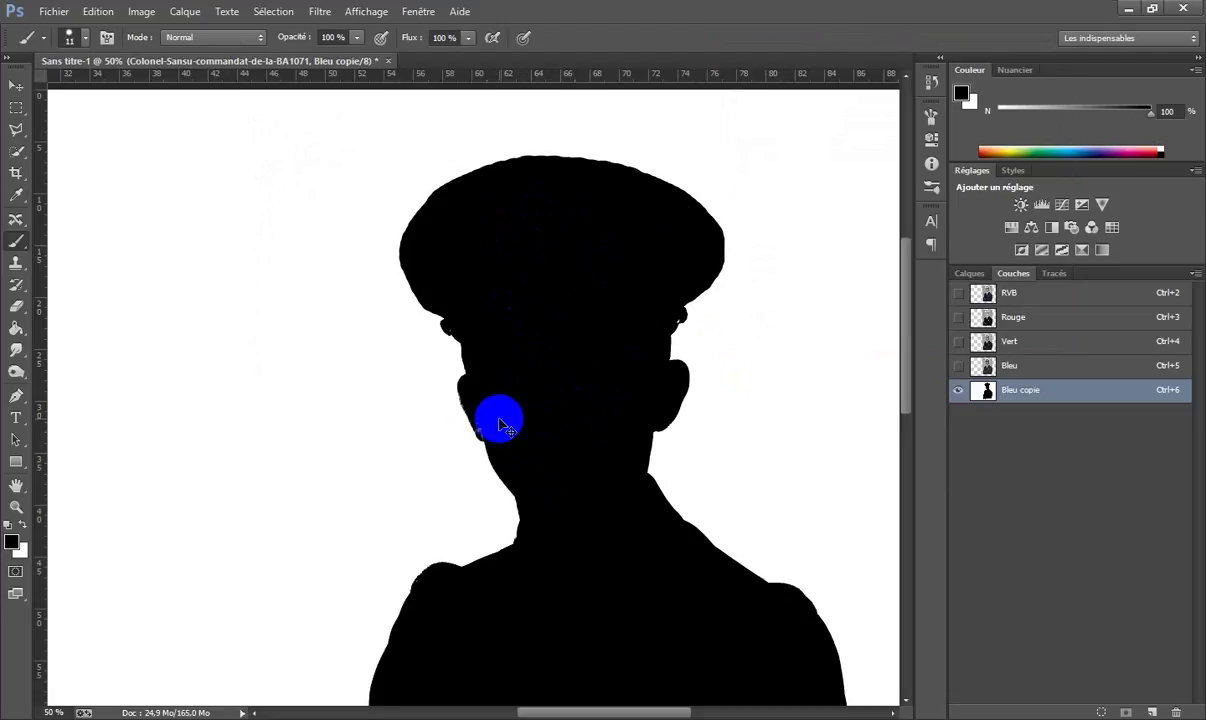
scroll(505, 425, up, 2)
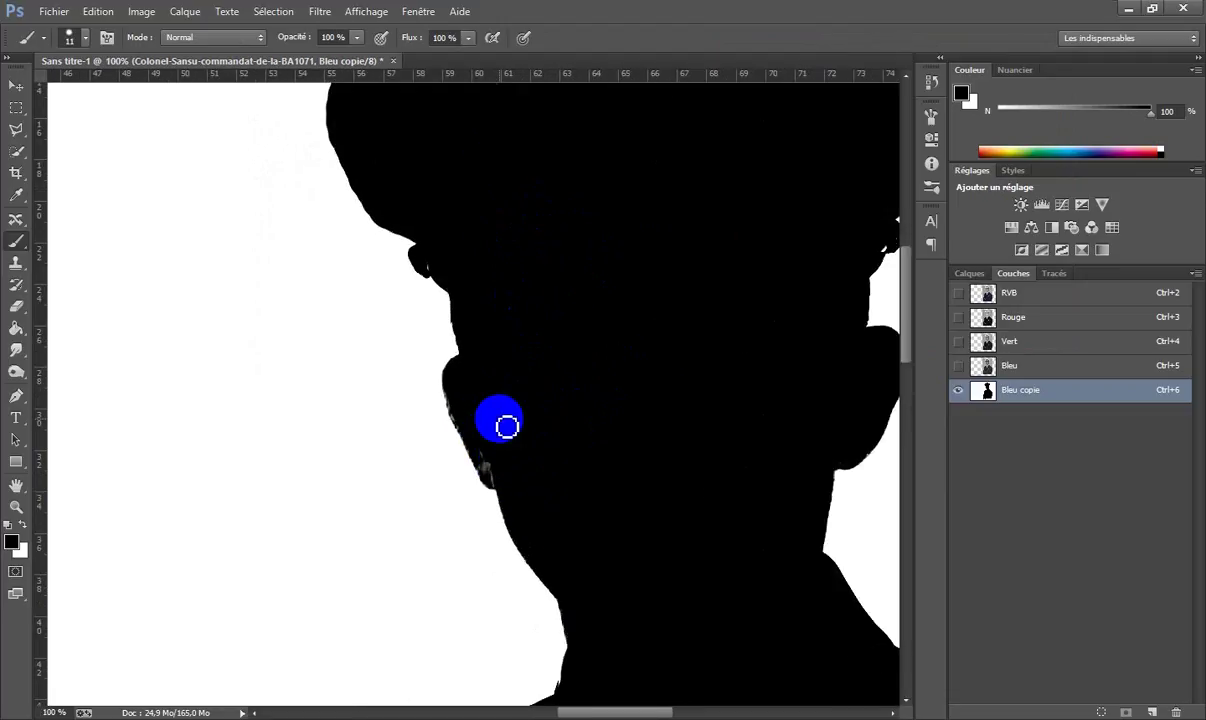
drag(632, 466, 652, 402)
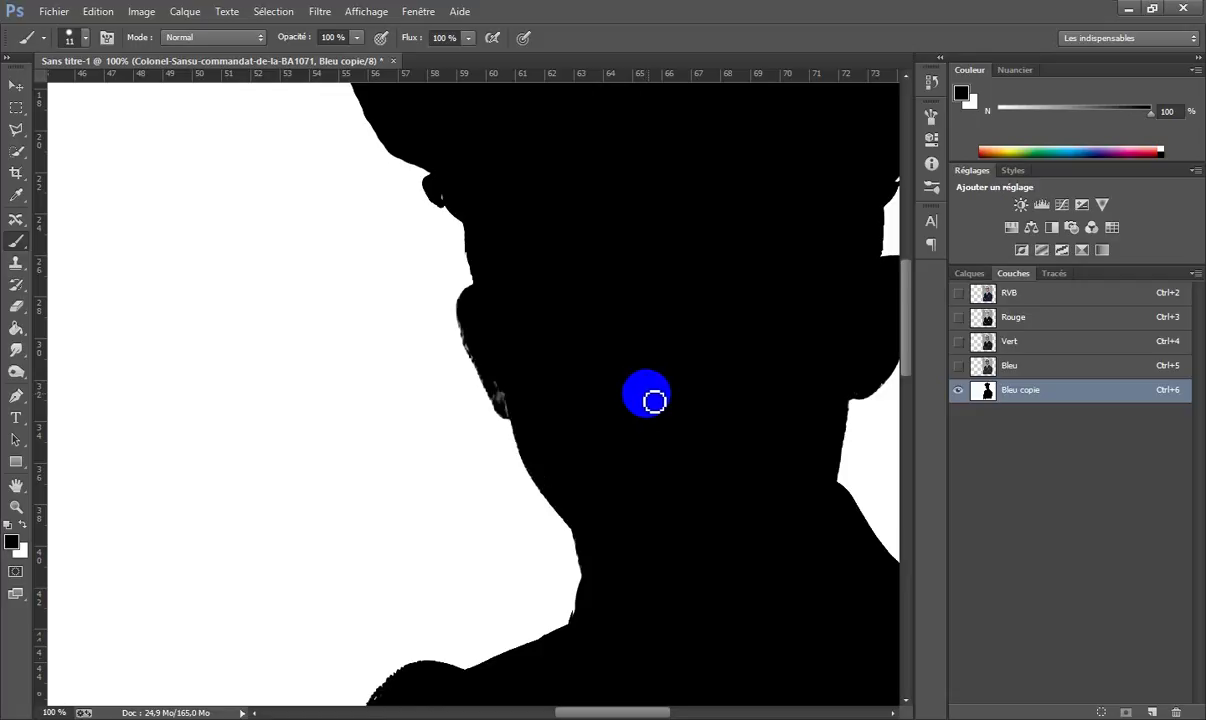
drag(606, 468, 619, 456)
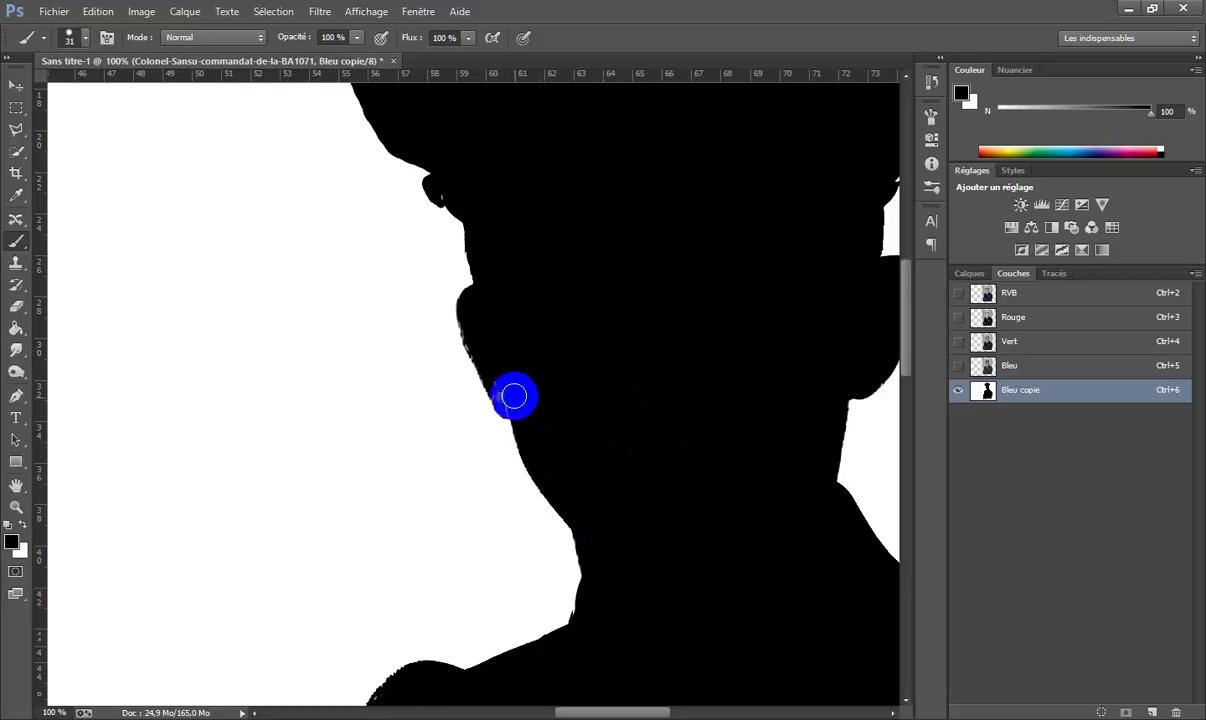
mouse_move(507, 400)
mouse_down()
mouse_move(471, 328)
mouse_move(485, 350)
mouse_move(500, 346)
mouse_up()
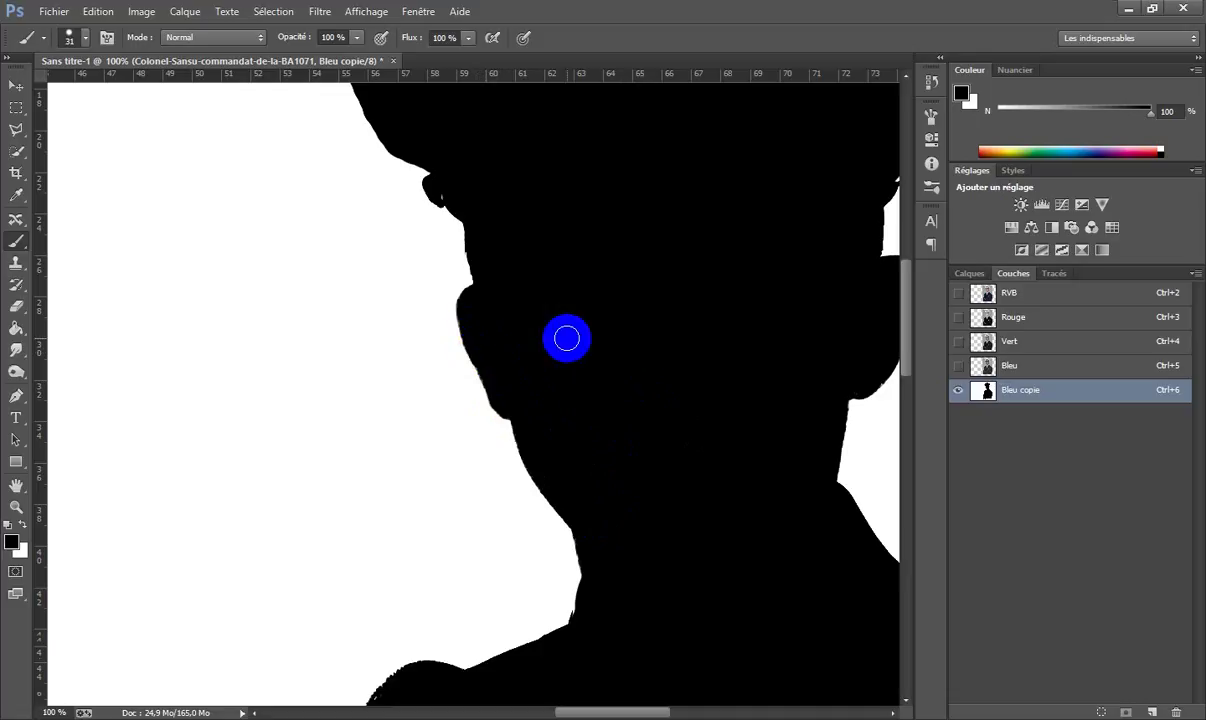
Step: Fill the small gaps around the strap buttons on both sides of the cap with black
scroll(566, 339, up, 2)
click(444, 255)
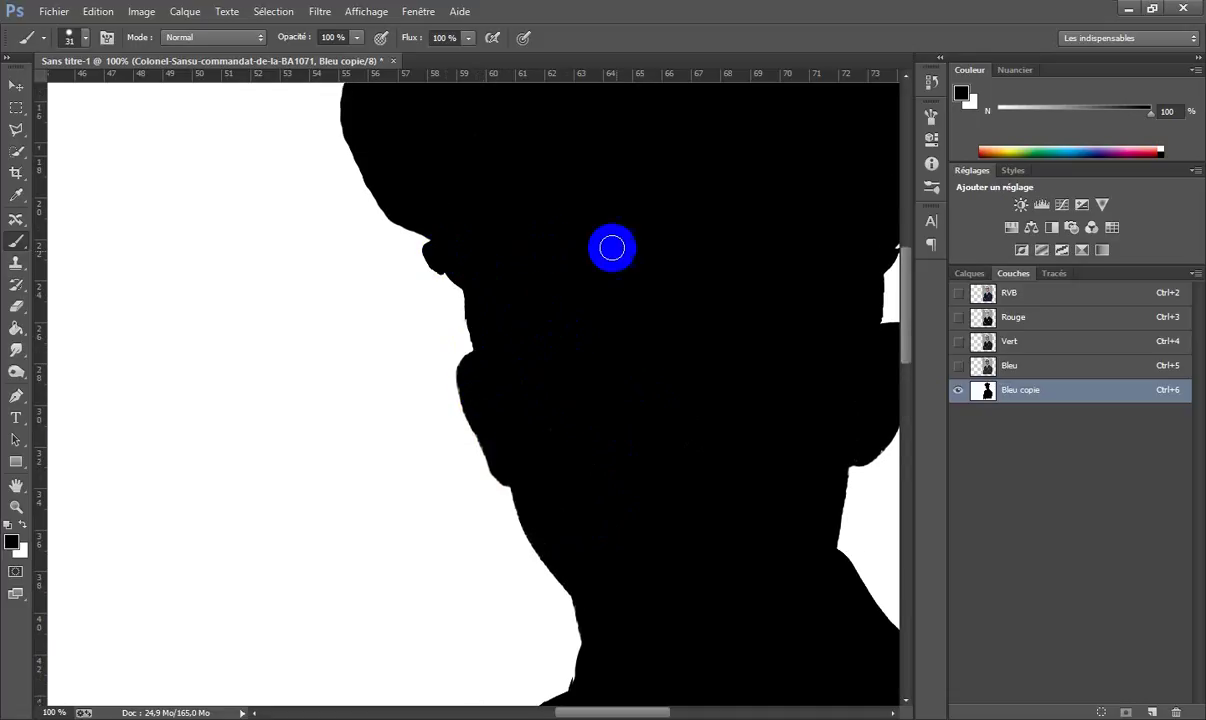
key(space)
mouse_move(752, 259)
mouse_down()
mouse_move(685, 301)
mouse_move(612, 313)
mouse_up()
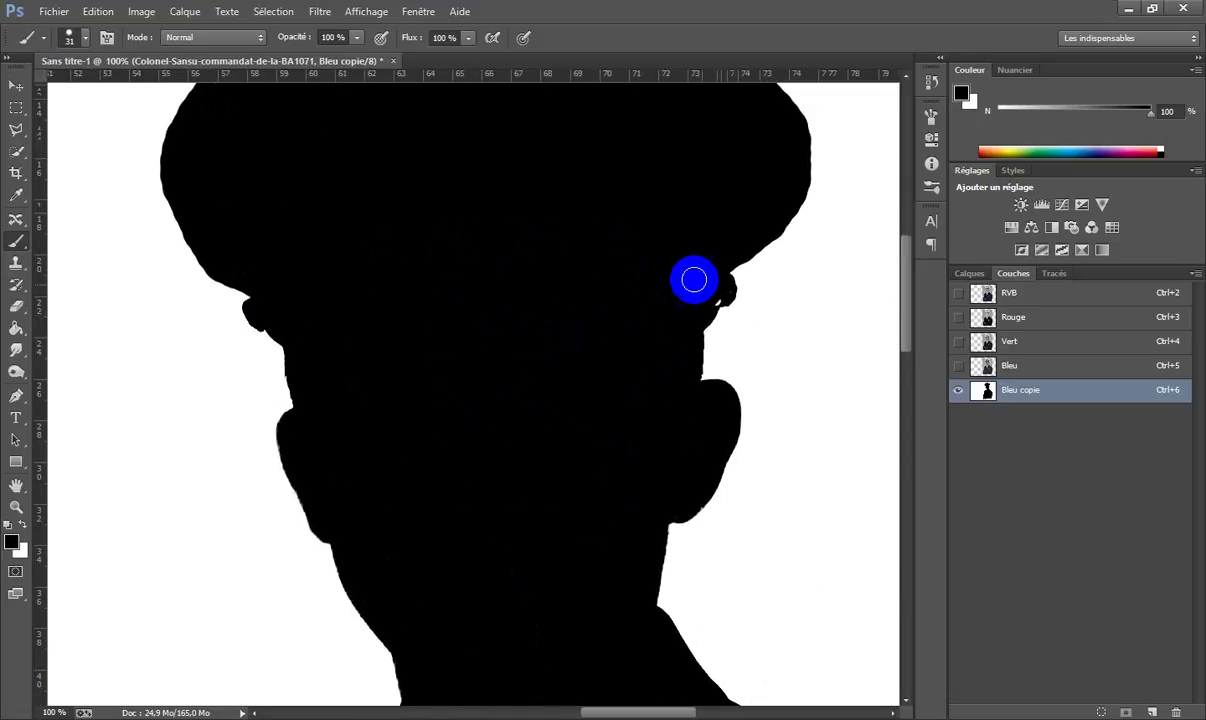
drag(719, 288, 709, 294)
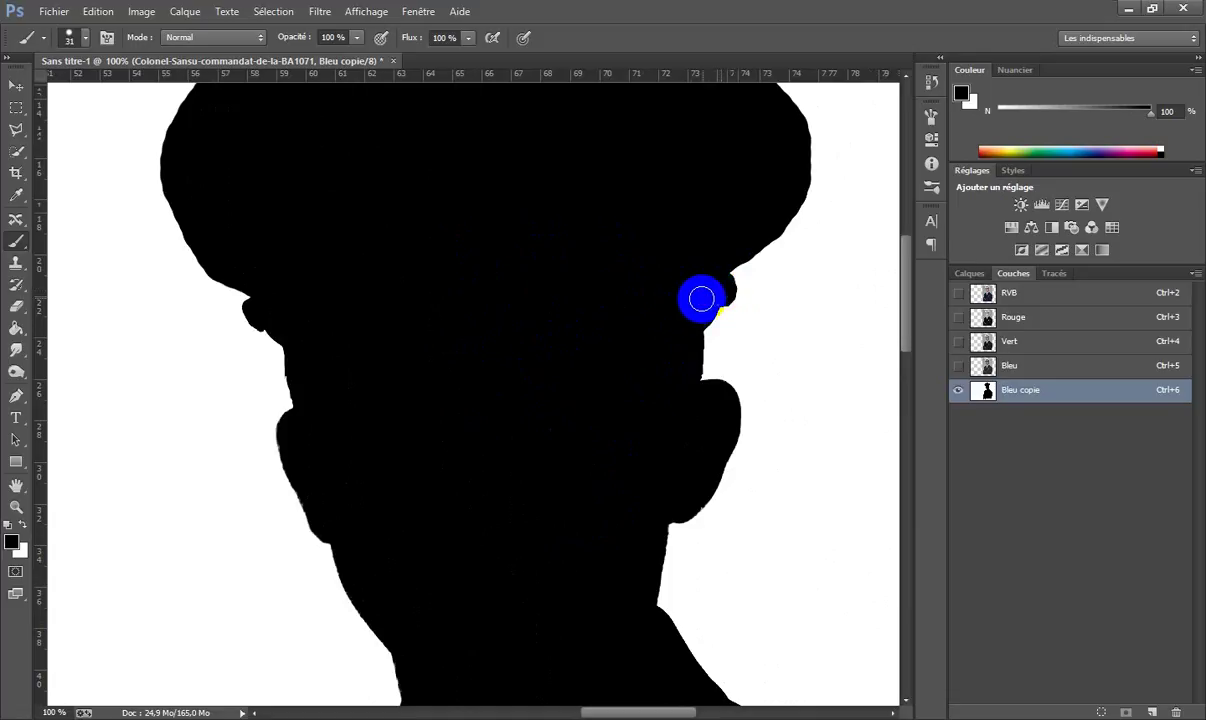
Step: Touch up the left jaw and neck in black and fill the light specks along both shoulders
scroll(532, 489, down, 4)
scroll(532, 489, down, 1)
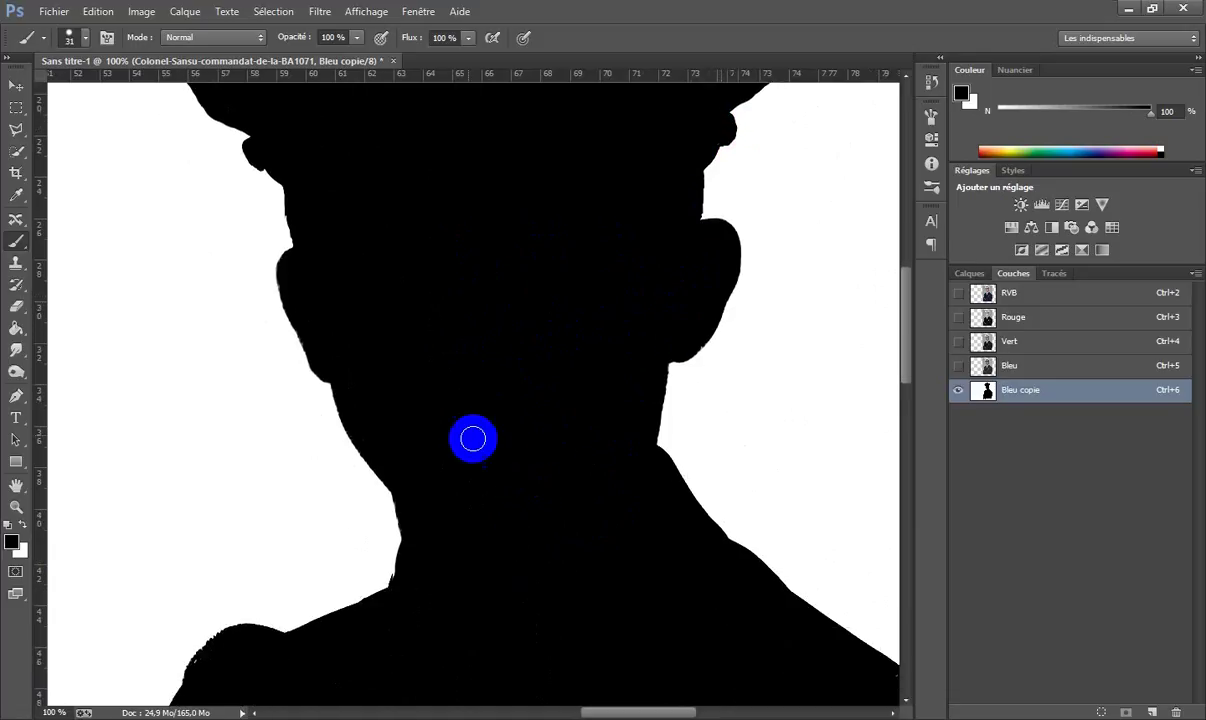
drag(368, 406, 414, 513)
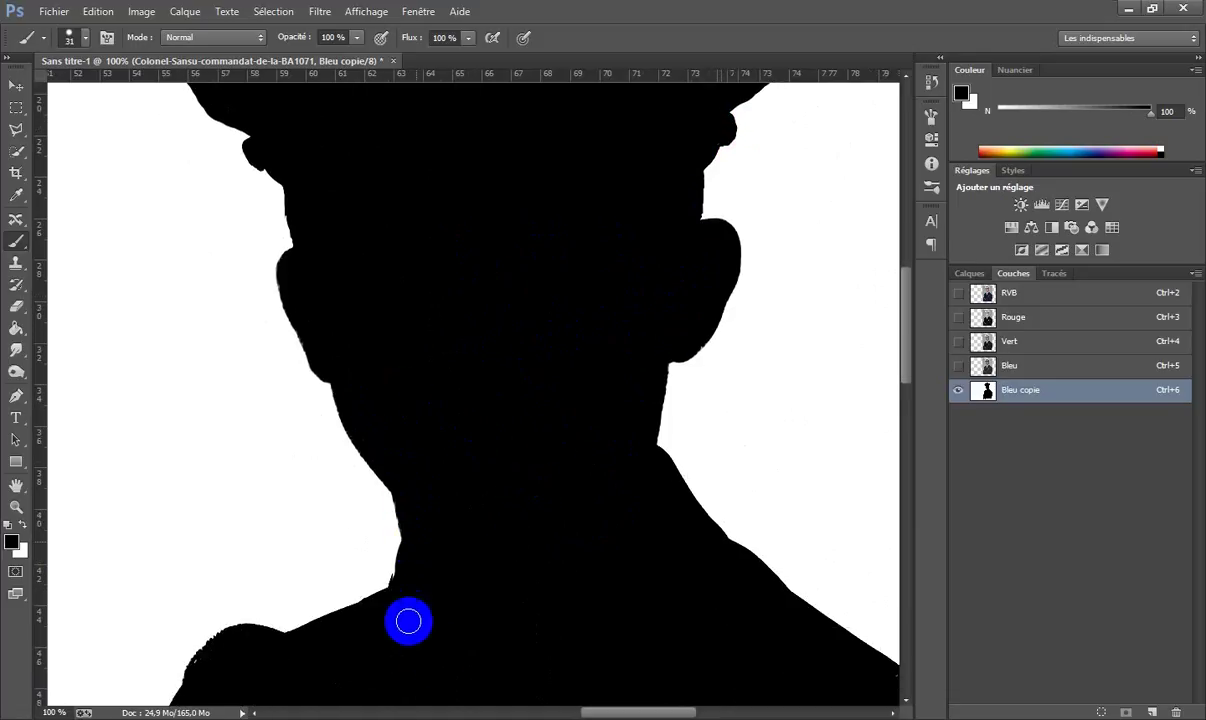
scroll(533, 596, down, 8)
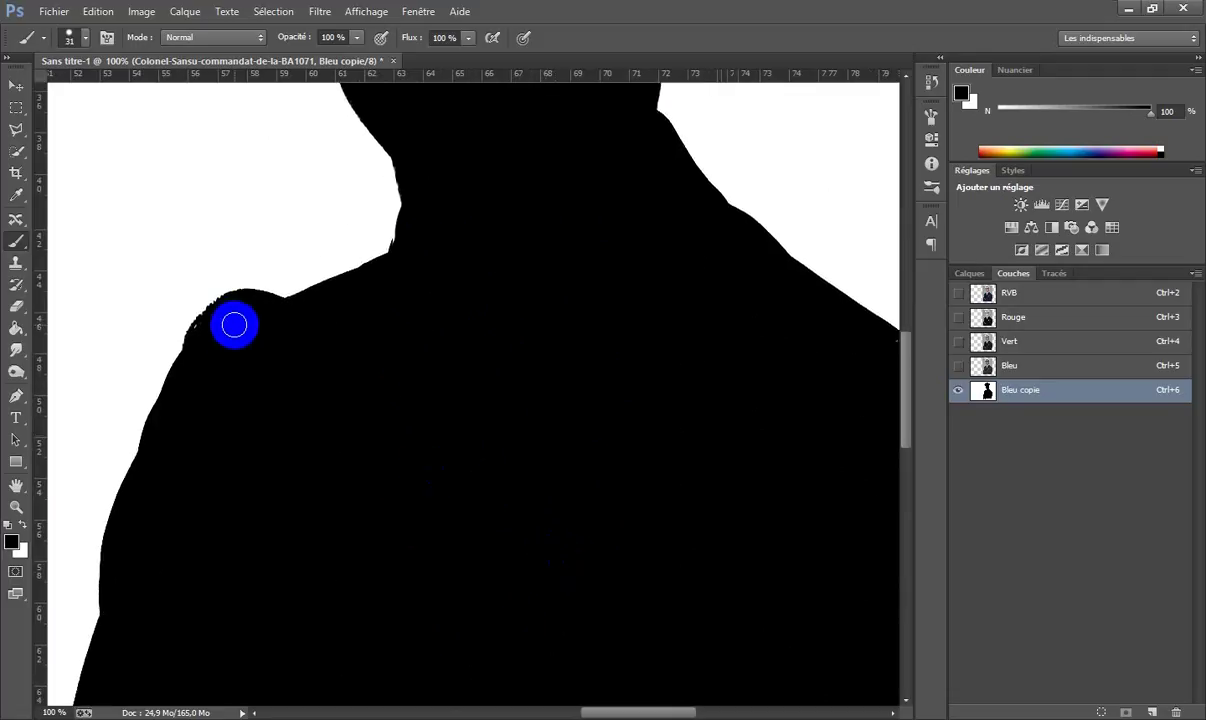
mouse_move(225, 315)
mouse_down()
mouse_move(205, 329)
mouse_move(269, 315)
mouse_up()
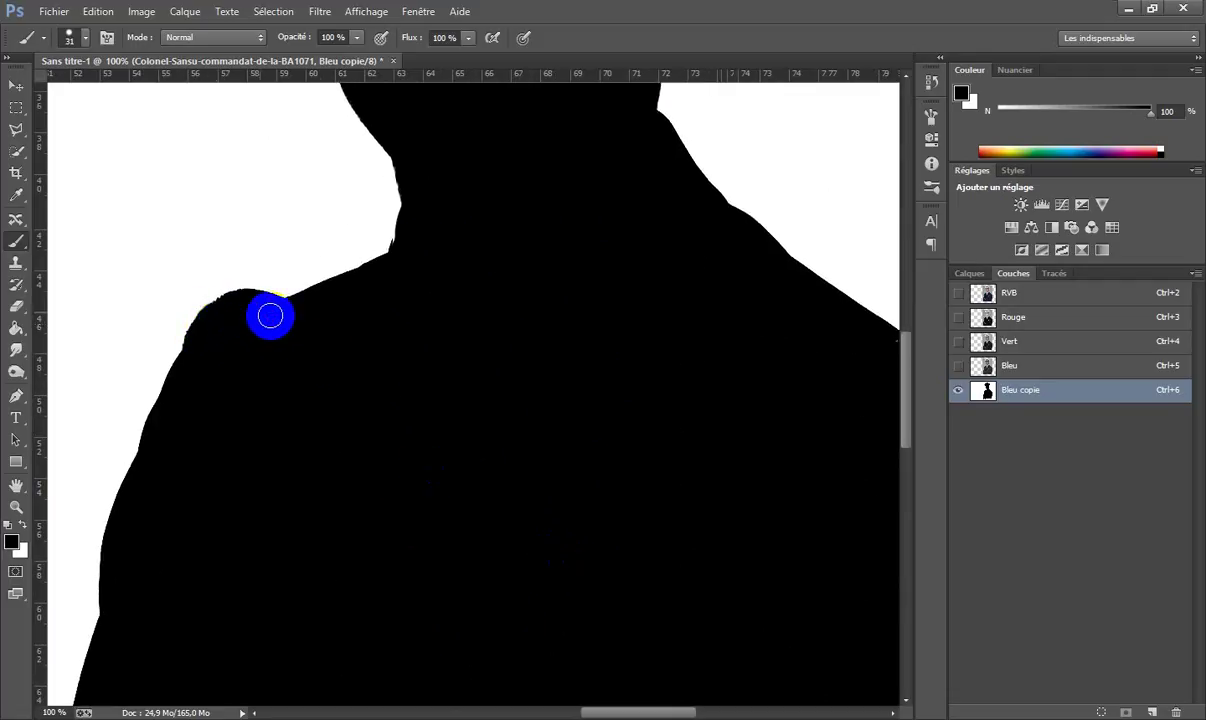
mouse_move(716, 380)
mouse_down()
mouse_move(673, 507)
mouse_move(565, 353)
mouse_up()
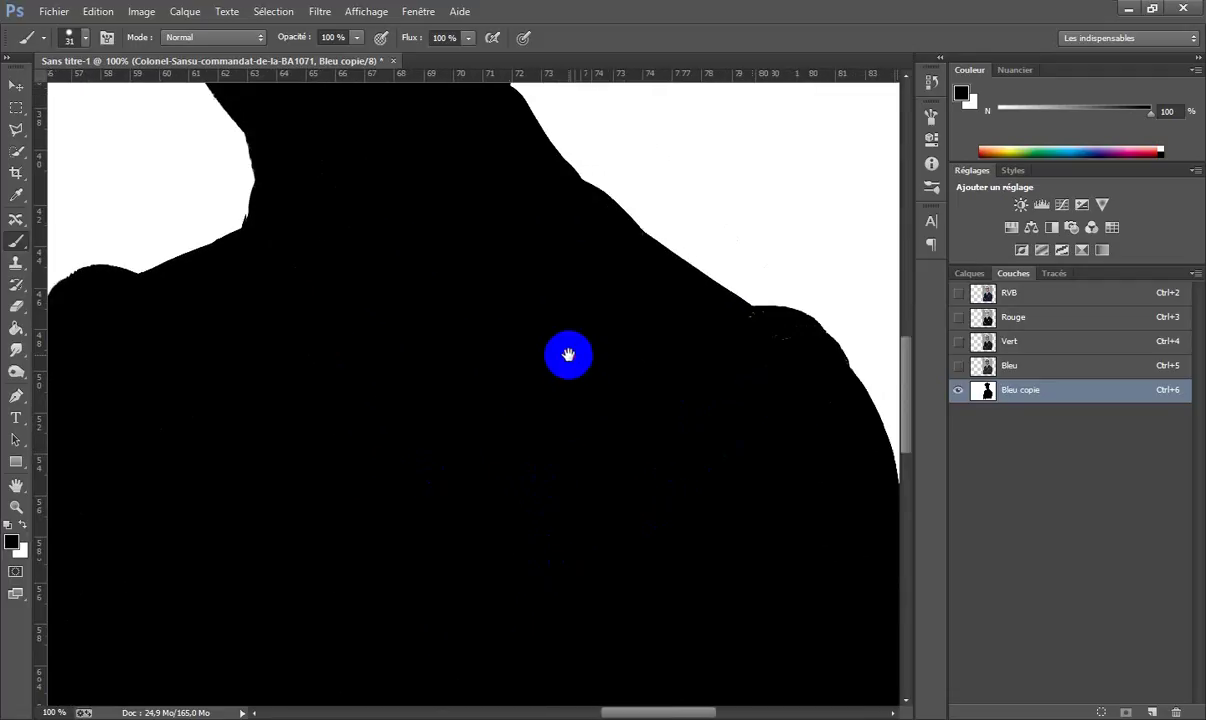
mouse_move(746, 336)
mouse_down()
mouse_move(743, 326)
mouse_move(791, 331)
mouse_move(759, 323)
mouse_move(824, 350)
mouse_move(834, 382)
mouse_up()
Step: Load the finished Bleu copie channel as a selection and make the officer portrait layer active in full colour
drag(590, 515, 628, 212)
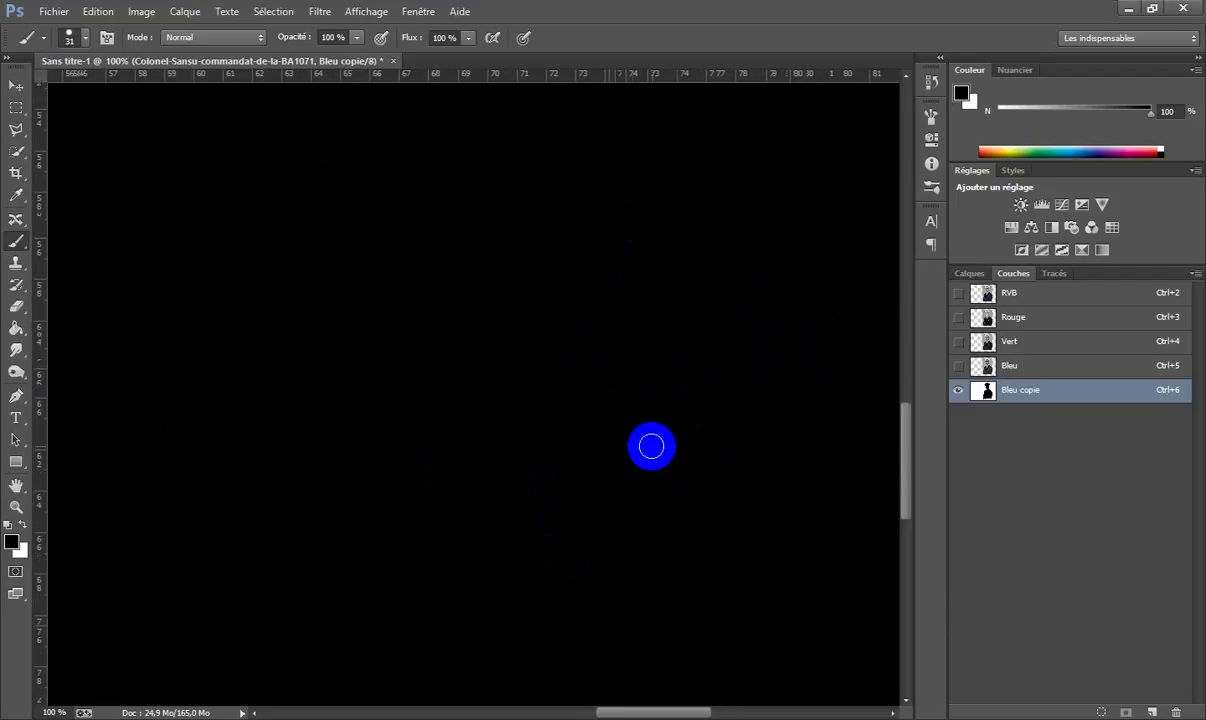
key(ctrl+minus)
key(ctrl+minus)
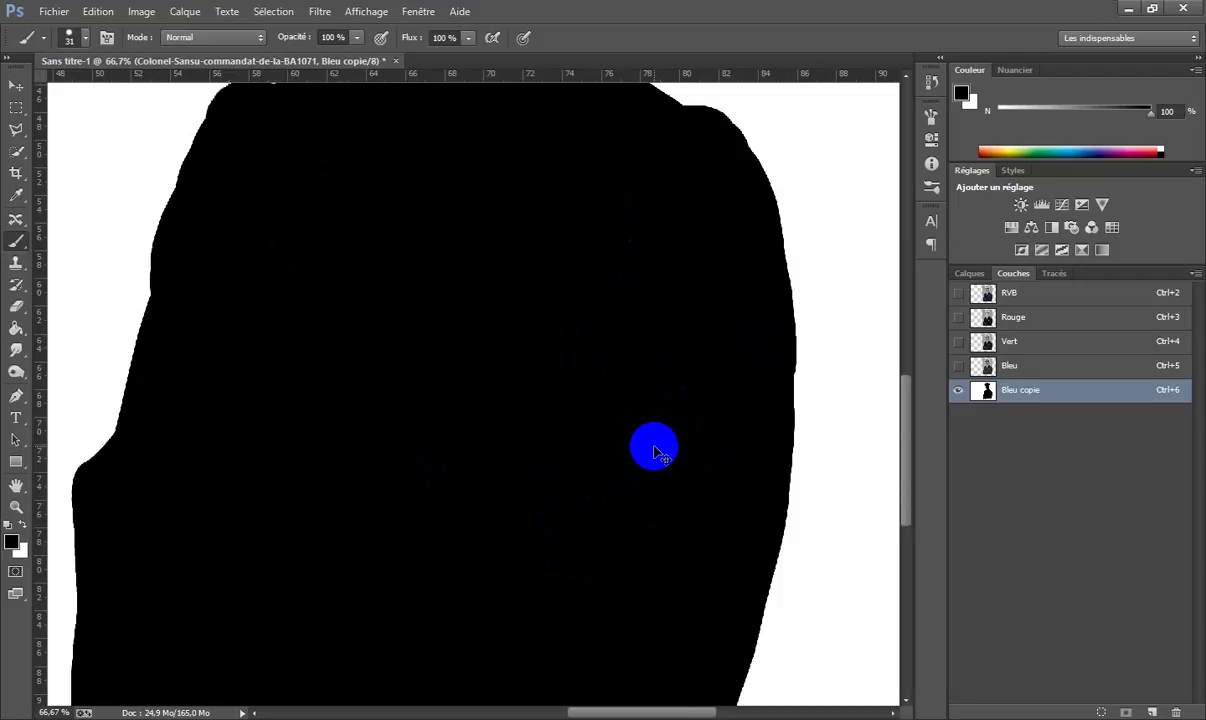
scroll(530, 543, up, 3)
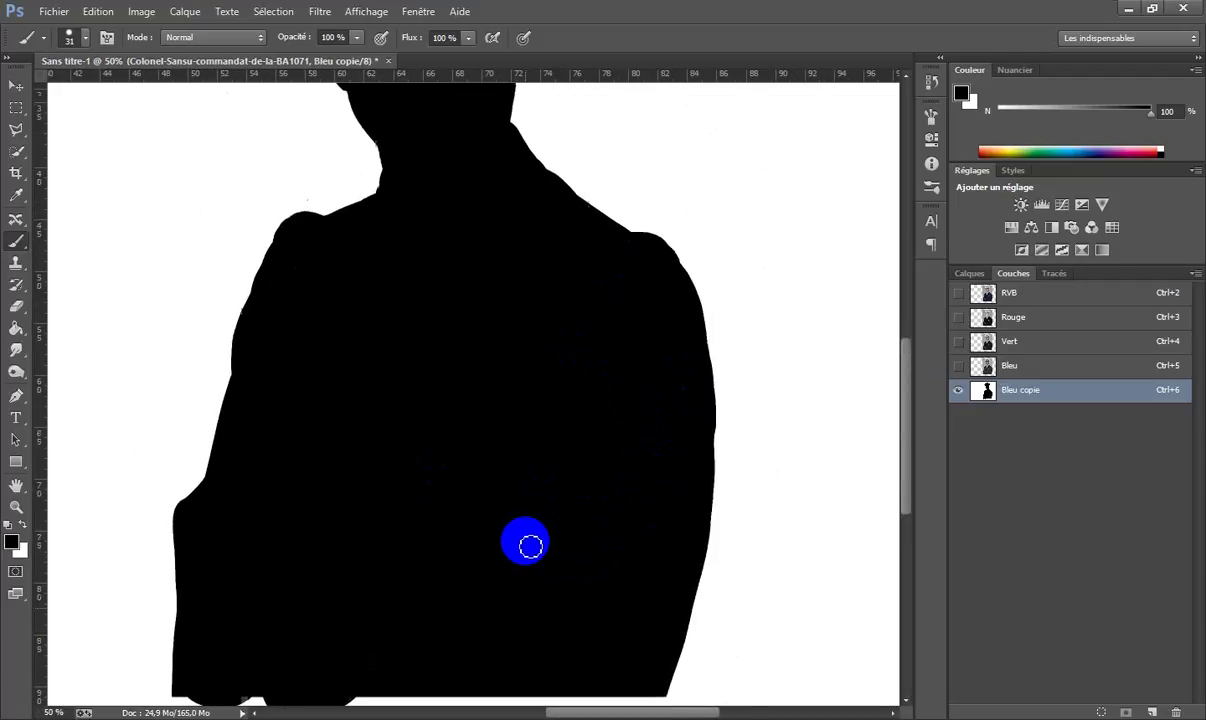
scroll(530, 546, up, 8)
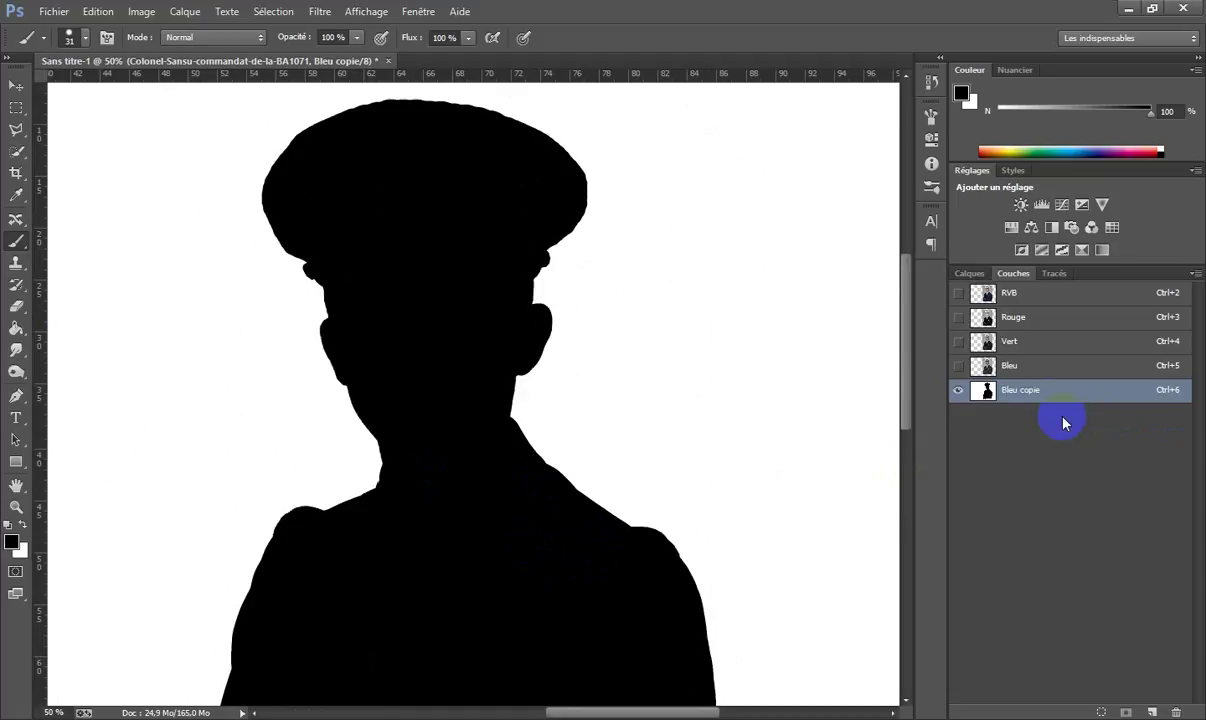
ctrl+click(989, 391)
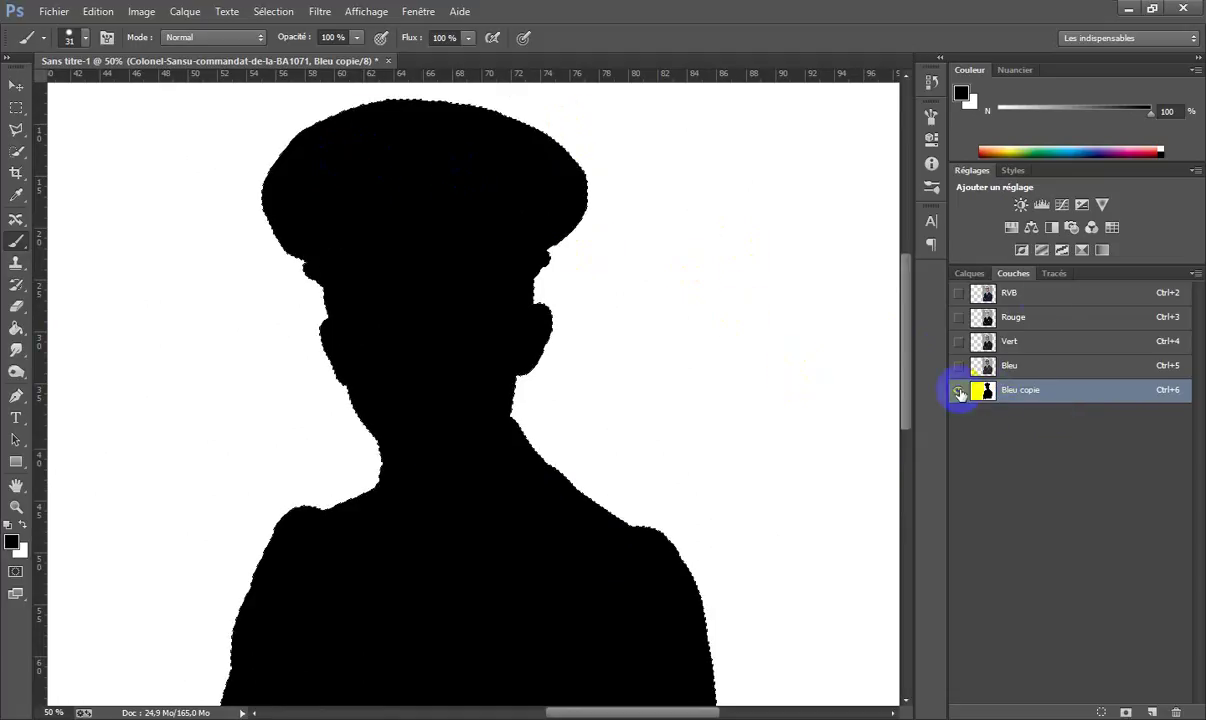
click(969, 273)
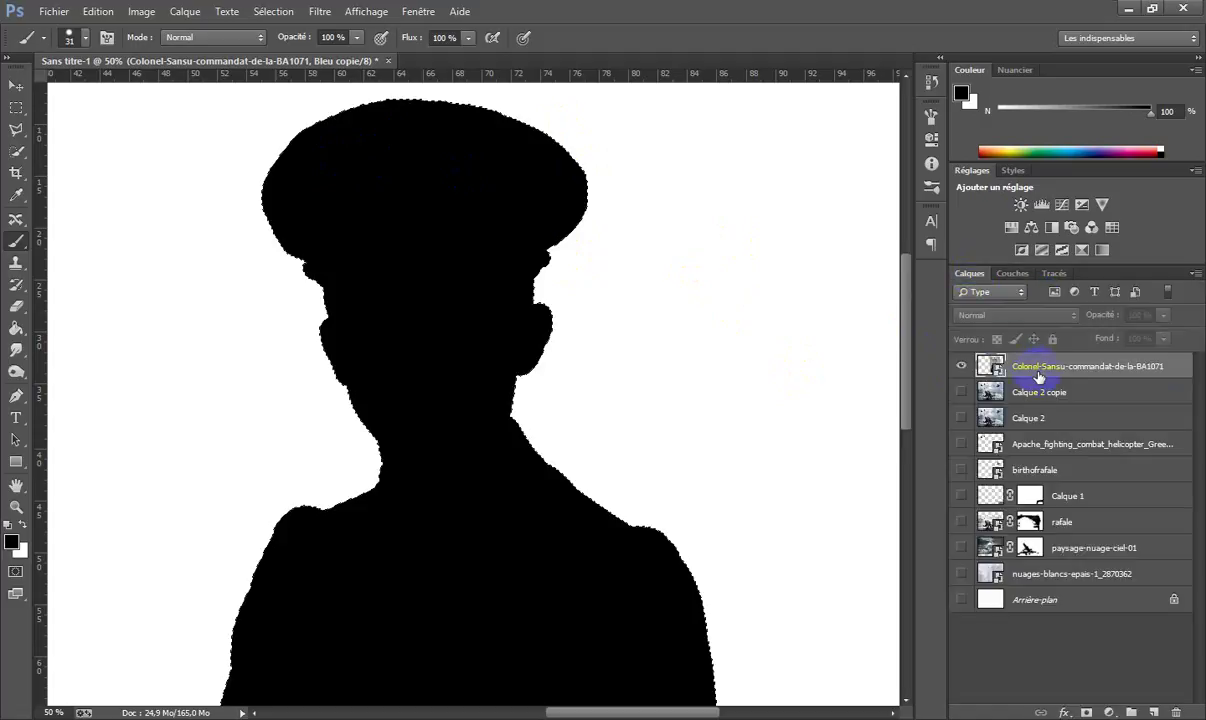
click(1041, 372)
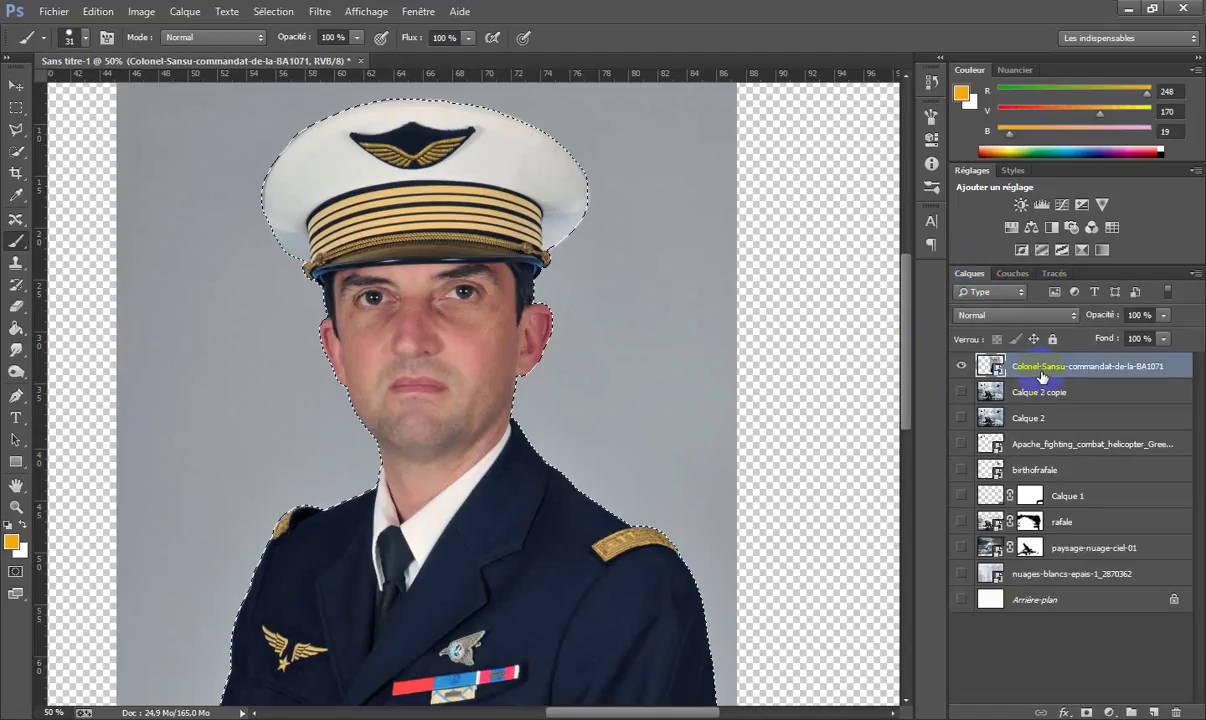
Step: Rasterize the officer portrait layer while keeping the loaded selection
right_click(988, 364)
click(985, 342)
right_click(1047, 369)
click(868, 334)
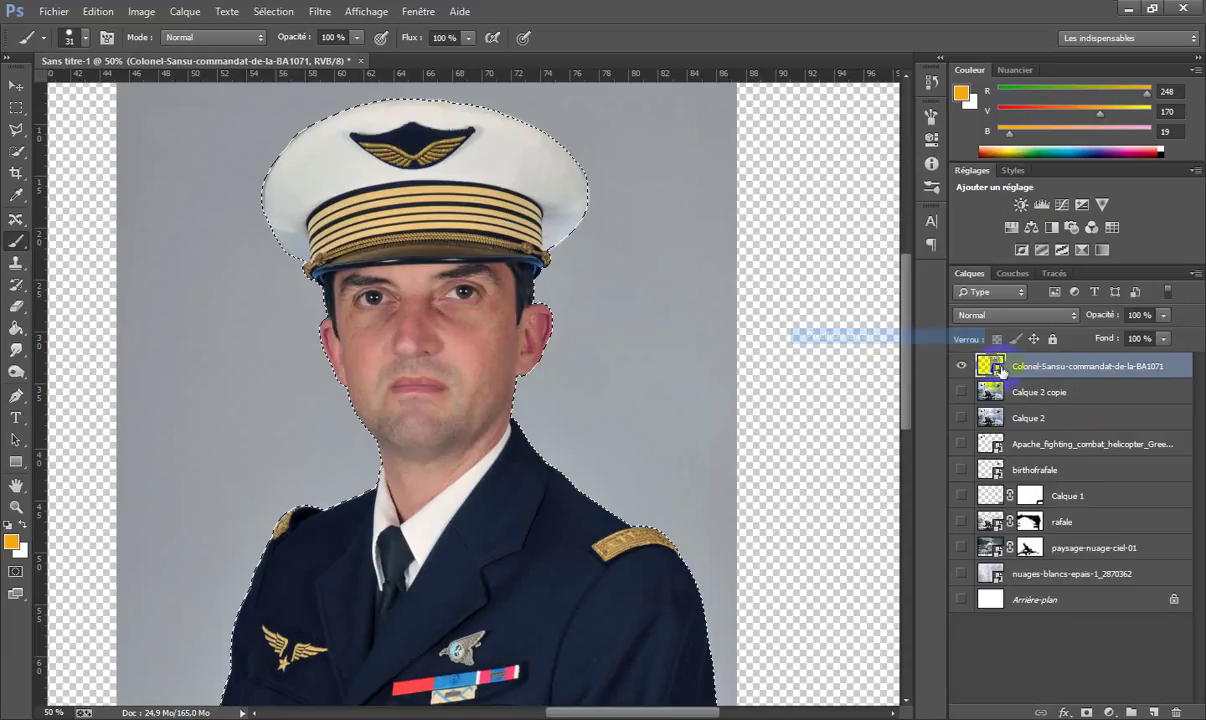
Step: Delete the grey background around the officer on the portrait layer and clear the selection
click(1011, 371)
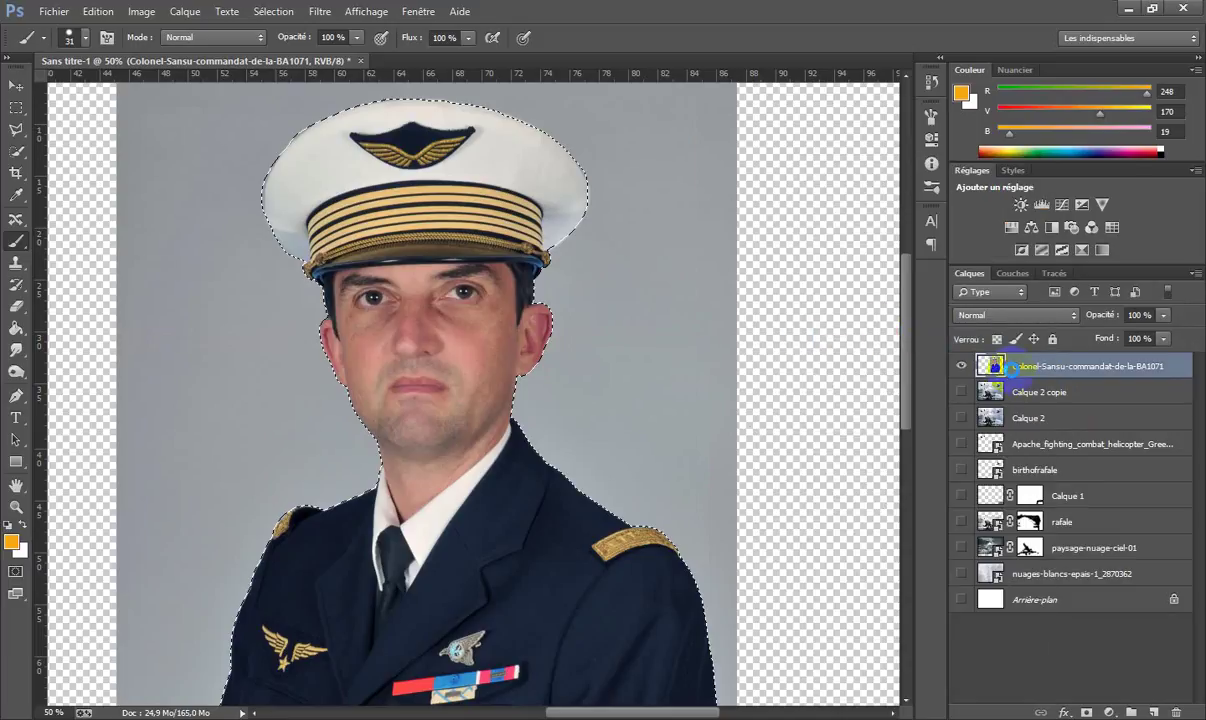
key(Delete)
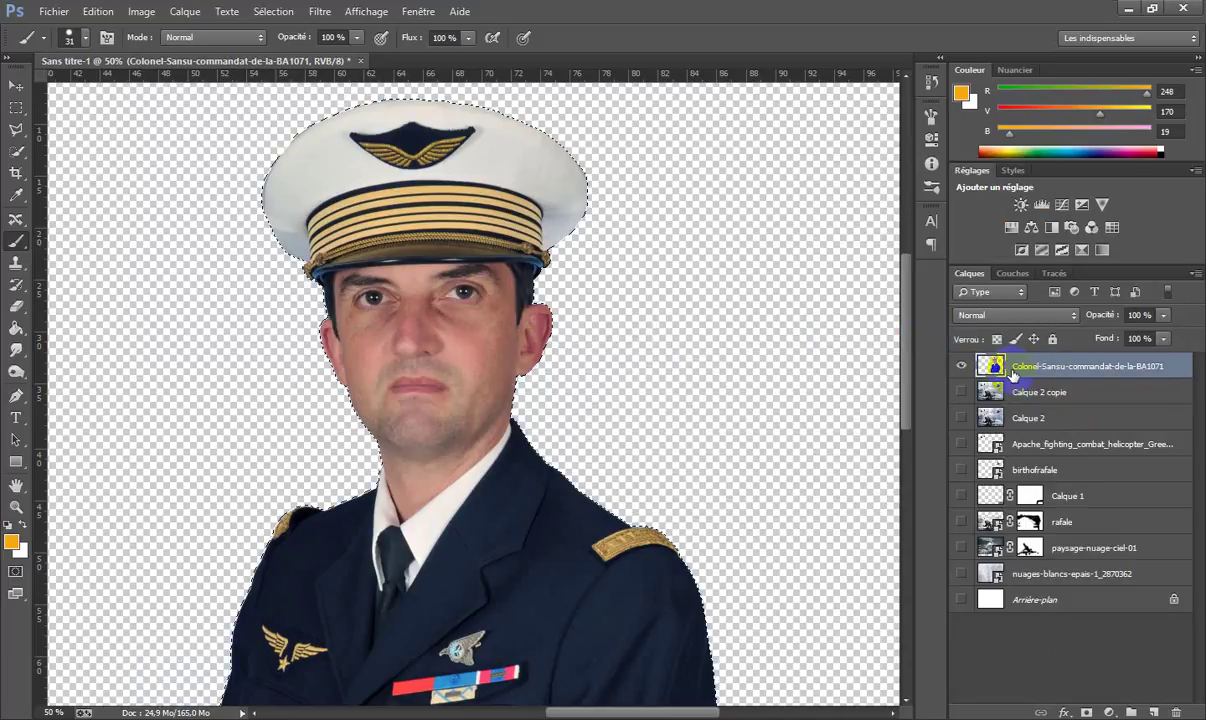
key(ctrl+d)
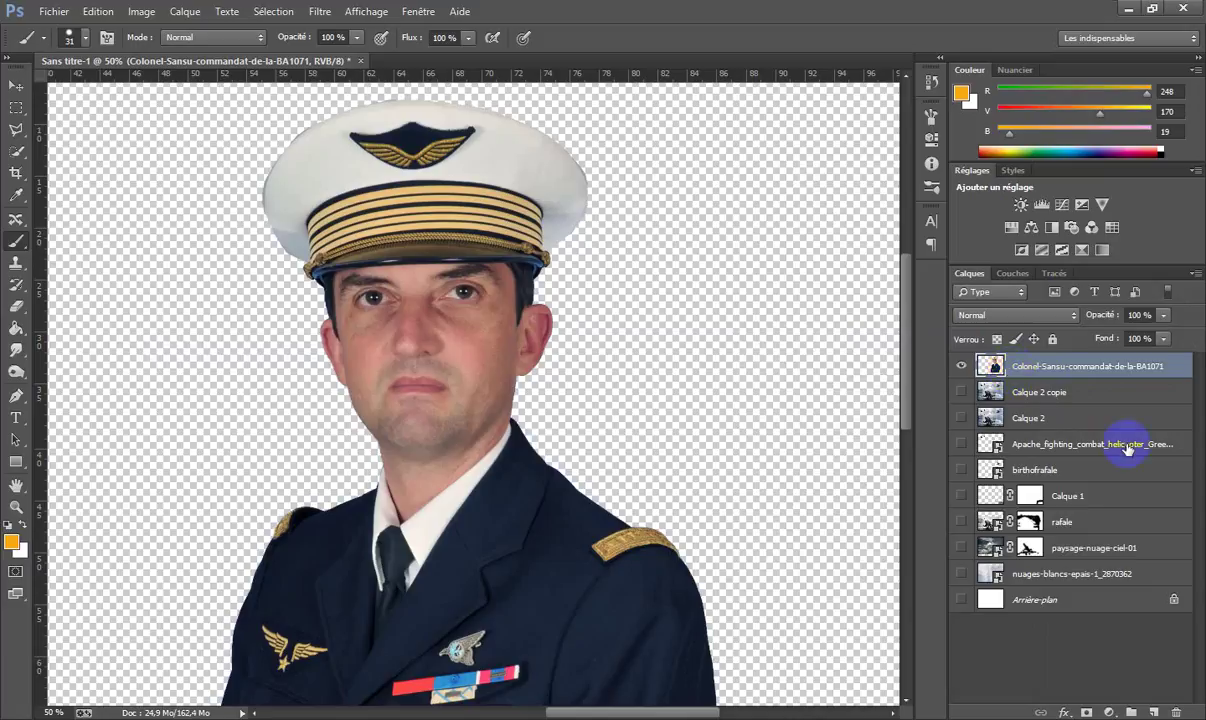
Step: With Calque 2 and Calque 2 copie shown, rotate the officer cutout by -6.75° and move it down to the picture's lower edge
click(960, 417)
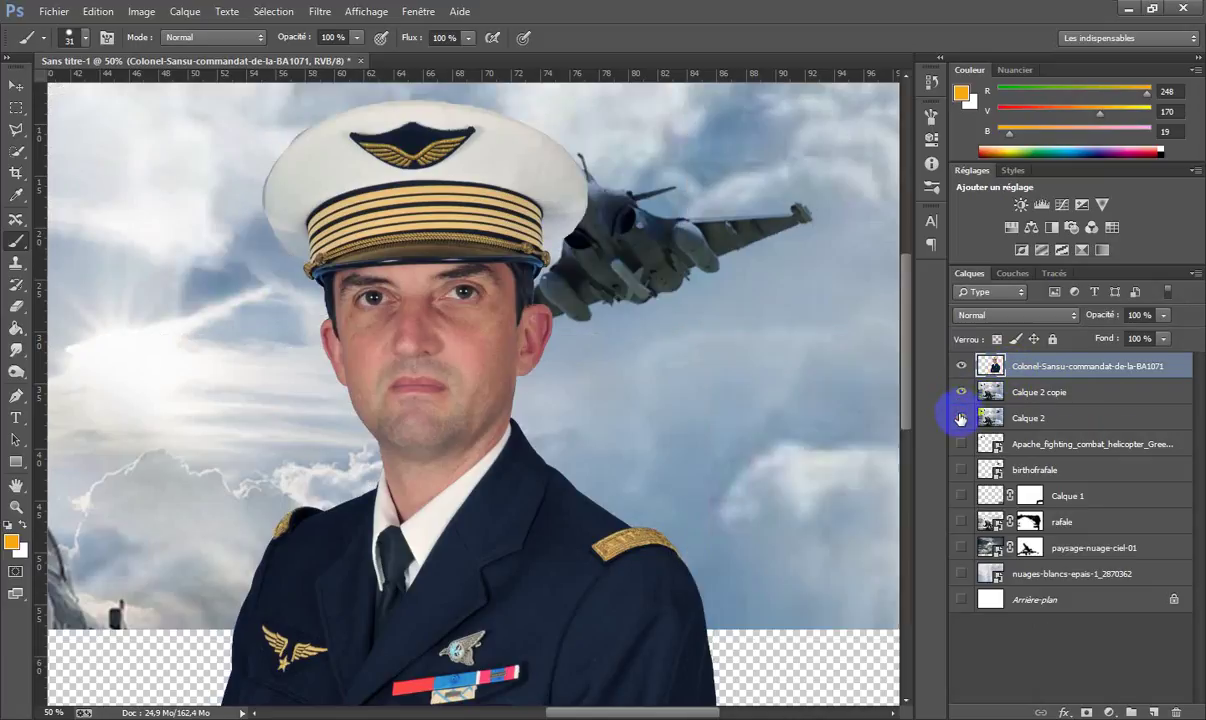
key(ctrl+minus)
key(ctrl+minus)
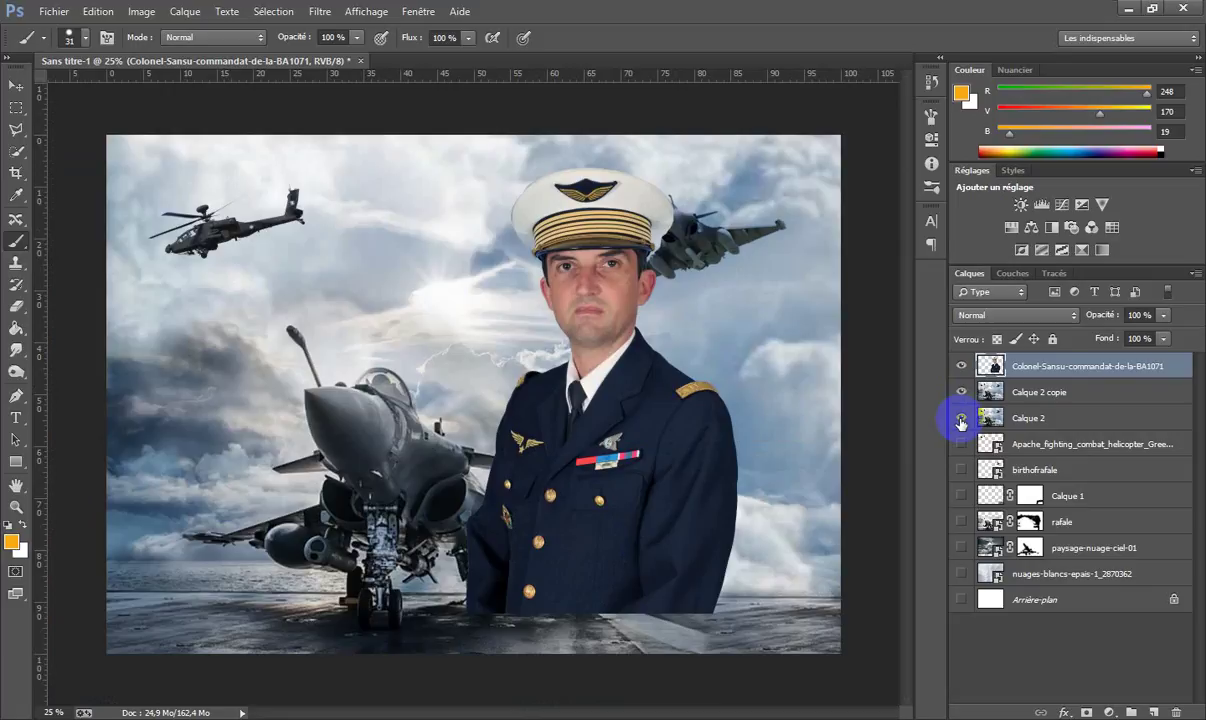
key(ctrl+t)
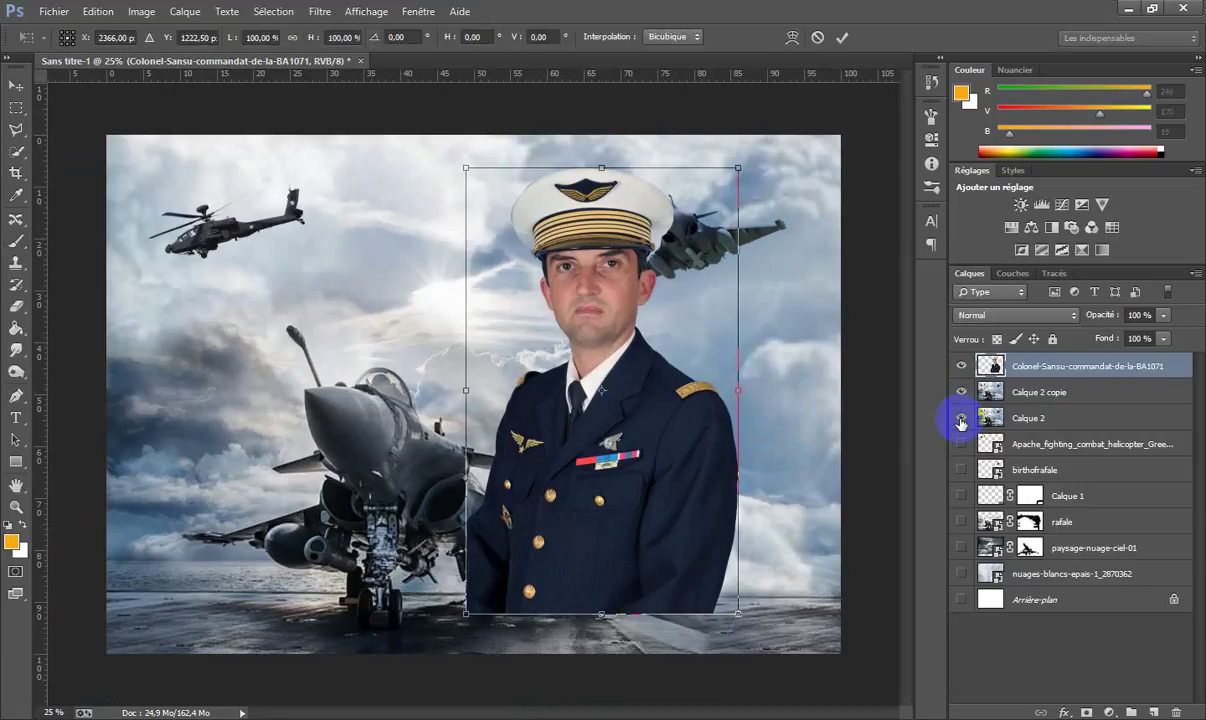
drag(686, 515, 696, 560)
drag(777, 613, 797, 609)
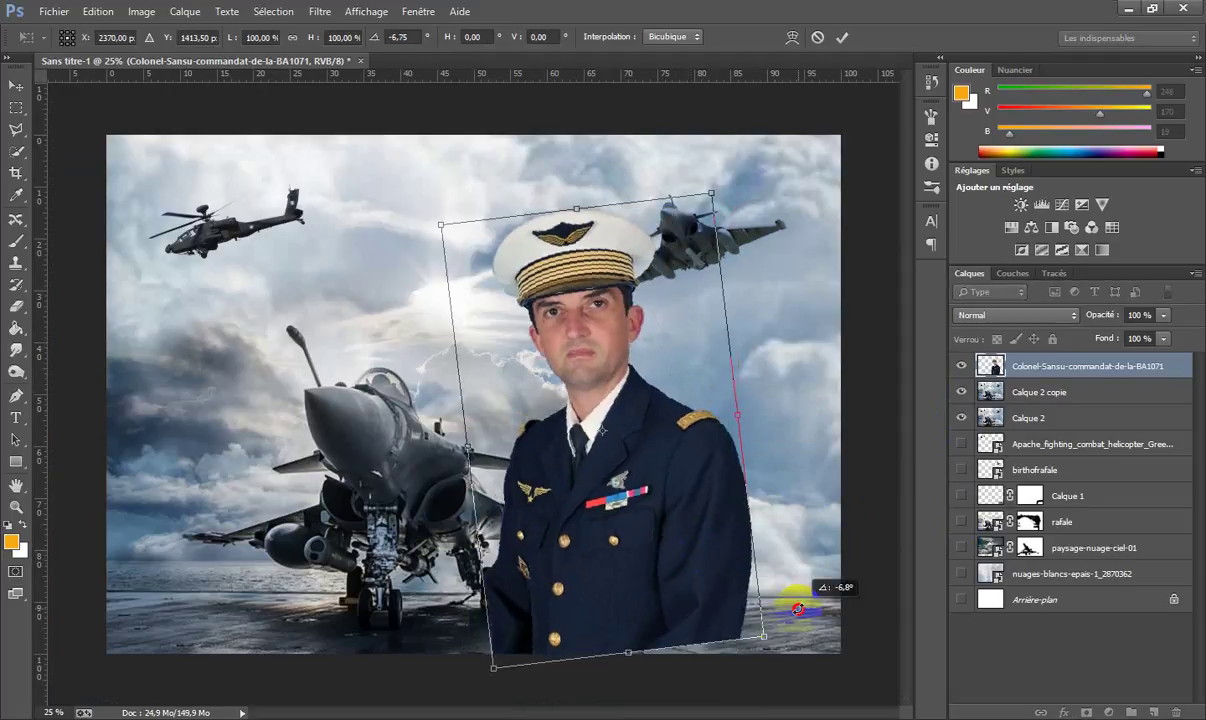
drag(725, 593, 666, 568)
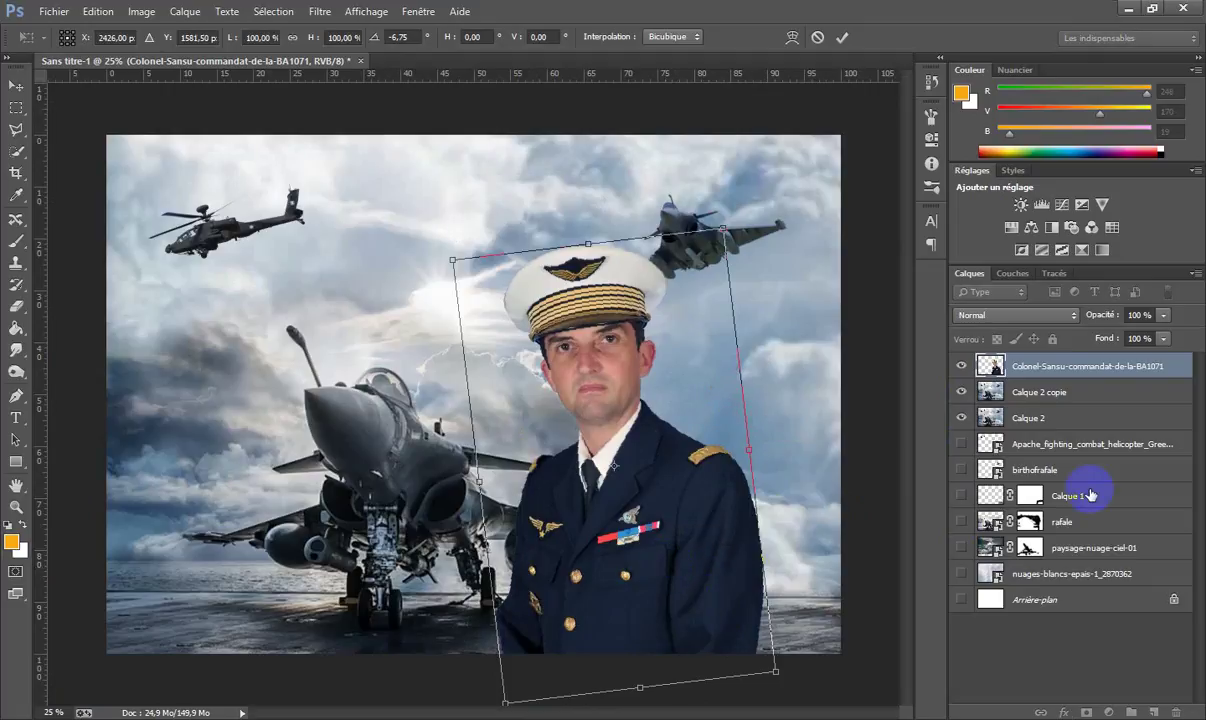
key(Return)
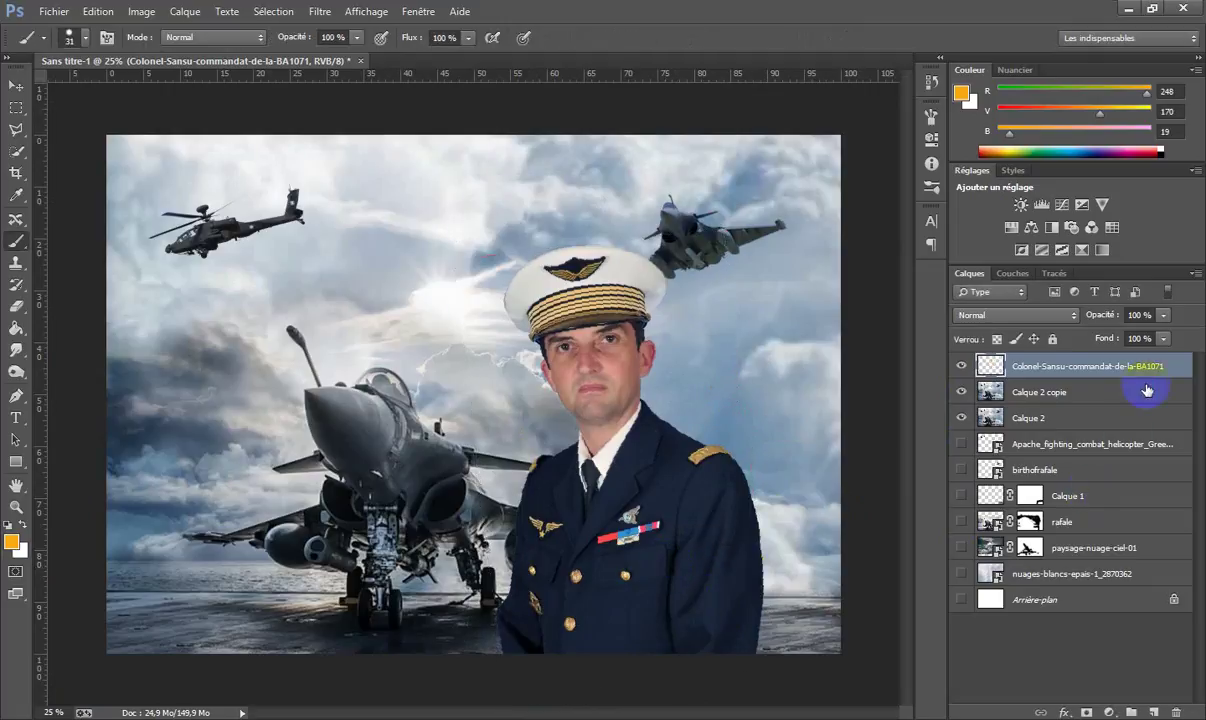
Step: Place the officer layer between Calque 2 copie and Calque 2, and mask Calque 2 copie with the officer's silhouette
drag(1108, 370, 1090, 418)
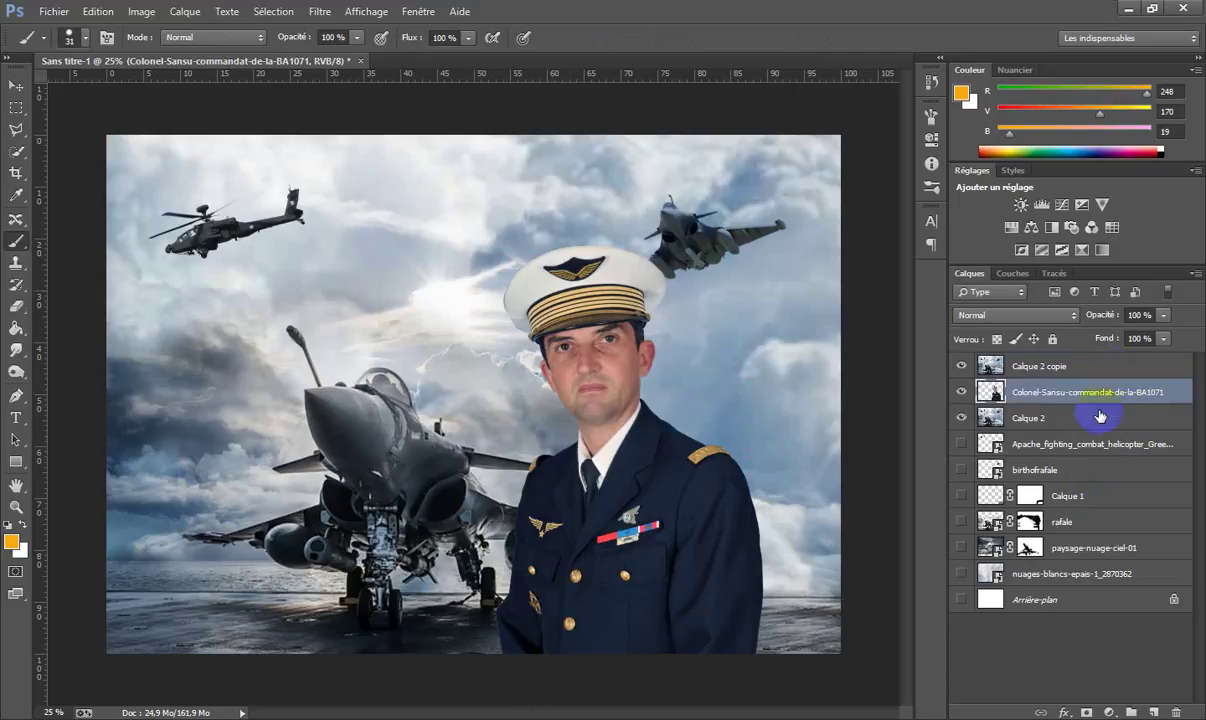
click(1056, 370)
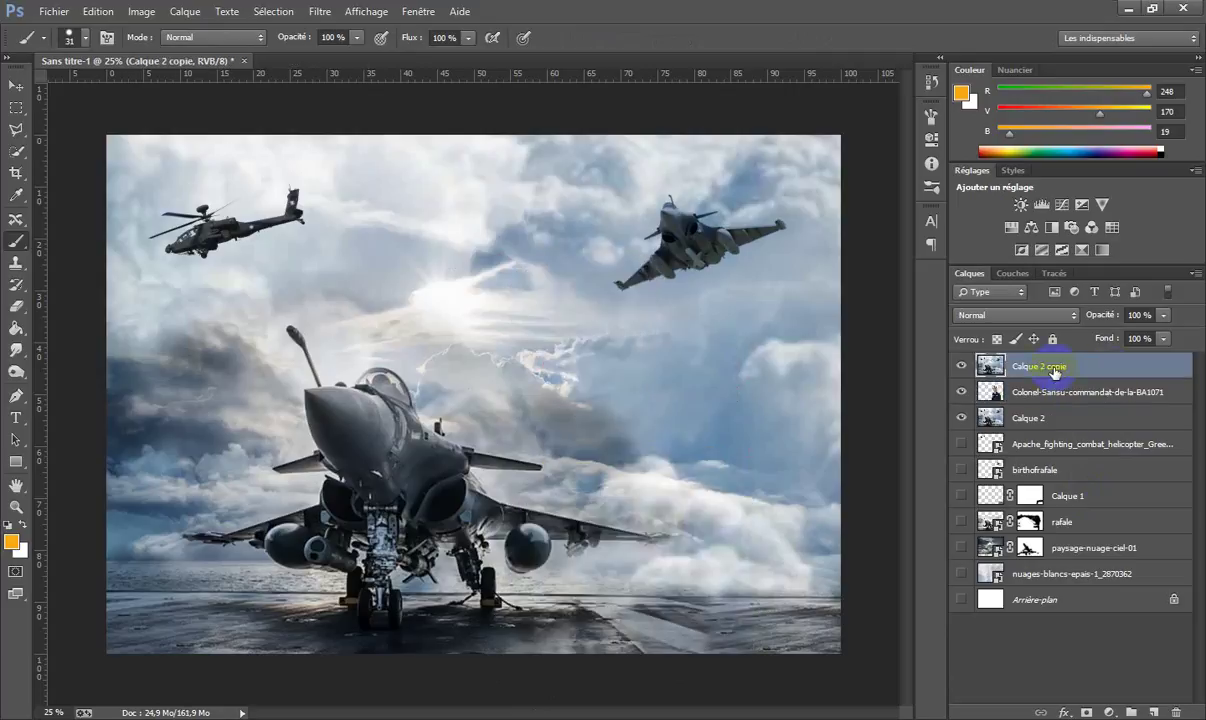
ctrl+click(993, 392)
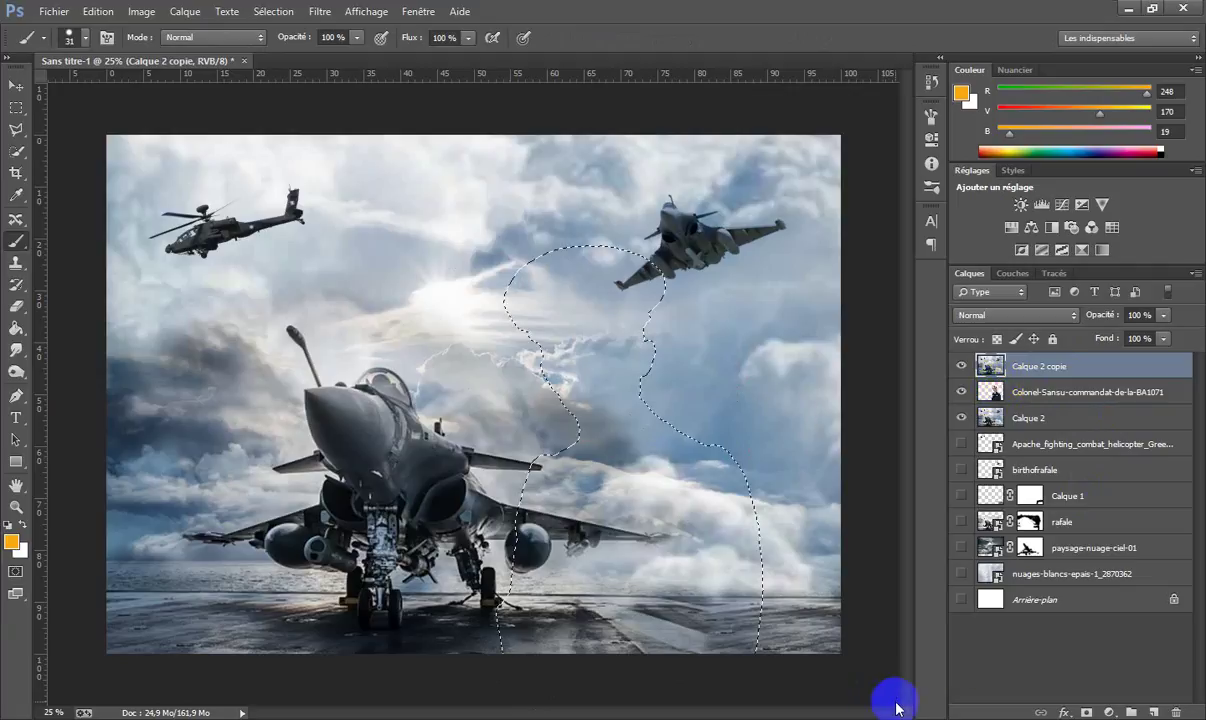
click(1085, 712)
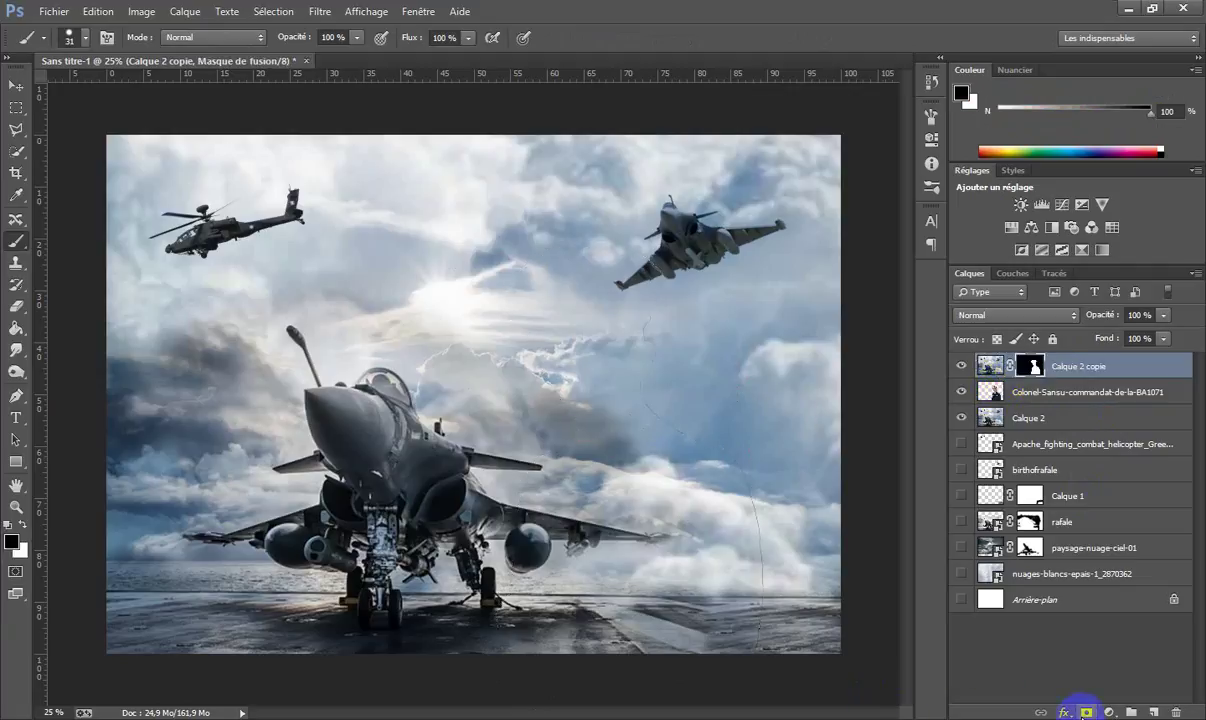
Step: Set Calque 2 copie to the Incrustation blend mode with 86 % opacity
click(1070, 315)
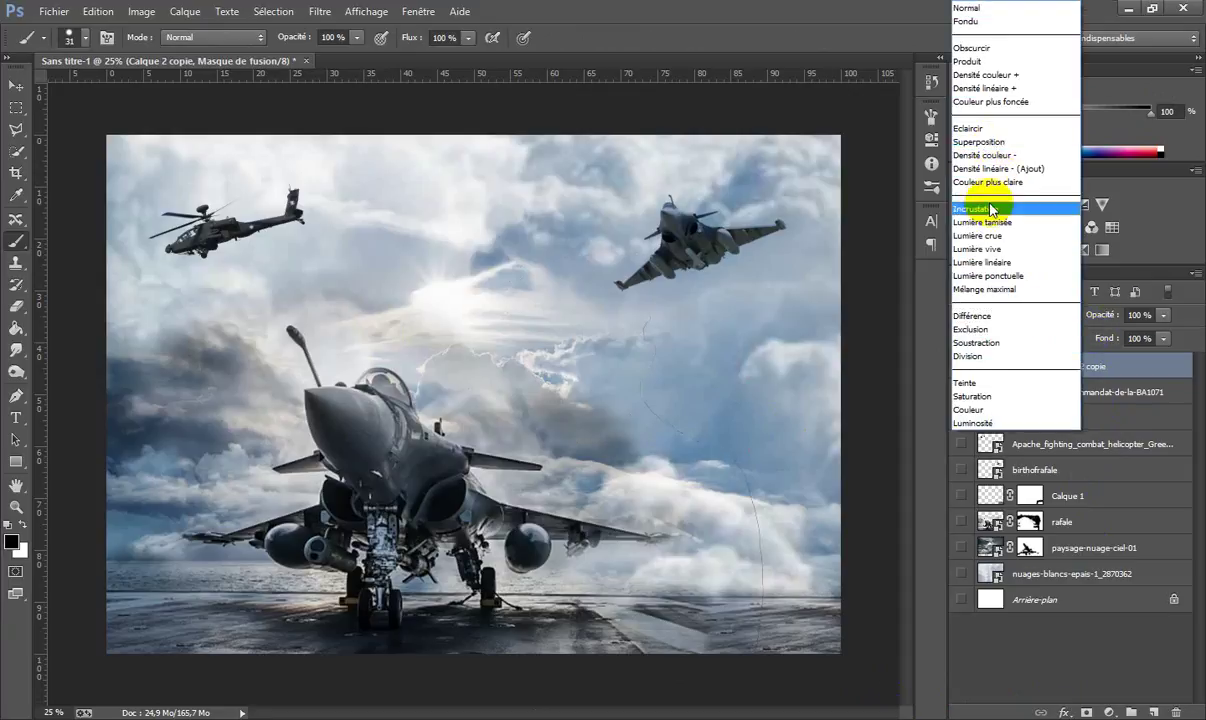
click(993, 210)
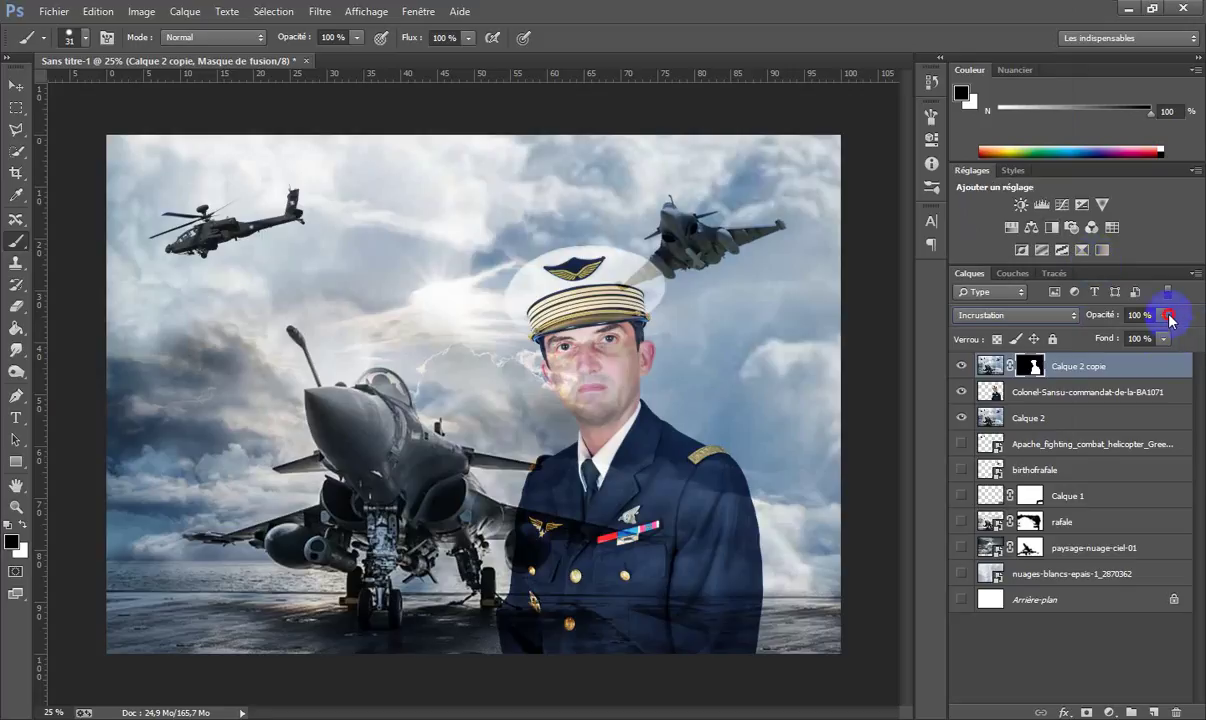
click(1163, 316)
drag(1164, 334, 1152, 338)
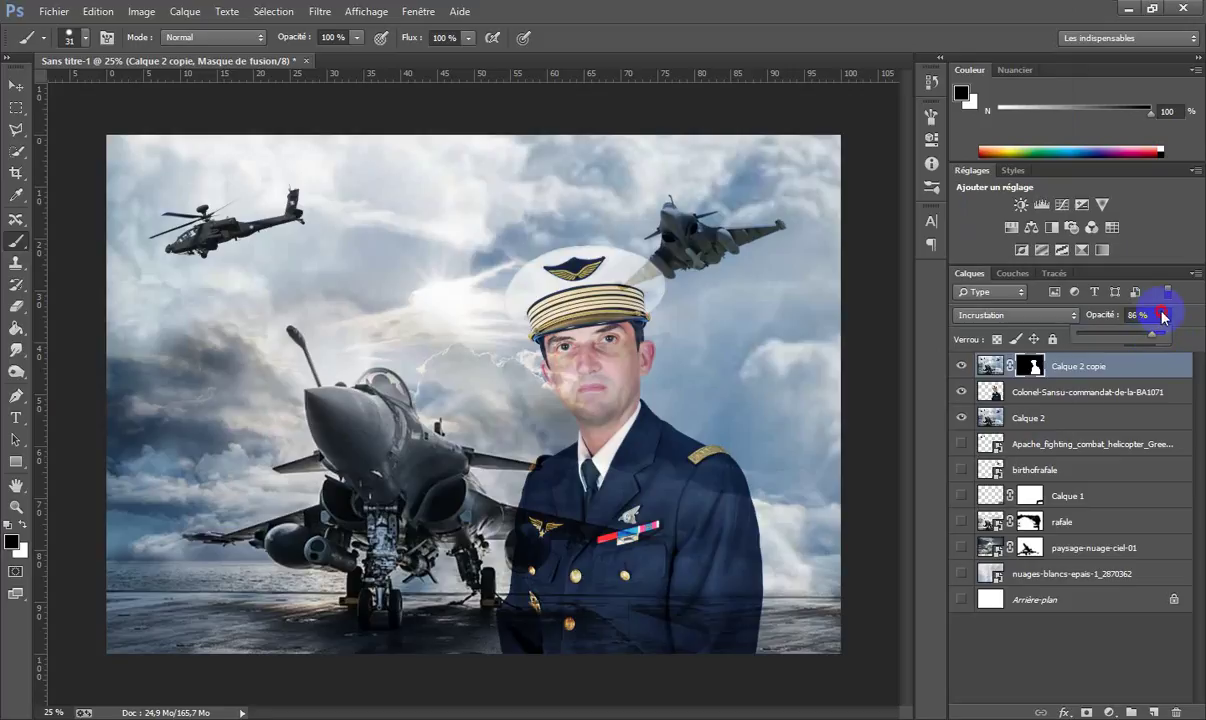
click(1164, 316)
Step: Try the Incrustation, Superposition and Produit blend modes on the officer portrait layer and restore Normal
click(1092, 398)
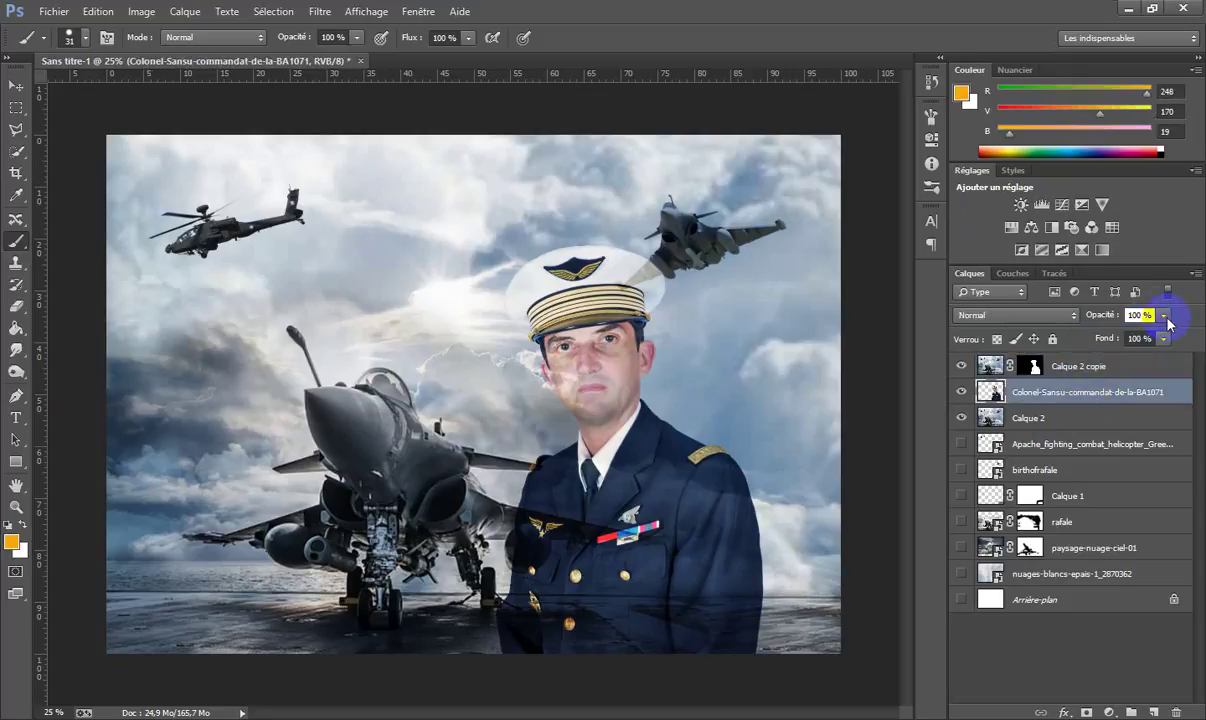
click(1068, 315)
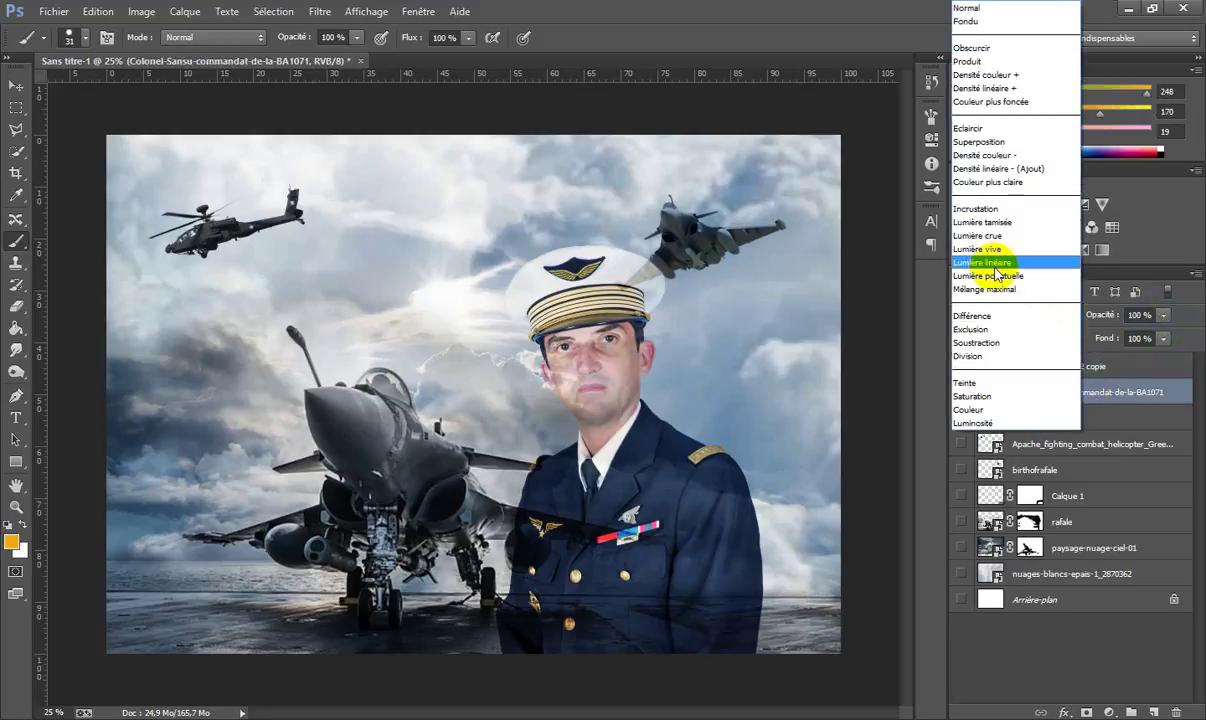
click(997, 218)
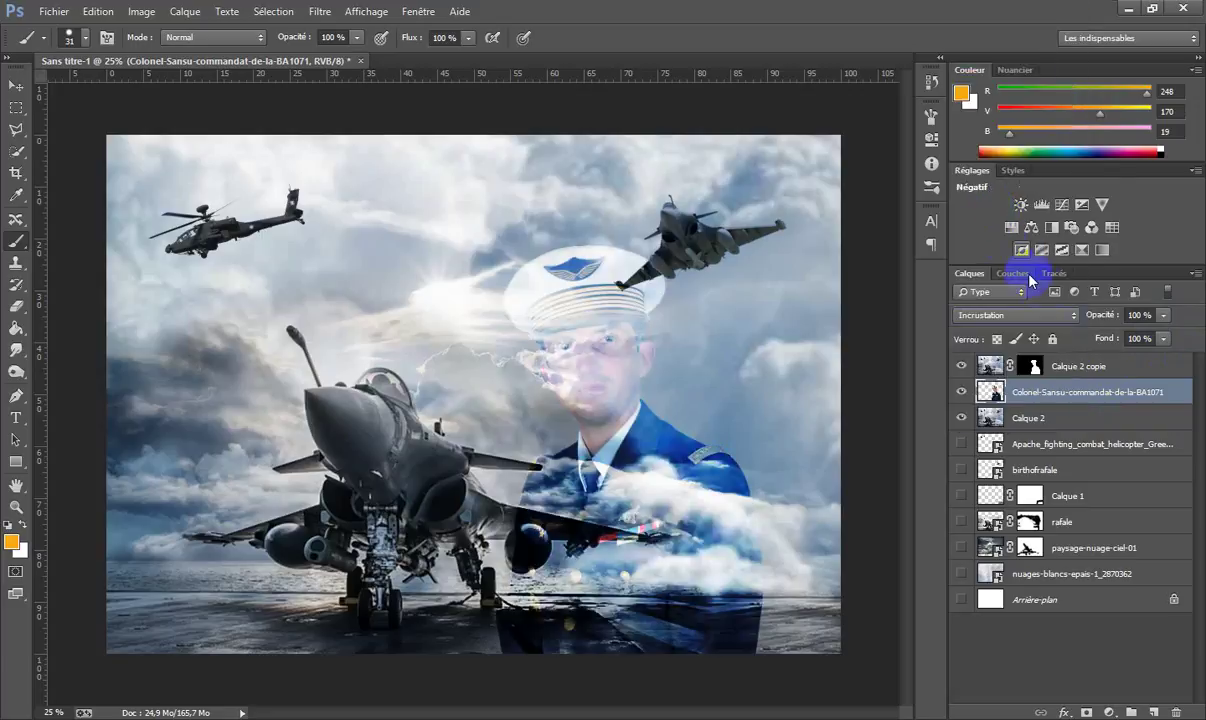
click(1015, 314)
click(990, 141)
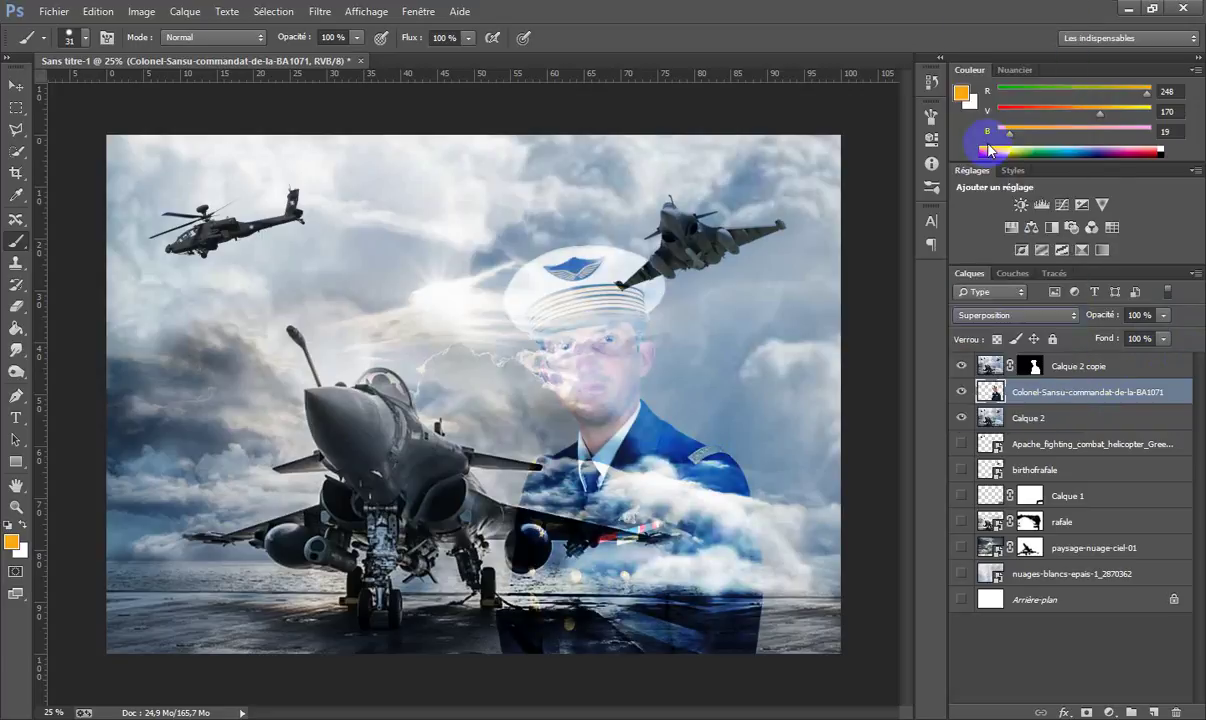
click(1060, 314)
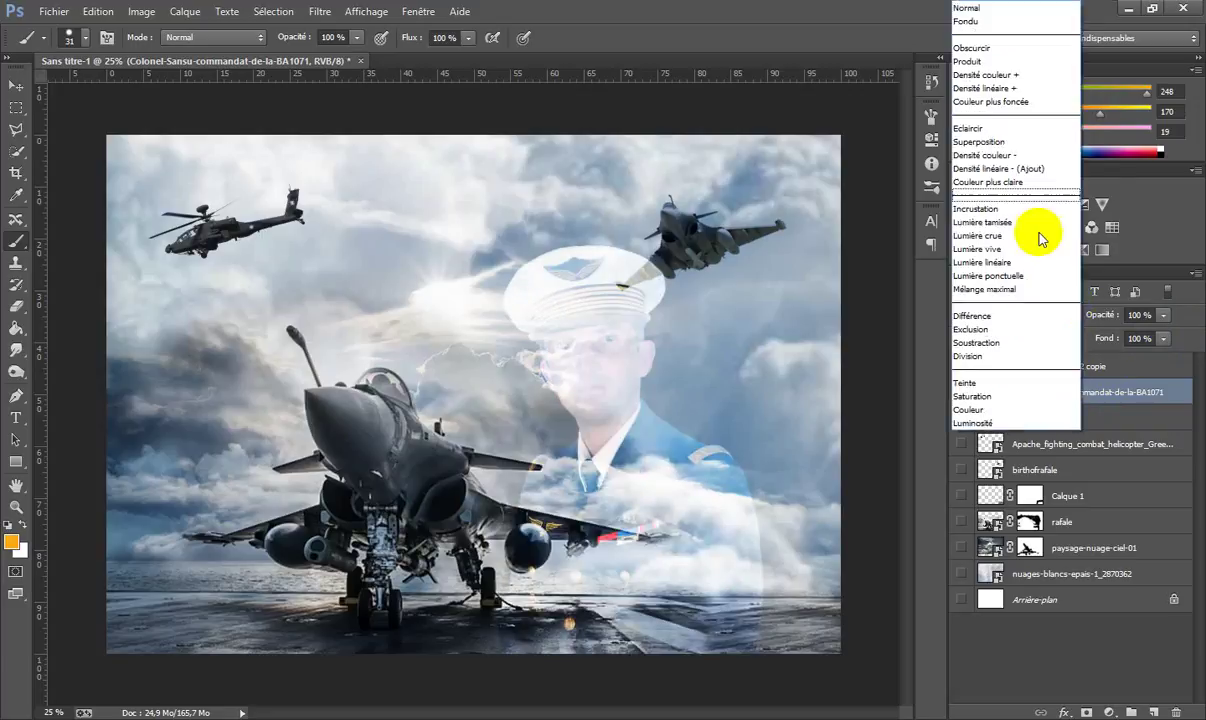
click(962, 60)
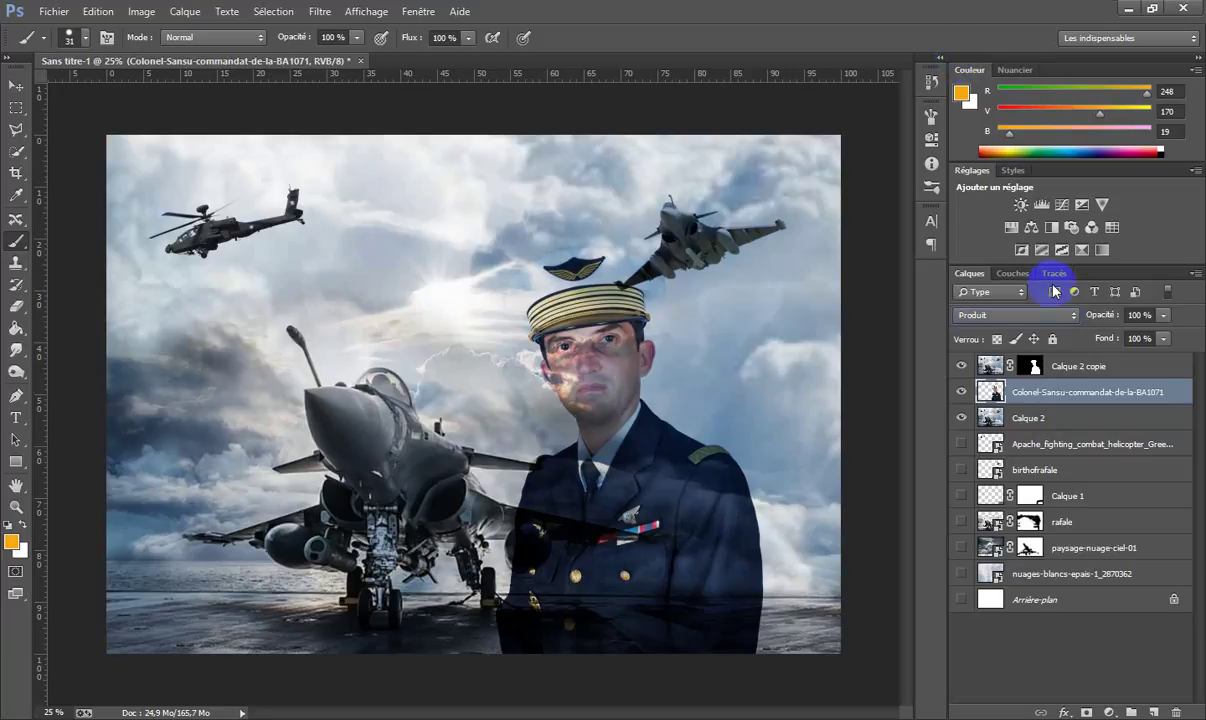
click(1025, 314)
click(990, 16)
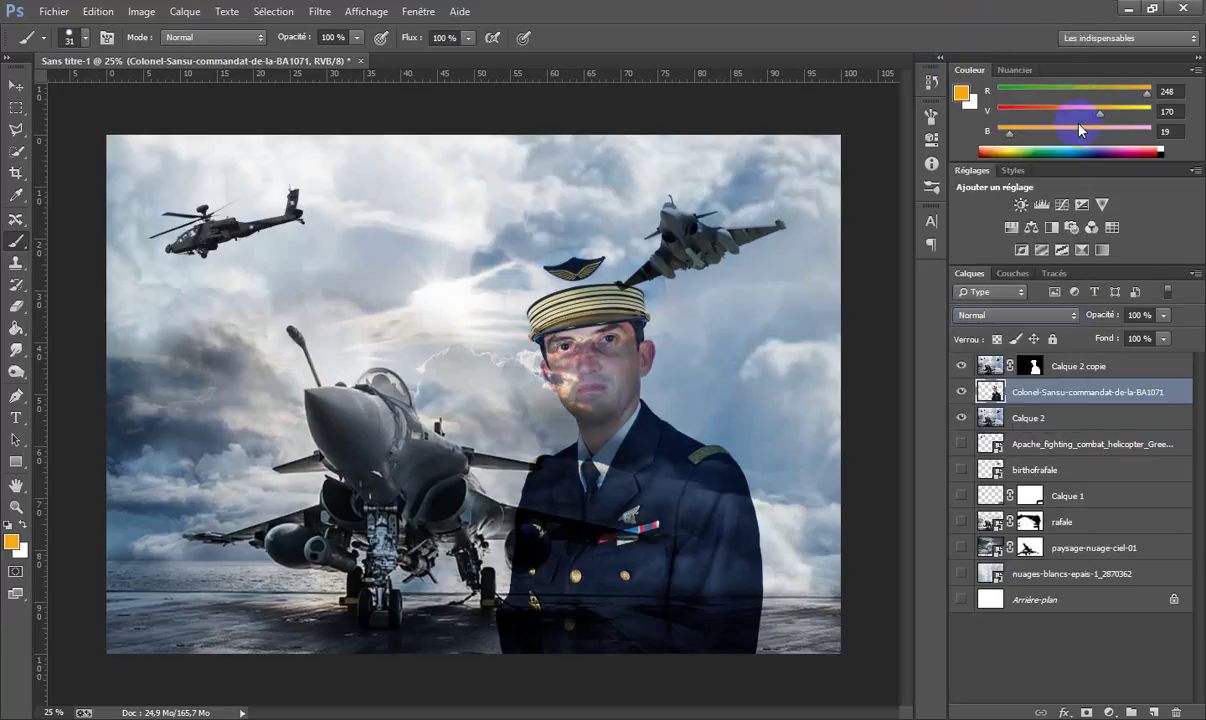
Step: Lower the officer portrait layer's opacity to 84 %
click(1166, 317)
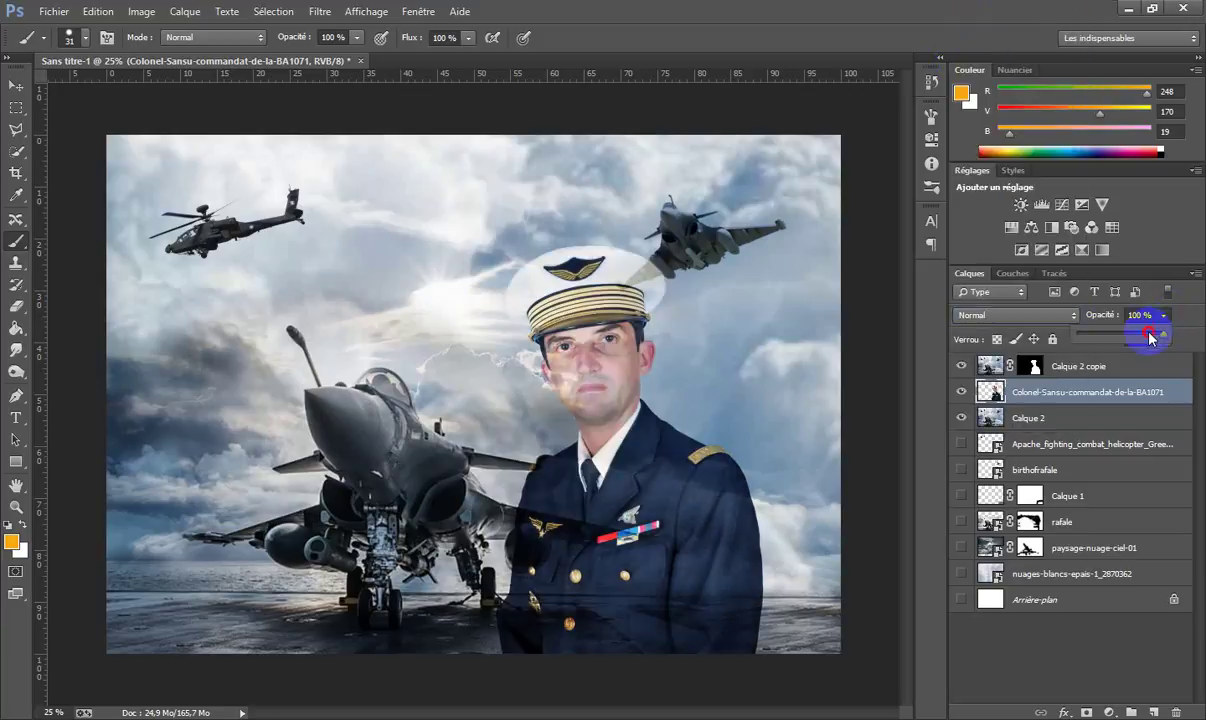
drag(1162, 336, 1150, 338)
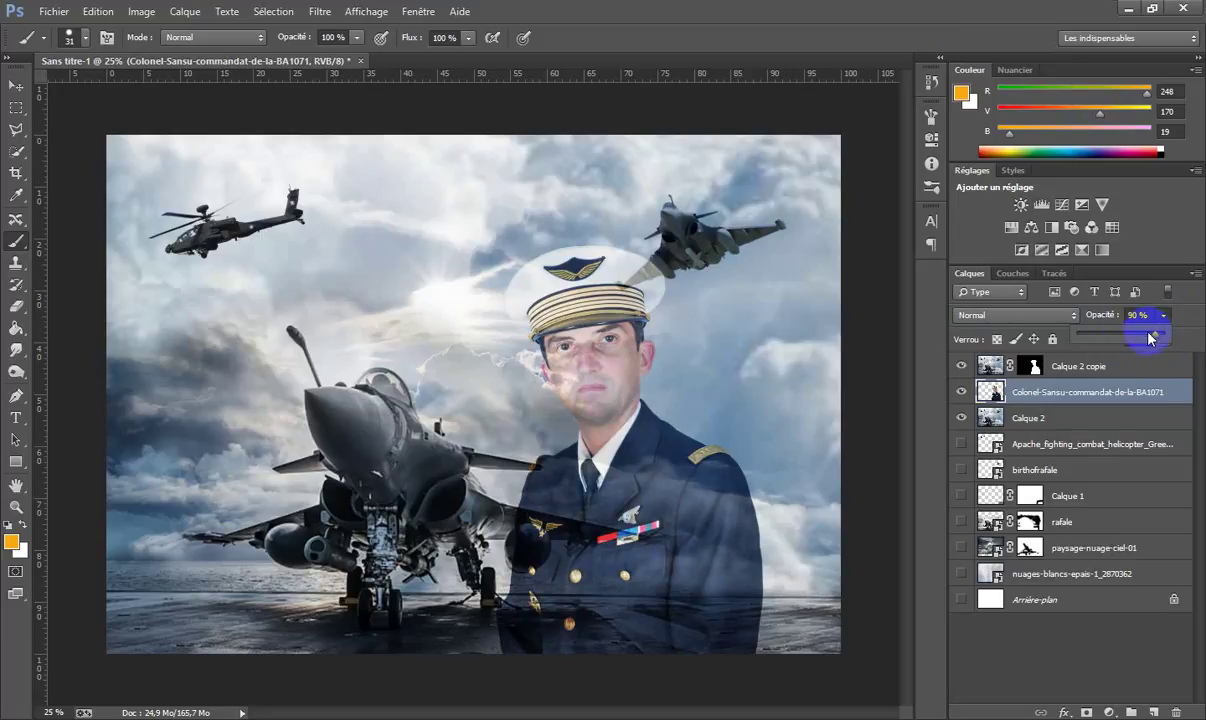
drag(1152, 337, 1148, 338)
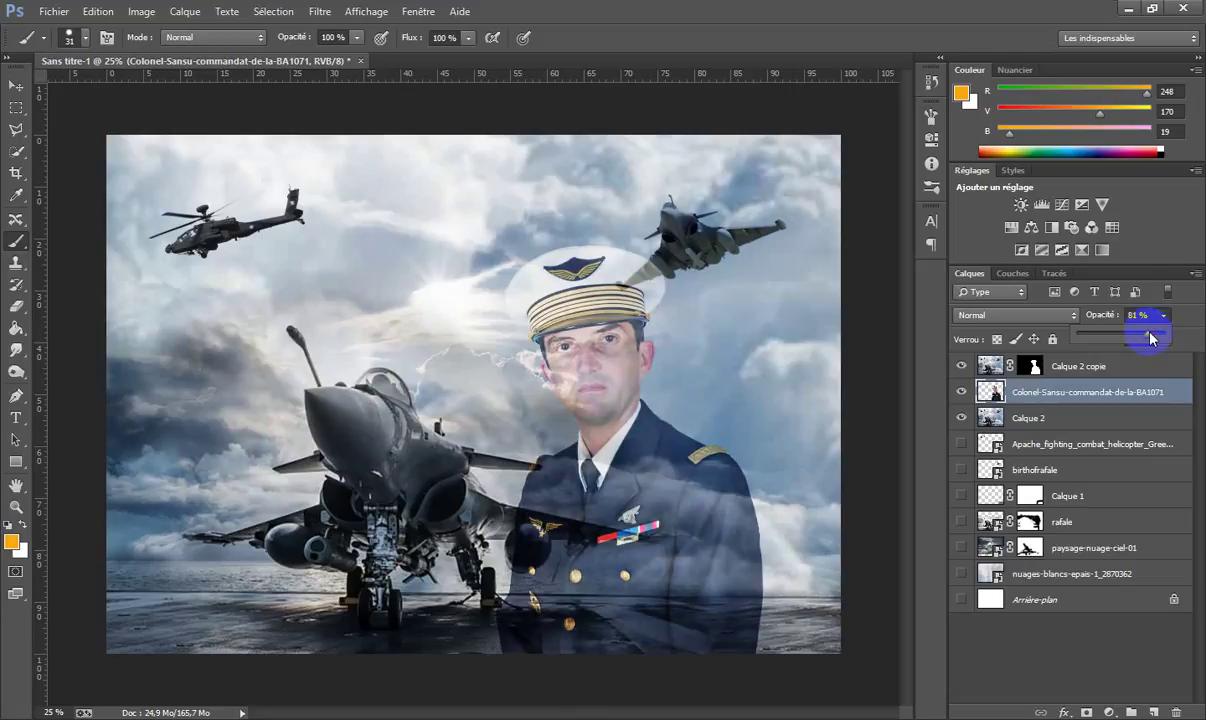
drag(1152, 337, 1152, 338)
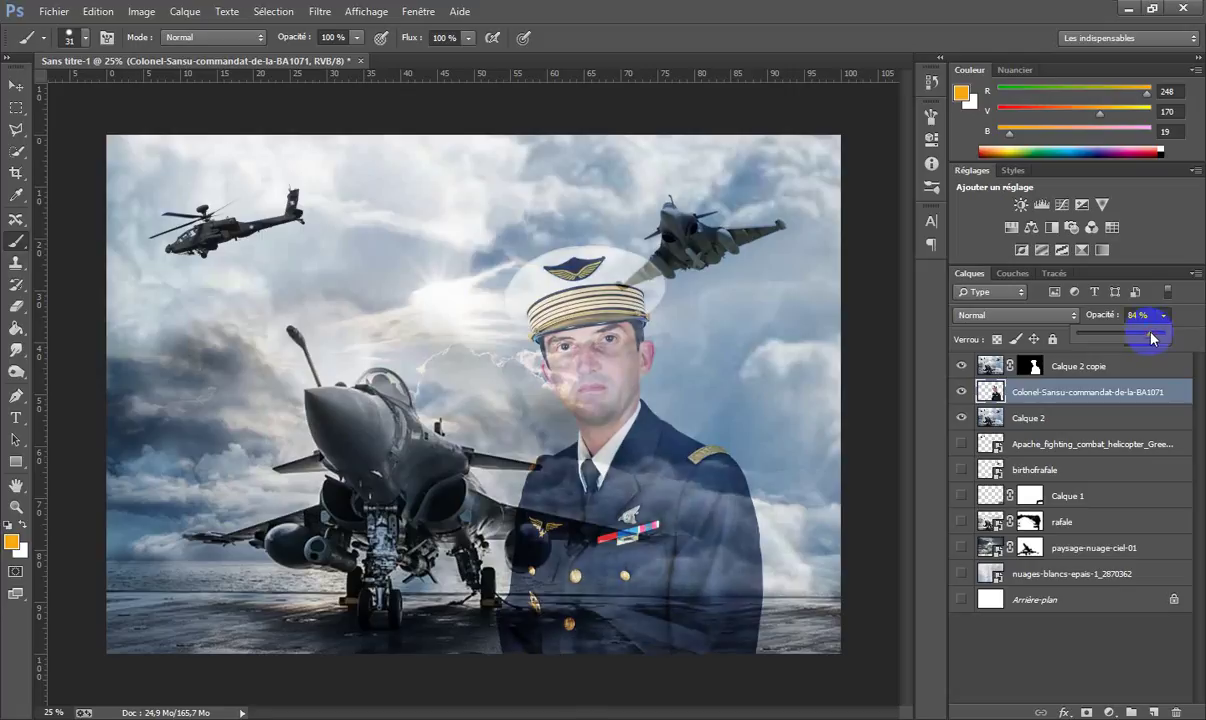
click(1133, 372)
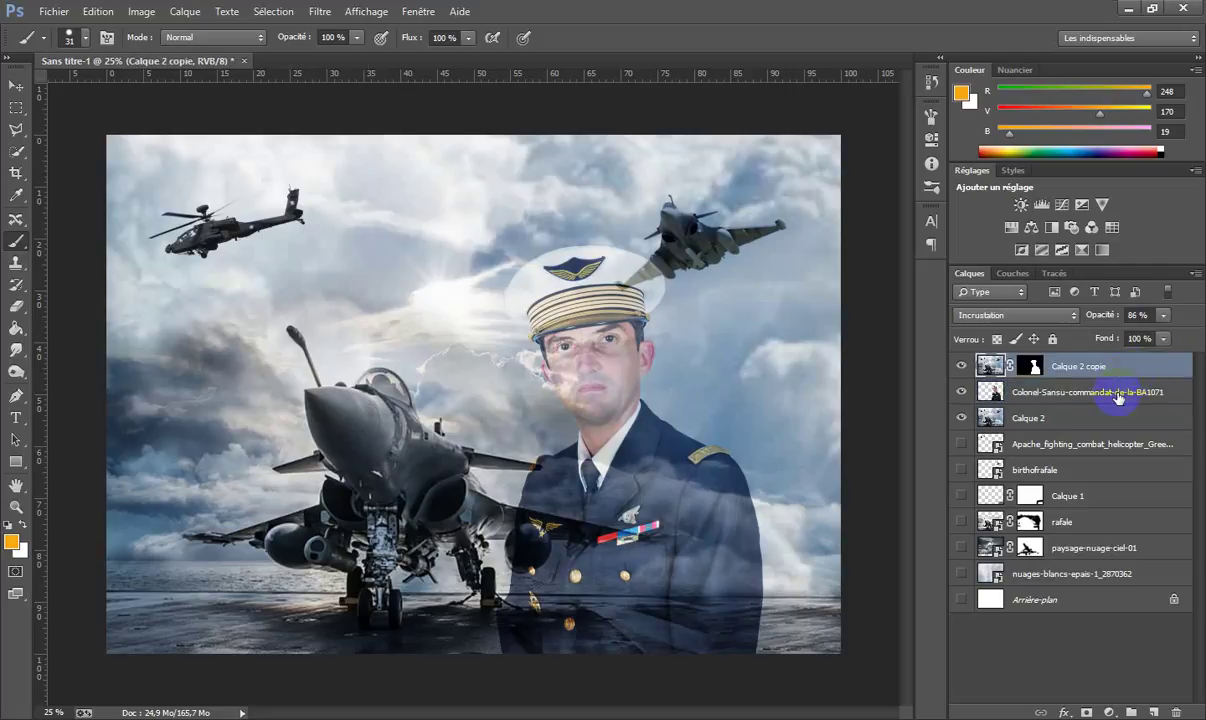
click(1118, 396)
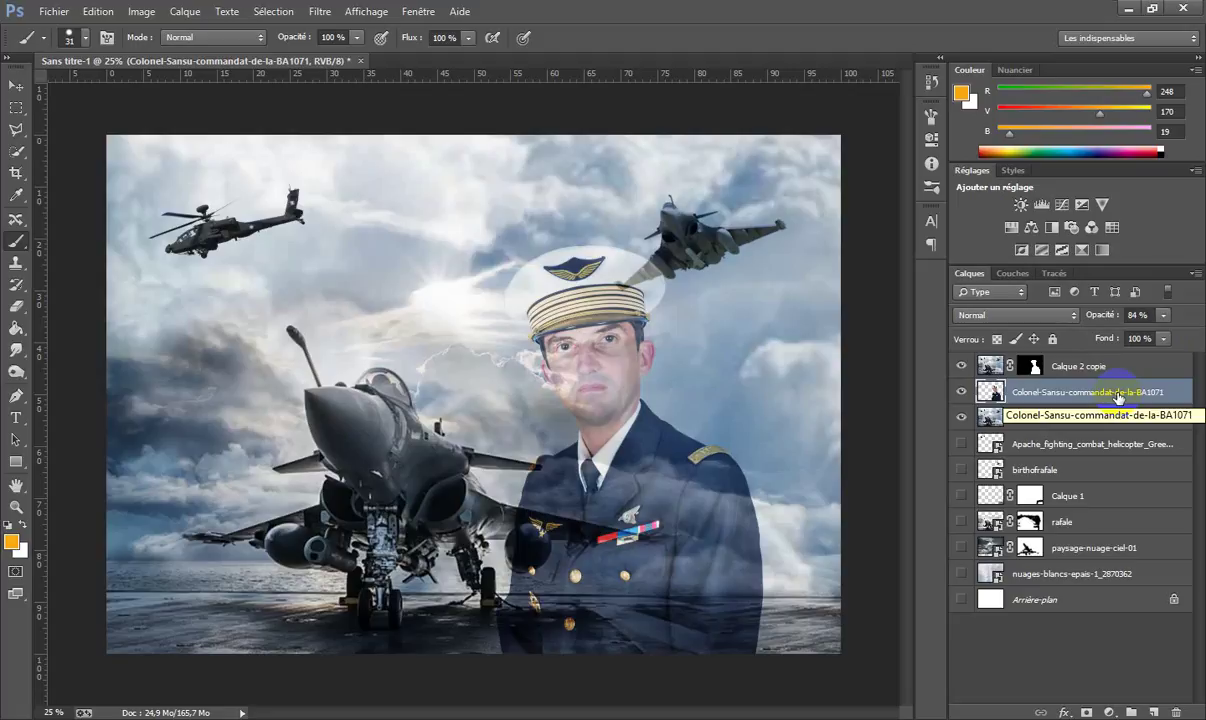
Step: Stamp all visible layers into a new merged layer above Calque 2 copie, and duplicate the merged layer
click(1086, 368)
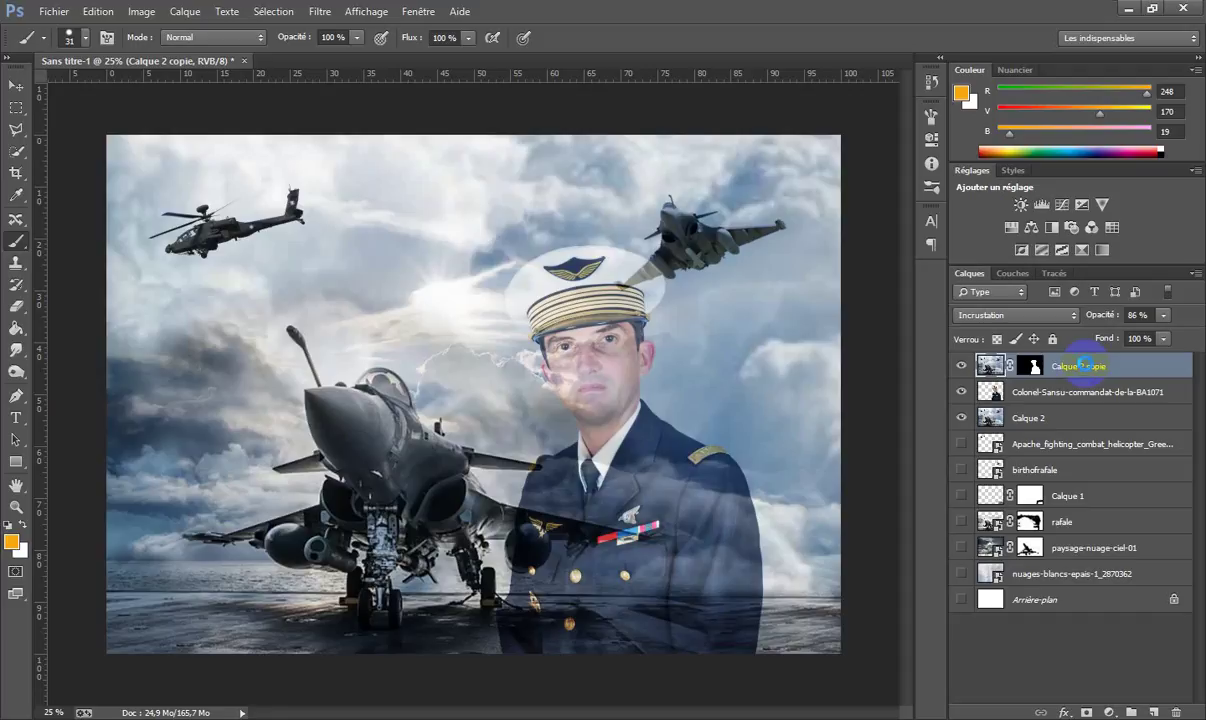
key(ctrl+shift+alt+e)
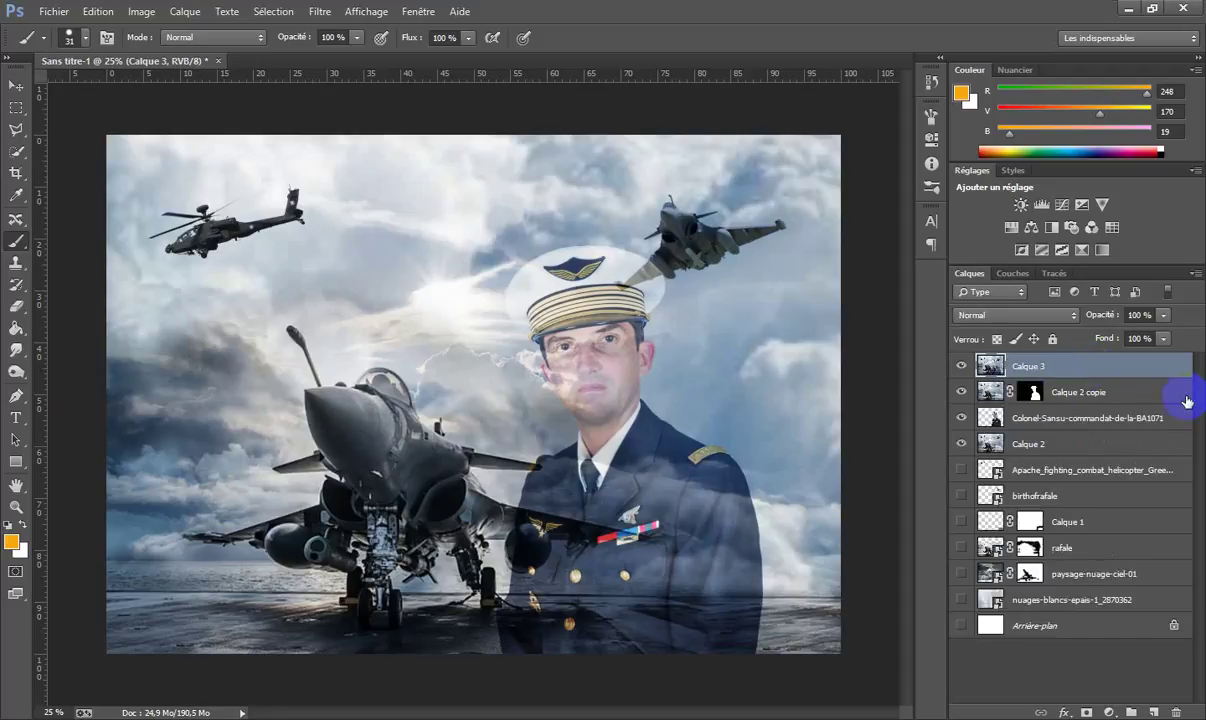
key(ctrl+j)
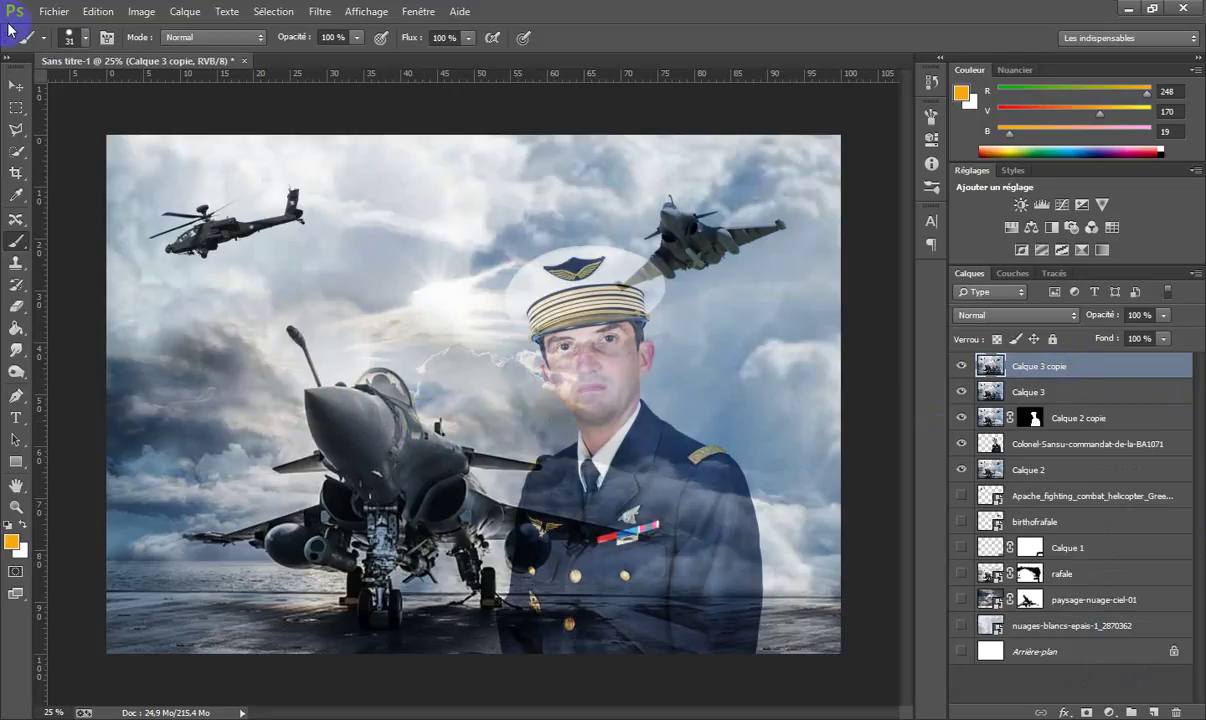
Step: Apply a Lens Correction vignette to the merged layer copy with Quantité -87 and Milieu +31
click(331, 13)
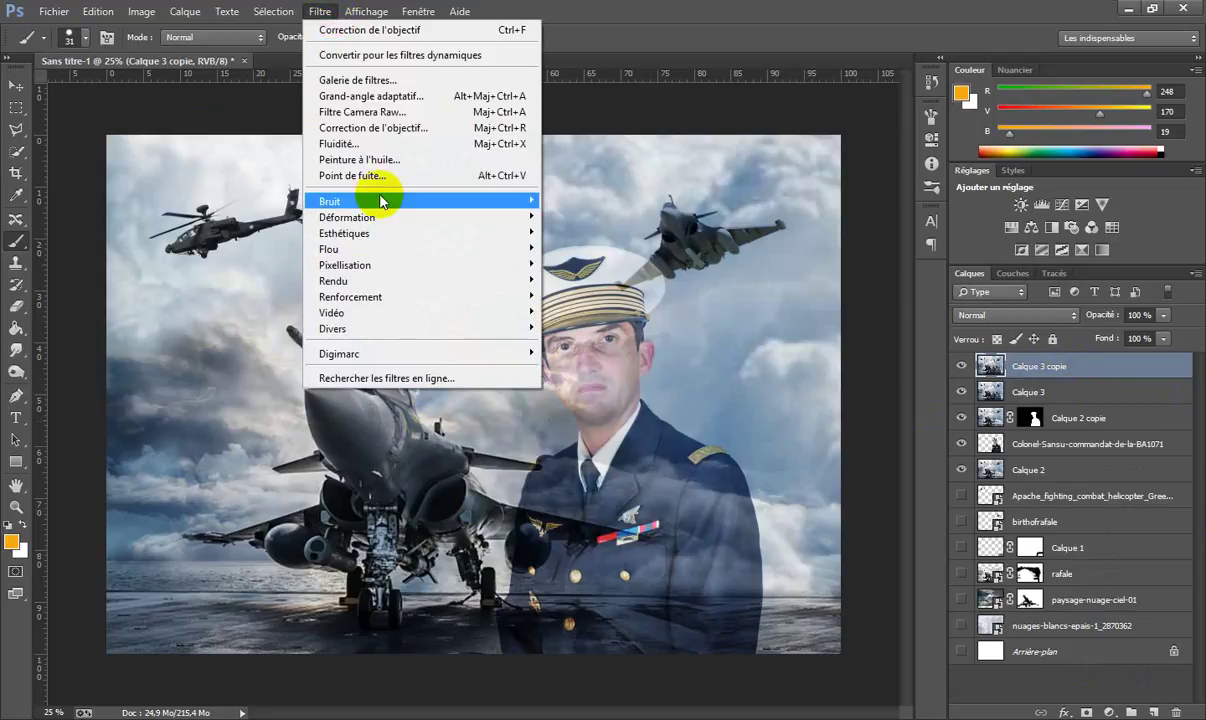
click(365, 127)
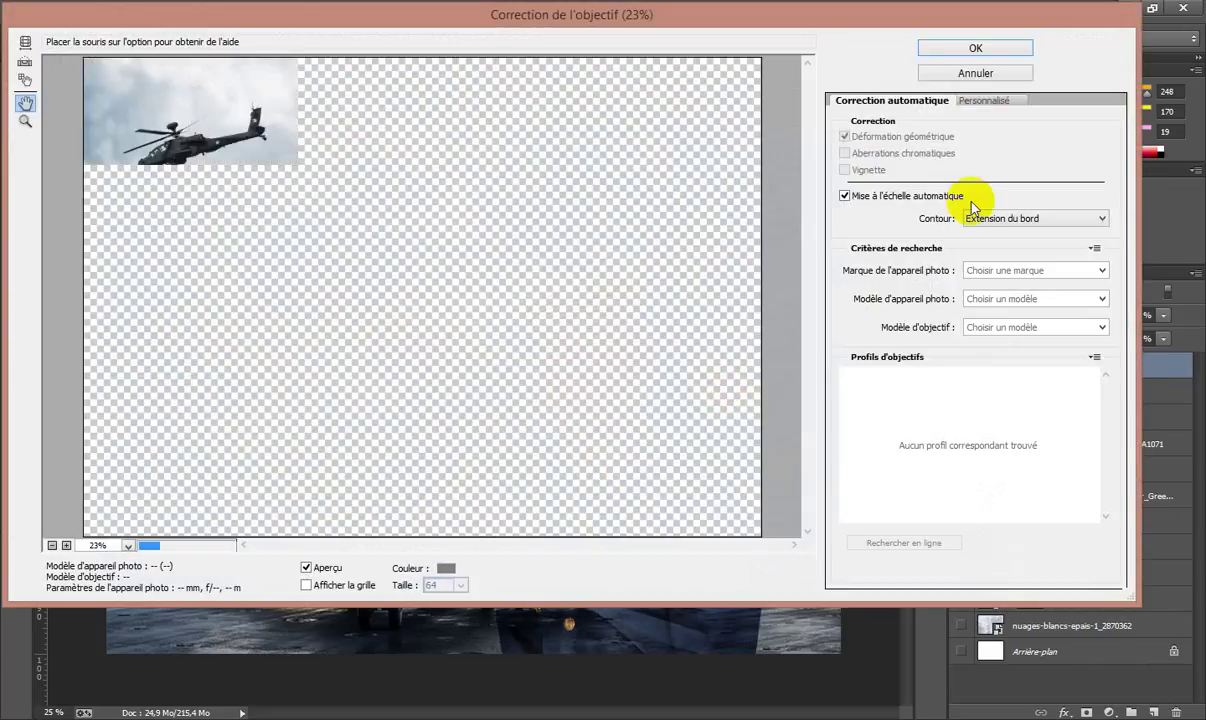
click(993, 100)
drag(909, 362, 884, 362)
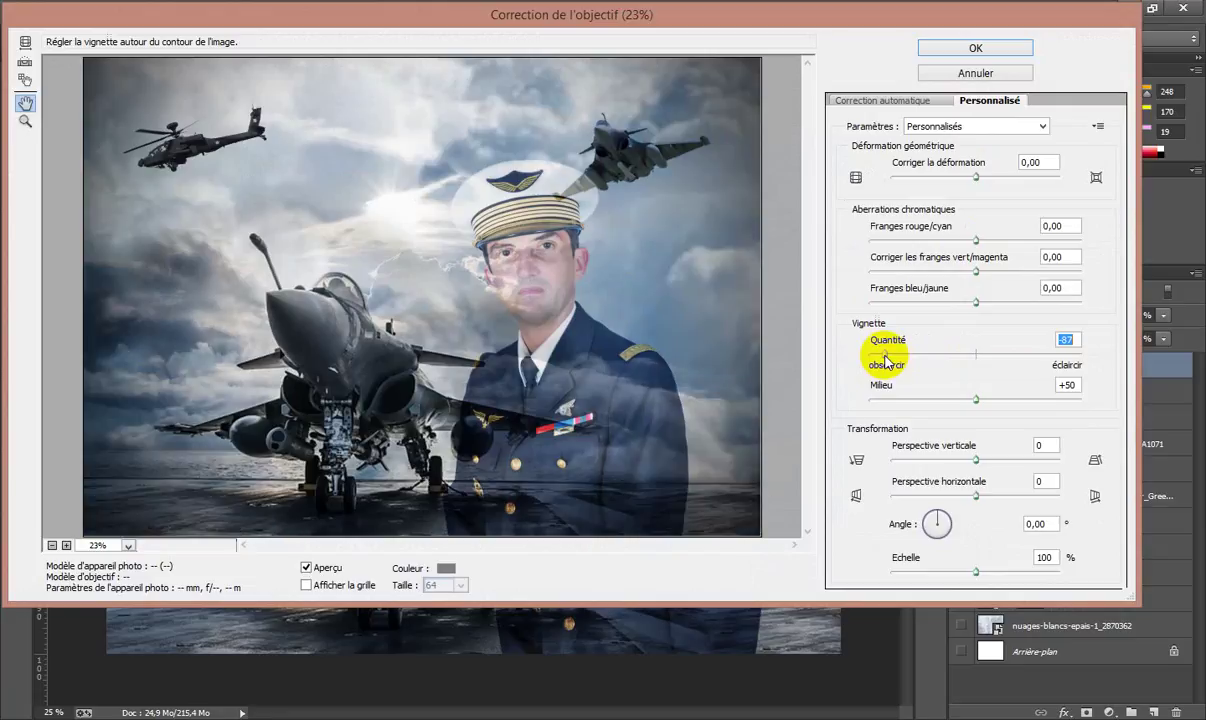
drag(931, 399, 937, 402)
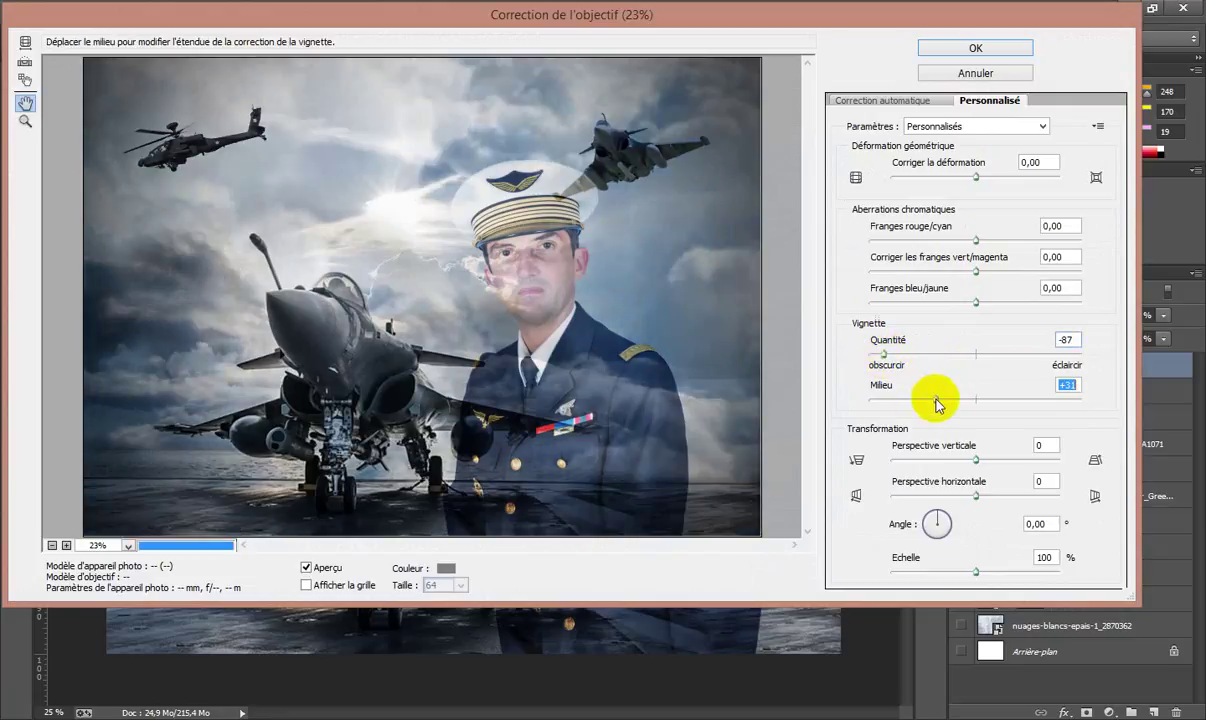
click(977, 48)
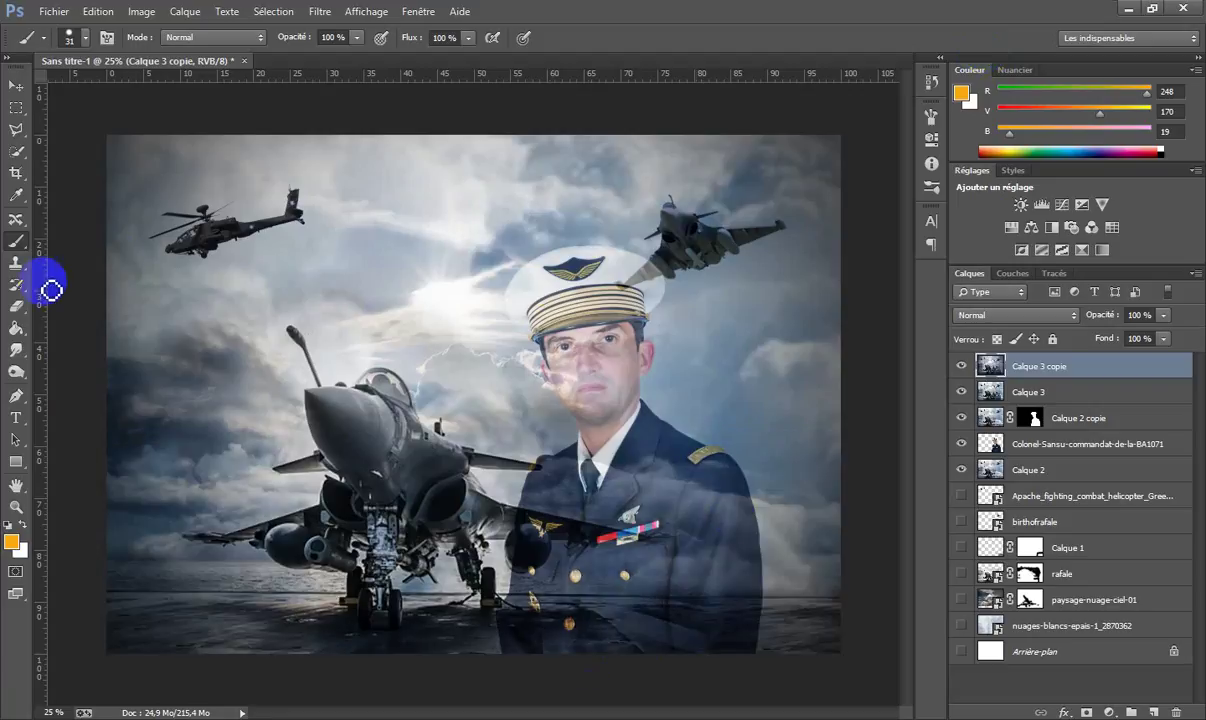
Step: Add a new layer above Calque 3 copie and fill it with orange f8aa13
click(1153, 712)
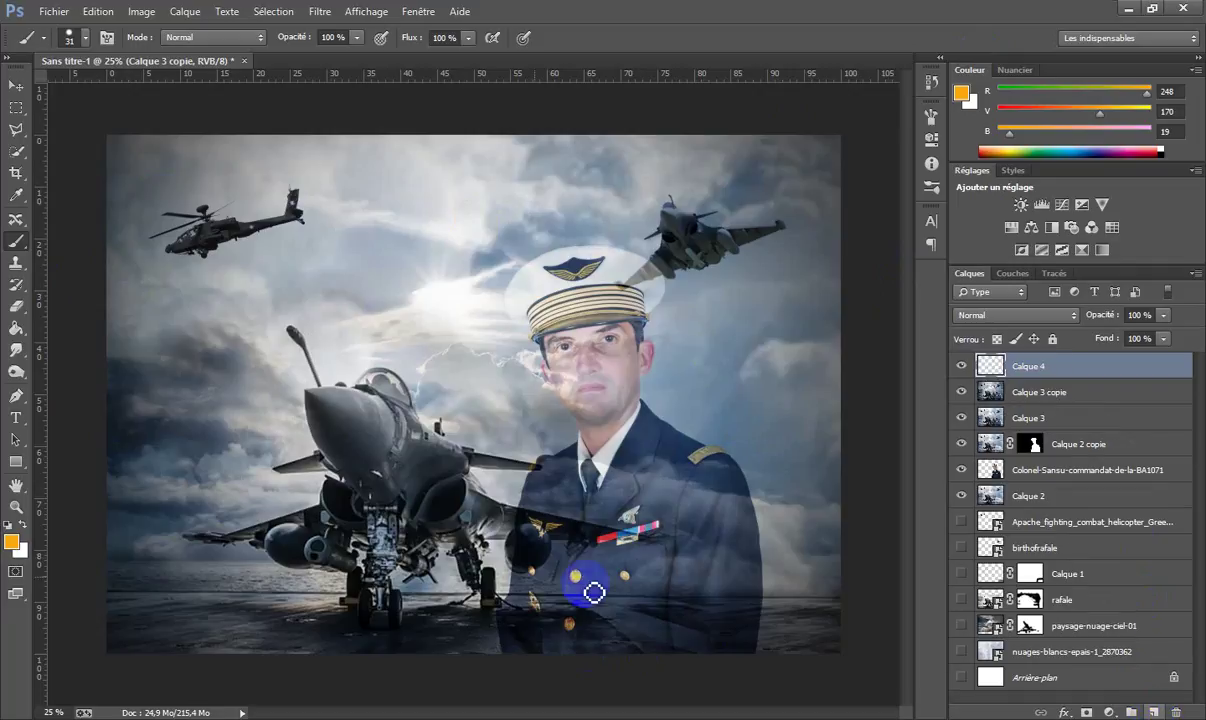
click(13, 544)
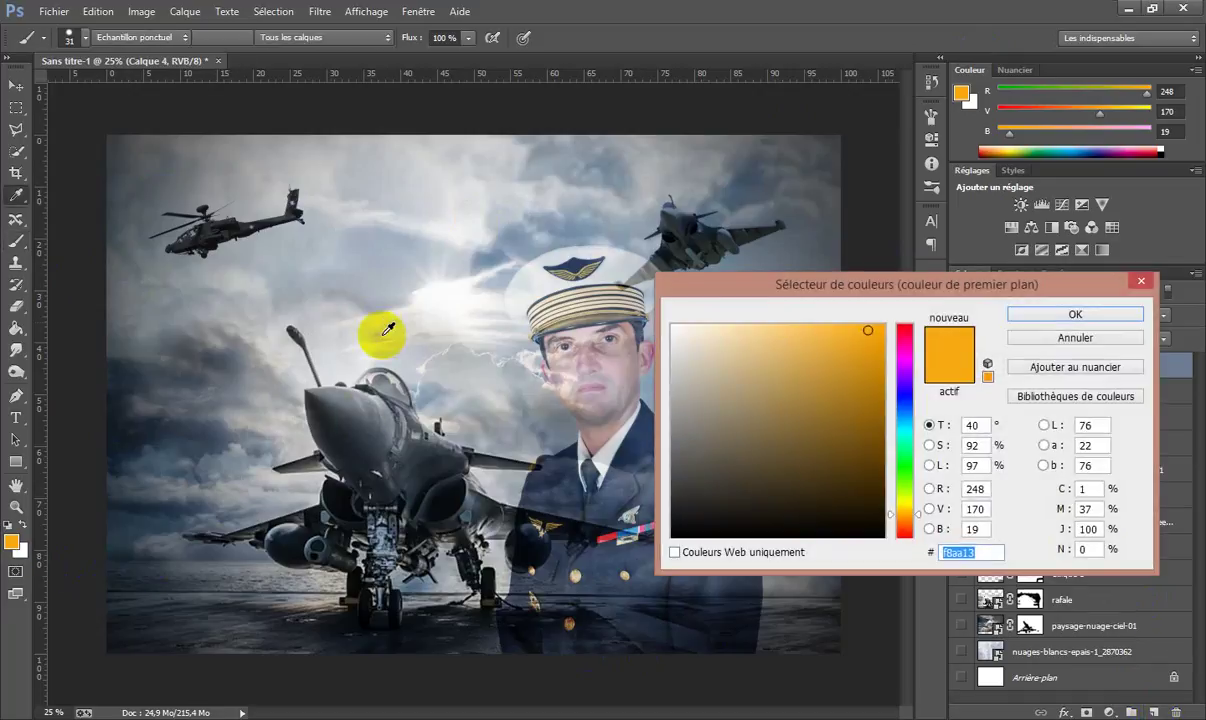
click(1074, 315)
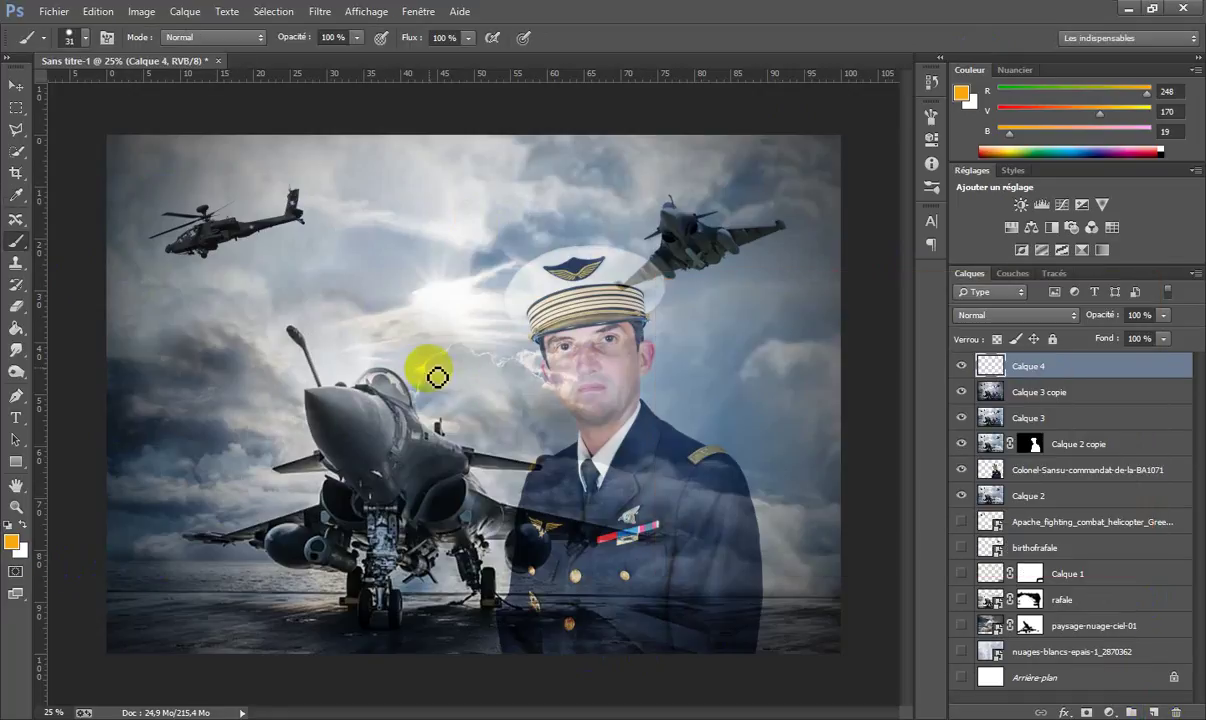
click(16, 328)
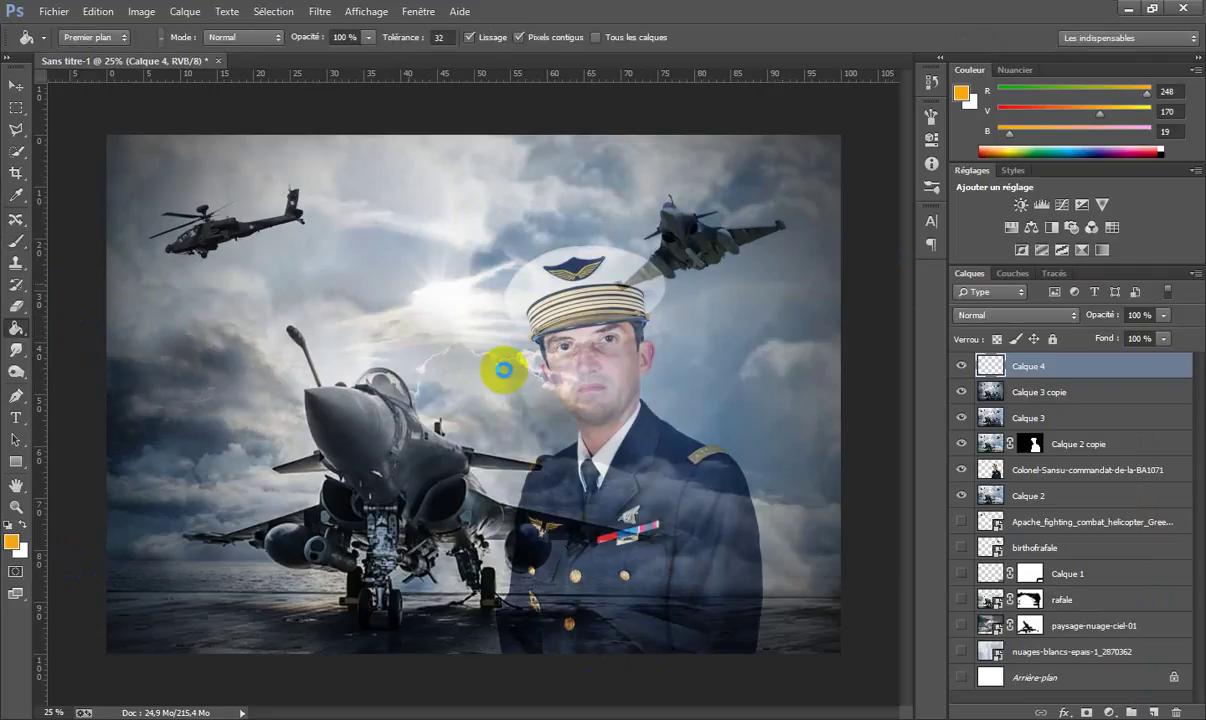
click(785, 450)
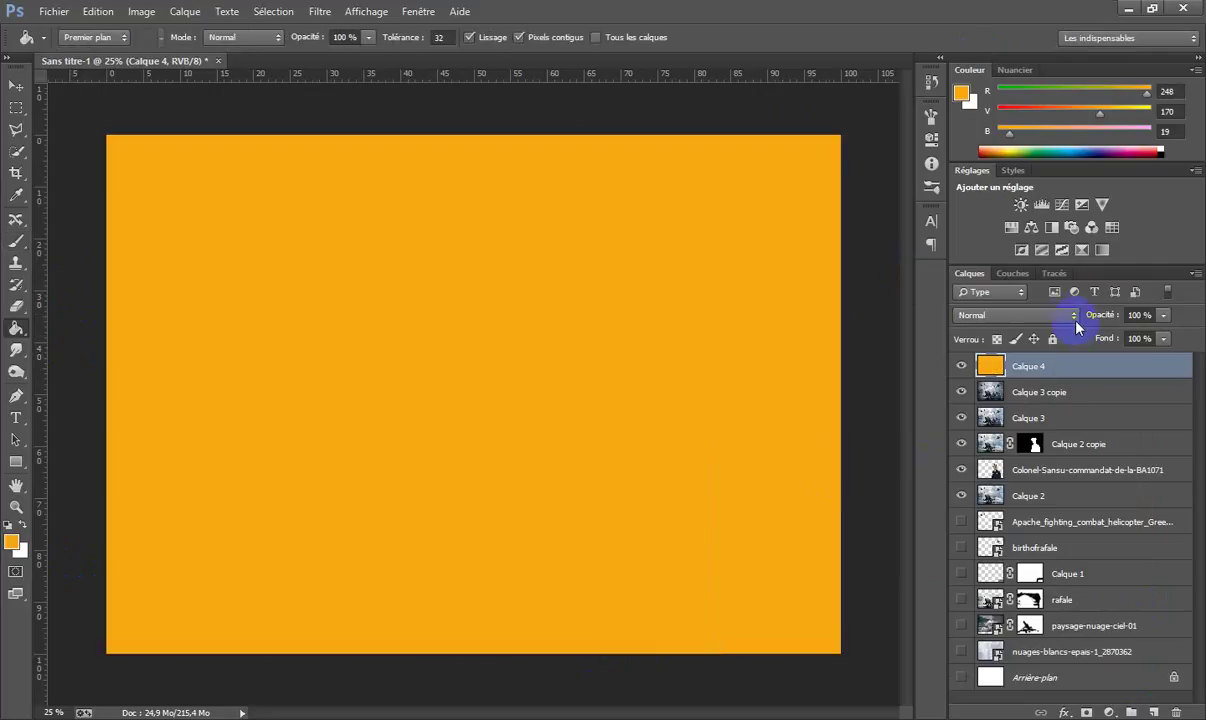
Step: Set the orange layer to the Incrustation blend mode with 29 % opacity
click(1074, 317)
click(997, 225)
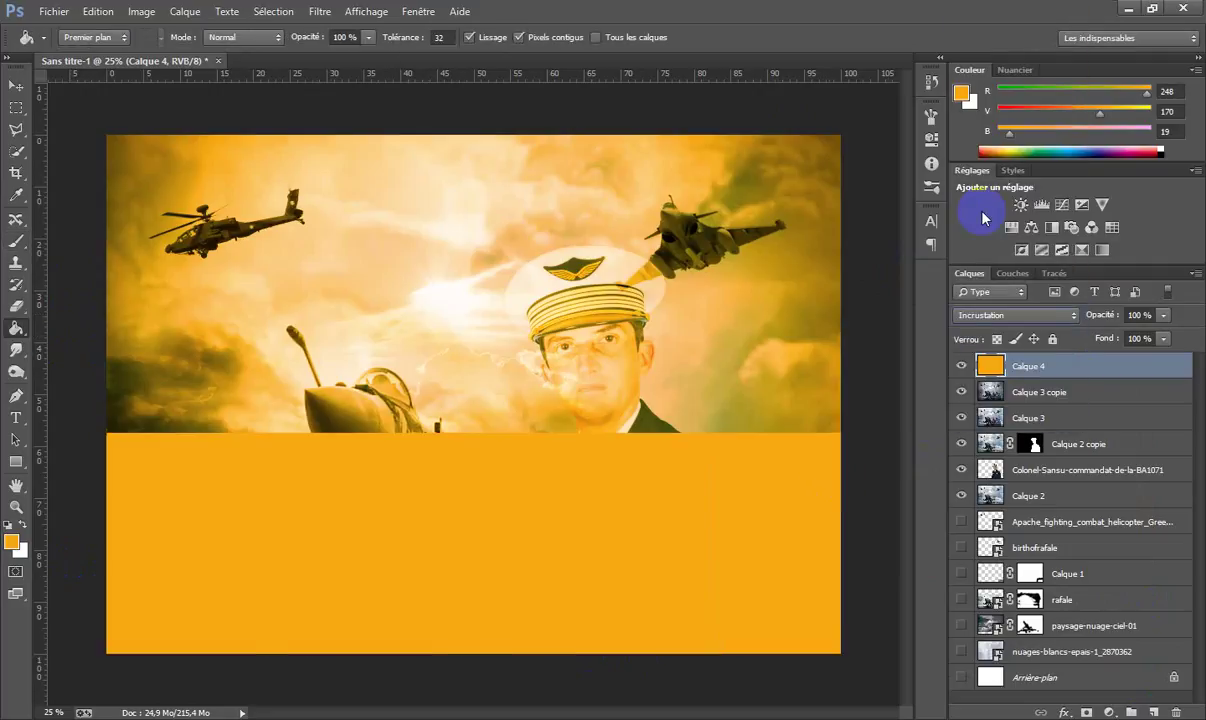
click(1162, 315)
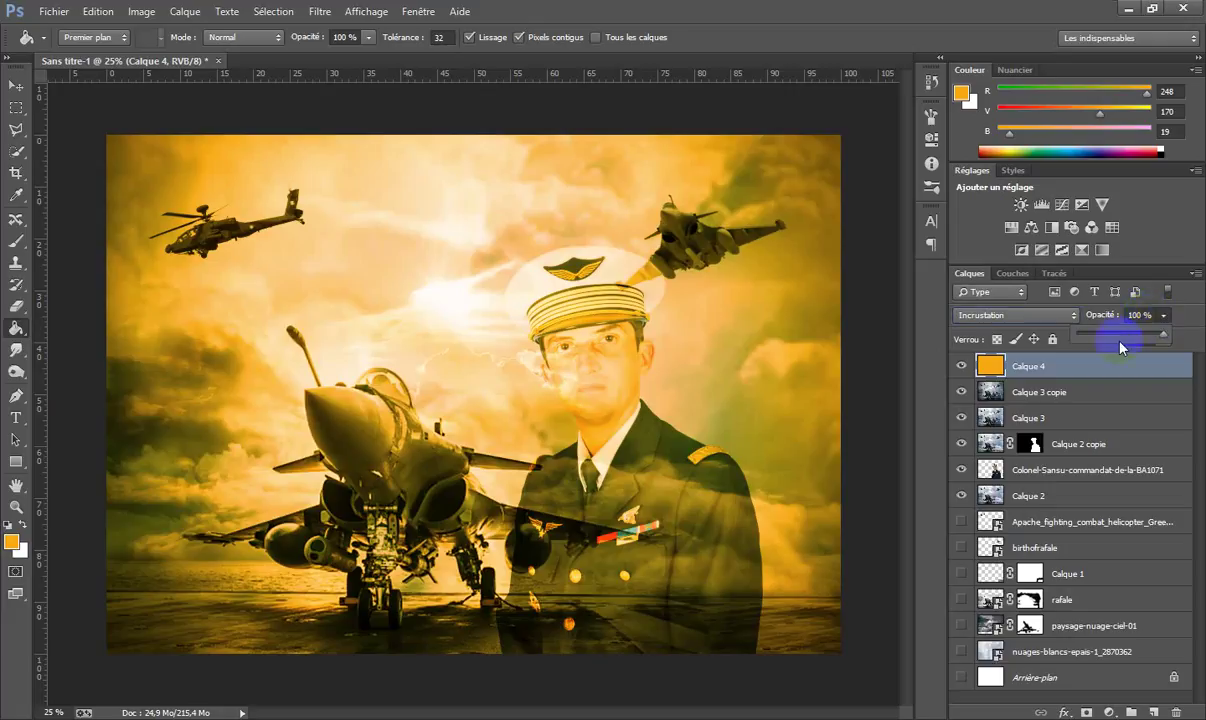
drag(1107, 341, 1104, 333)
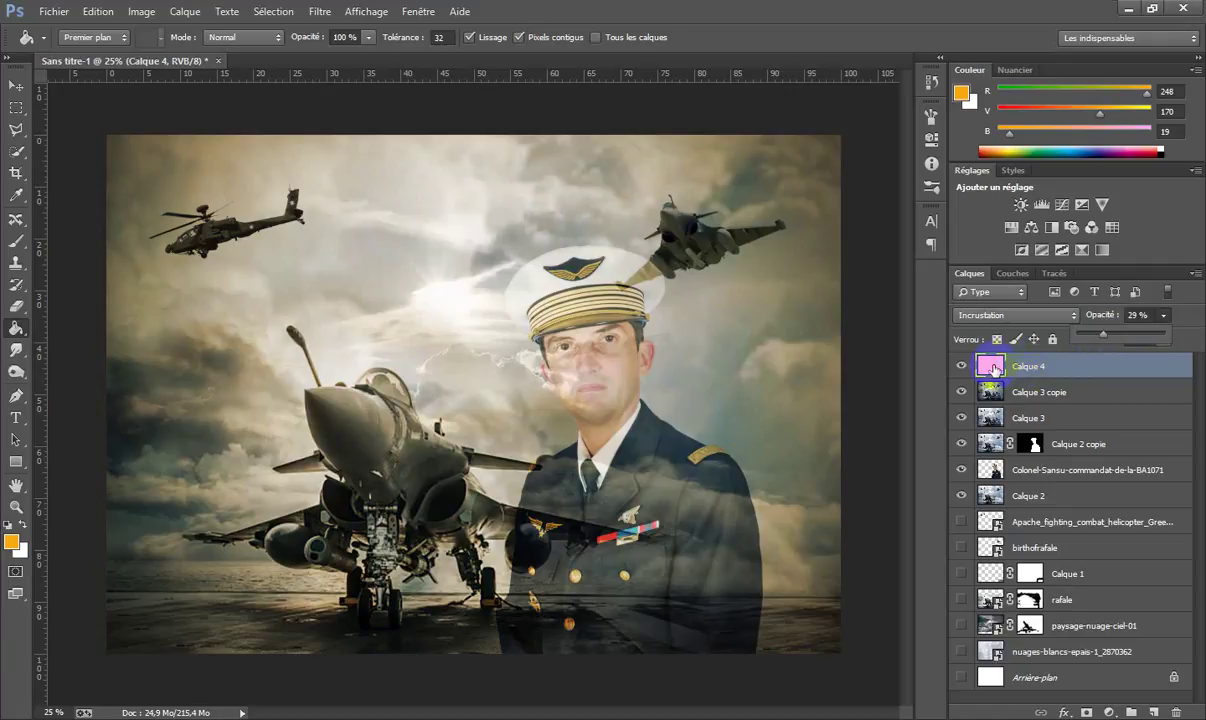
Step: Change the foreground color to the darker orange da9206 and refill Calque 4 with it
click(12, 541)
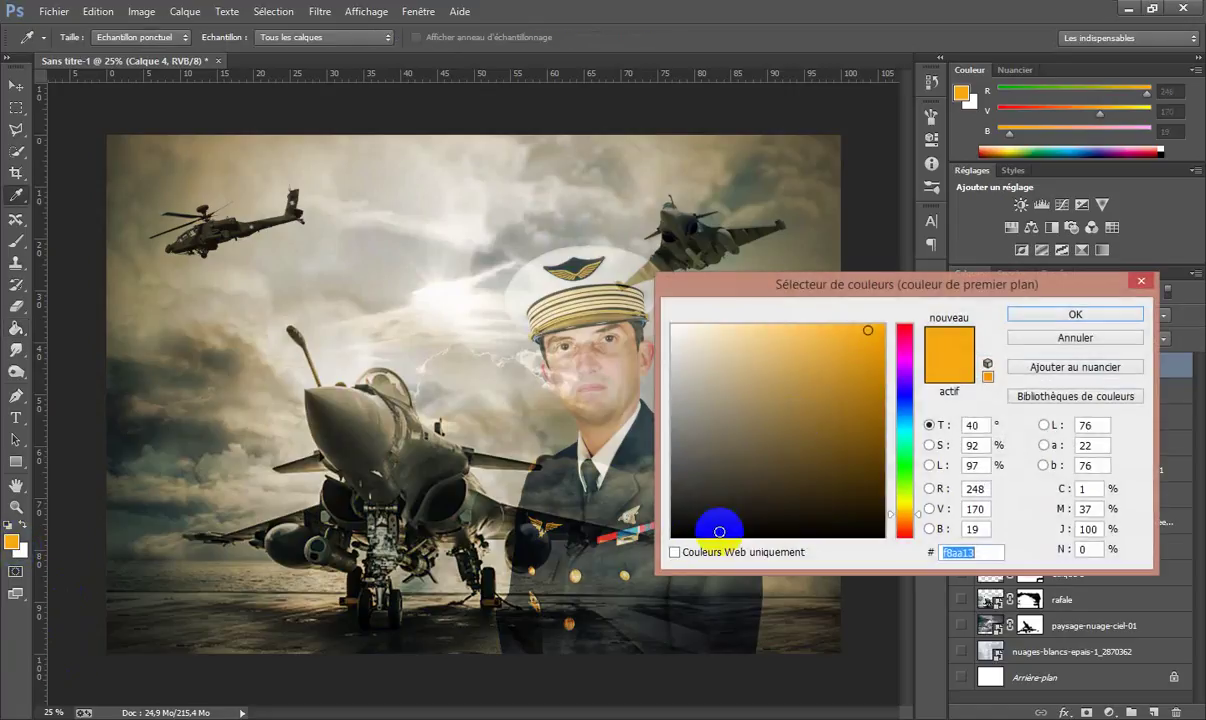
click(880, 394)
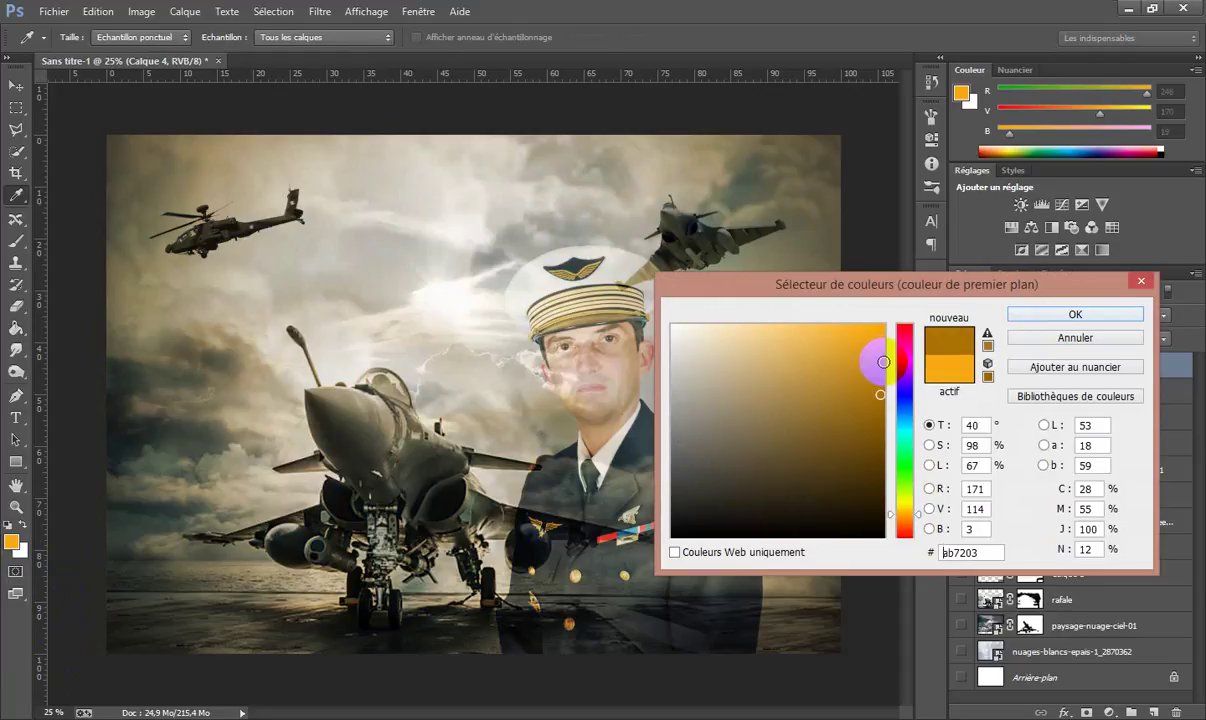
click(878, 355)
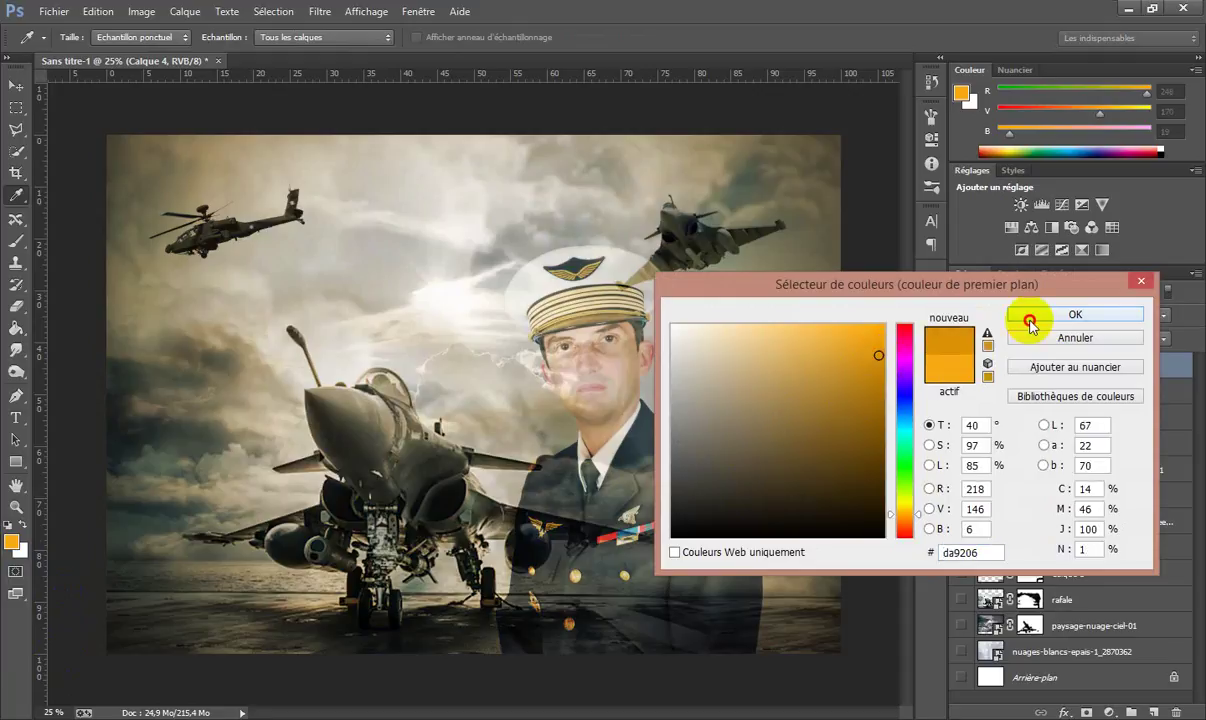
key(g)
key(Return)
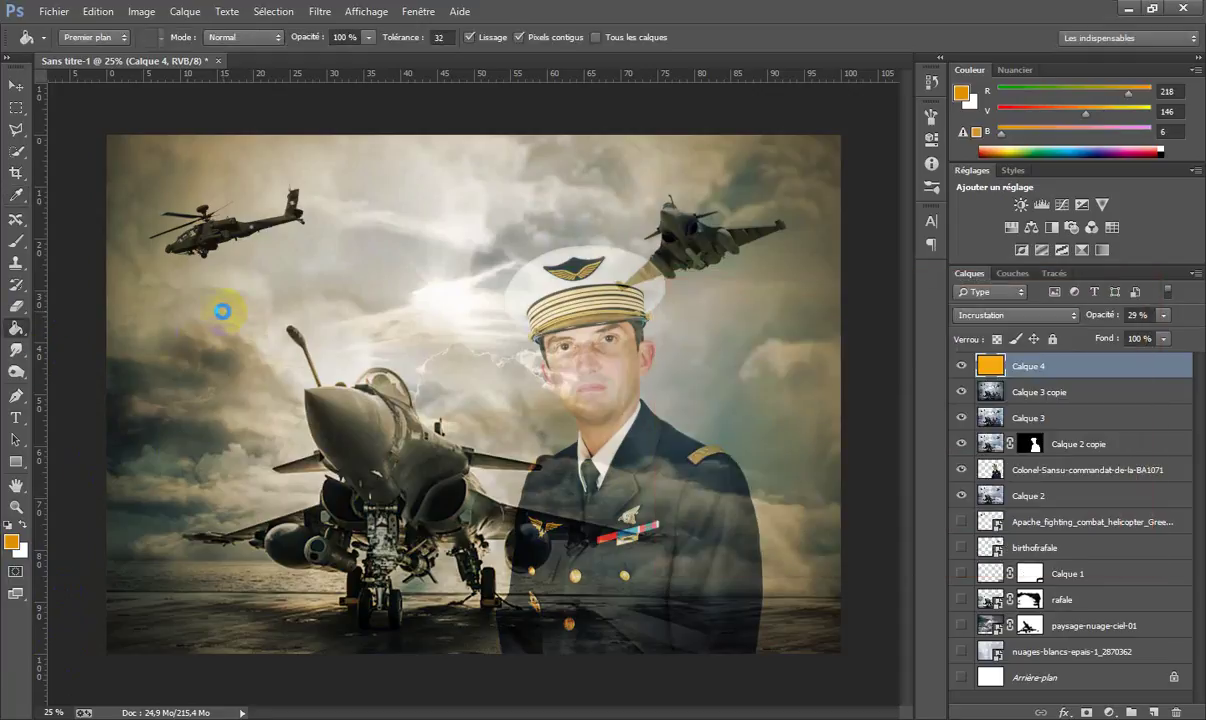
click(518, 537)
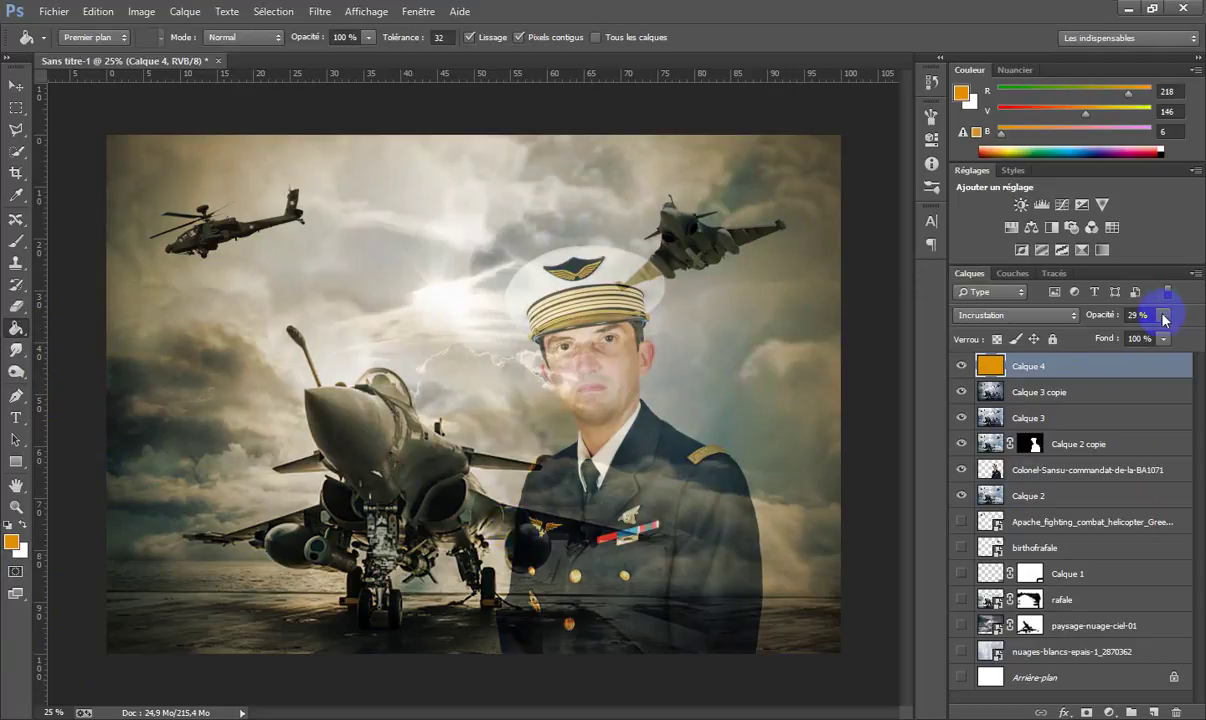
Step: Set the orange layer's opacity to 34 %
click(1163, 315)
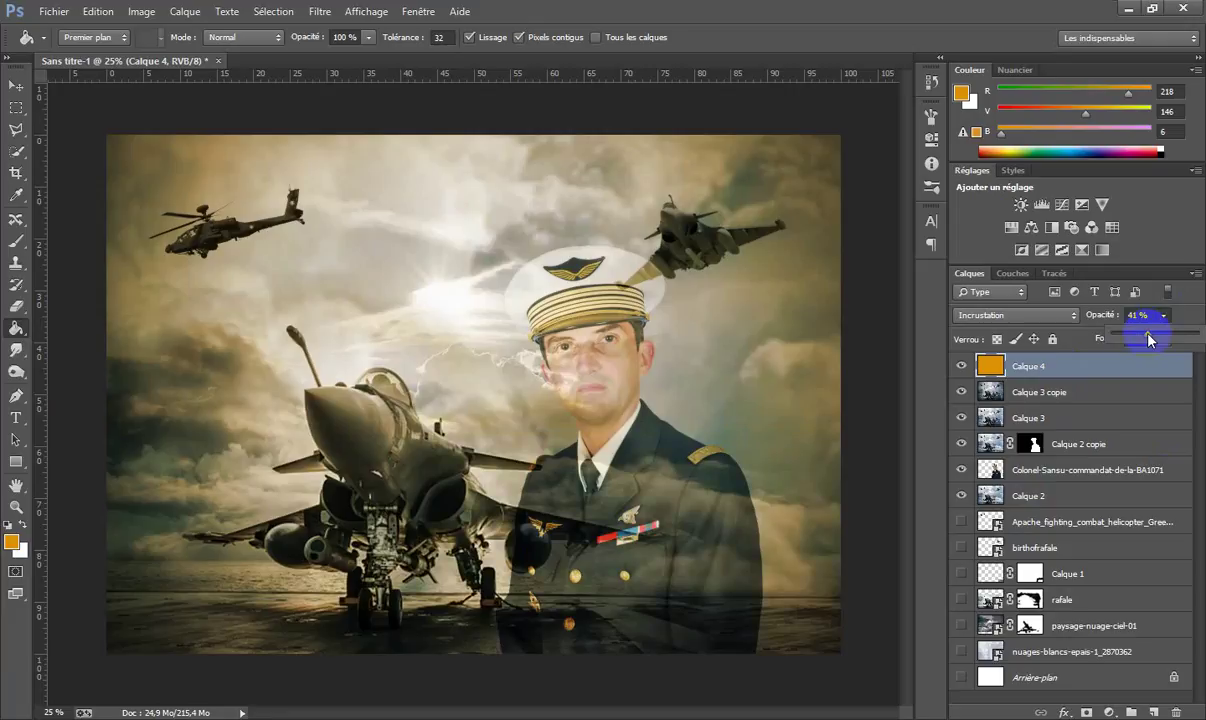
drag(1148, 340, 1144, 340)
drag(1144, 340, 1144, 340)
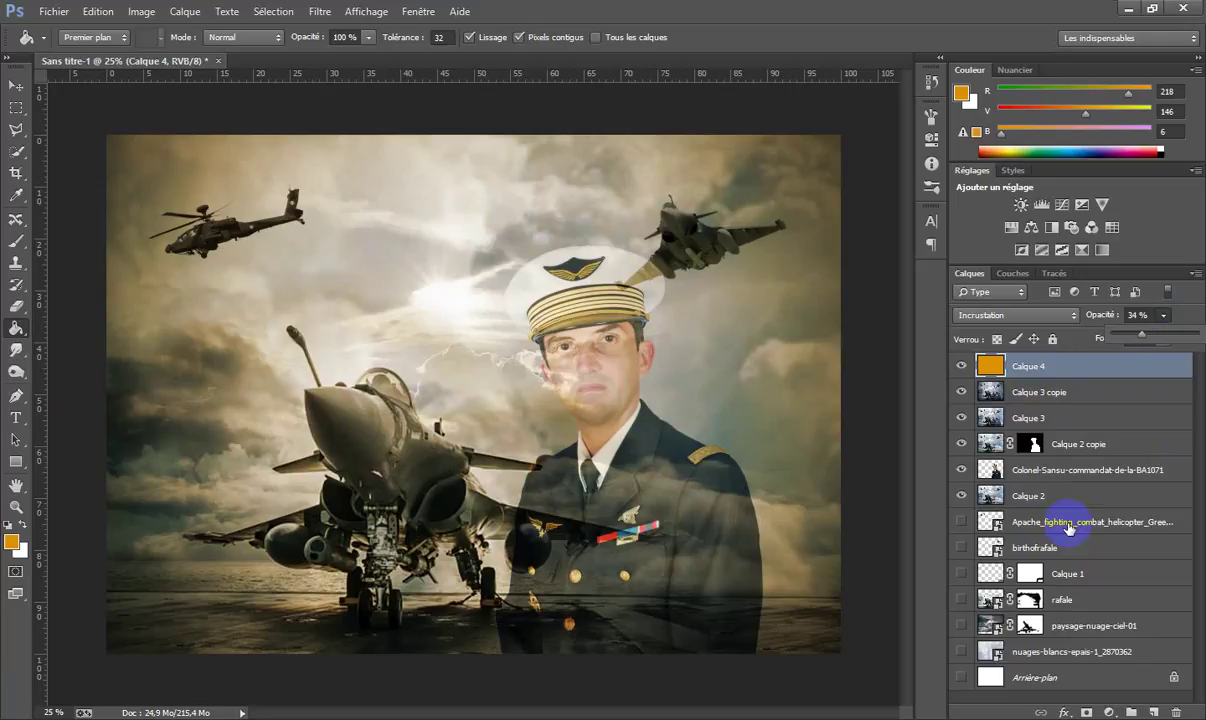
Step: Add a new layer directly below Calque 4 and fill it with grey 686766
click(1155, 712)
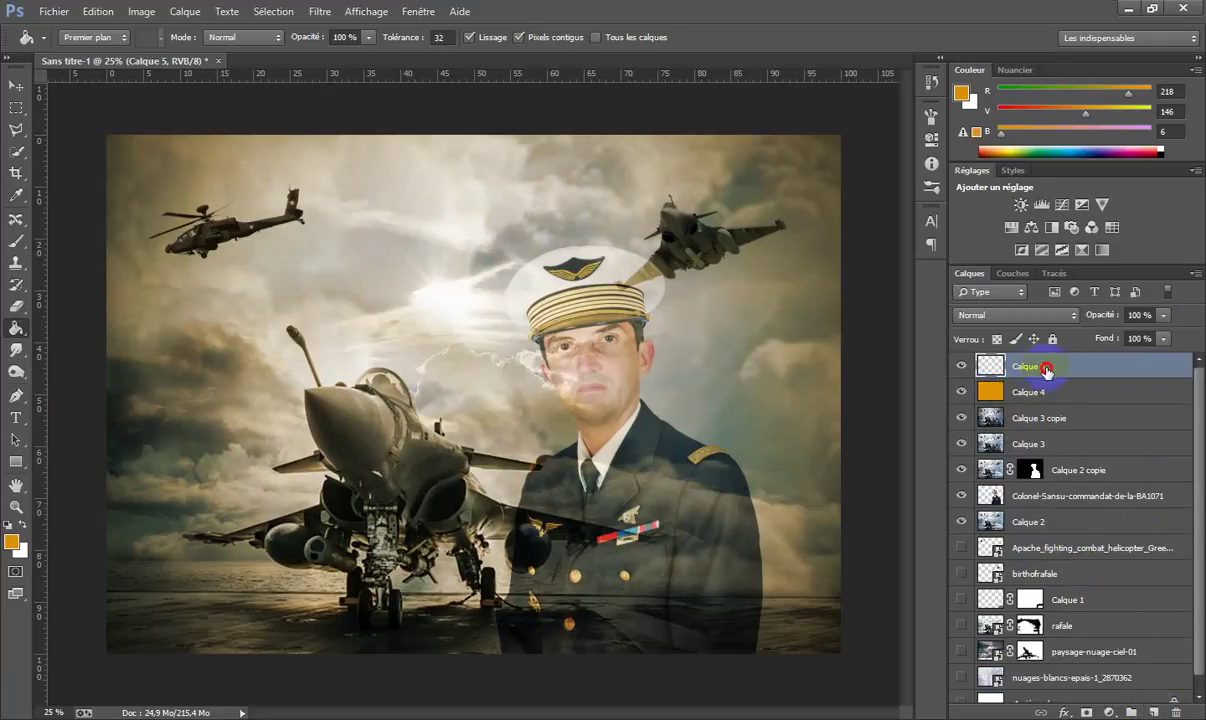
drag(986, 360, 1040, 404)
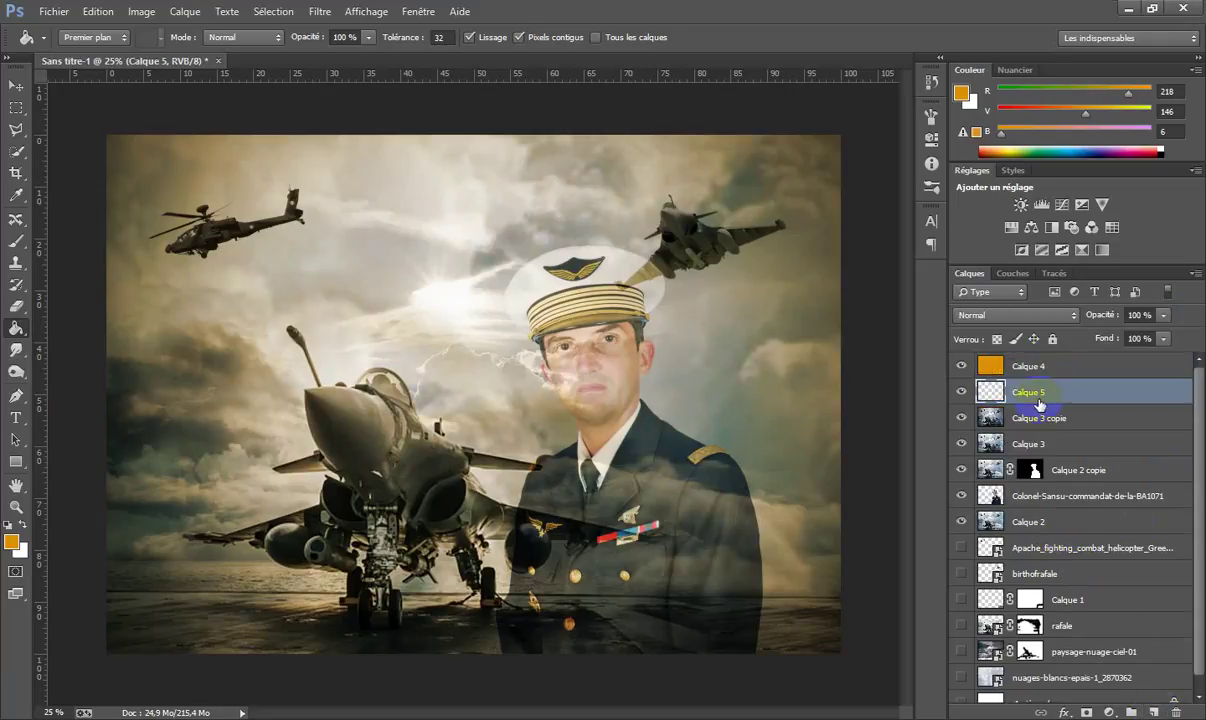
click(13, 542)
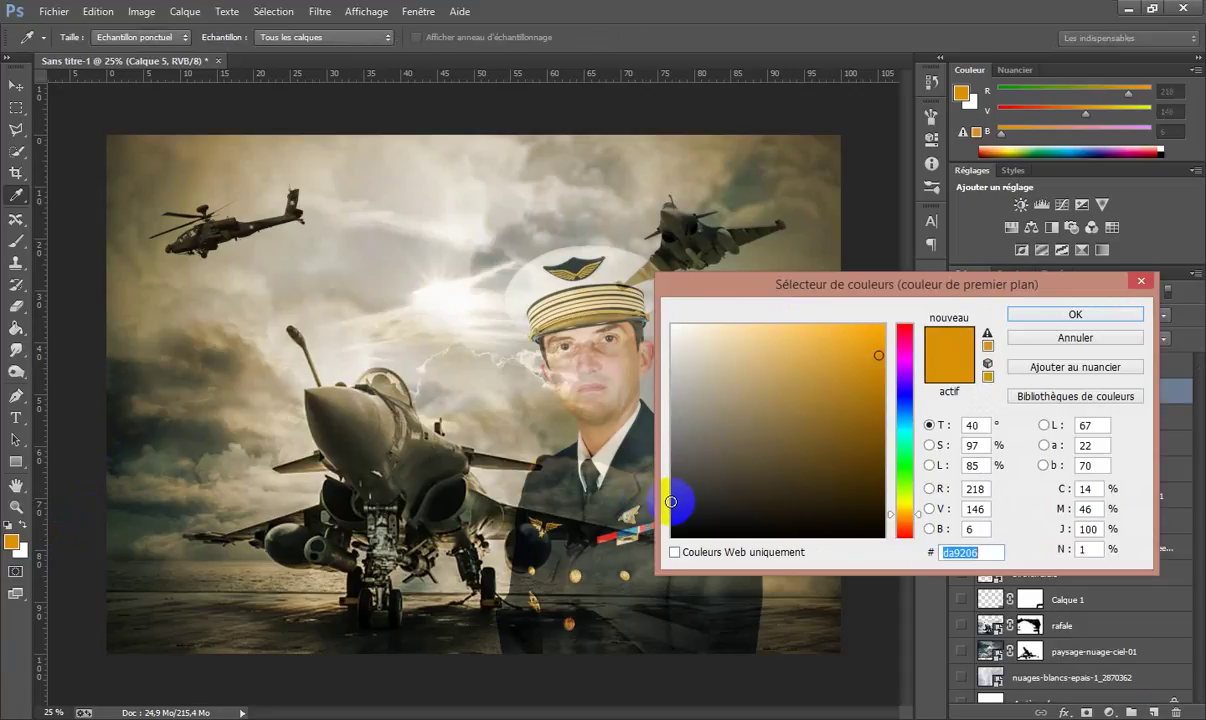
click(676, 485)
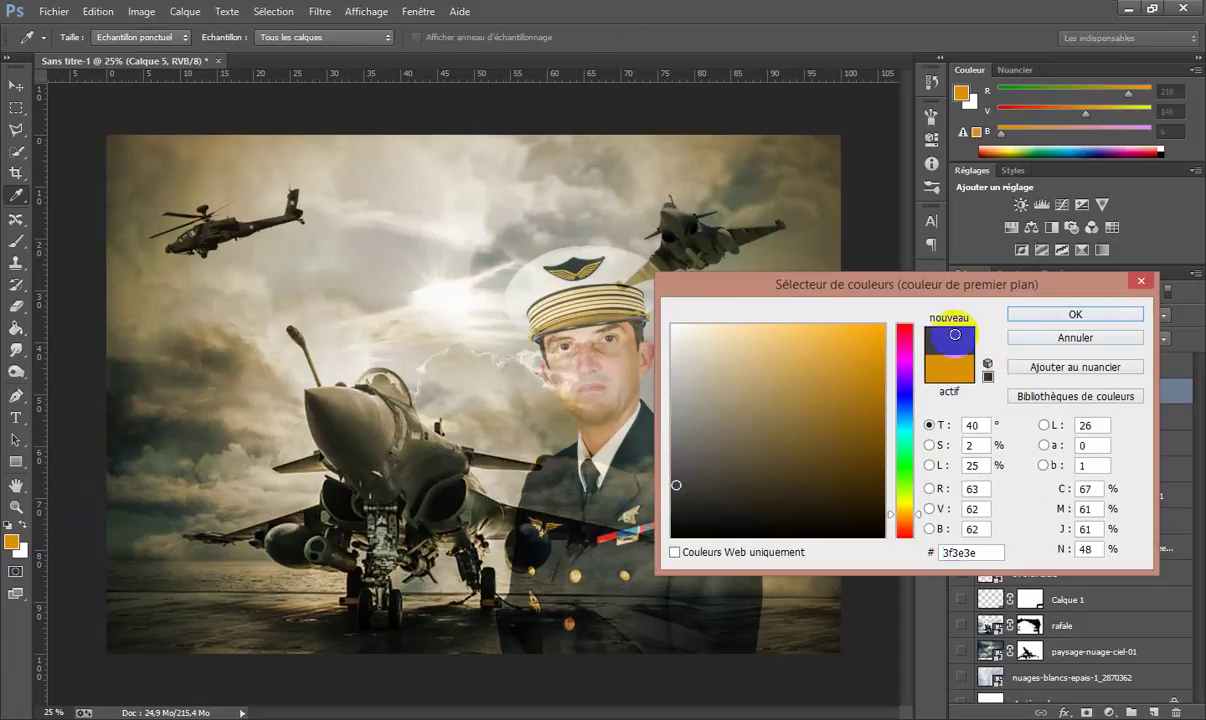
click(1075, 314)
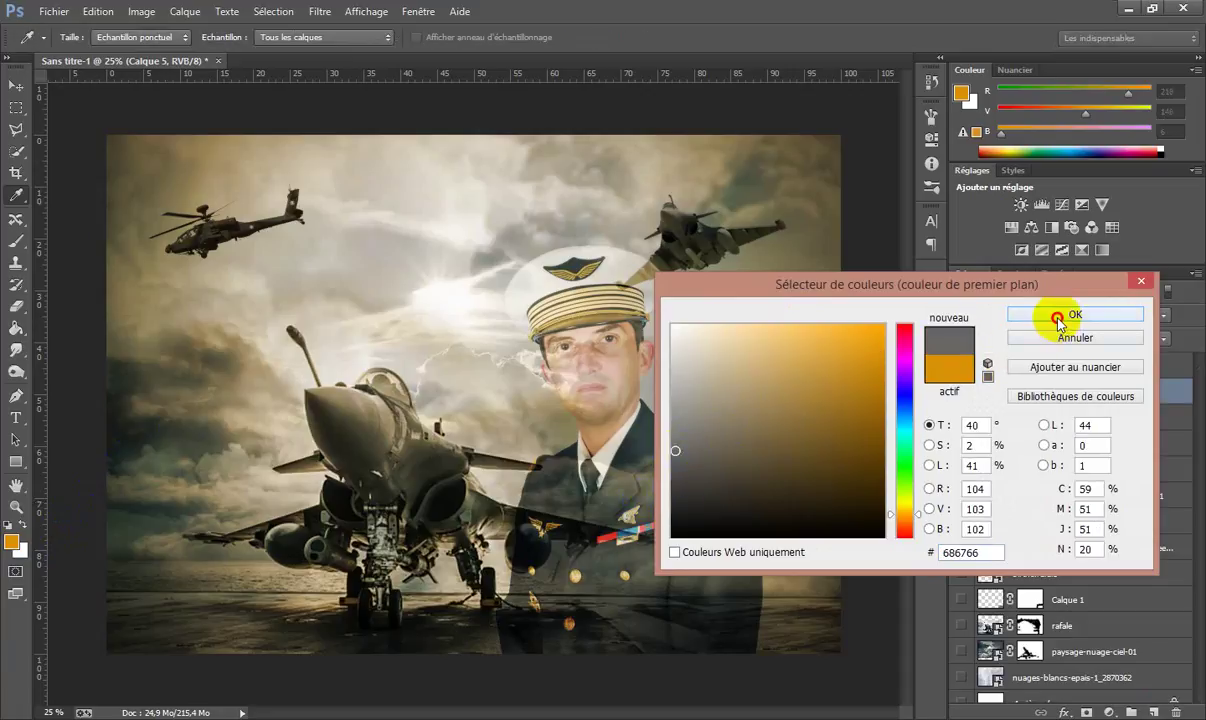
key(g)
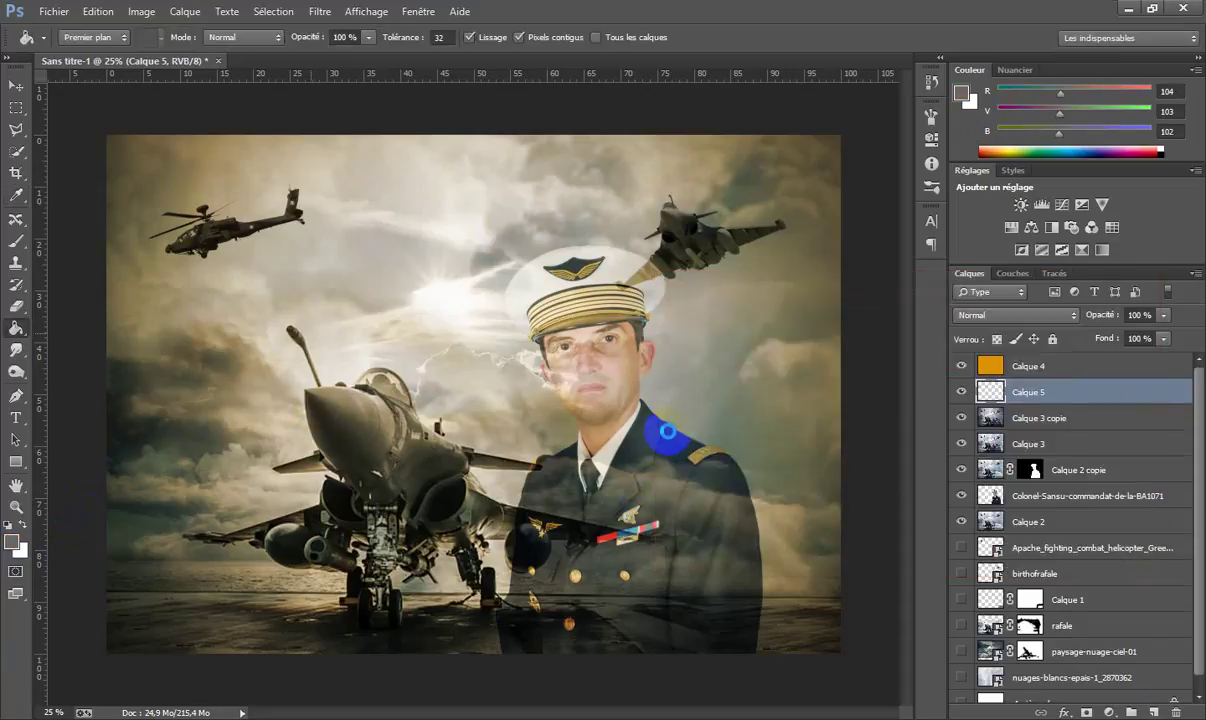
click(668, 432)
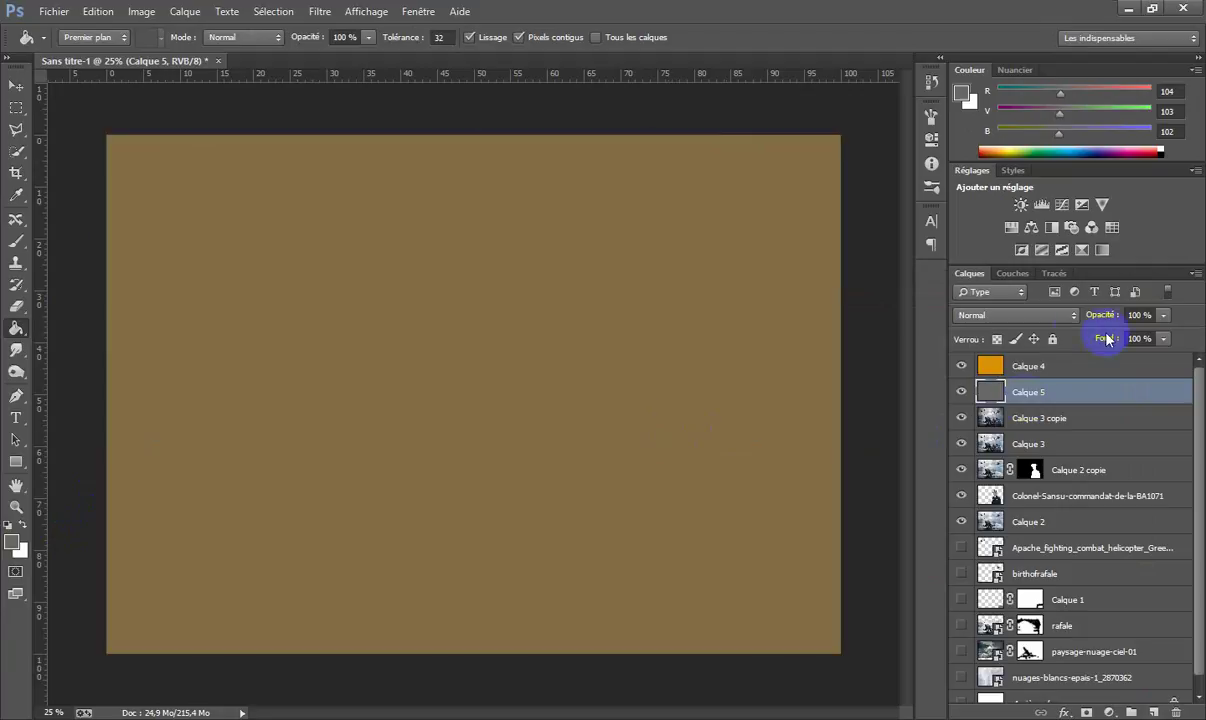
Step: Set the grey layer Calque 5 to the Incrustation blend mode with 51 % opacity
click(1071, 315)
click(985, 208)
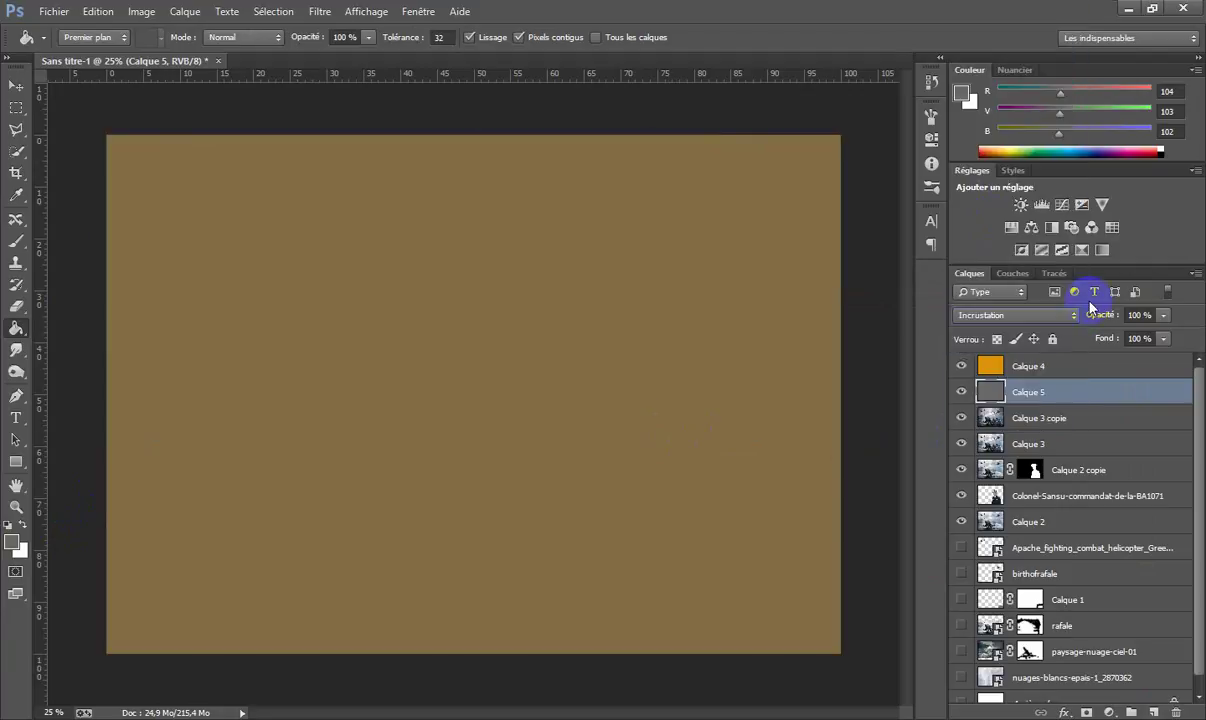
drag(1163, 315, 1122, 339)
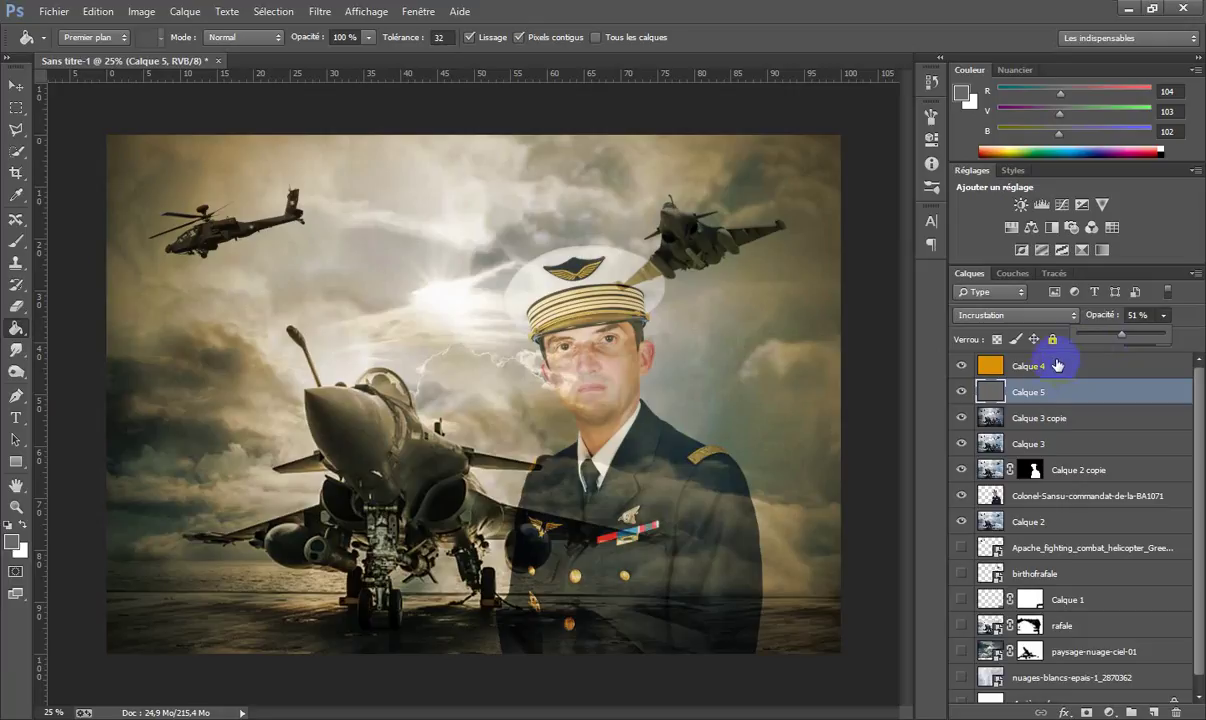
Step: Set Calque 4's opacity to 41 % and compare the image with the grey Calque 5 hidden and shown
click(1056, 366)
click(1162, 316)
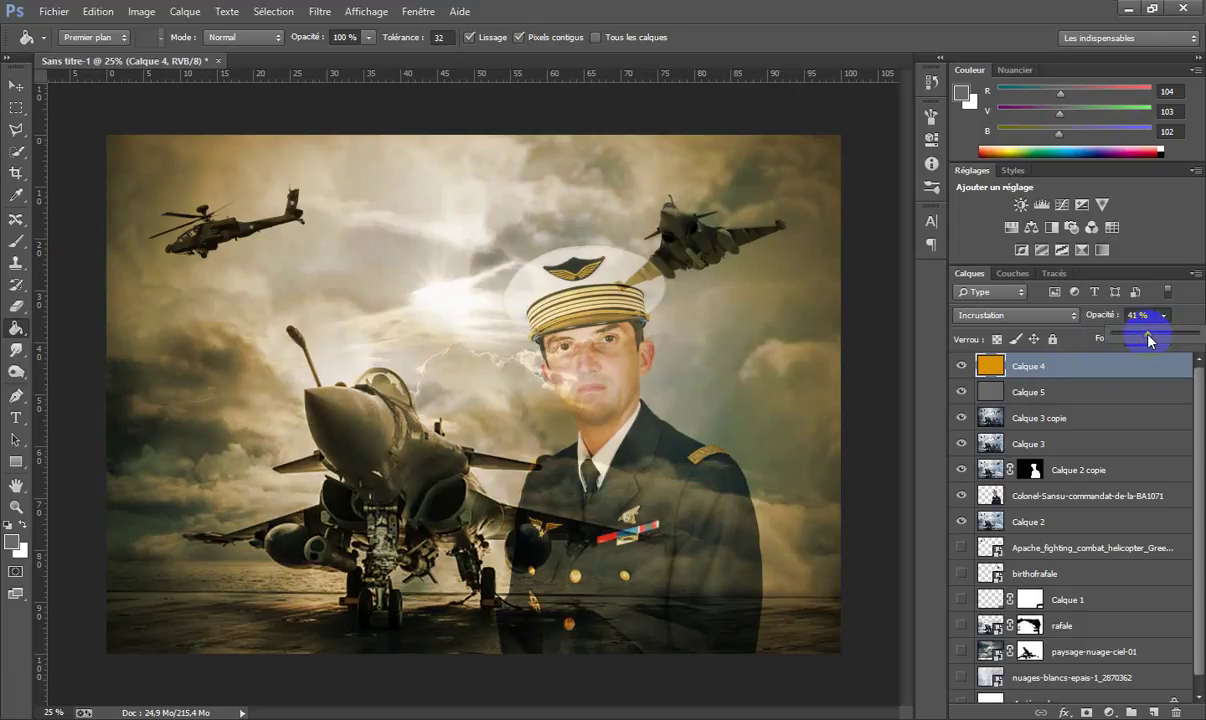
click(957, 395)
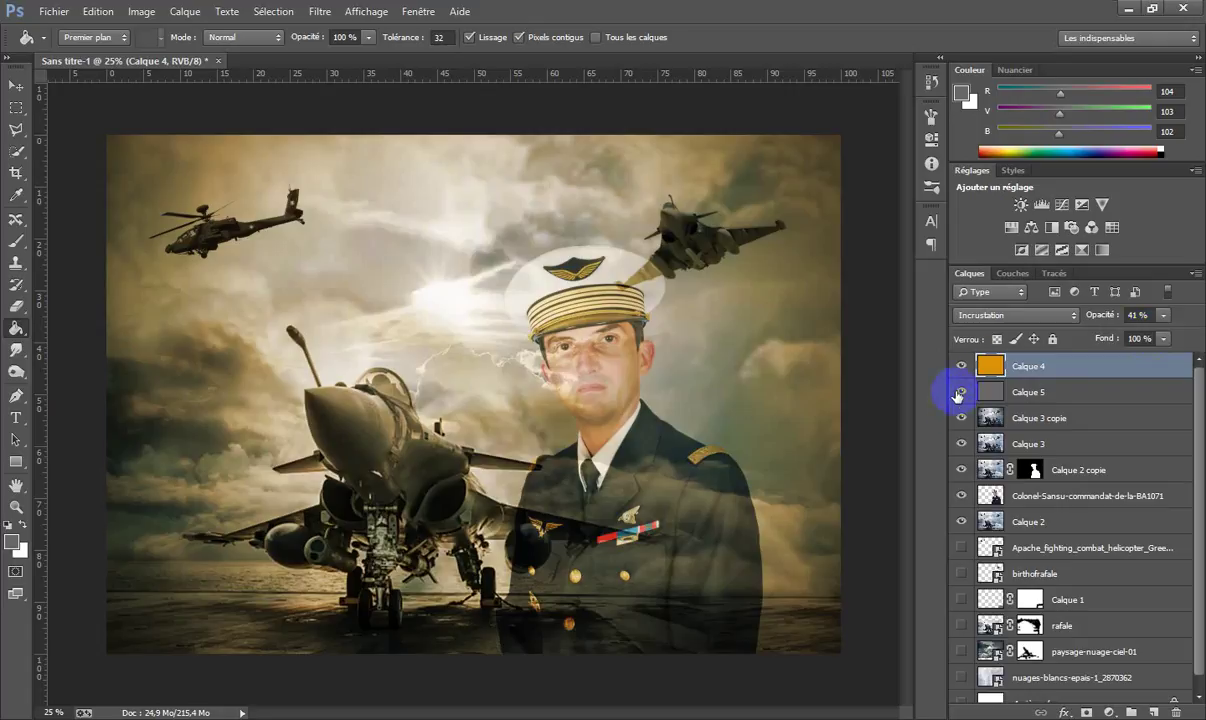
click(959, 393)
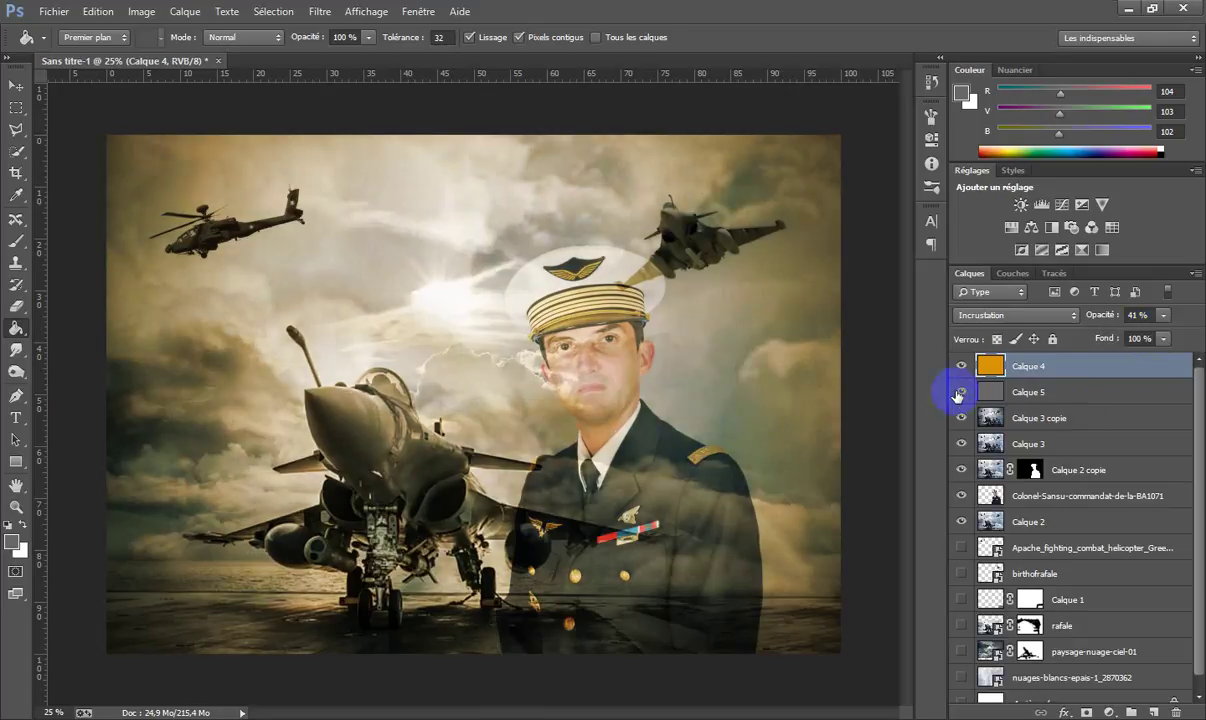
click(957, 395)
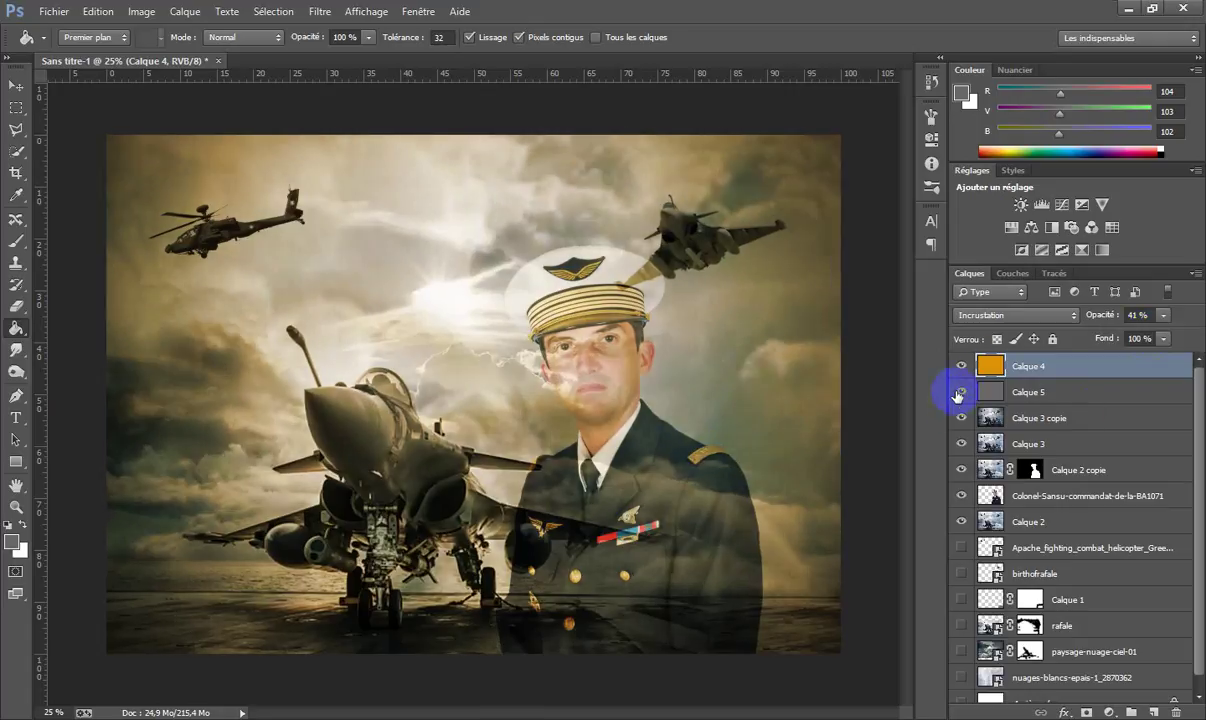
Step: Set the opacity of the grey layer Calque 5 to 66 %
click(1066, 393)
click(1163, 316)
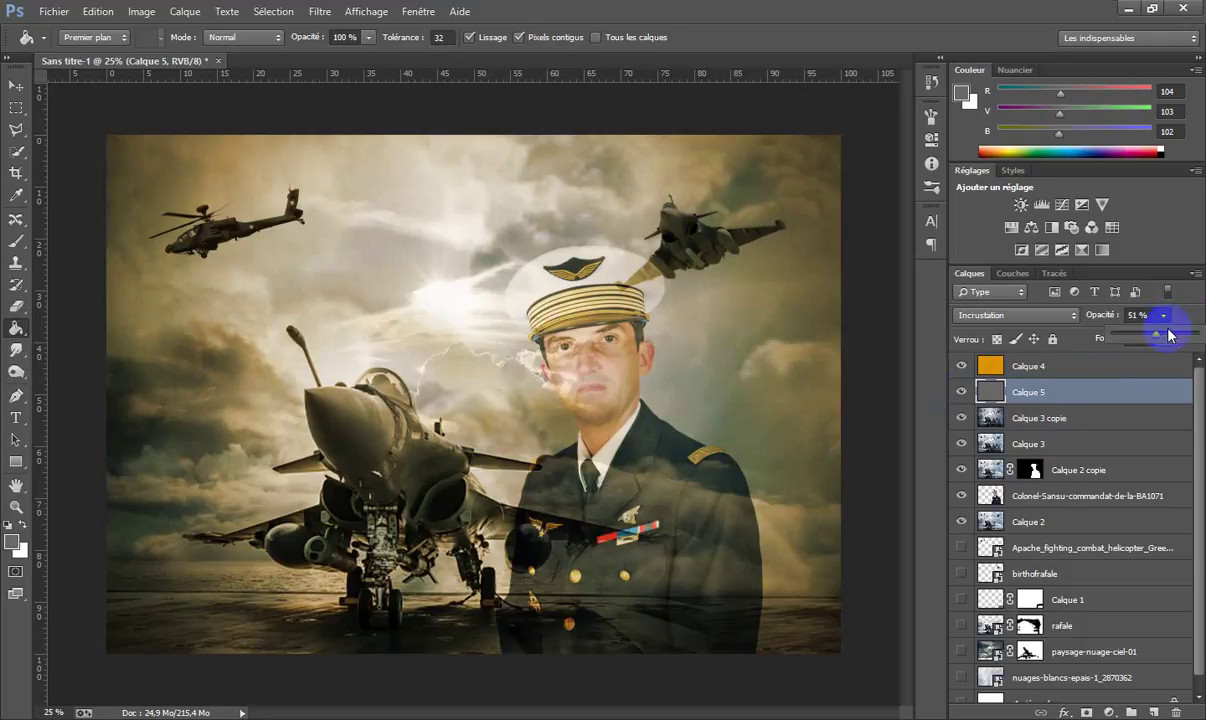
click(1170, 337)
Step: Try the Superposition and Lumière tamisée blend modes on Calque 5, compare with the layer hidden, and return it to Incrustation
click(1050, 315)
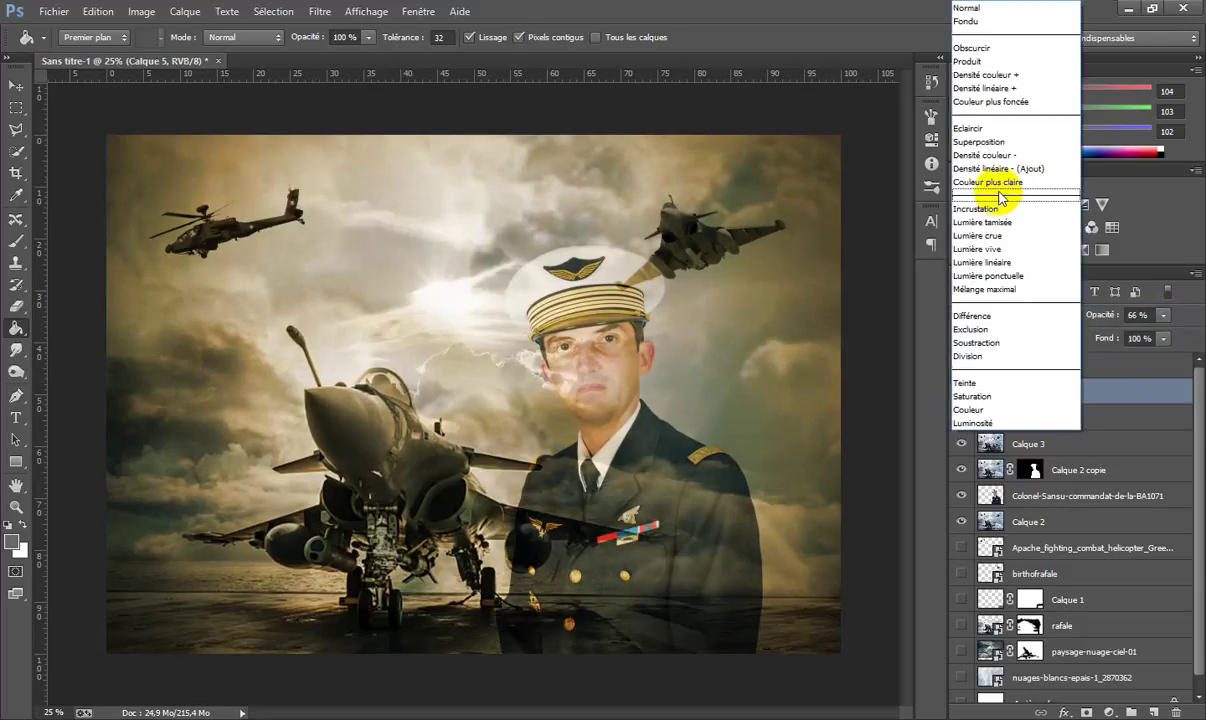
click(999, 143)
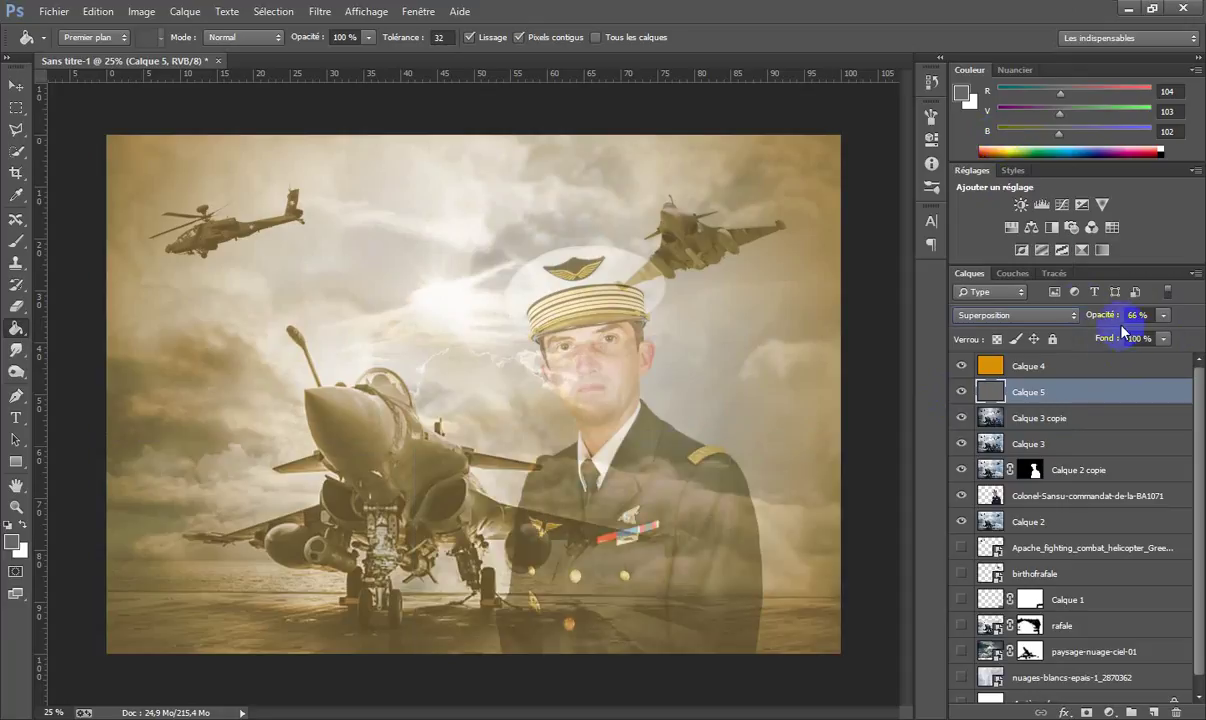
click(1072, 316)
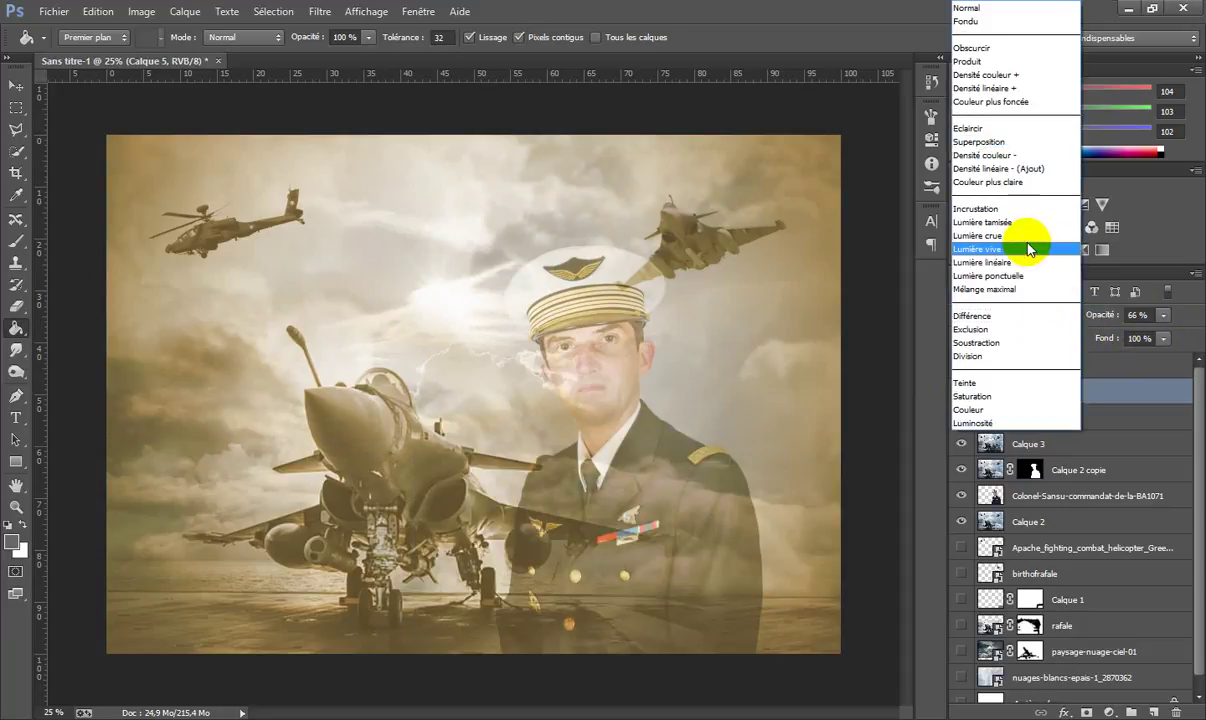
click(1032, 225)
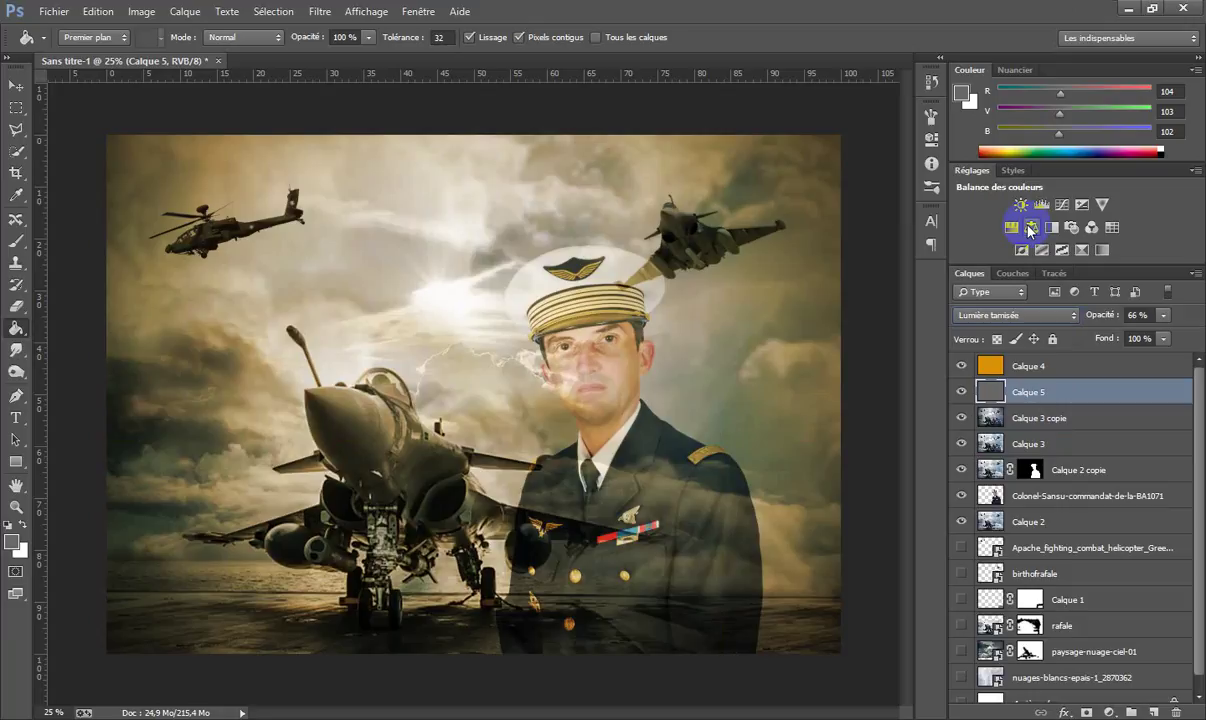
click(961, 396)
click(961, 394)
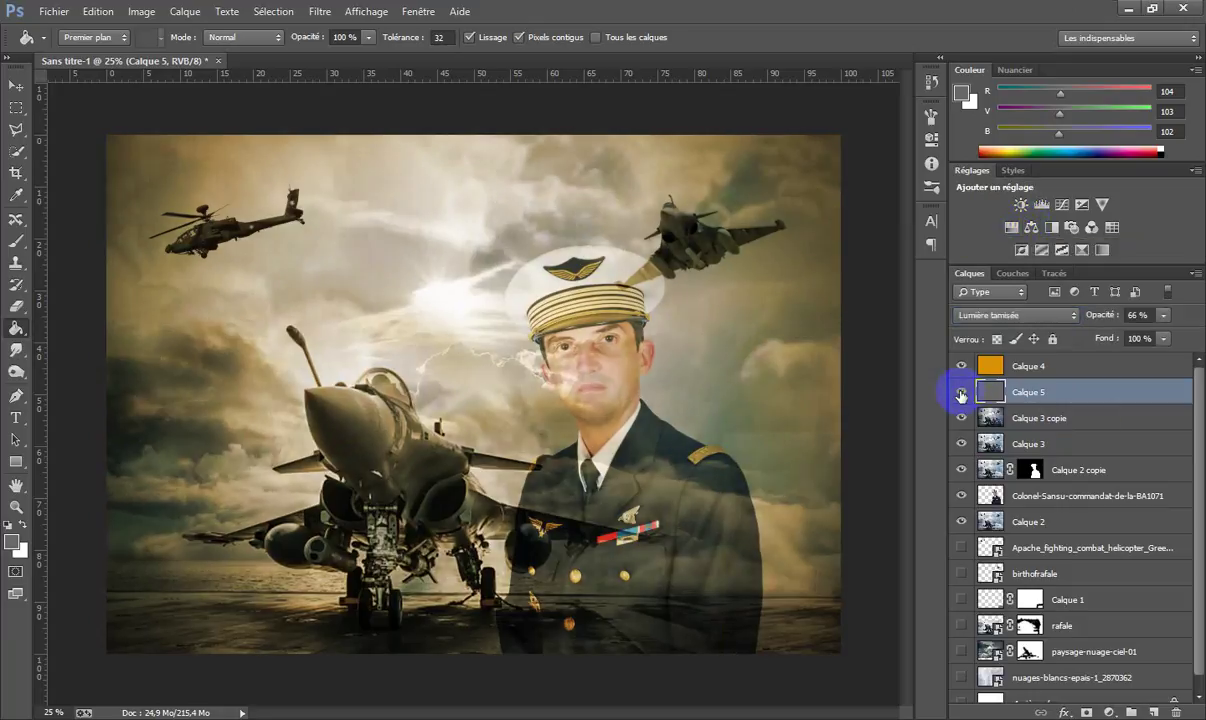
click(1070, 316)
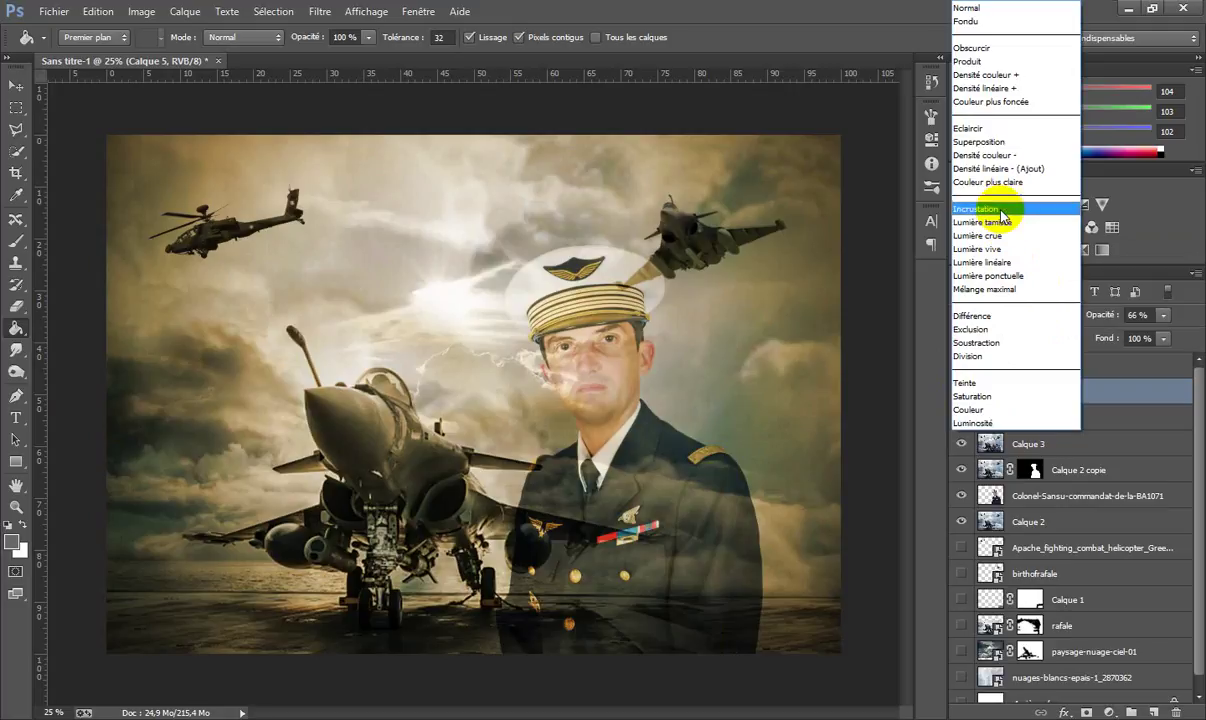
click(968, 211)
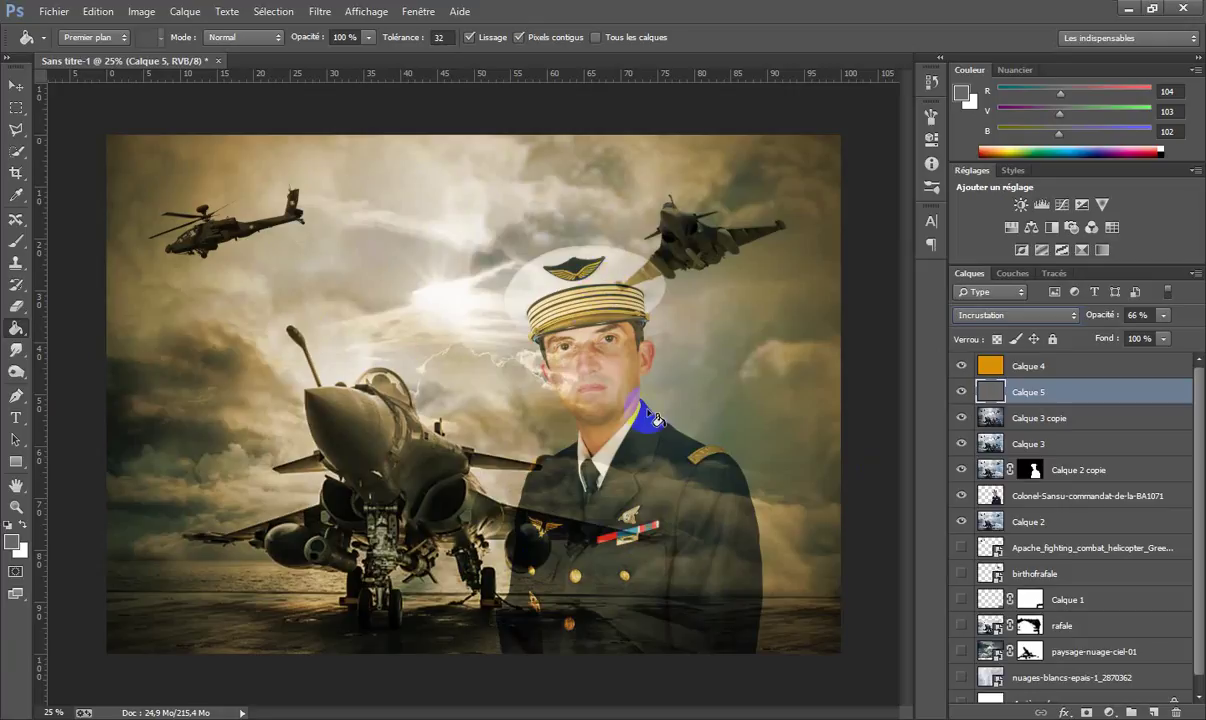
Step: Stamp all visible layers into a new merged layer directly above the orange layer Calque 4
click(1073, 368)
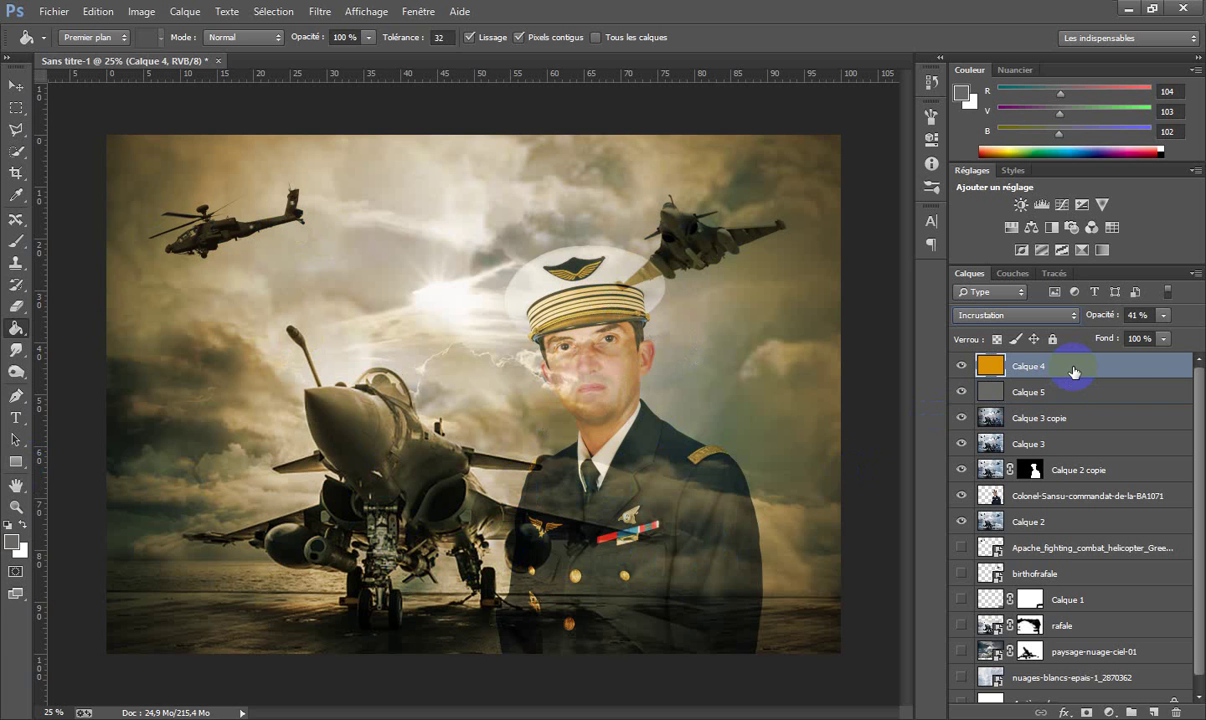
key(shift+ctrl+r)
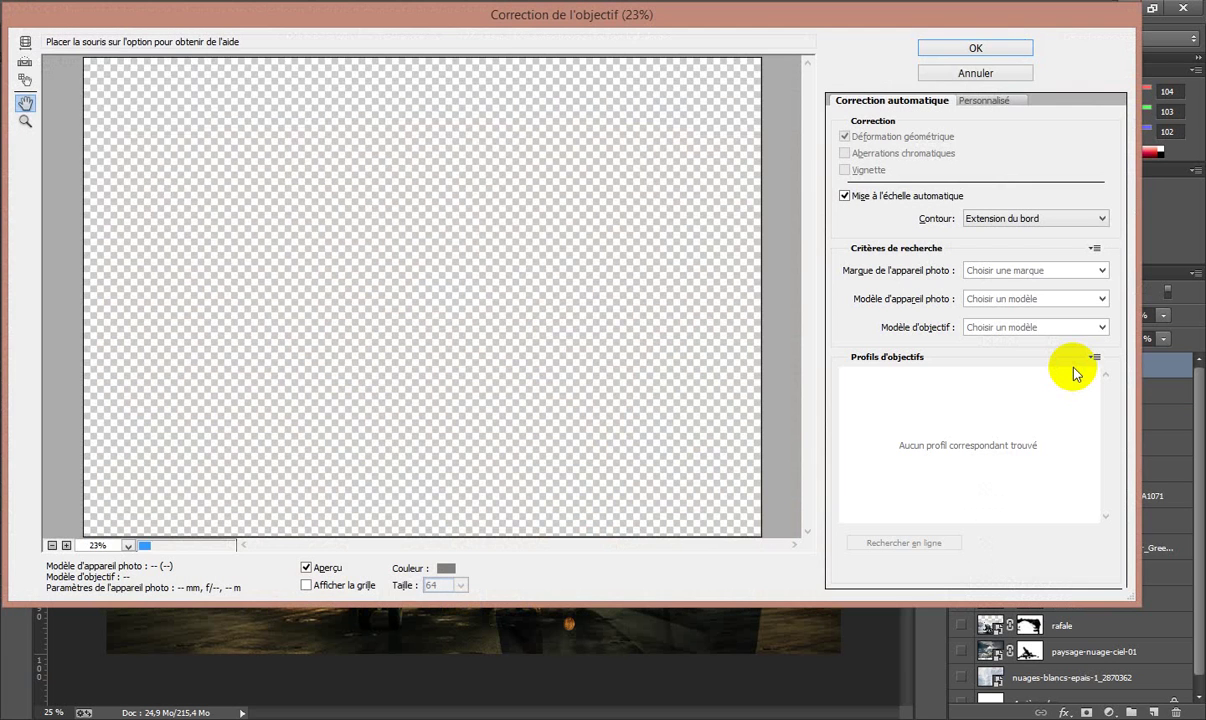
click(1000, 73)
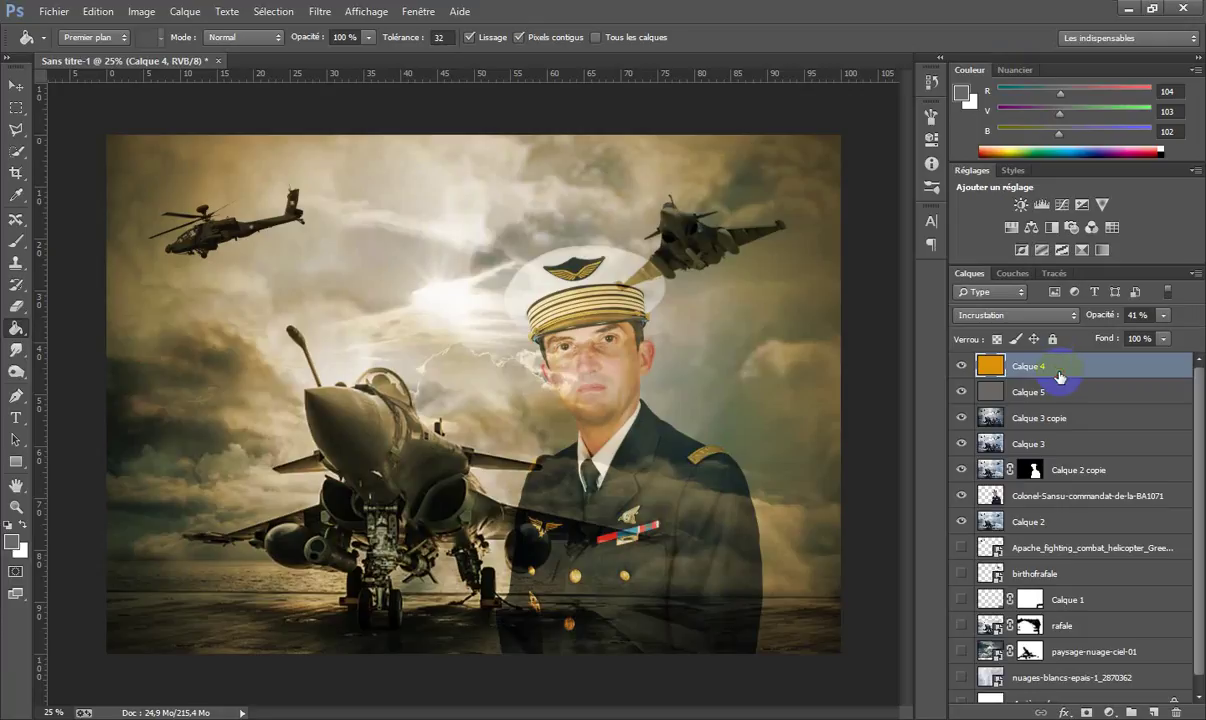
key(ctrl+alt+shift+e)
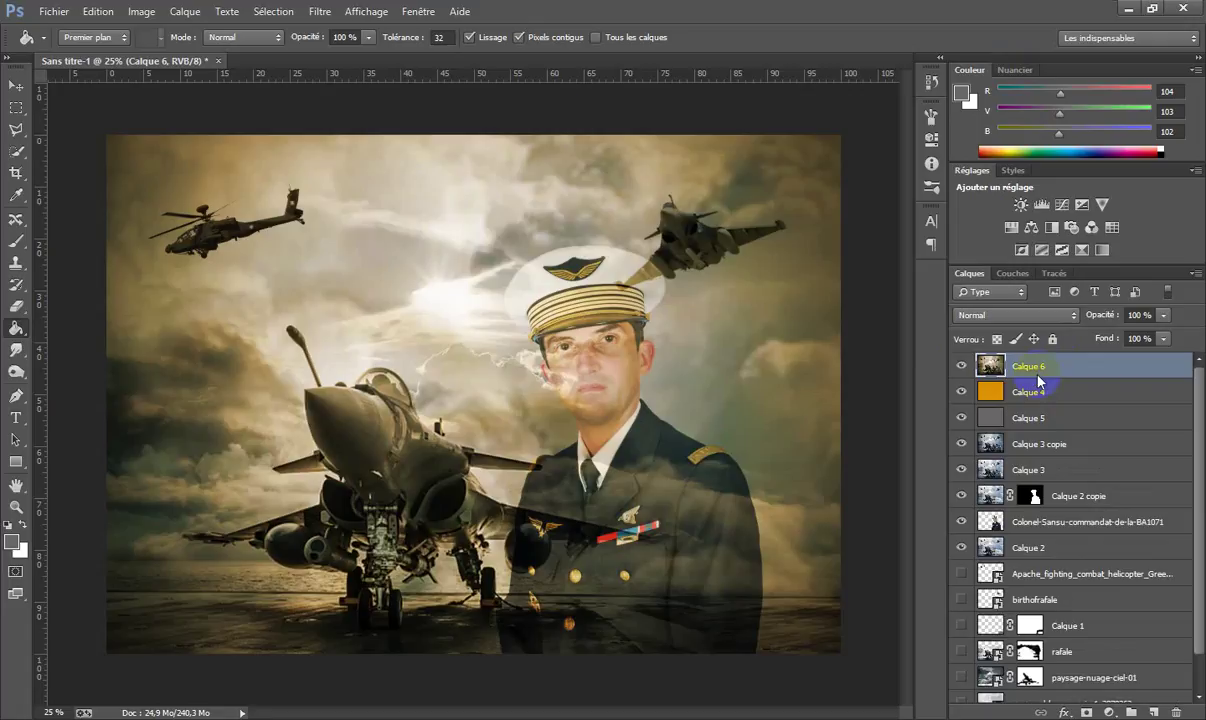
Step: Apply a custom Lens Correction to the merged layer with vignette amount -81 and midpoint +35
click(320, 14)
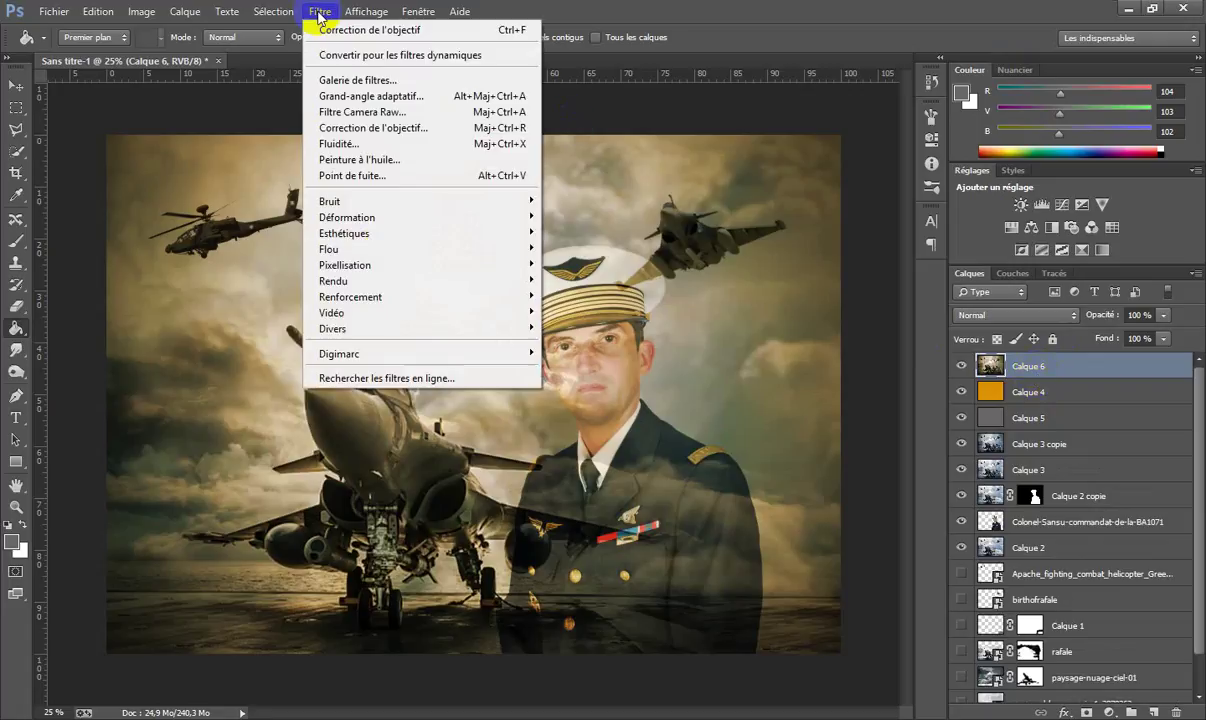
click(377, 127)
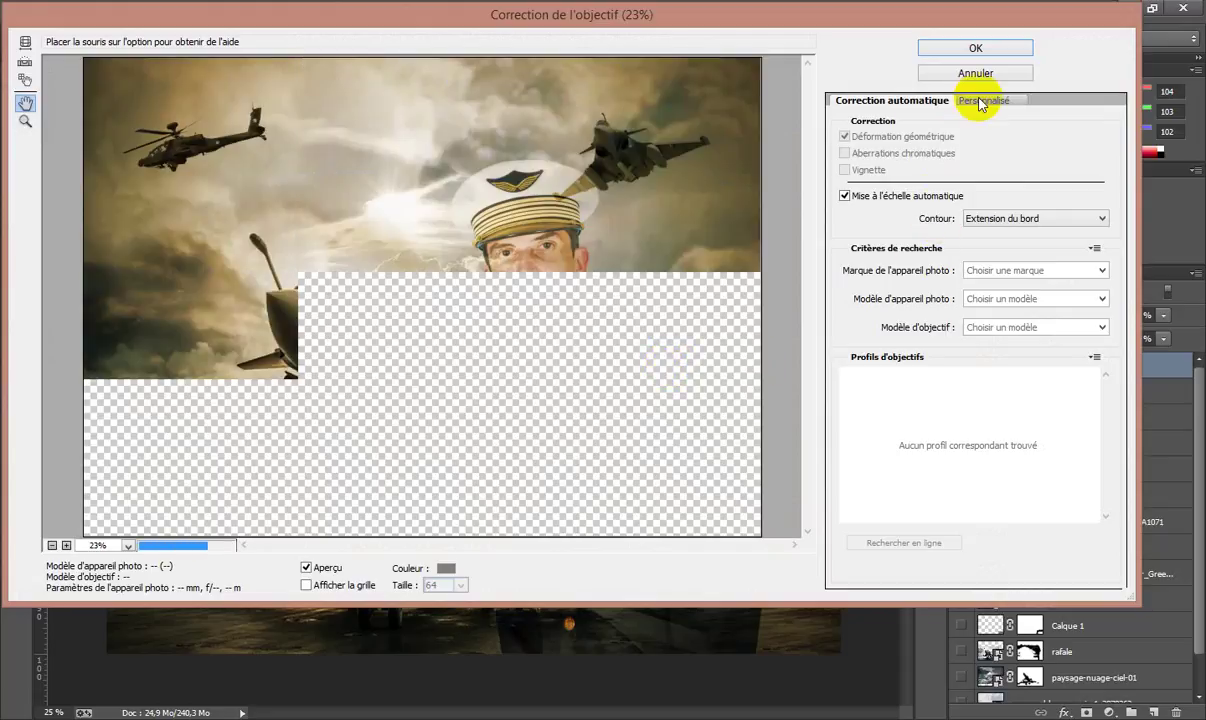
click(981, 101)
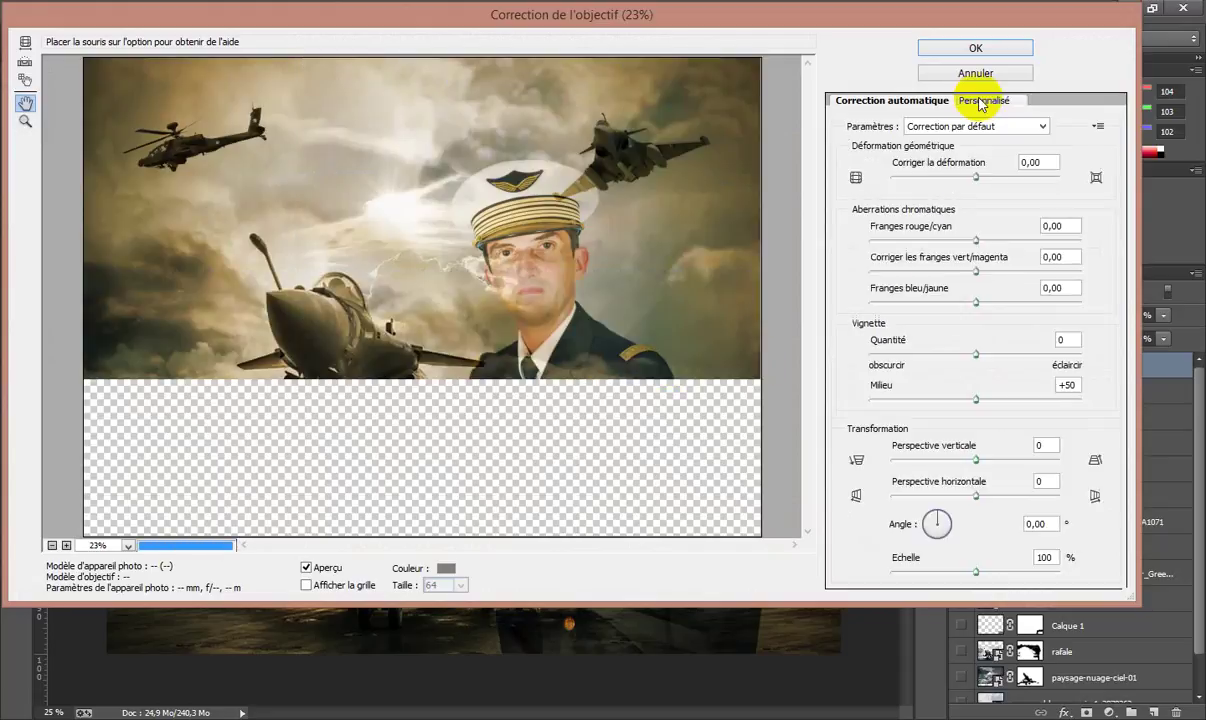
click(888, 354)
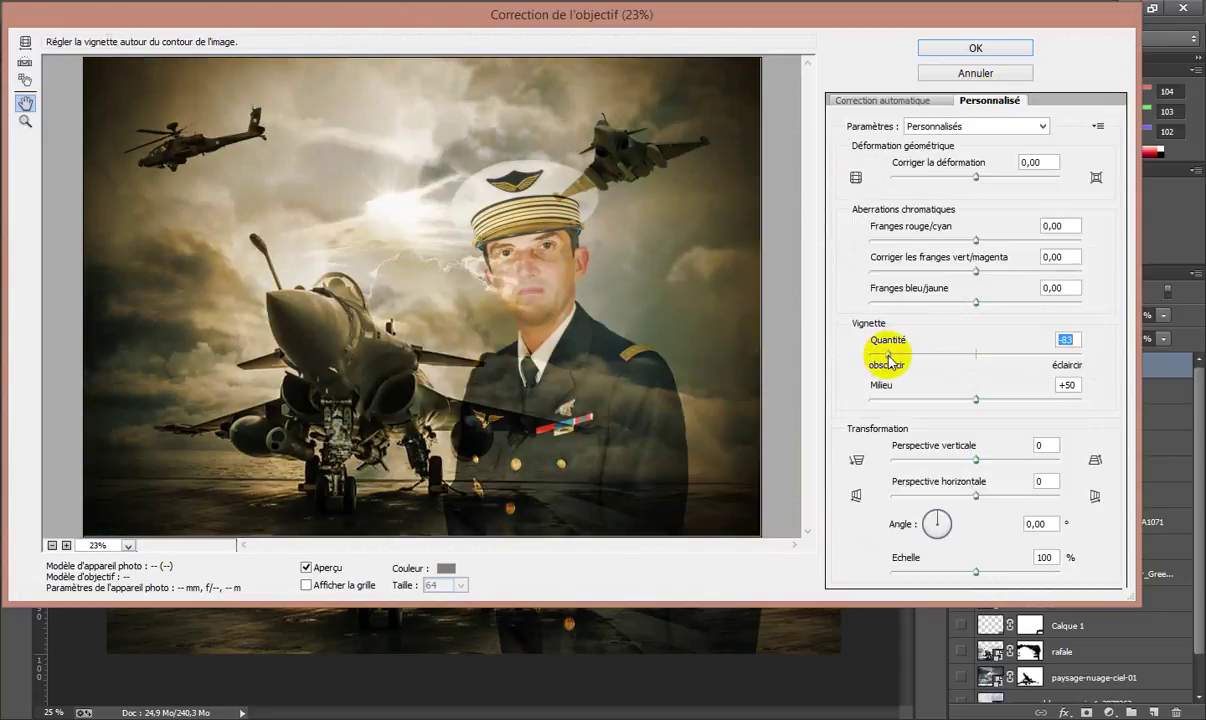
drag(888, 356, 891, 357)
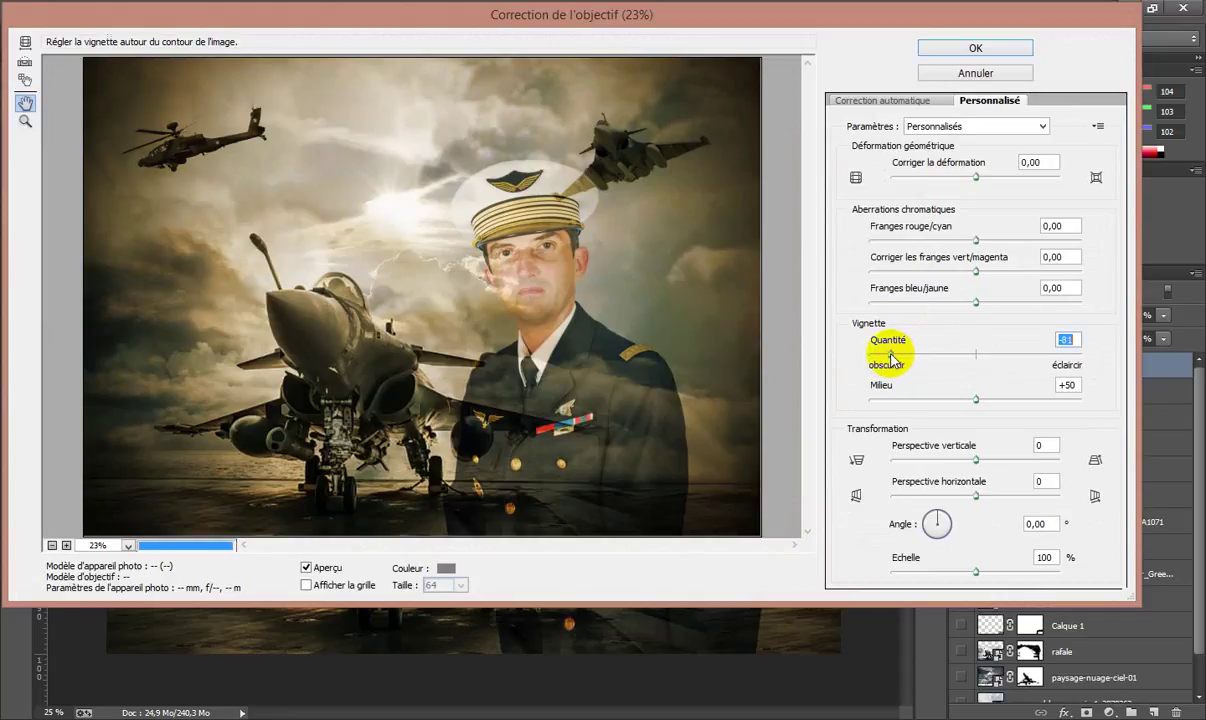
click(938, 400)
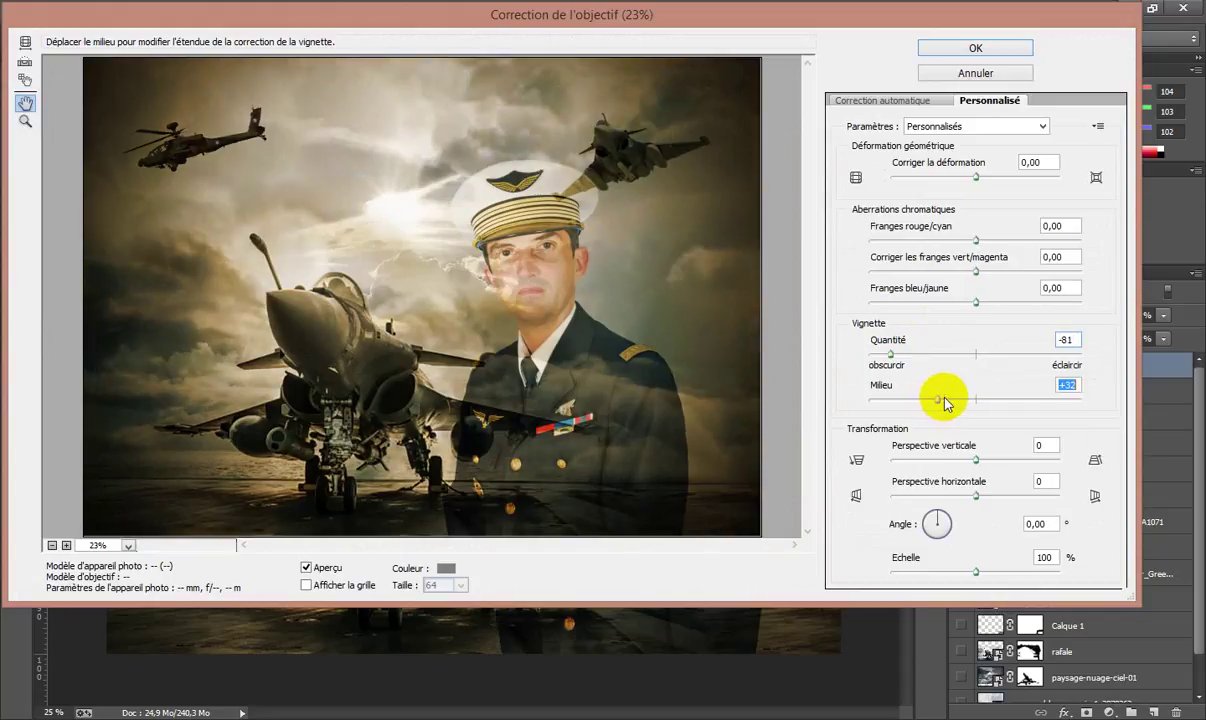
click(943, 399)
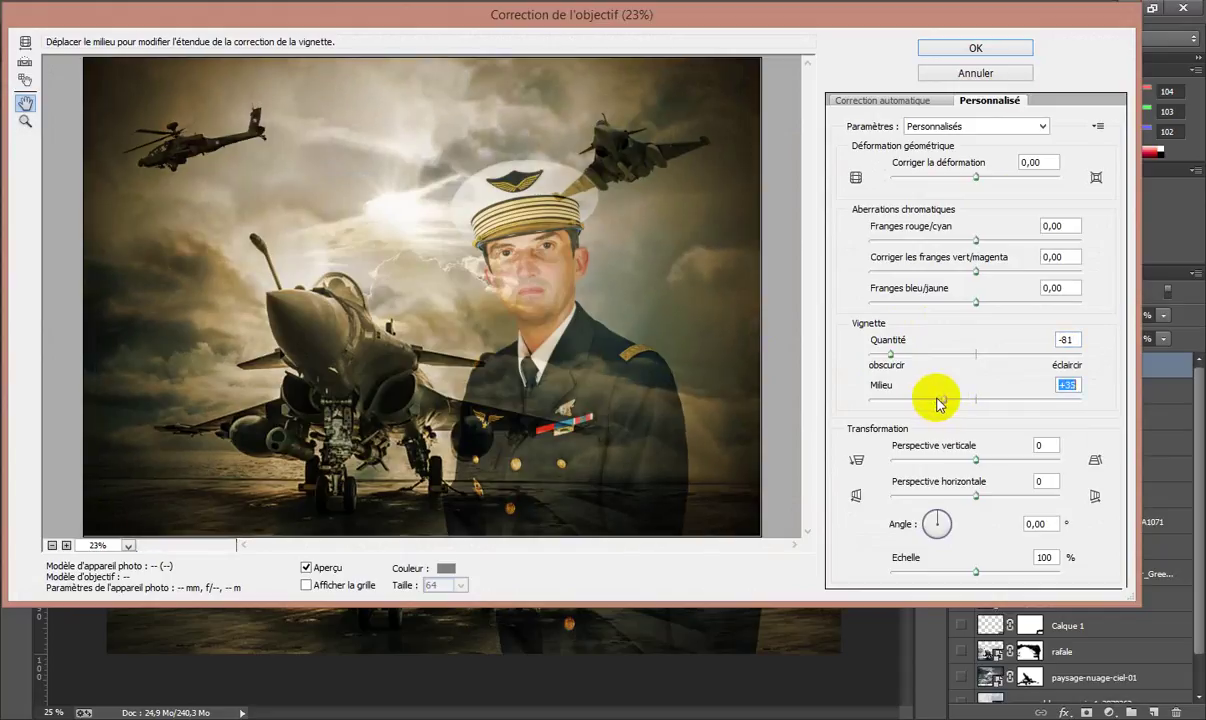
click(1003, 50)
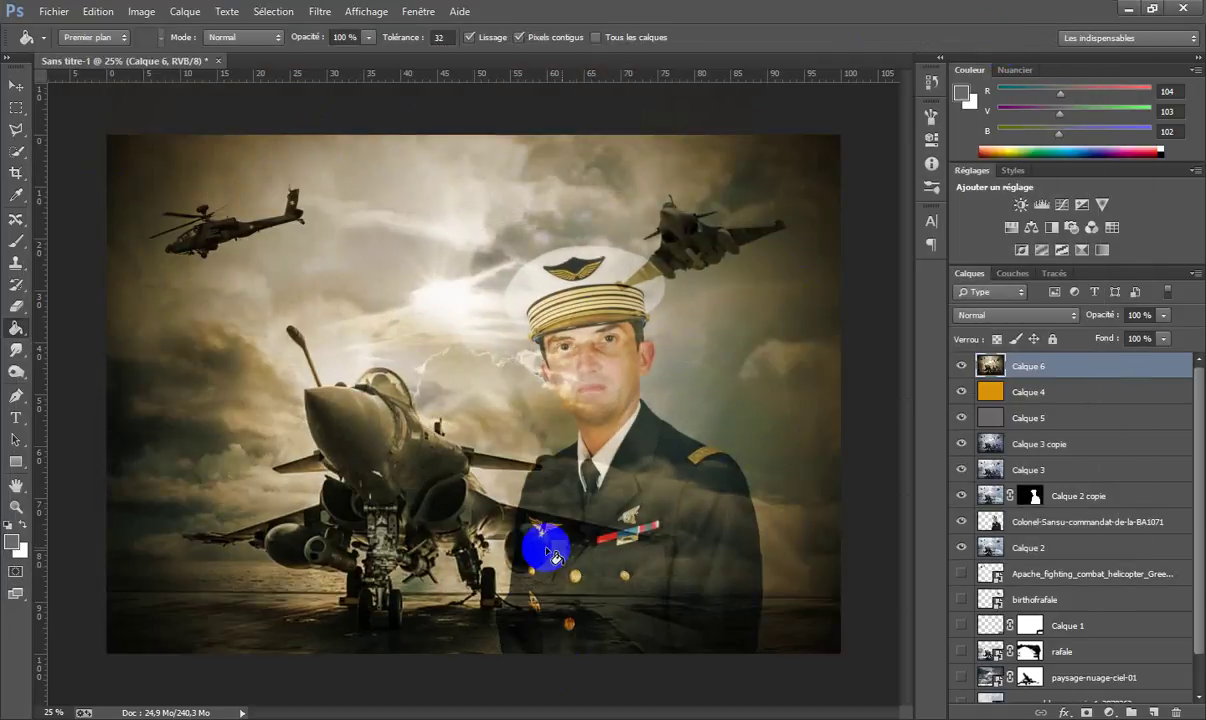
right_click(690, 517)
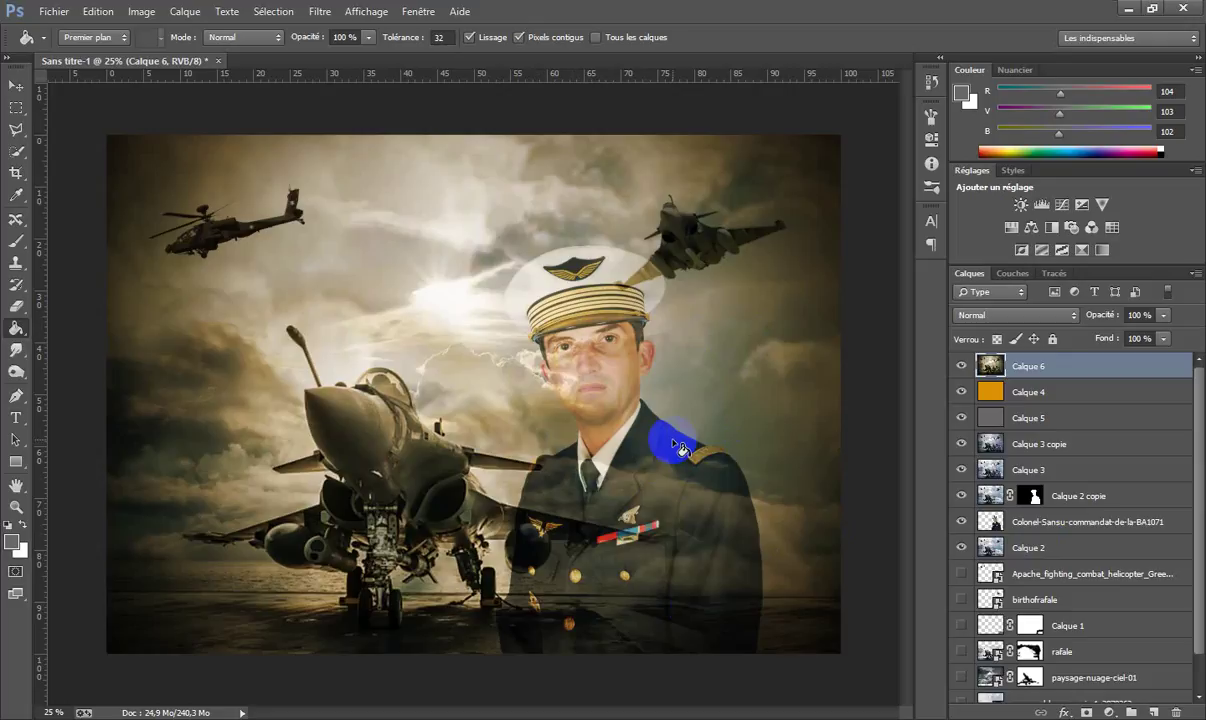
click(590, 284)
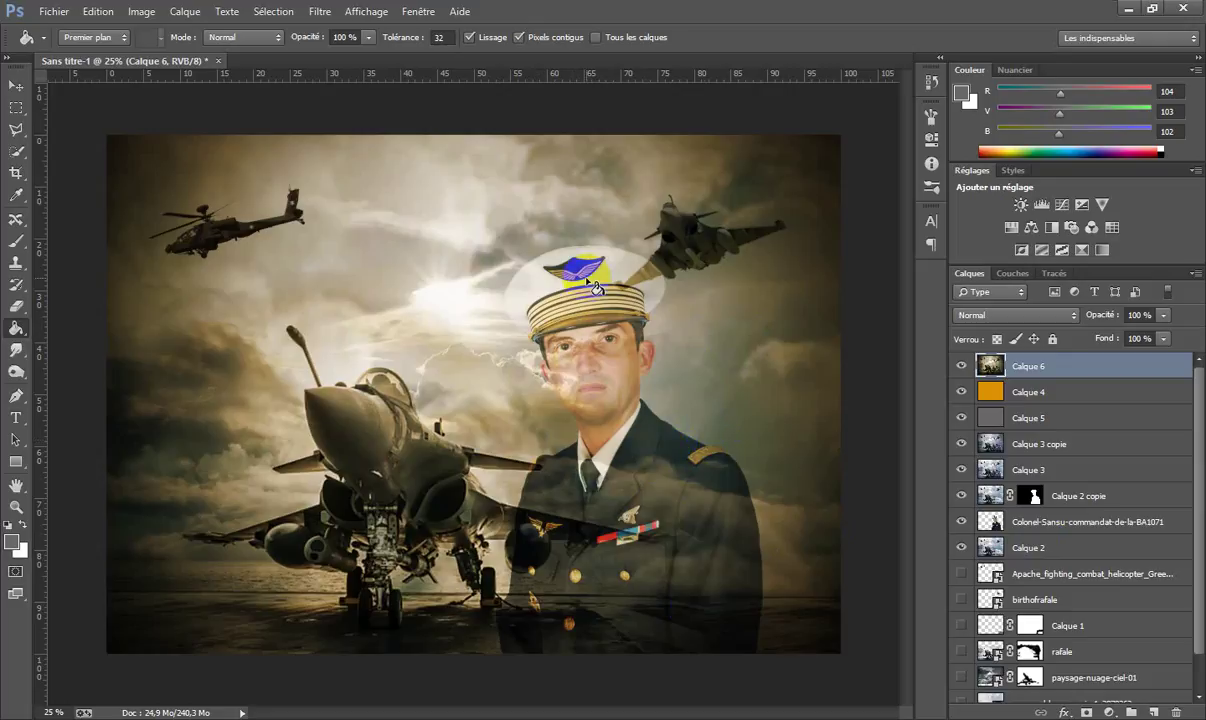